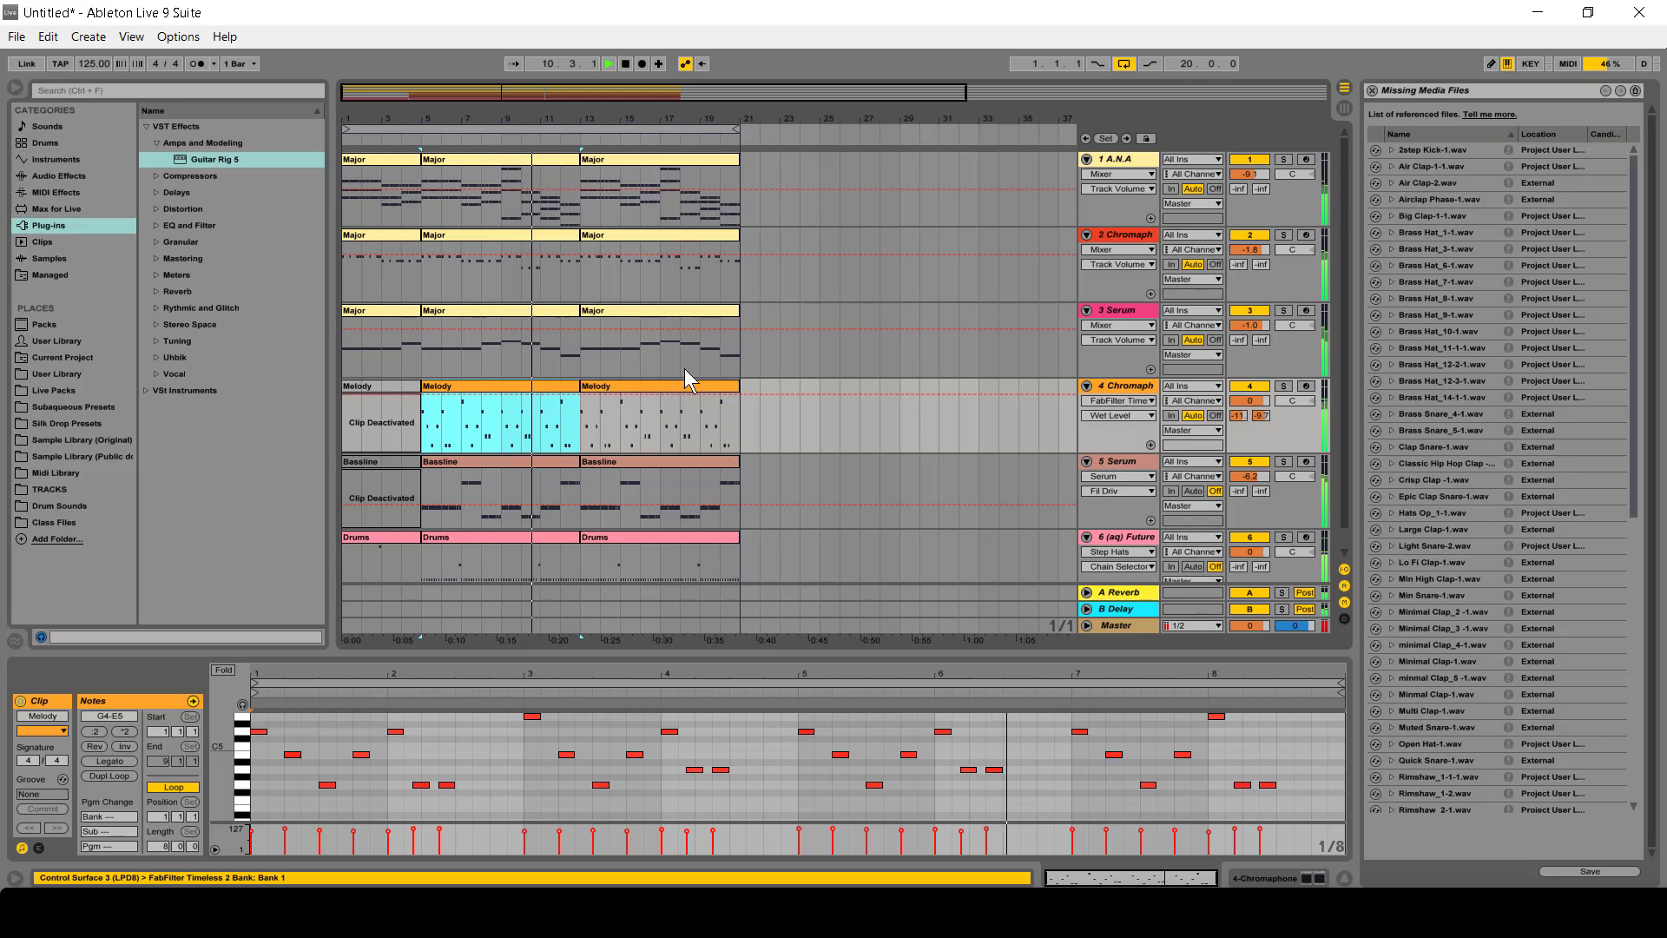
left_click(638, 178)
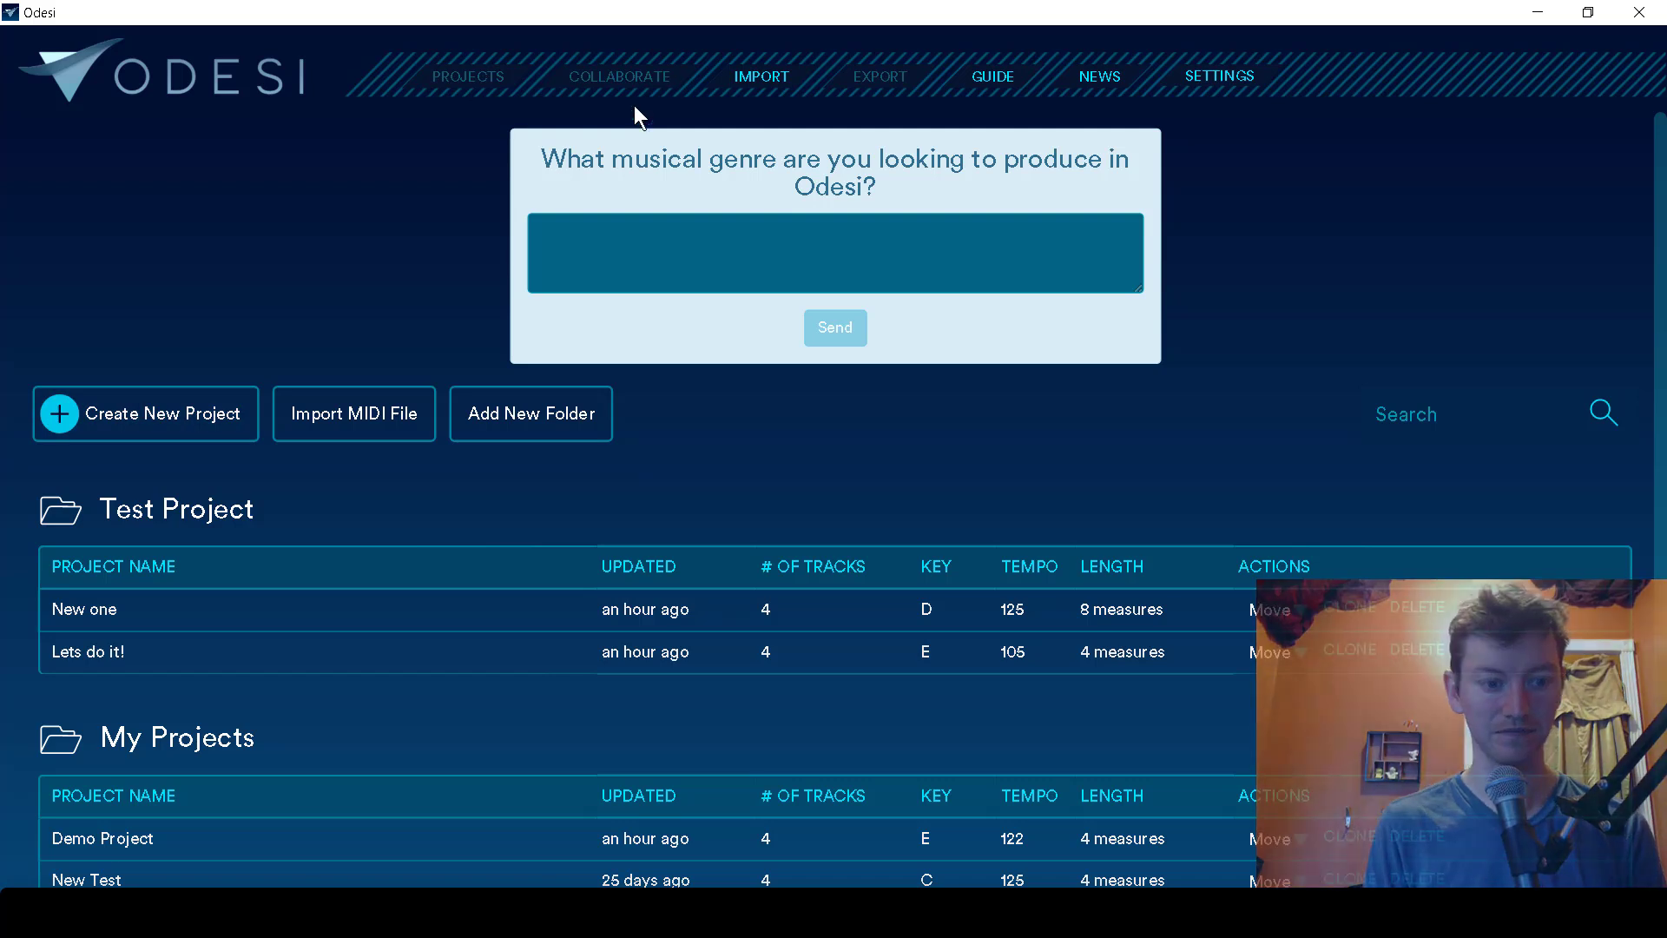
- Create a new project named "Fast Track" in the Test Project folder
left_click(223, 429)
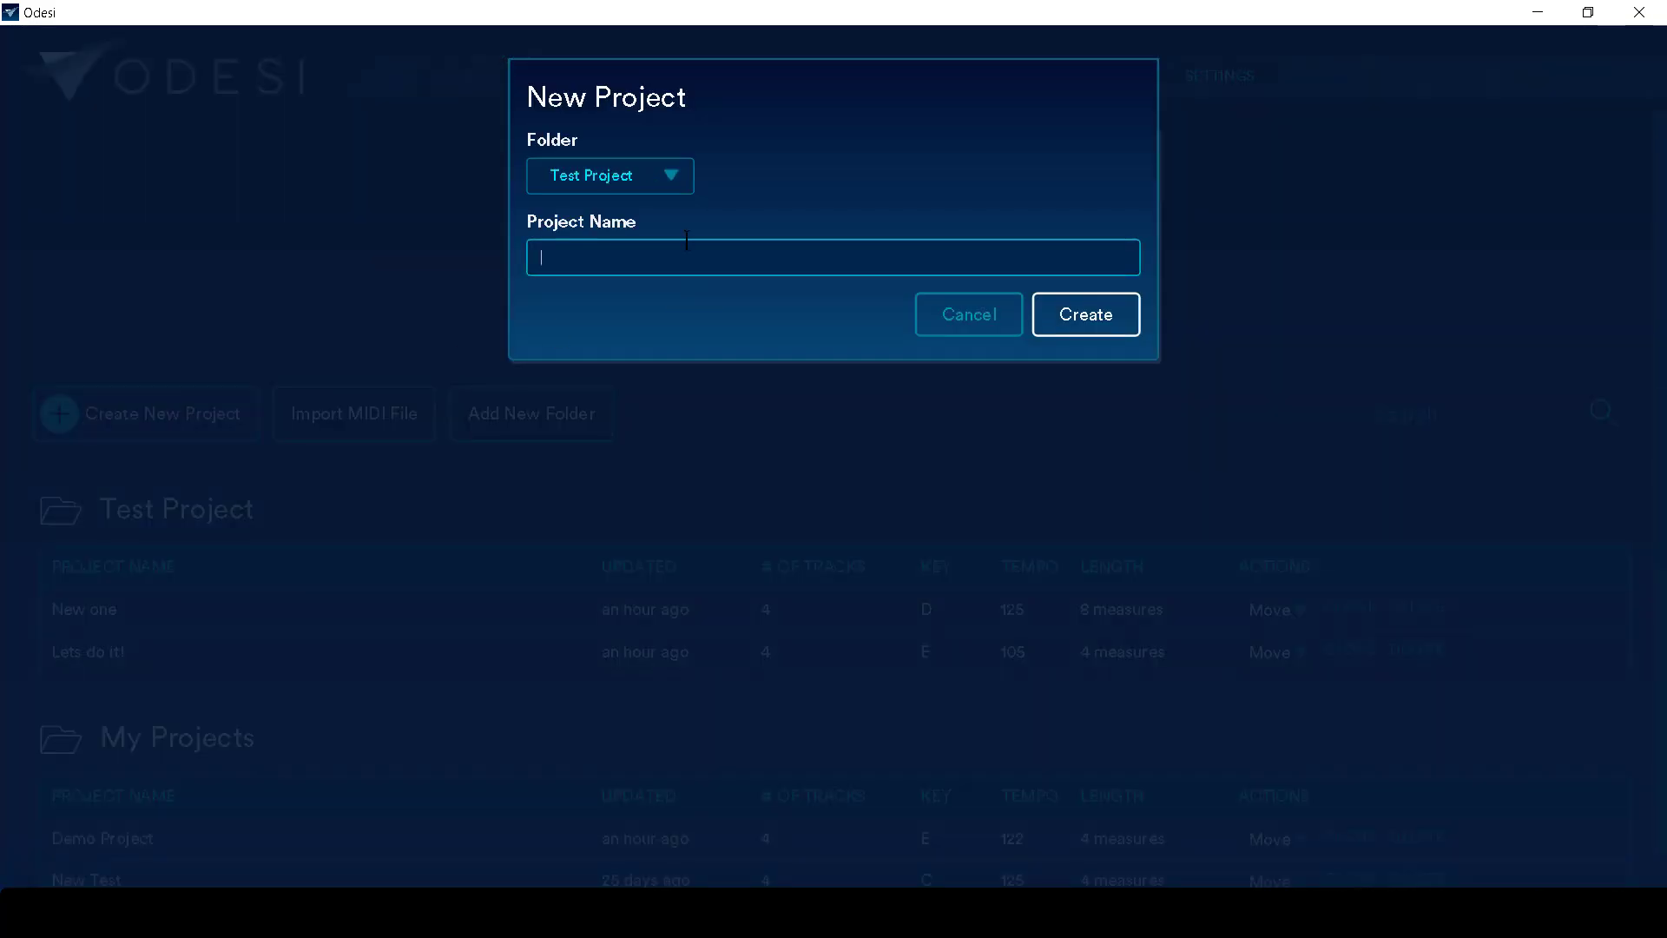
type("Fast Track")
key("Return")
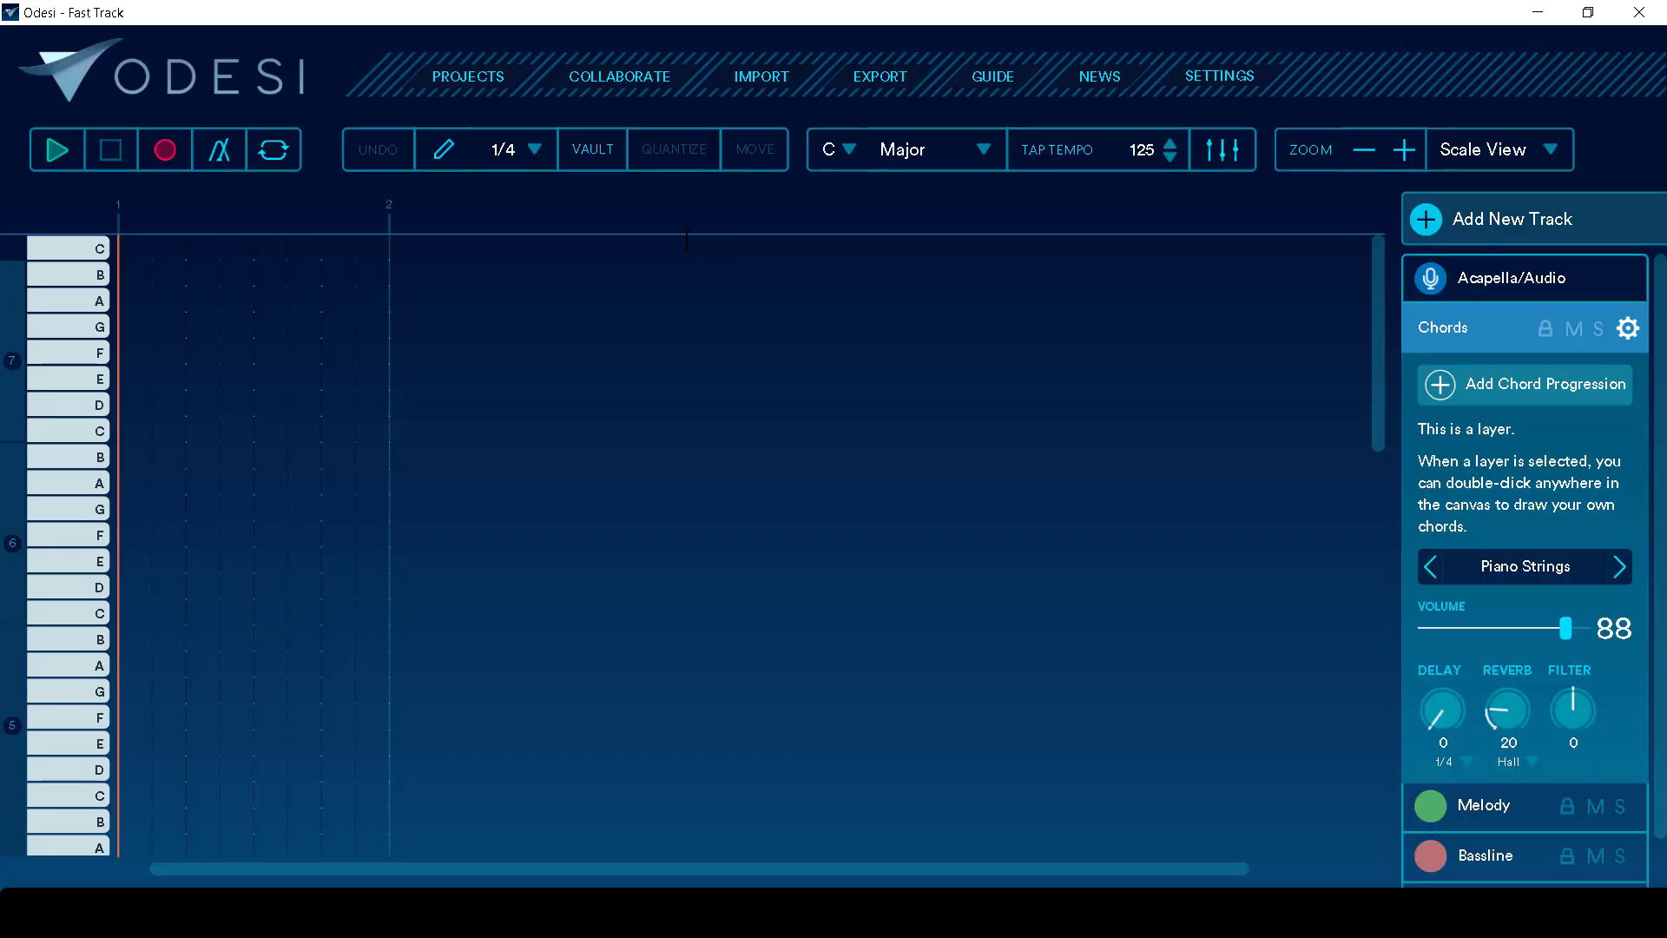
- Set the project's key to E and its scale to Blues Minor
left_click(844, 152)
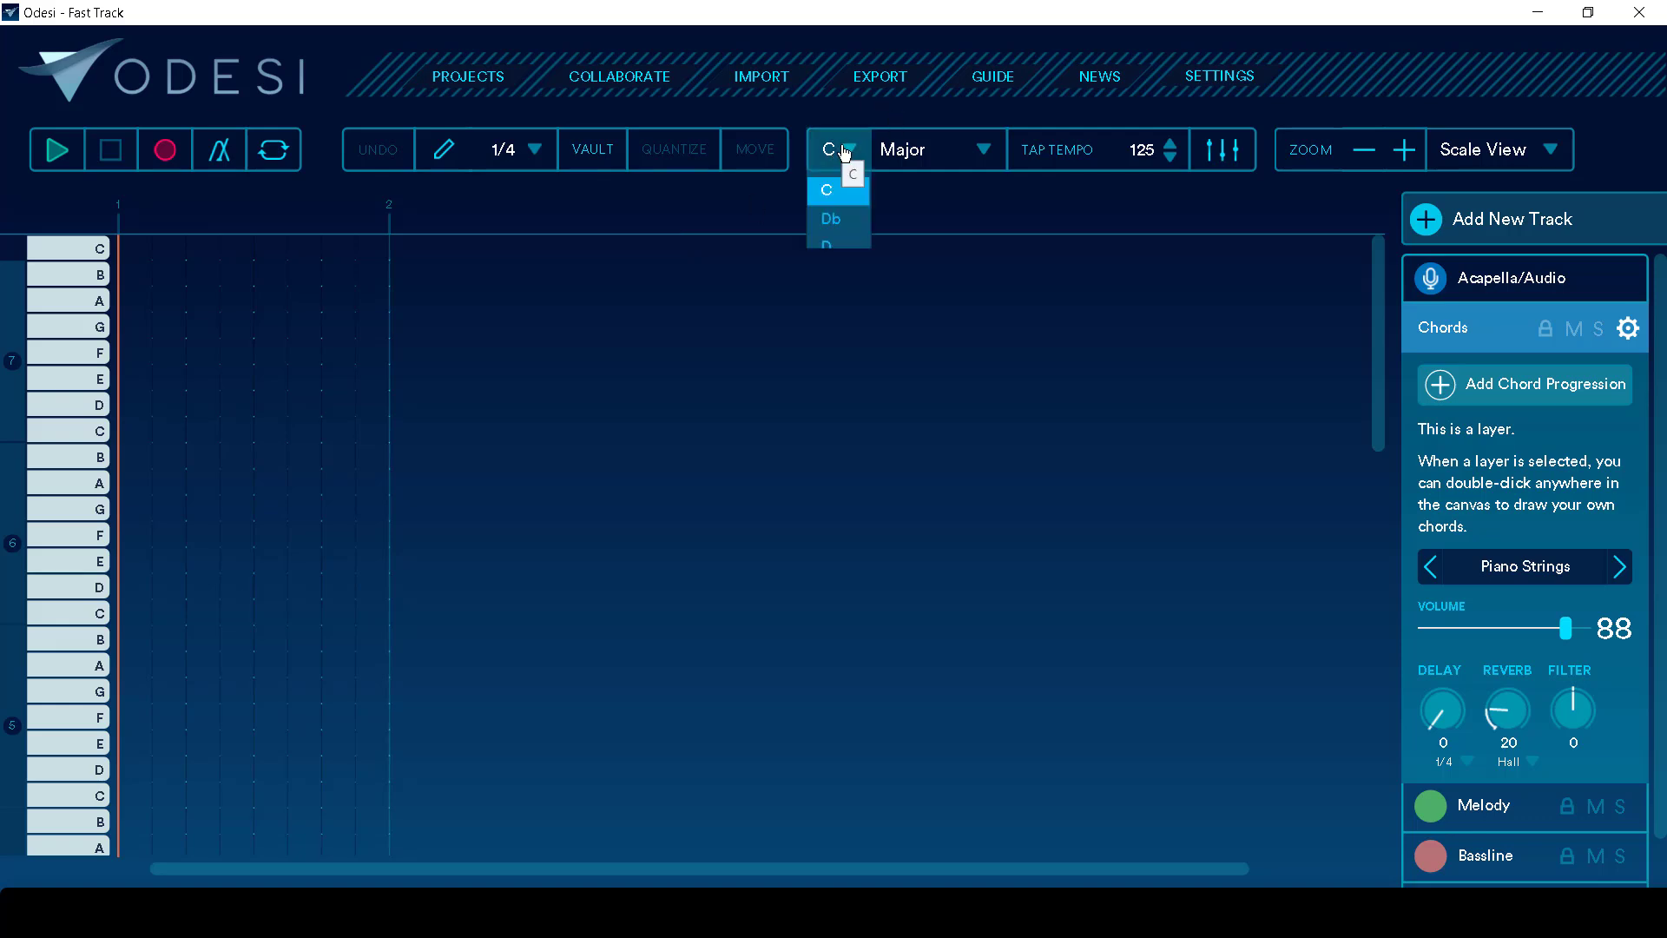
left_click(860, 303)
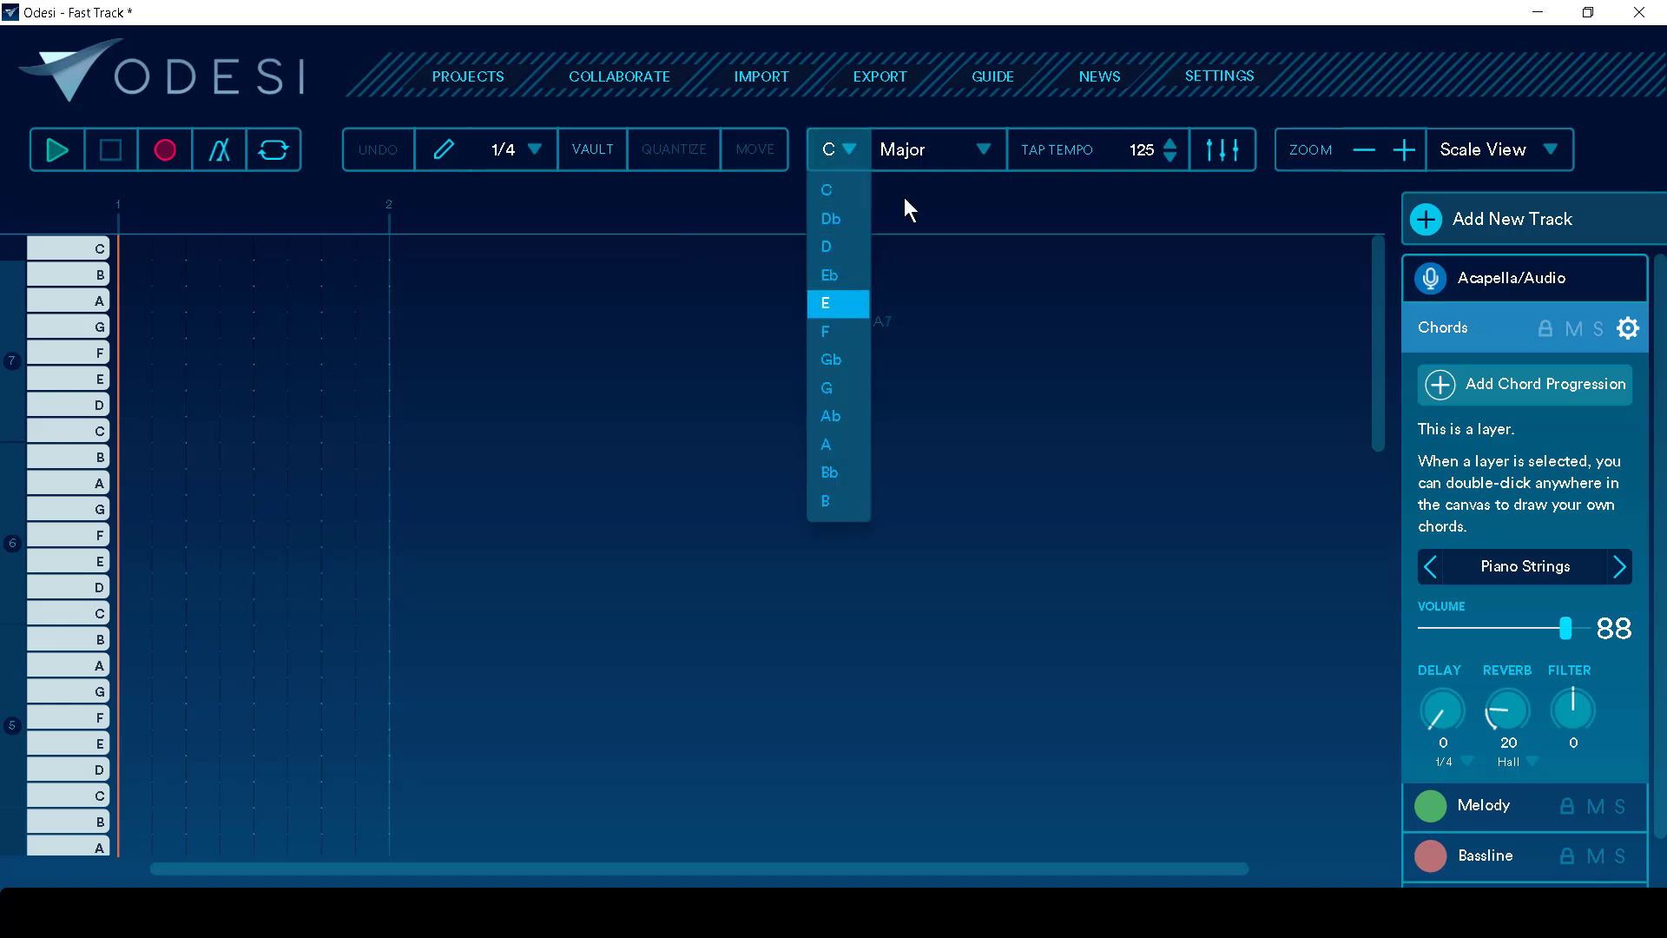
left_click(914, 145)
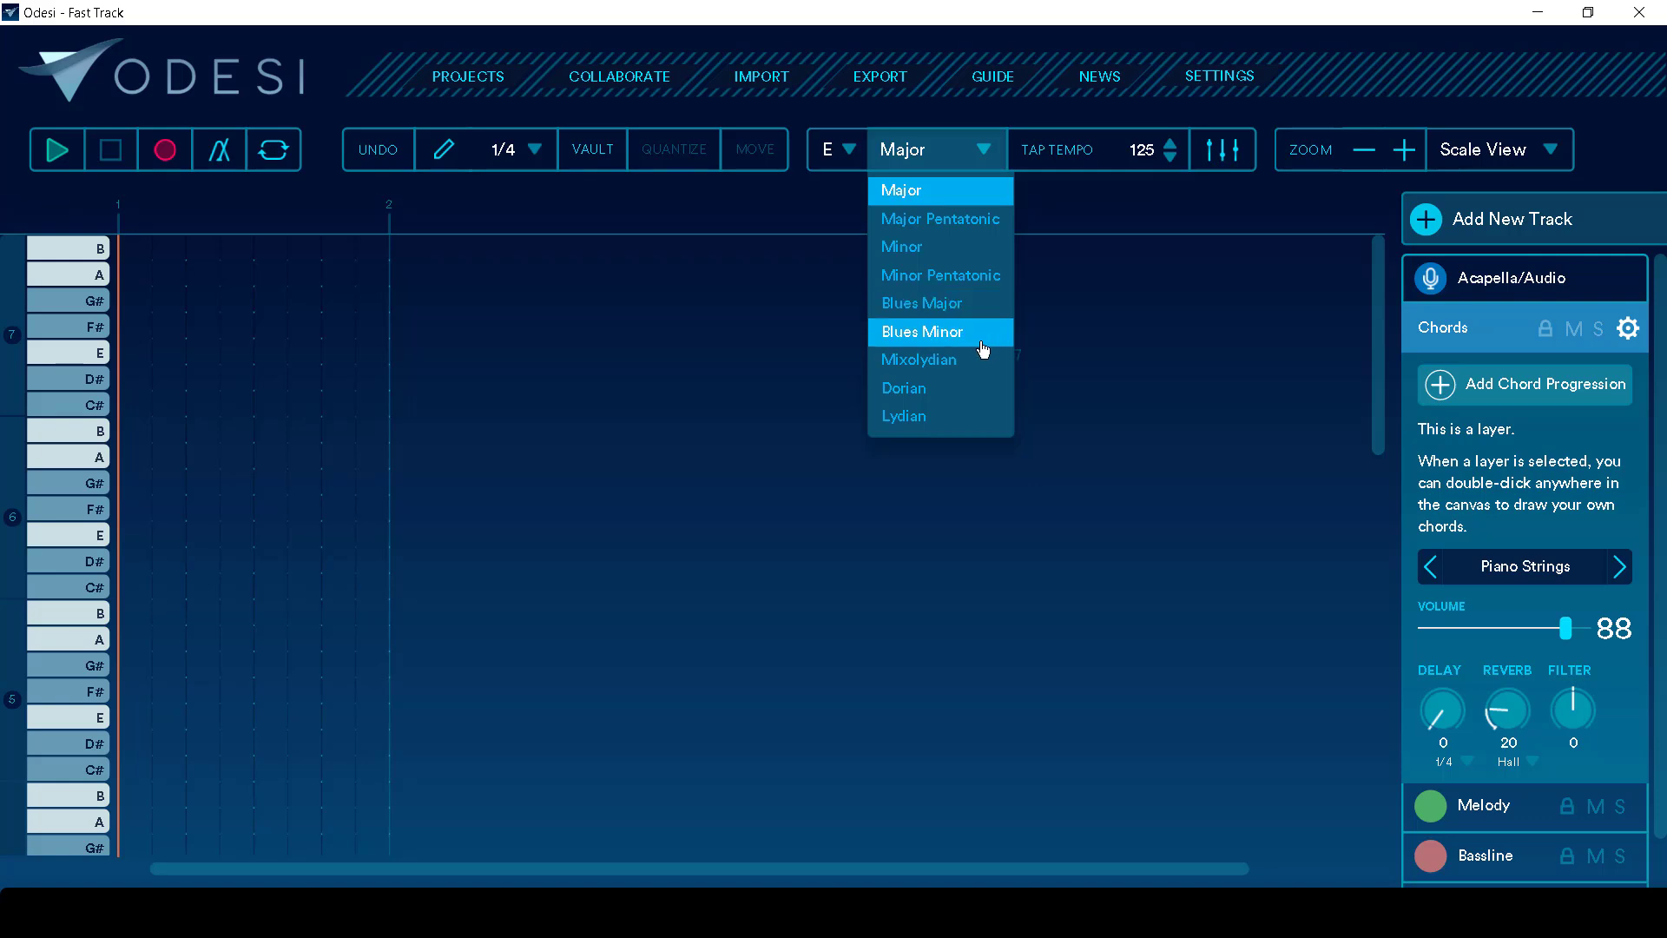
left_click(983, 334)
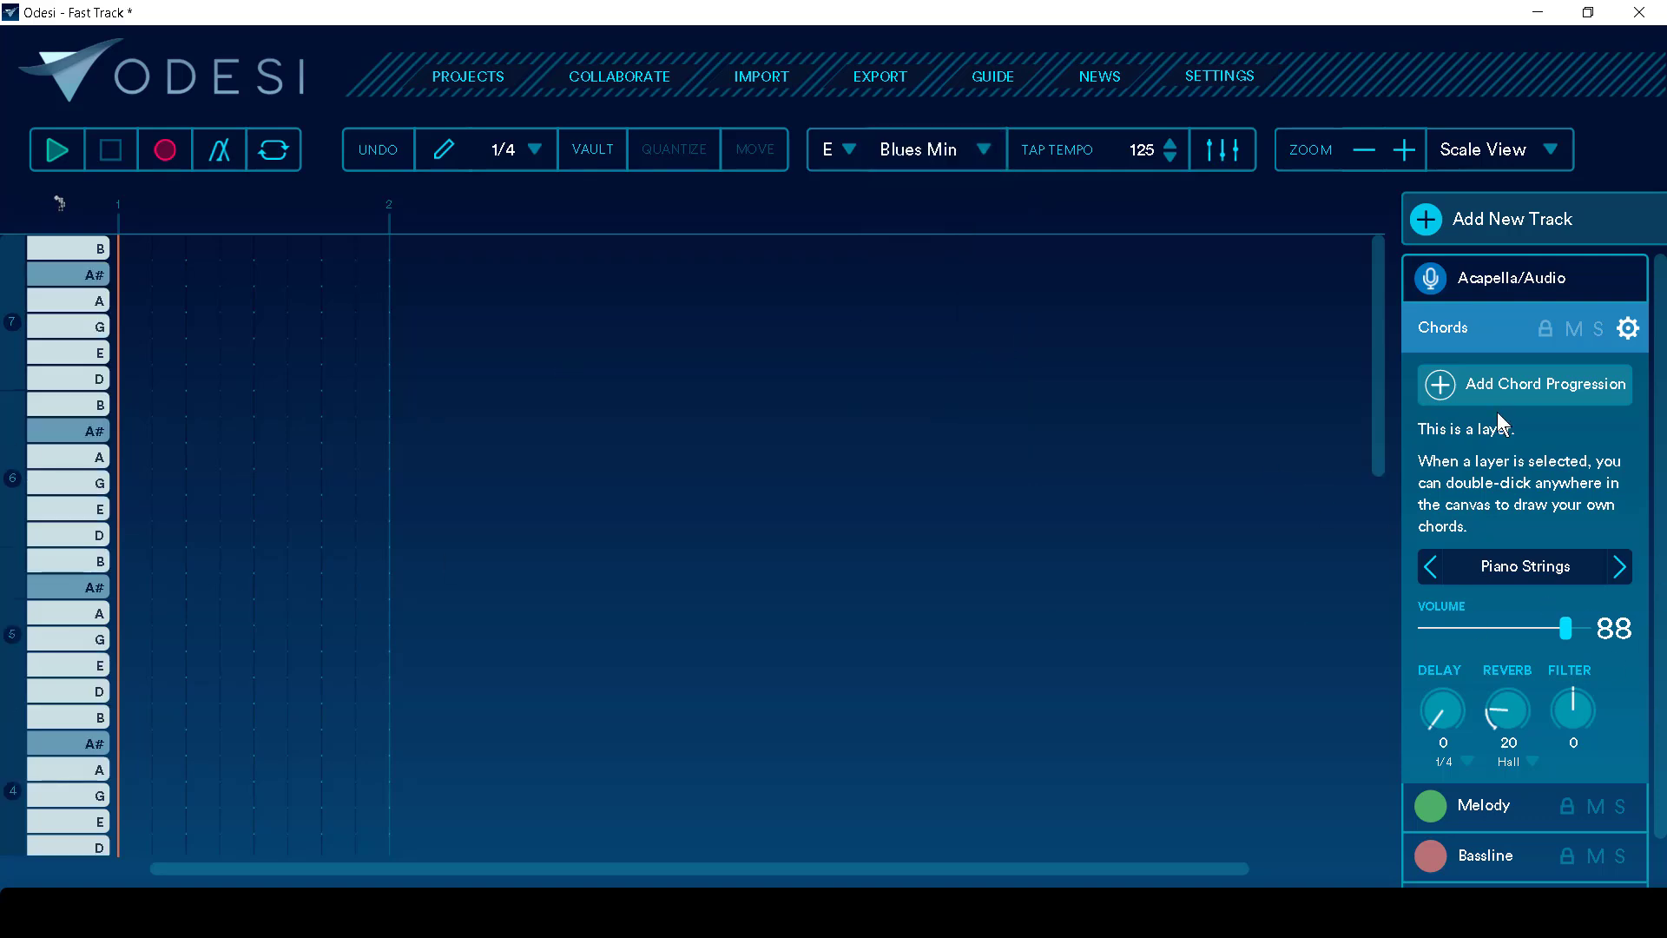
- Add a chord progression to the Chords track and set its chords to i - i - III - VII
left_click(1472, 402)
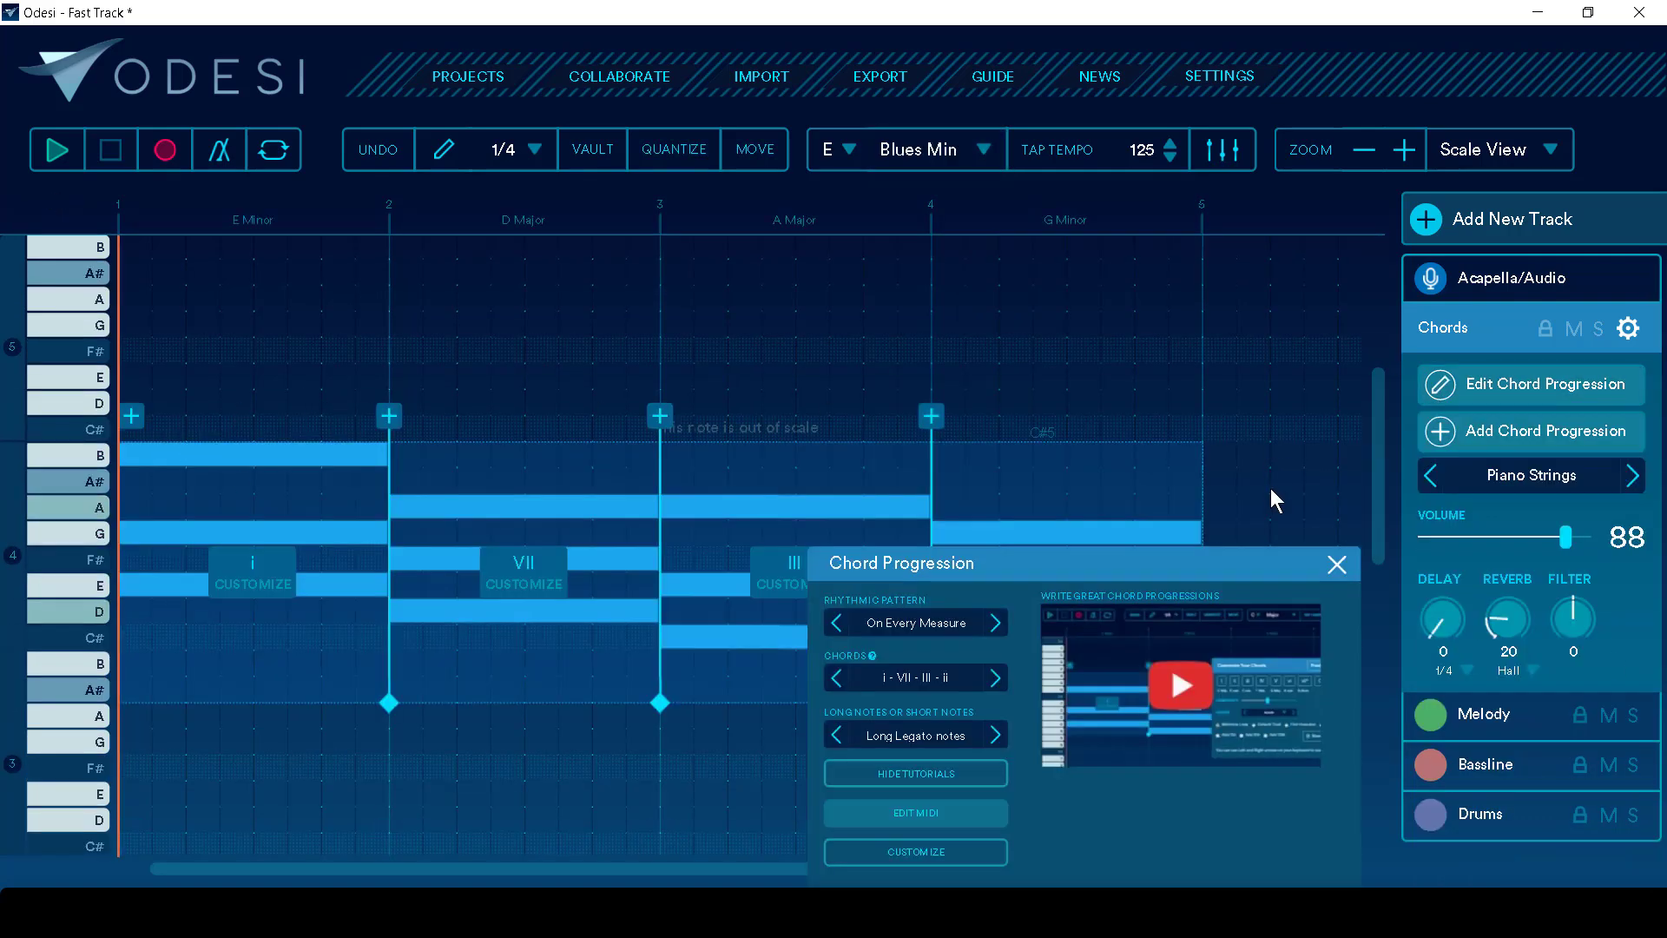
left_click(933, 688)
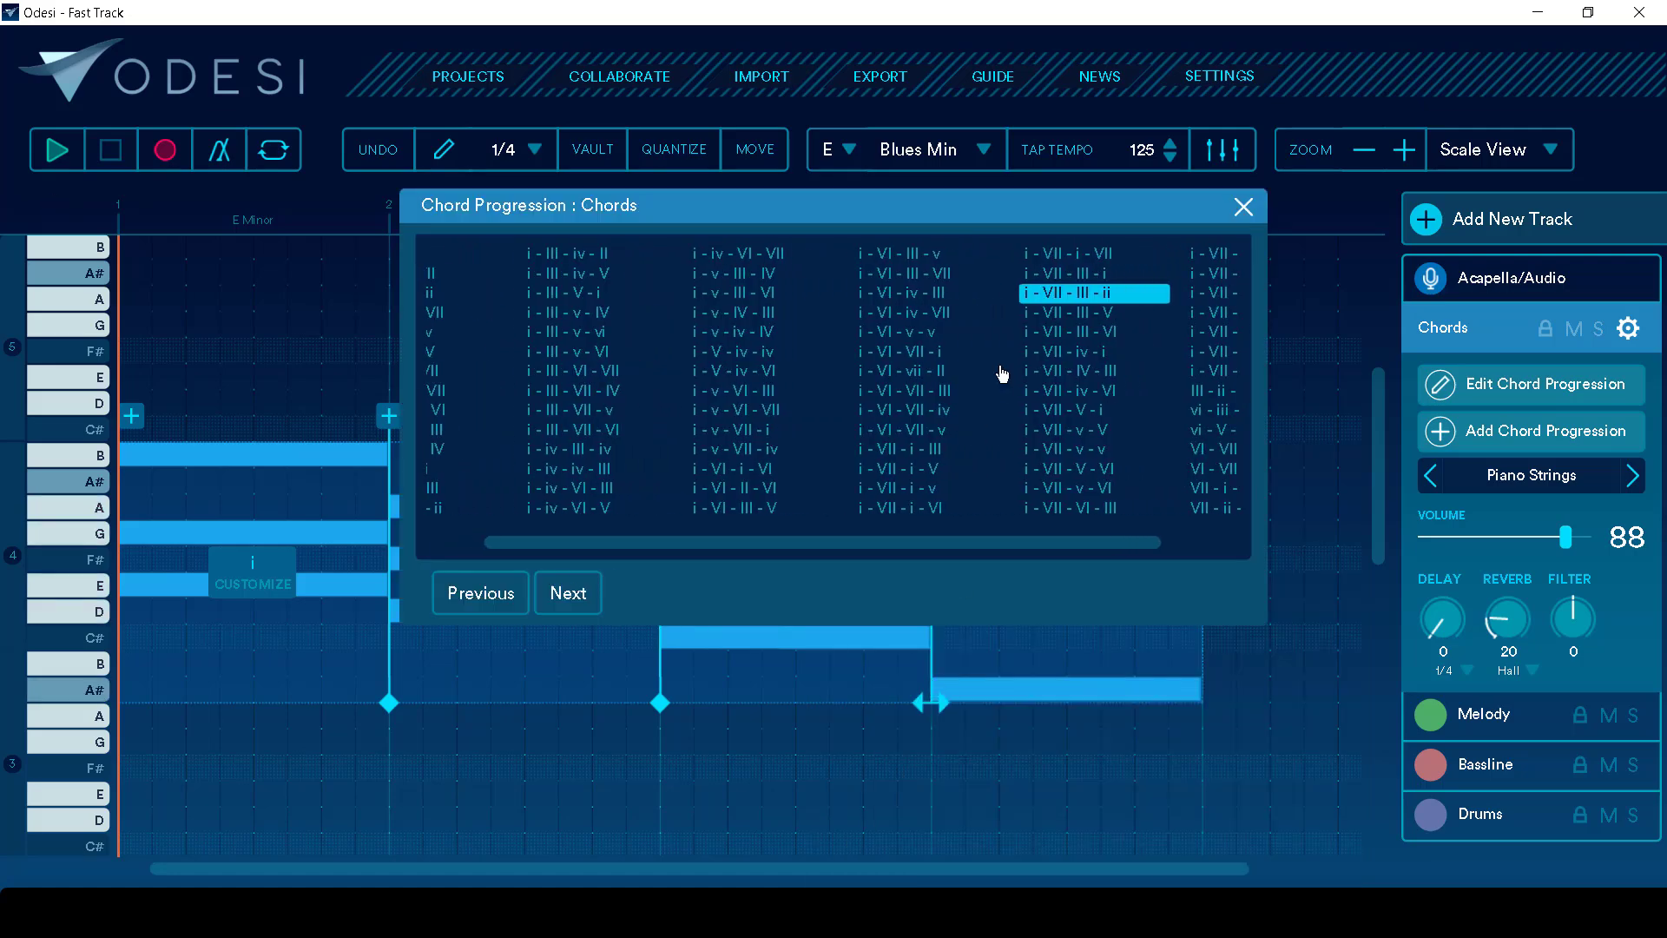
left_click_drag(969, 533, 592, 545)
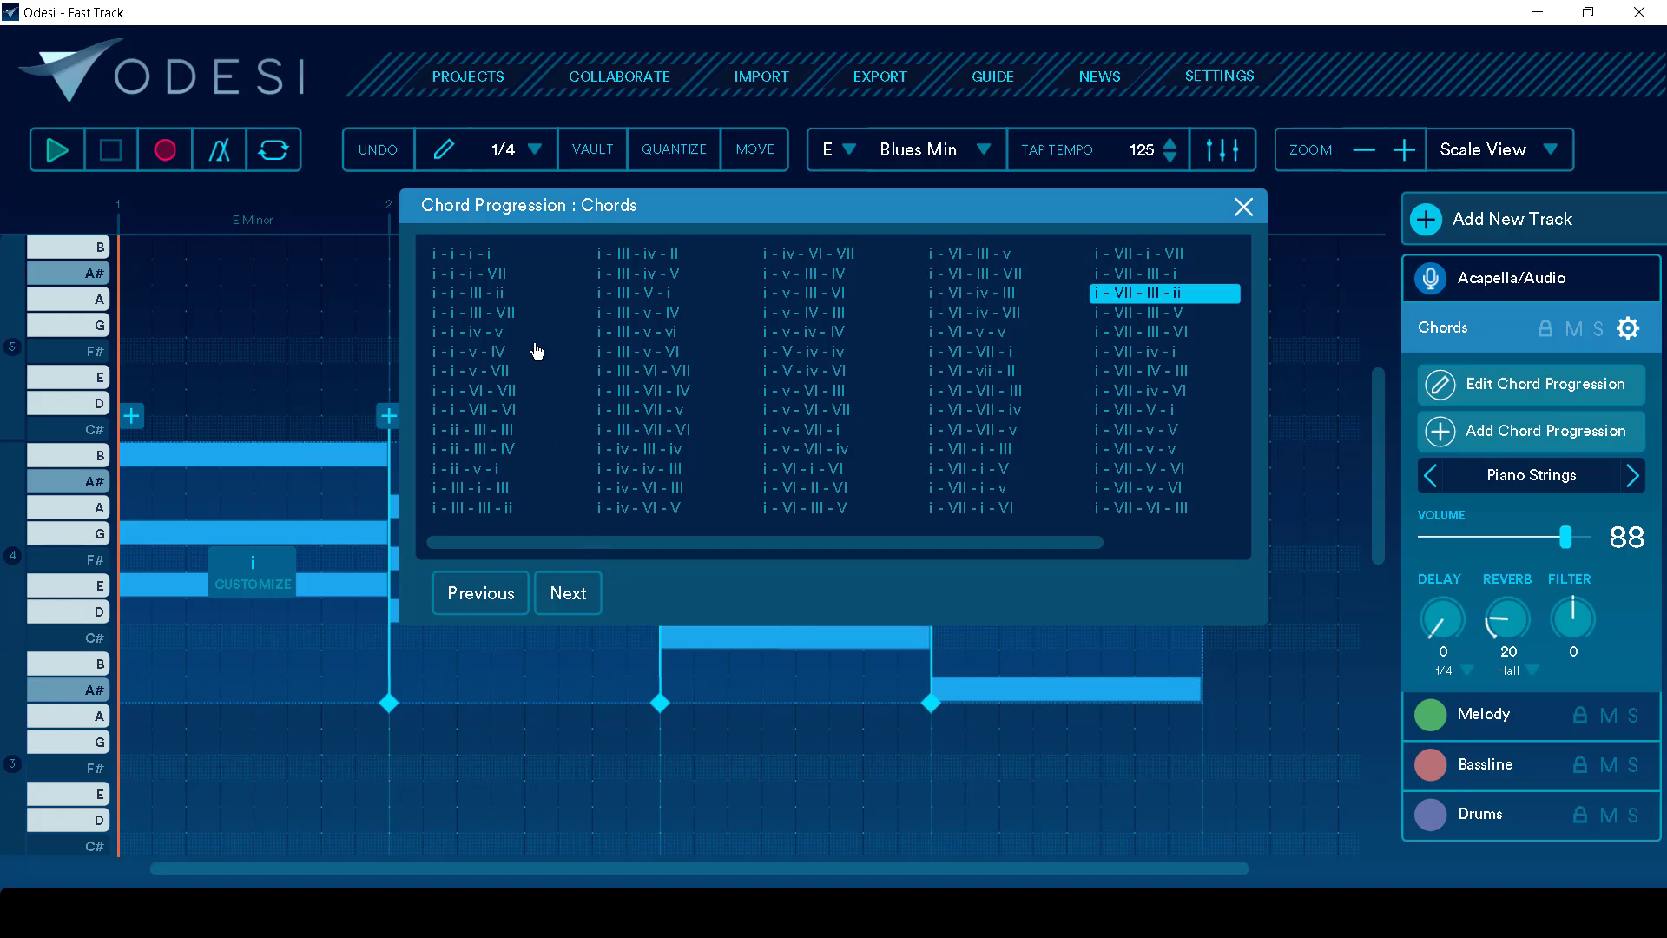
left_click(518, 318)
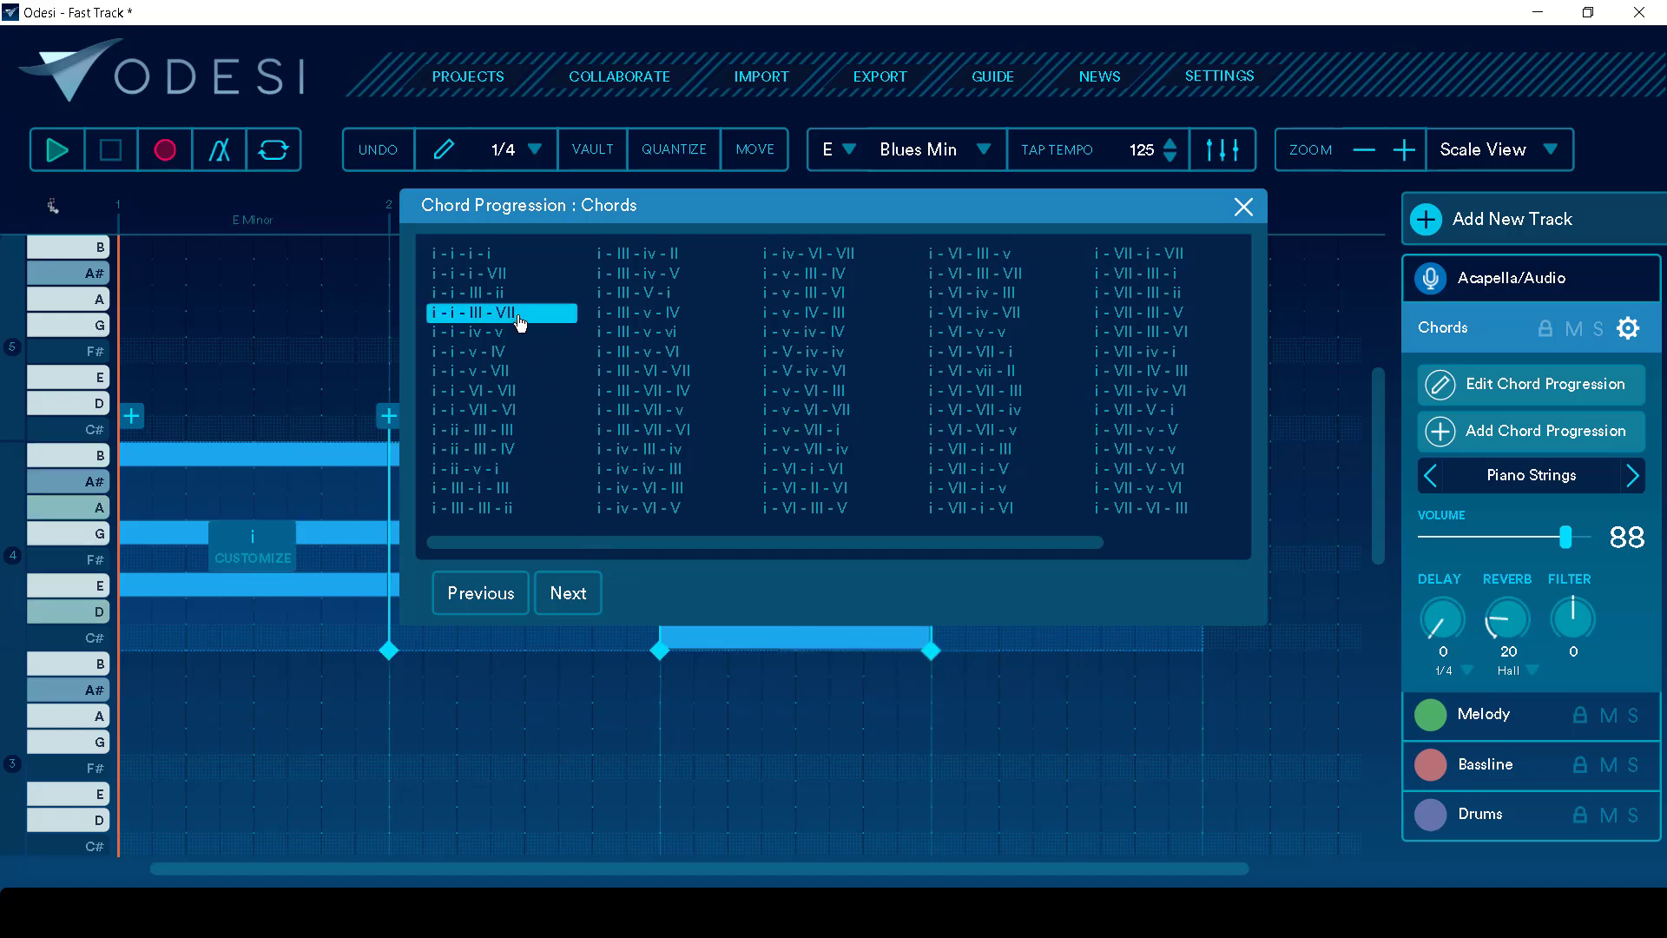
left_click(569, 592)
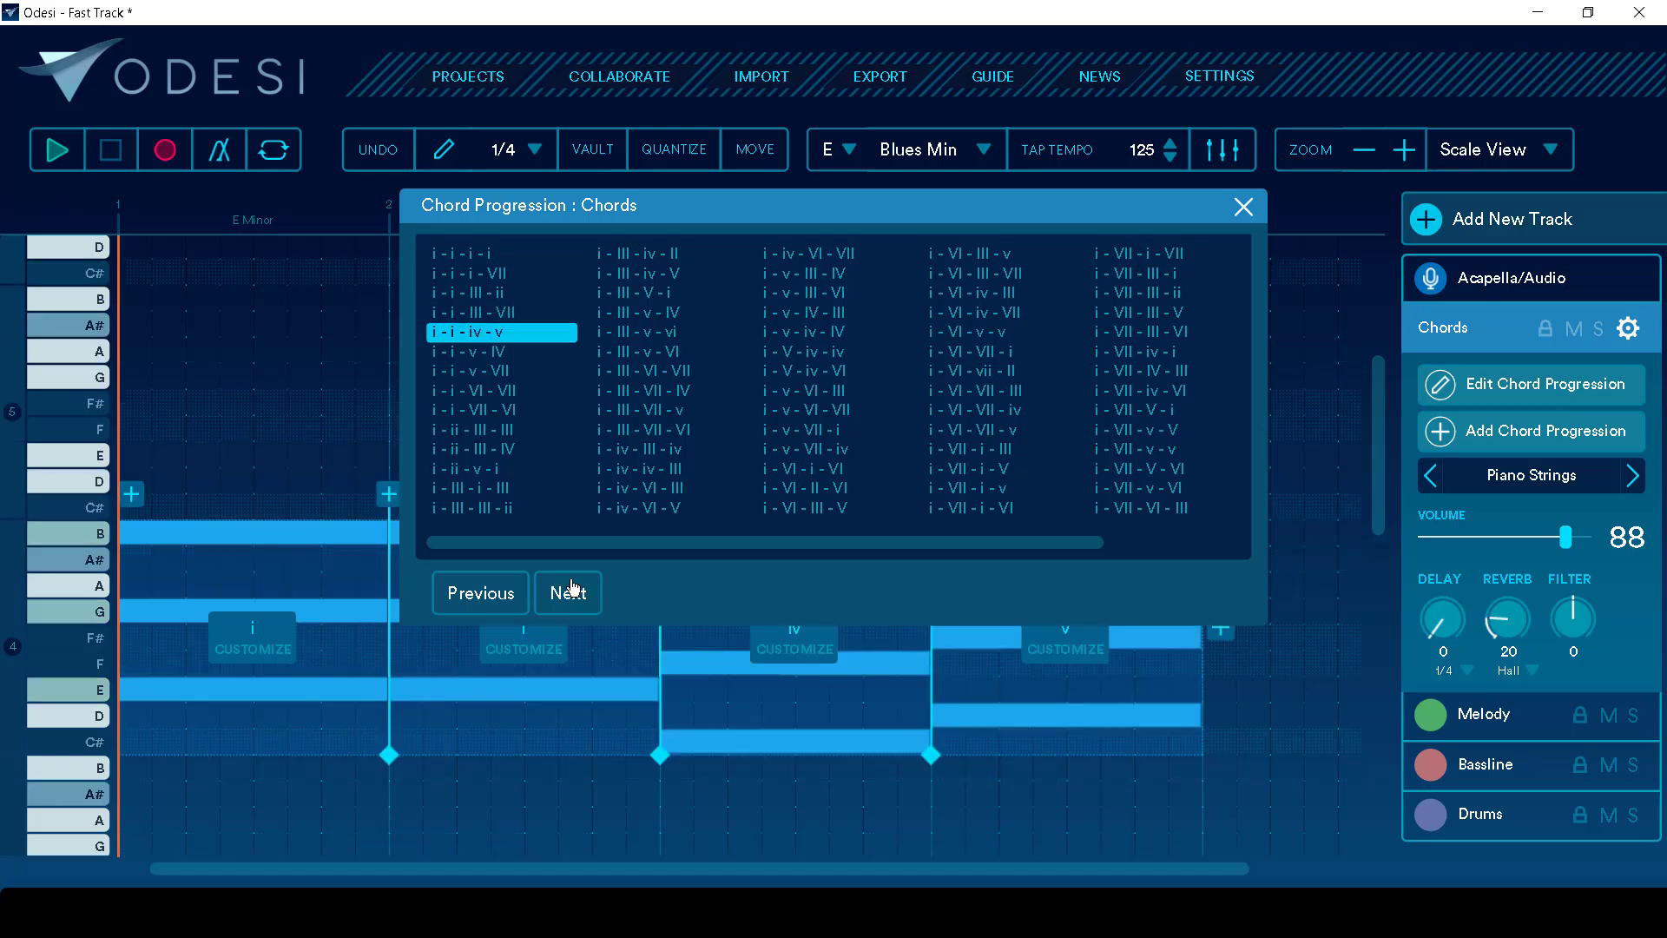
left_click(475, 593)
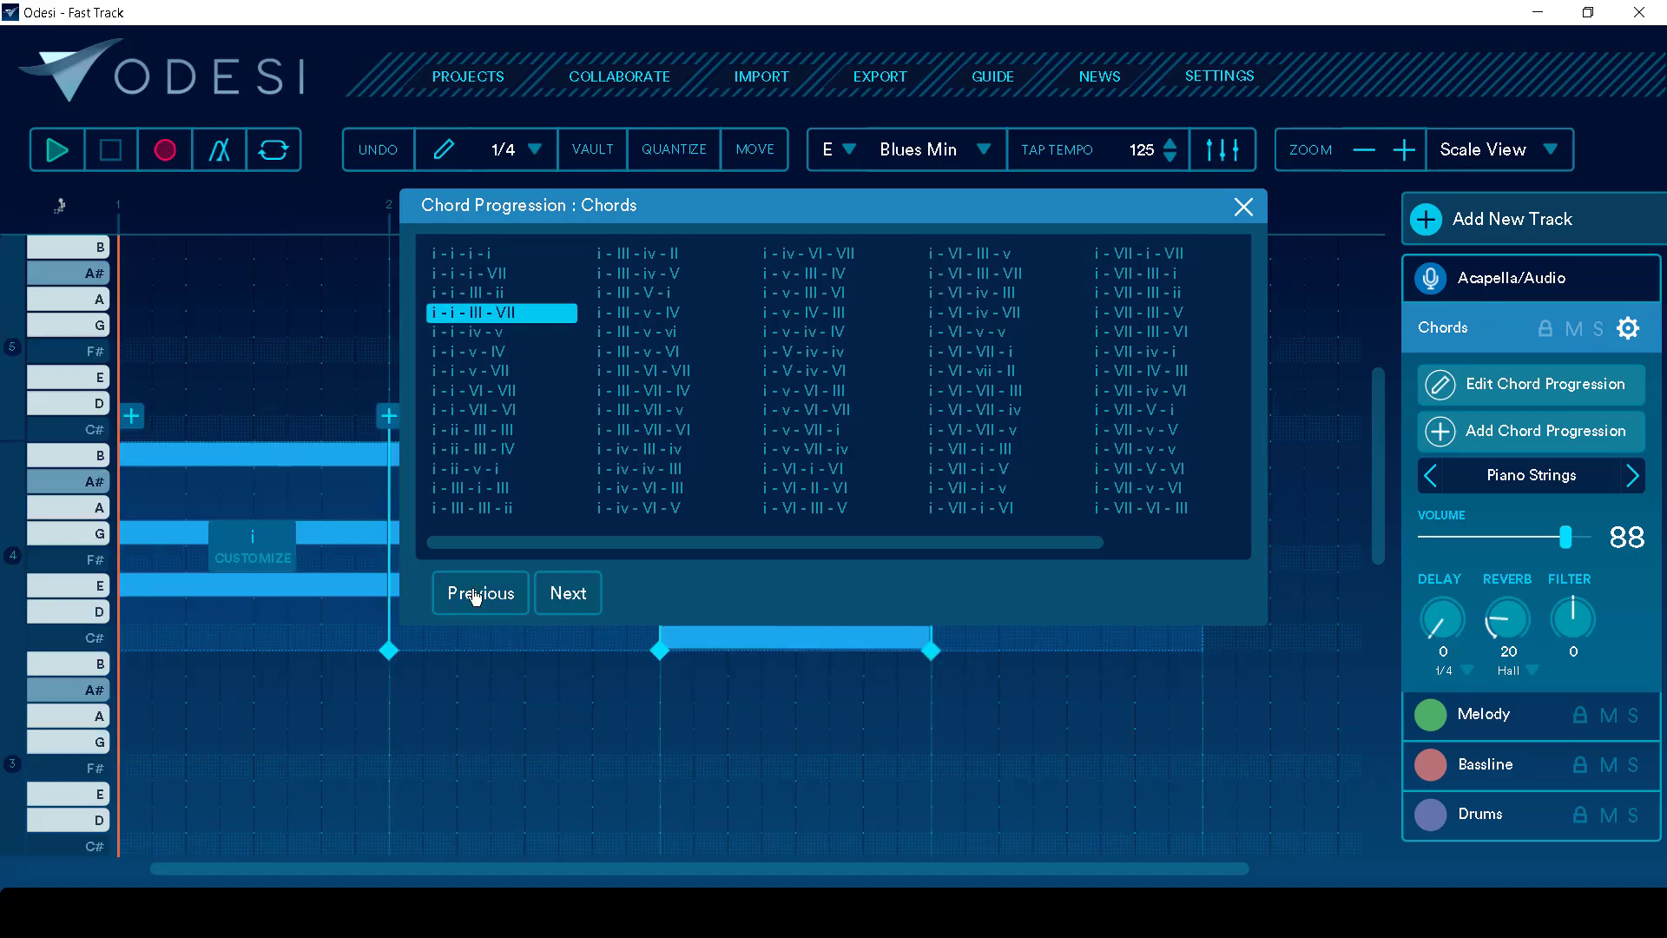
left_click(1243, 207)
- Add a second chord progression from measure 5 and set its chords to i - VII - i - III
left_click(1517, 433)
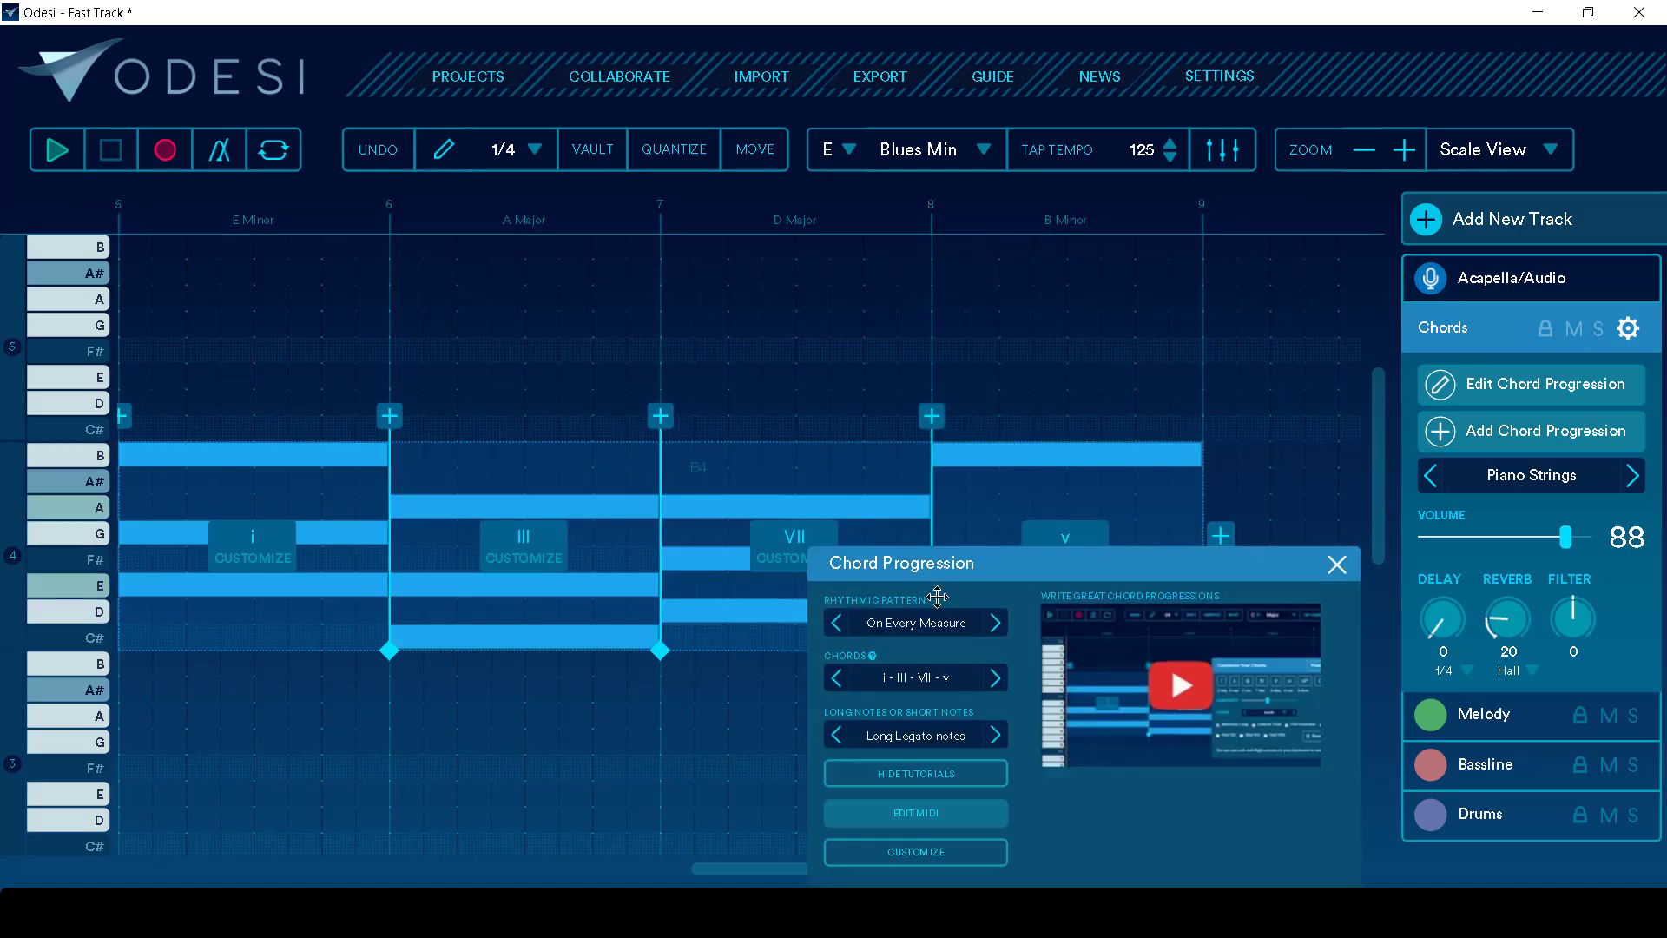
left_click(926, 688)
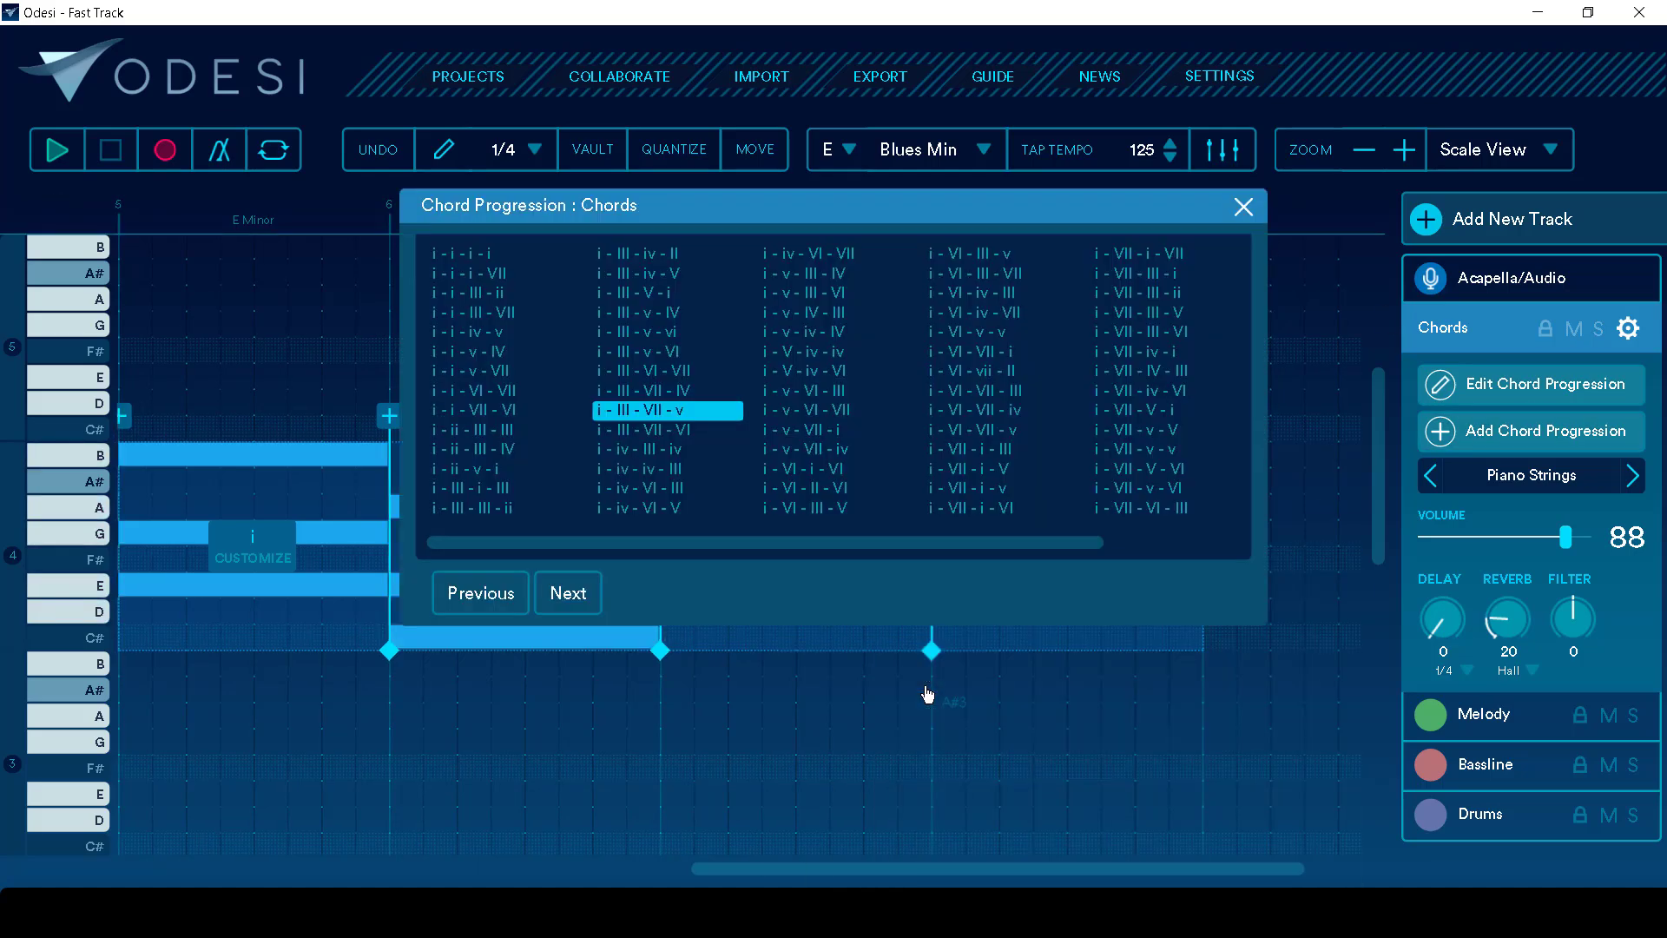
left_click(675, 469)
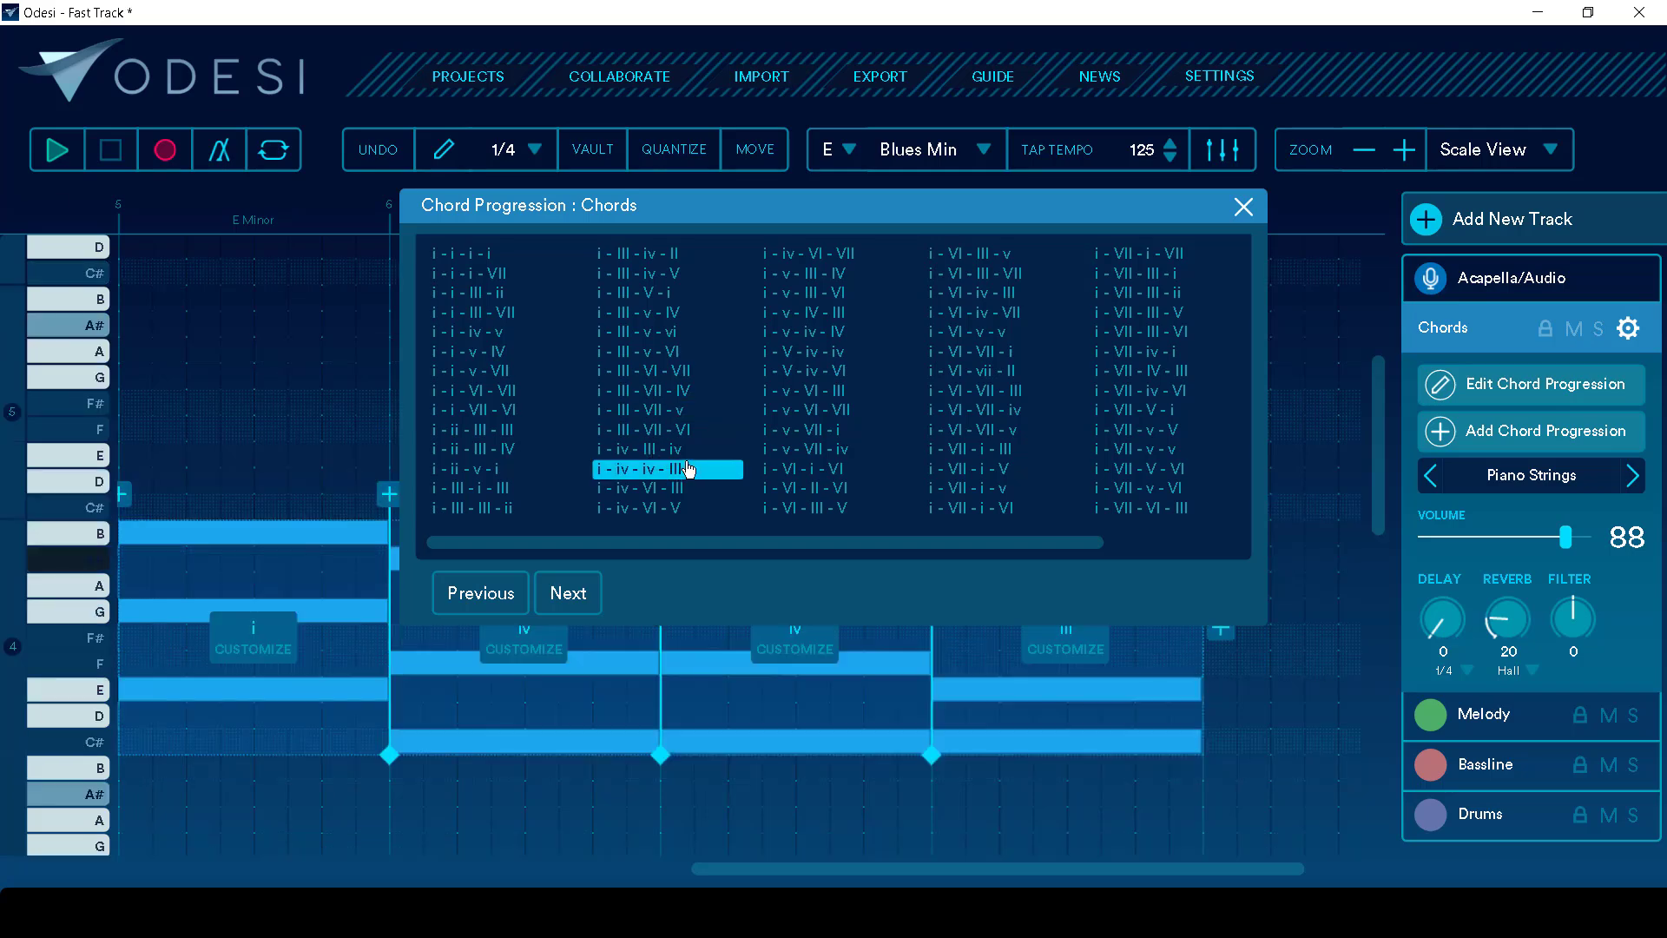
left_click(990, 449)
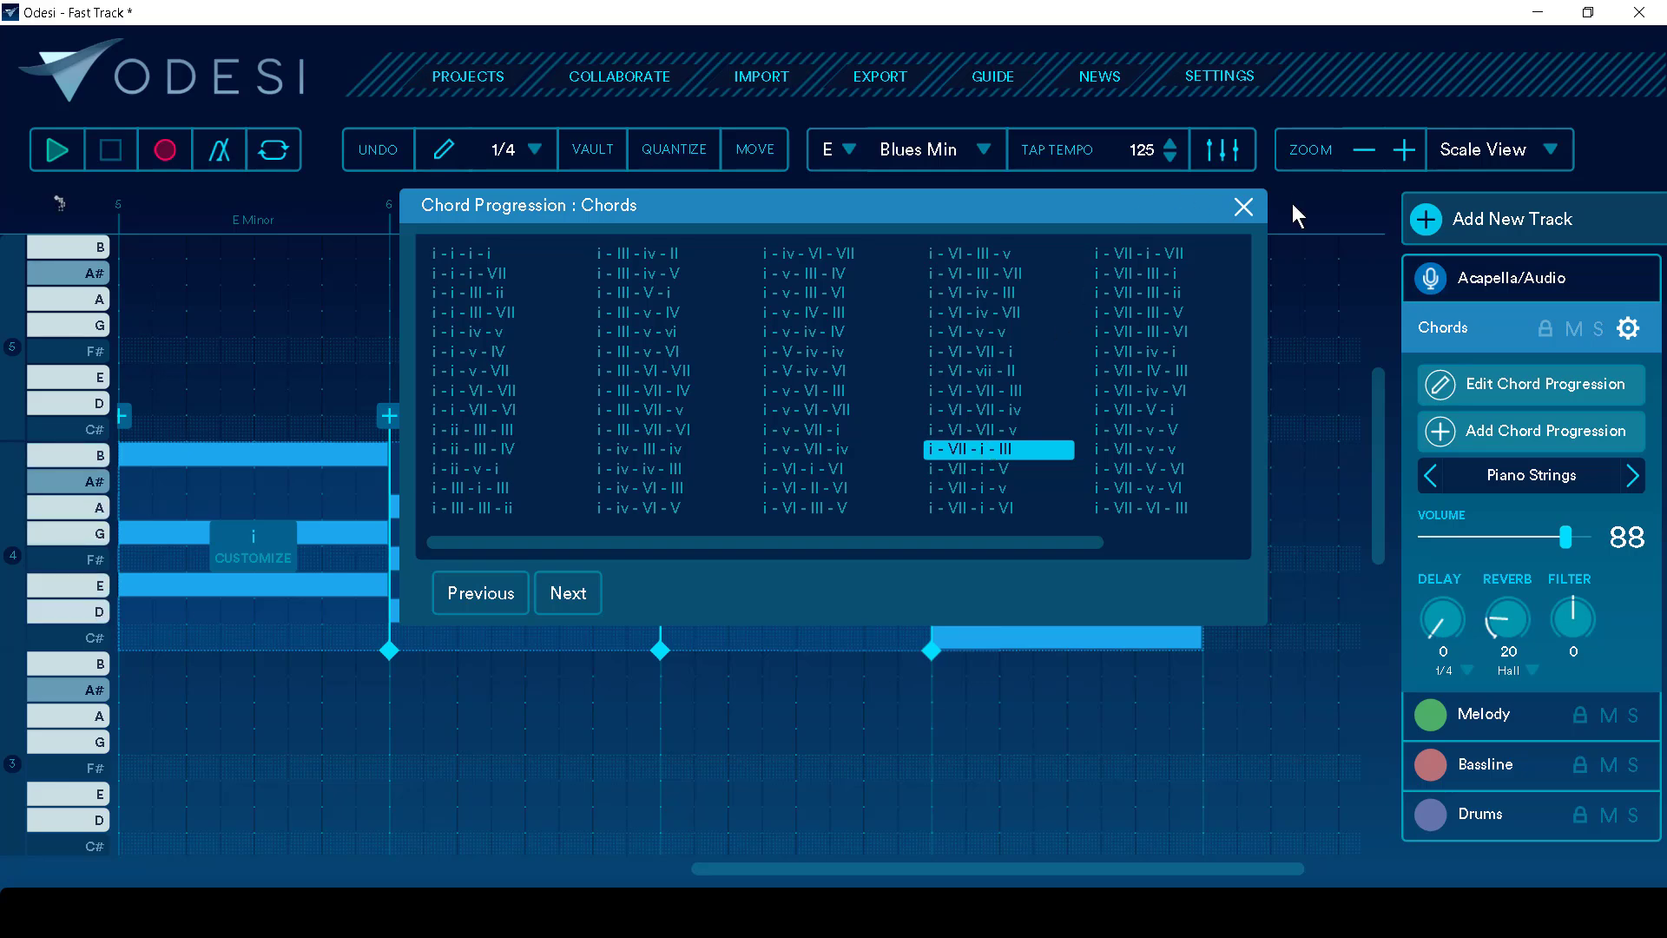
left_click(1243, 207)
- Play back the two chord progressions and stop at the end of the second one
left_click_drag(714, 867, 347, 868)
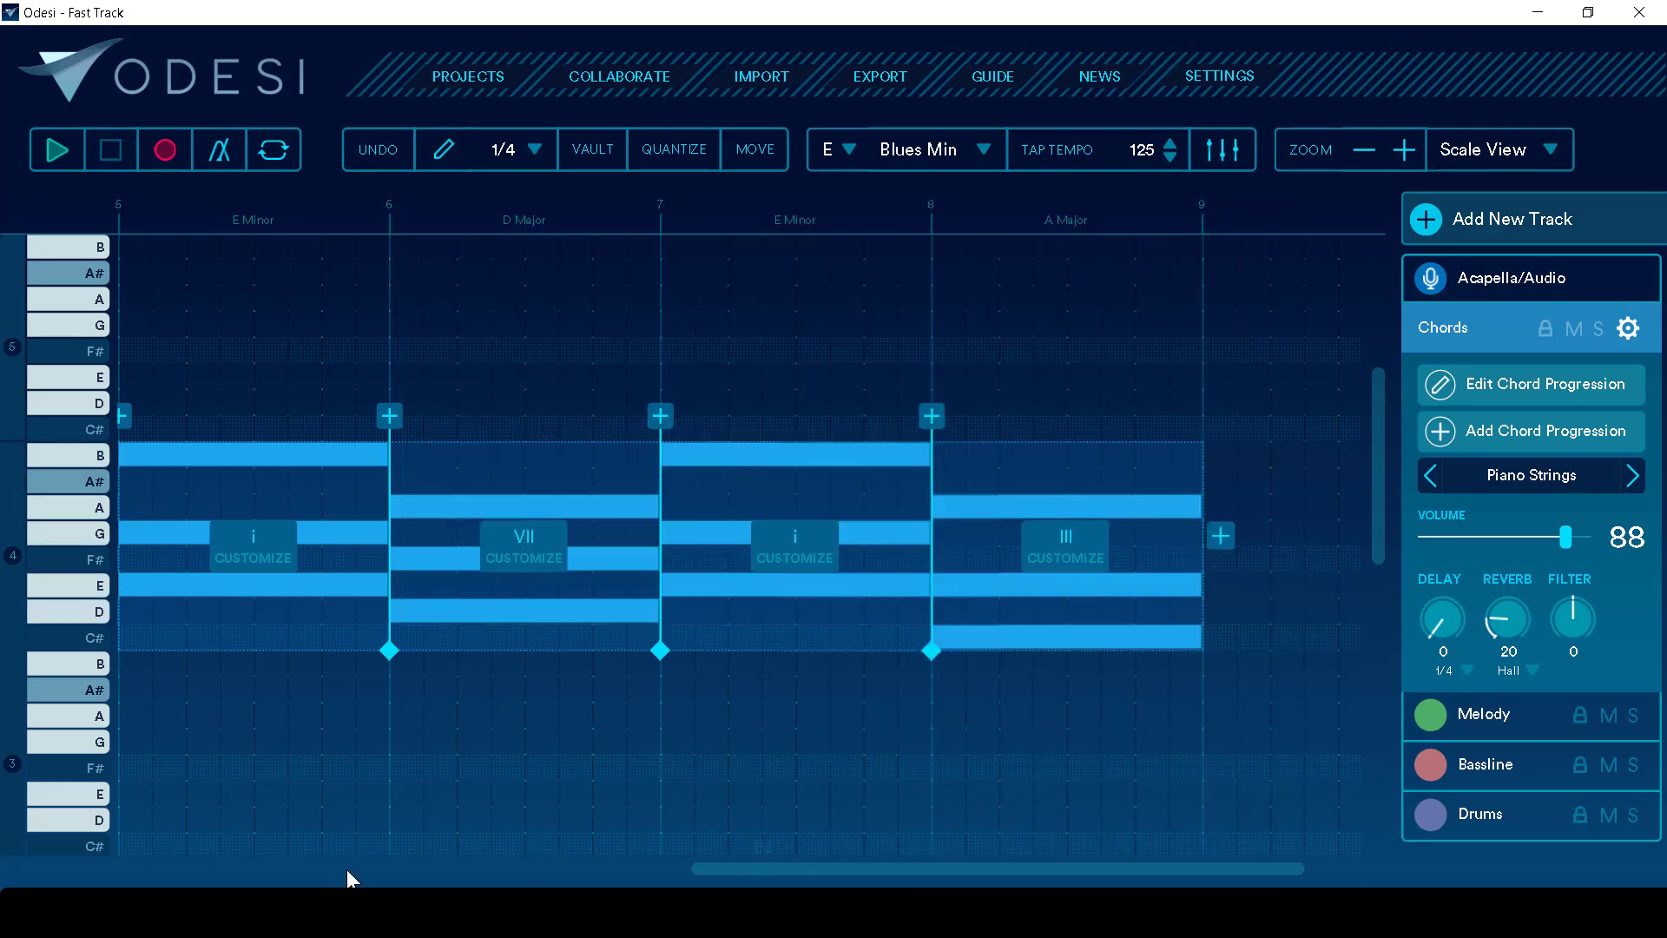
key("space")
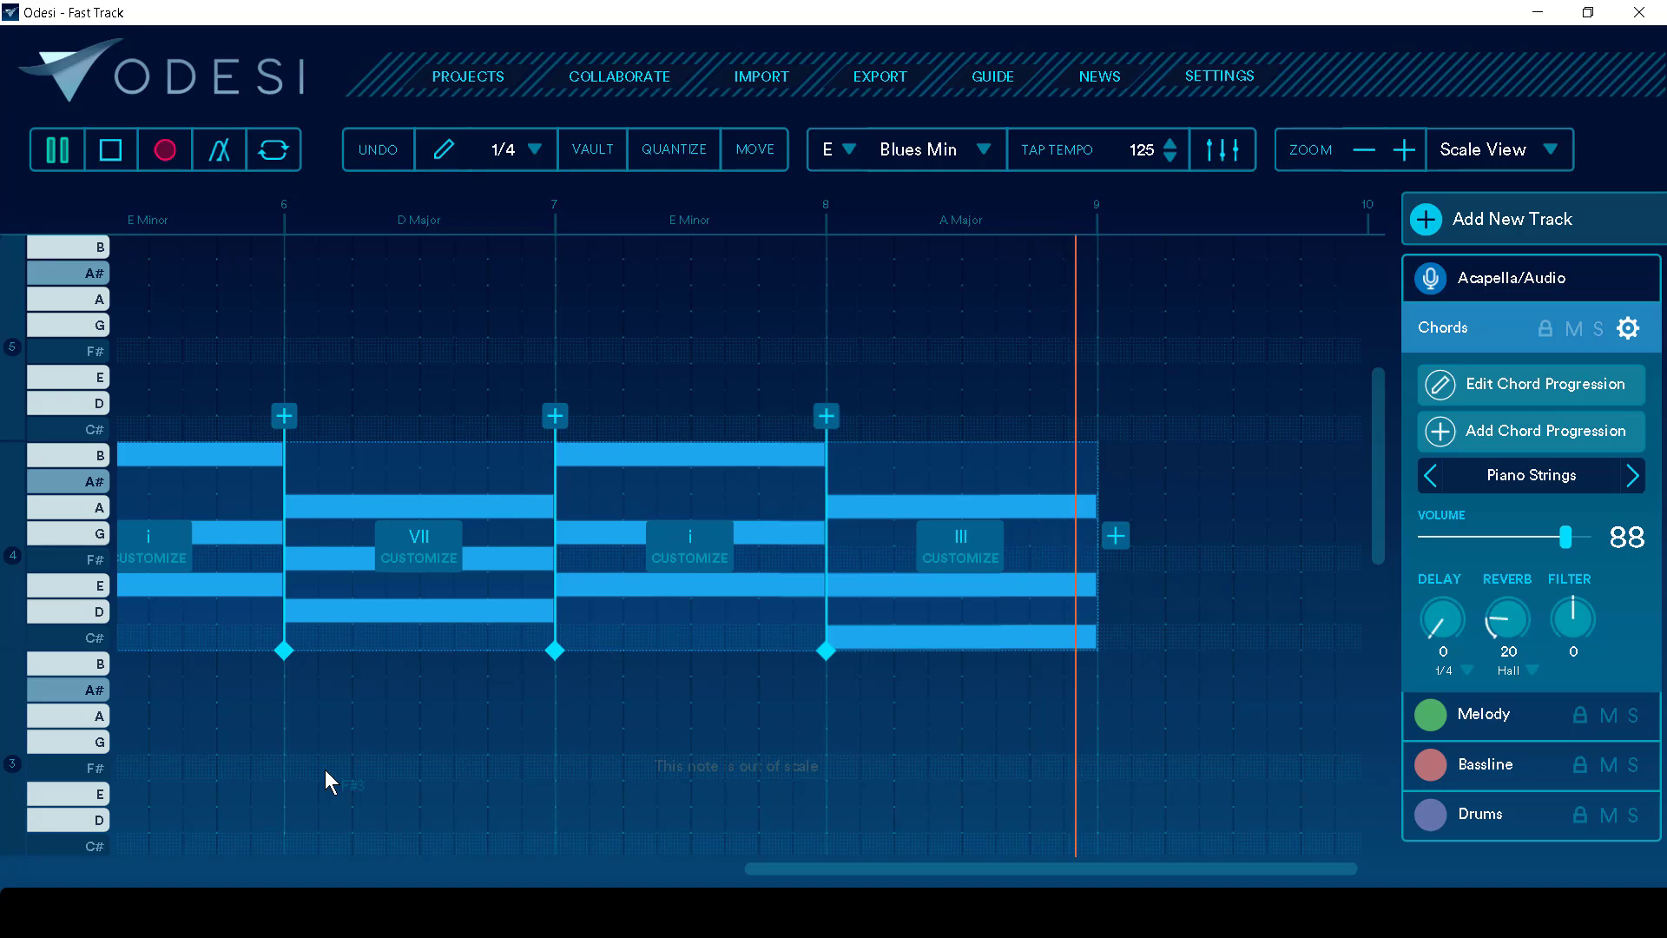
key("space")
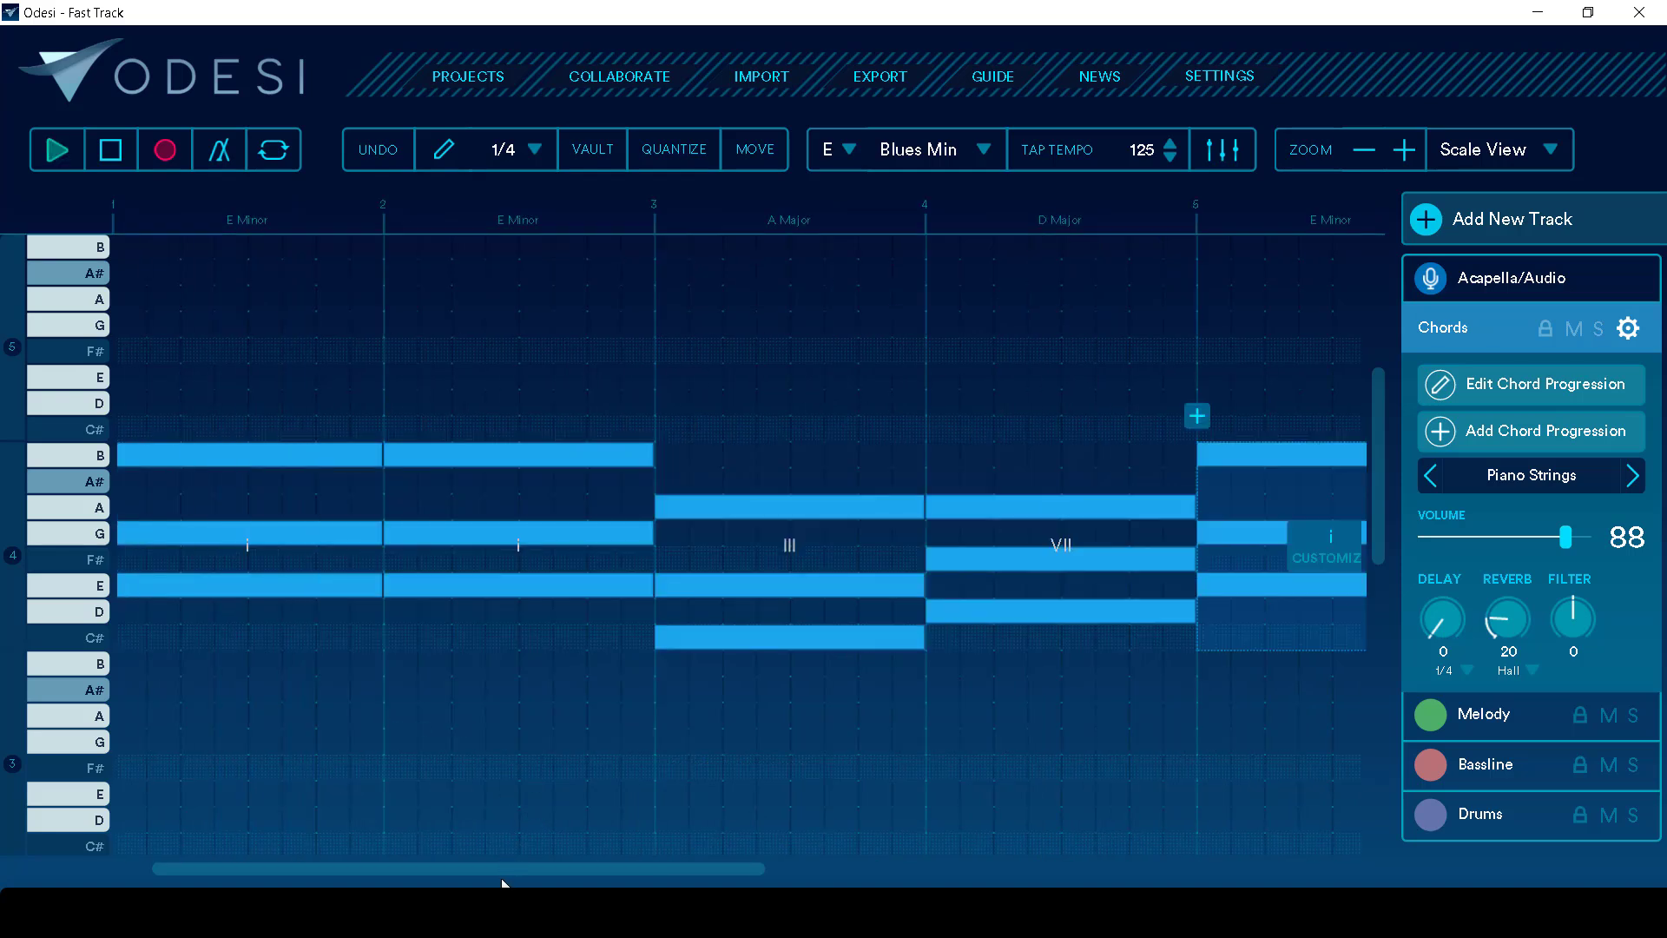
- Customize the third chord of the second progression by adding a 7th, keeping its complexity at the middle setting
left_click_drag(497, 868, 969, 851)
left_click(926, 559)
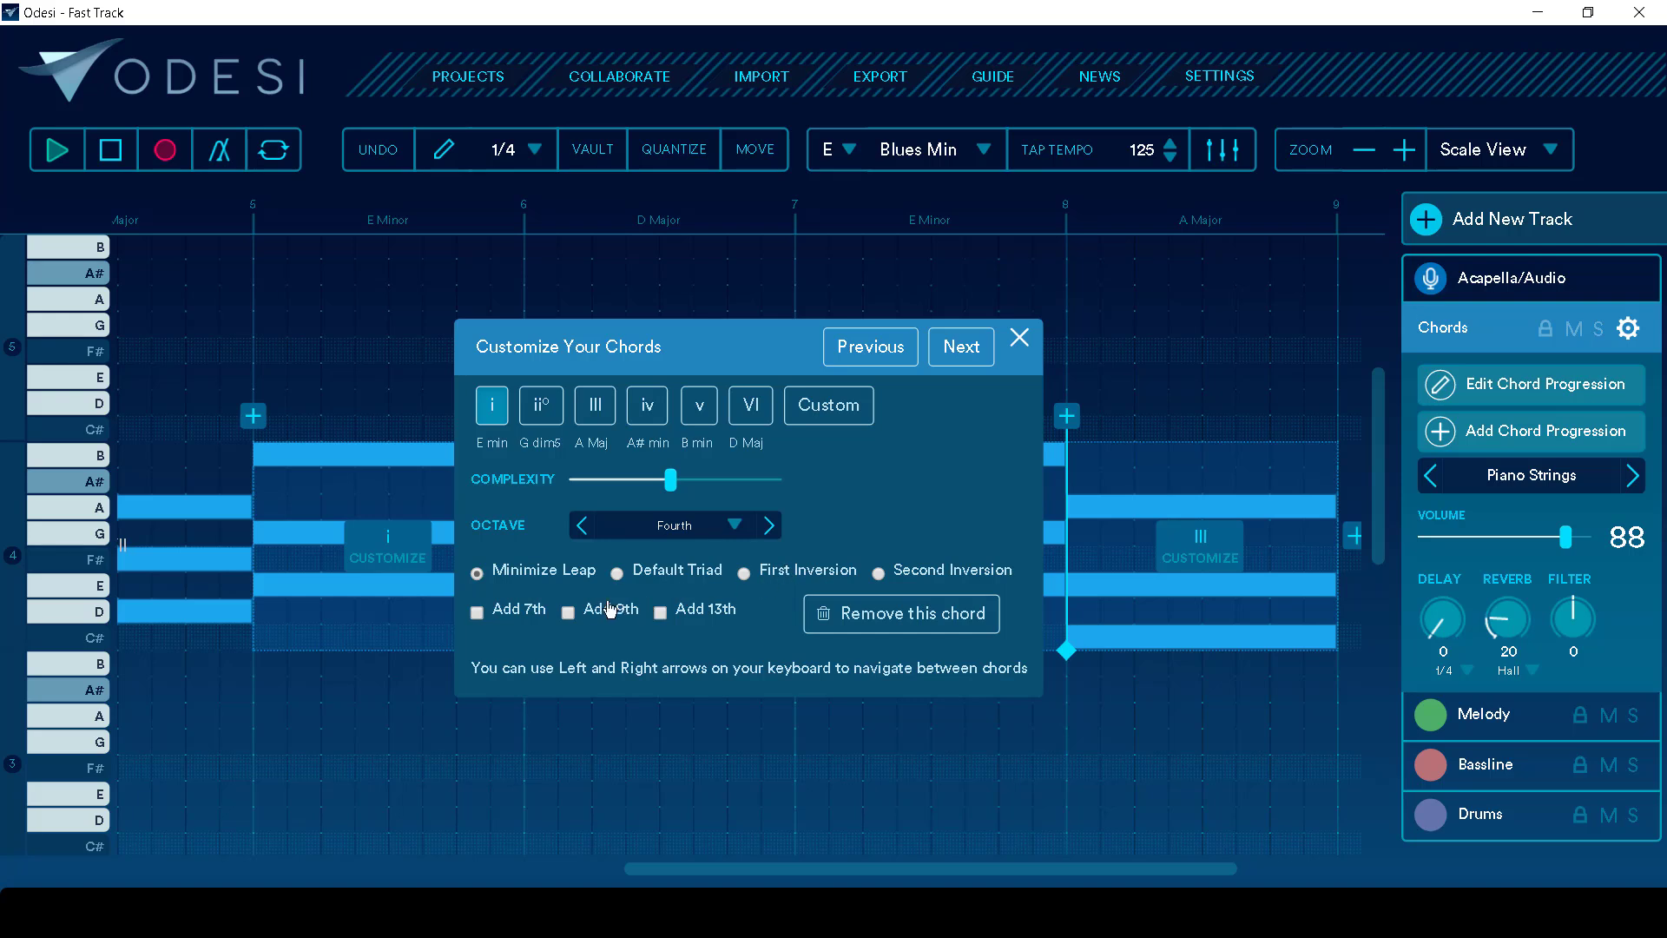
left_click(478, 613)
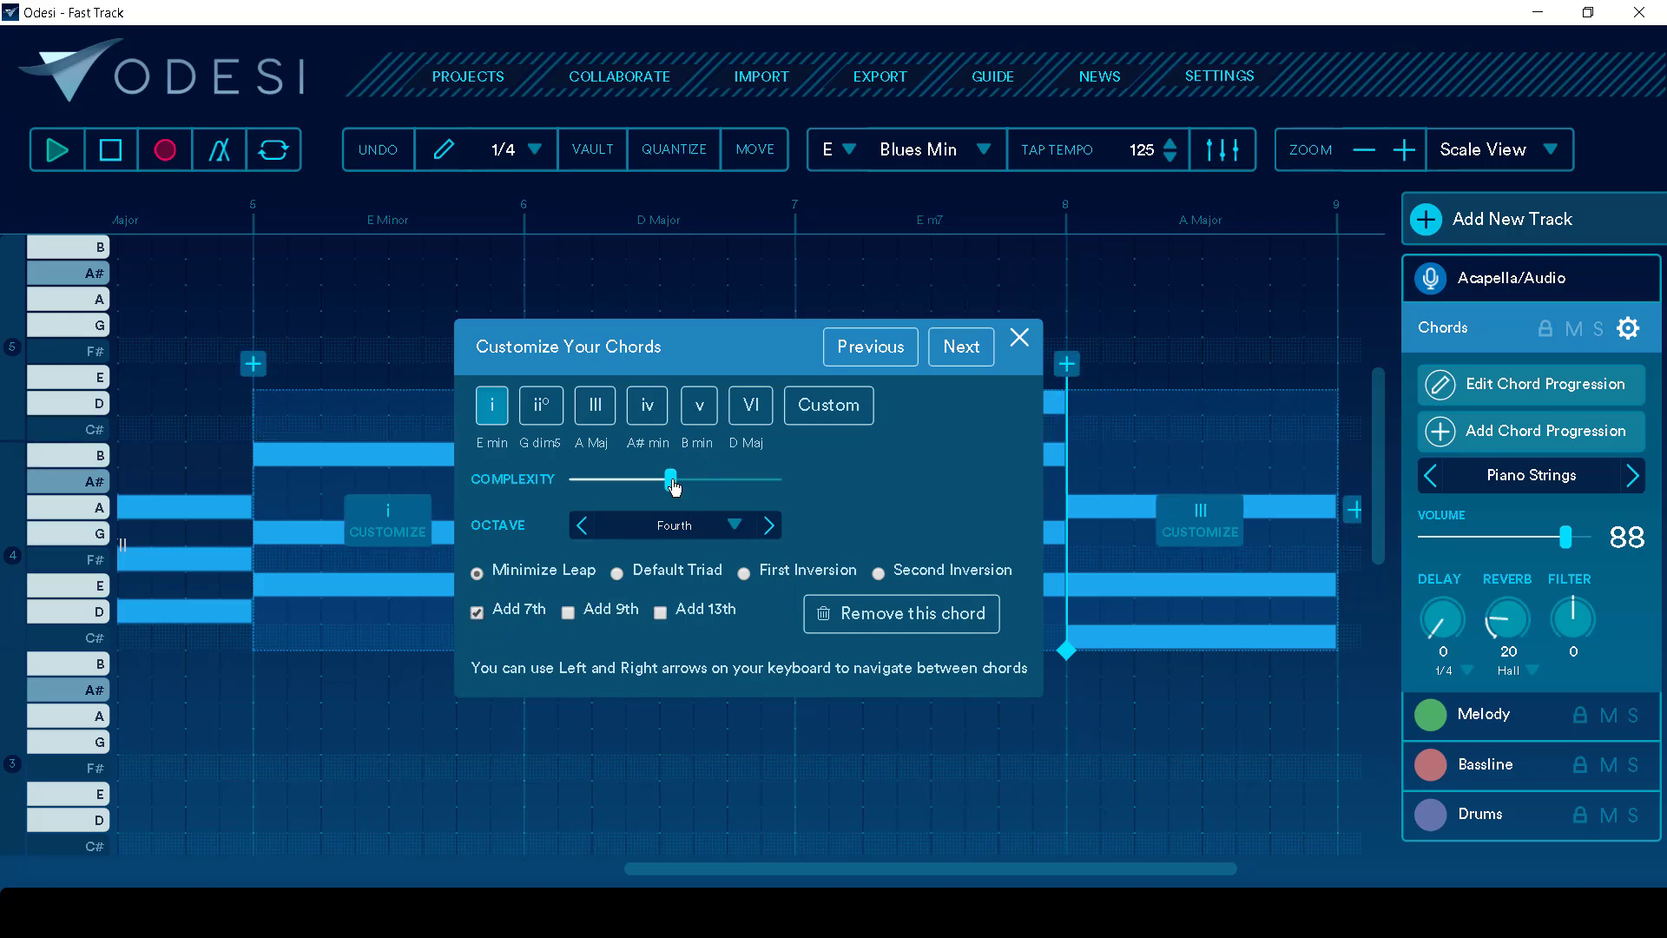
left_click(705, 480)
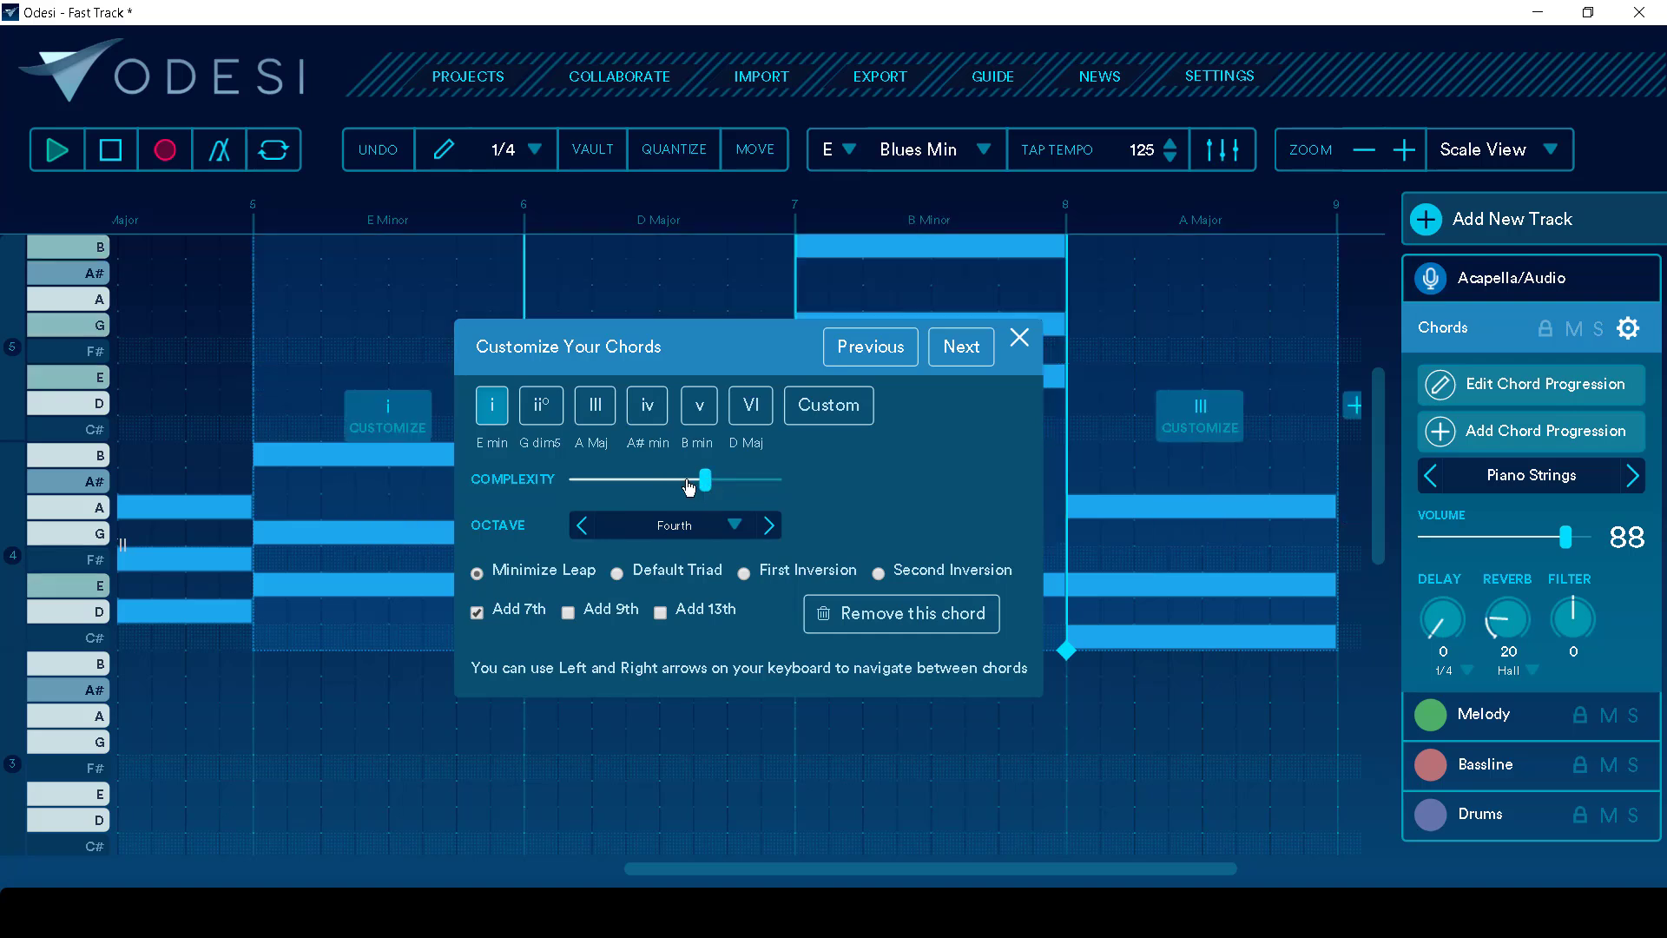
left_click(689, 481)
left_click(1019, 337)
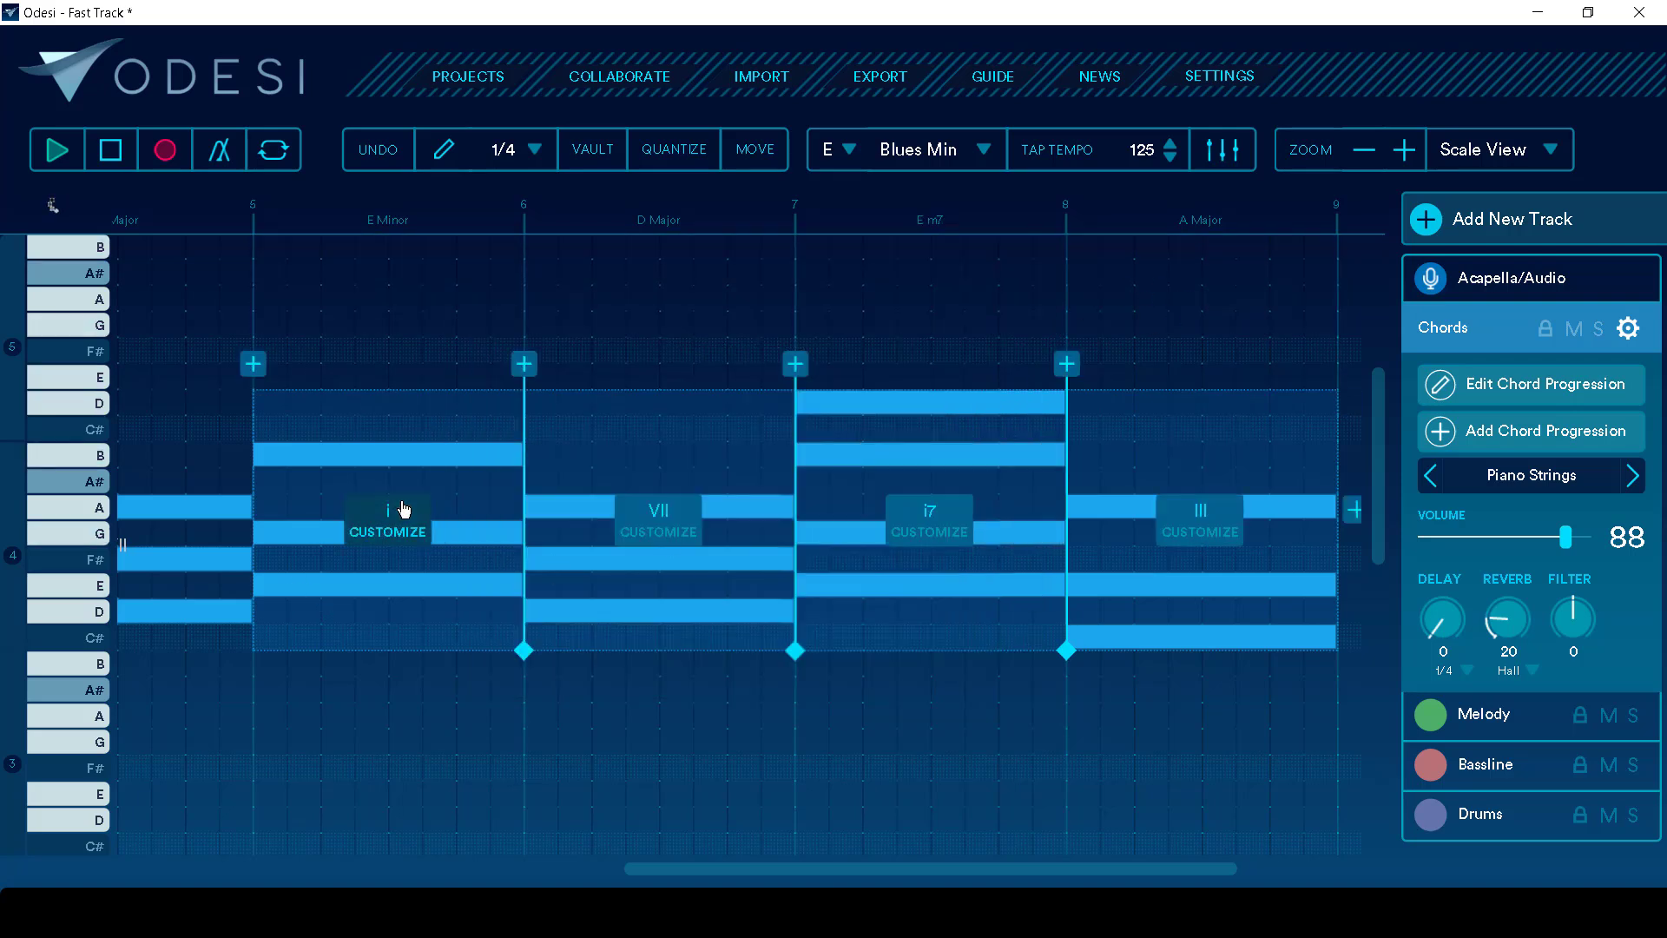
- Raise the complexity of the second progression's first chord and set it to First Inversion
left_click(400, 521)
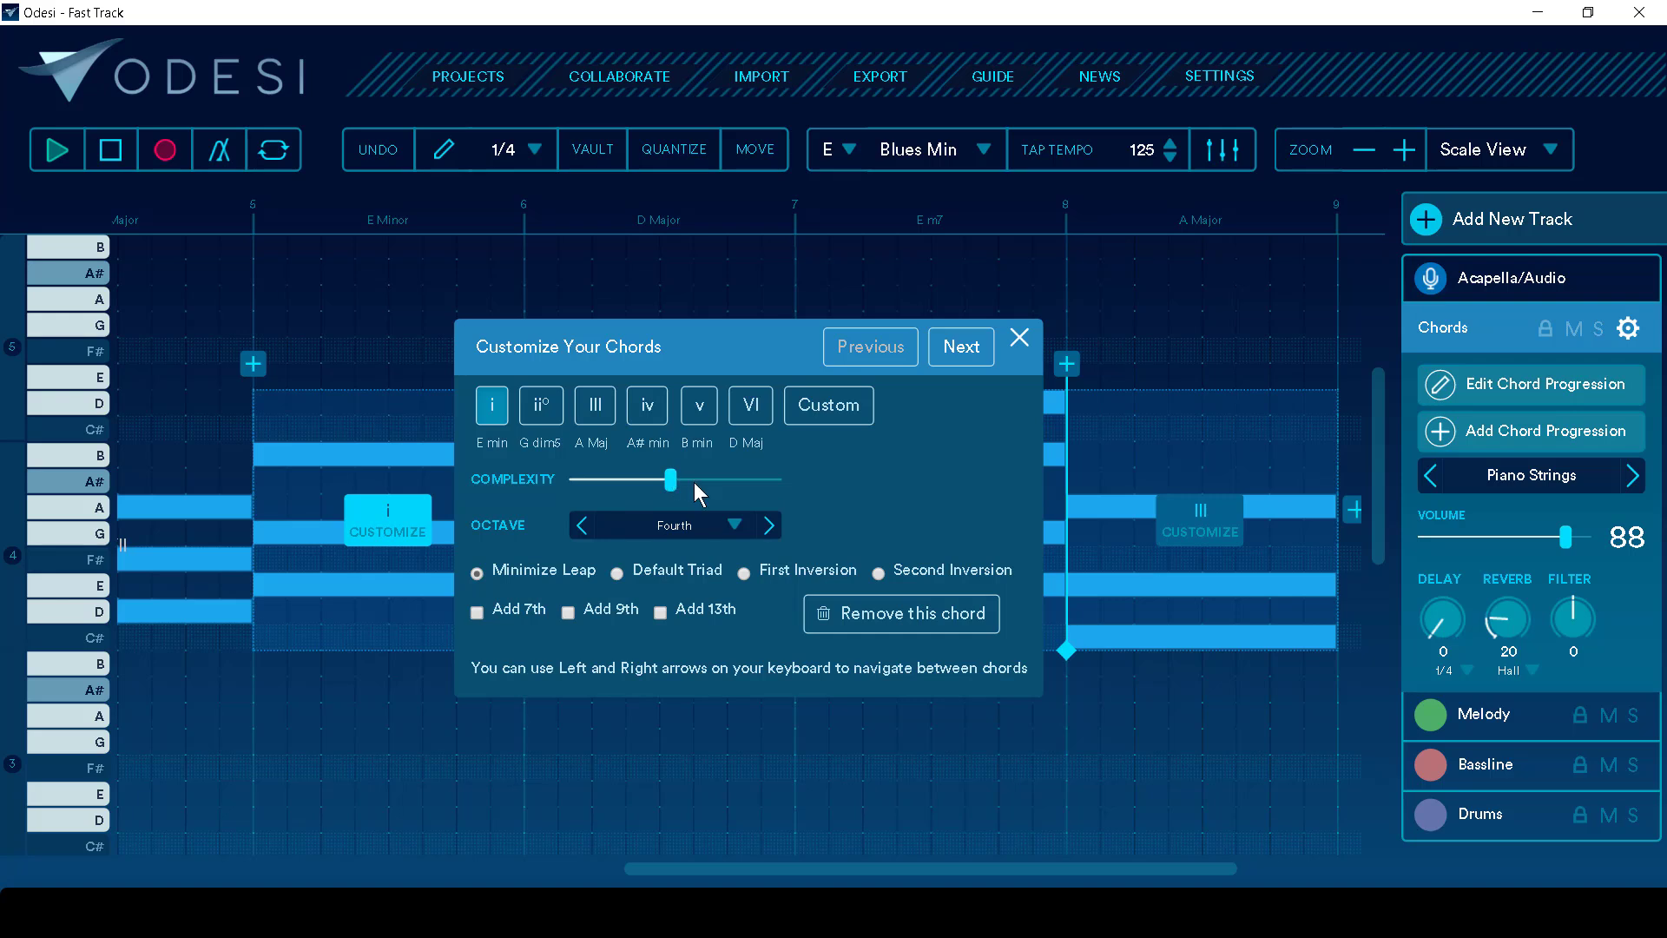
left_click(701, 482)
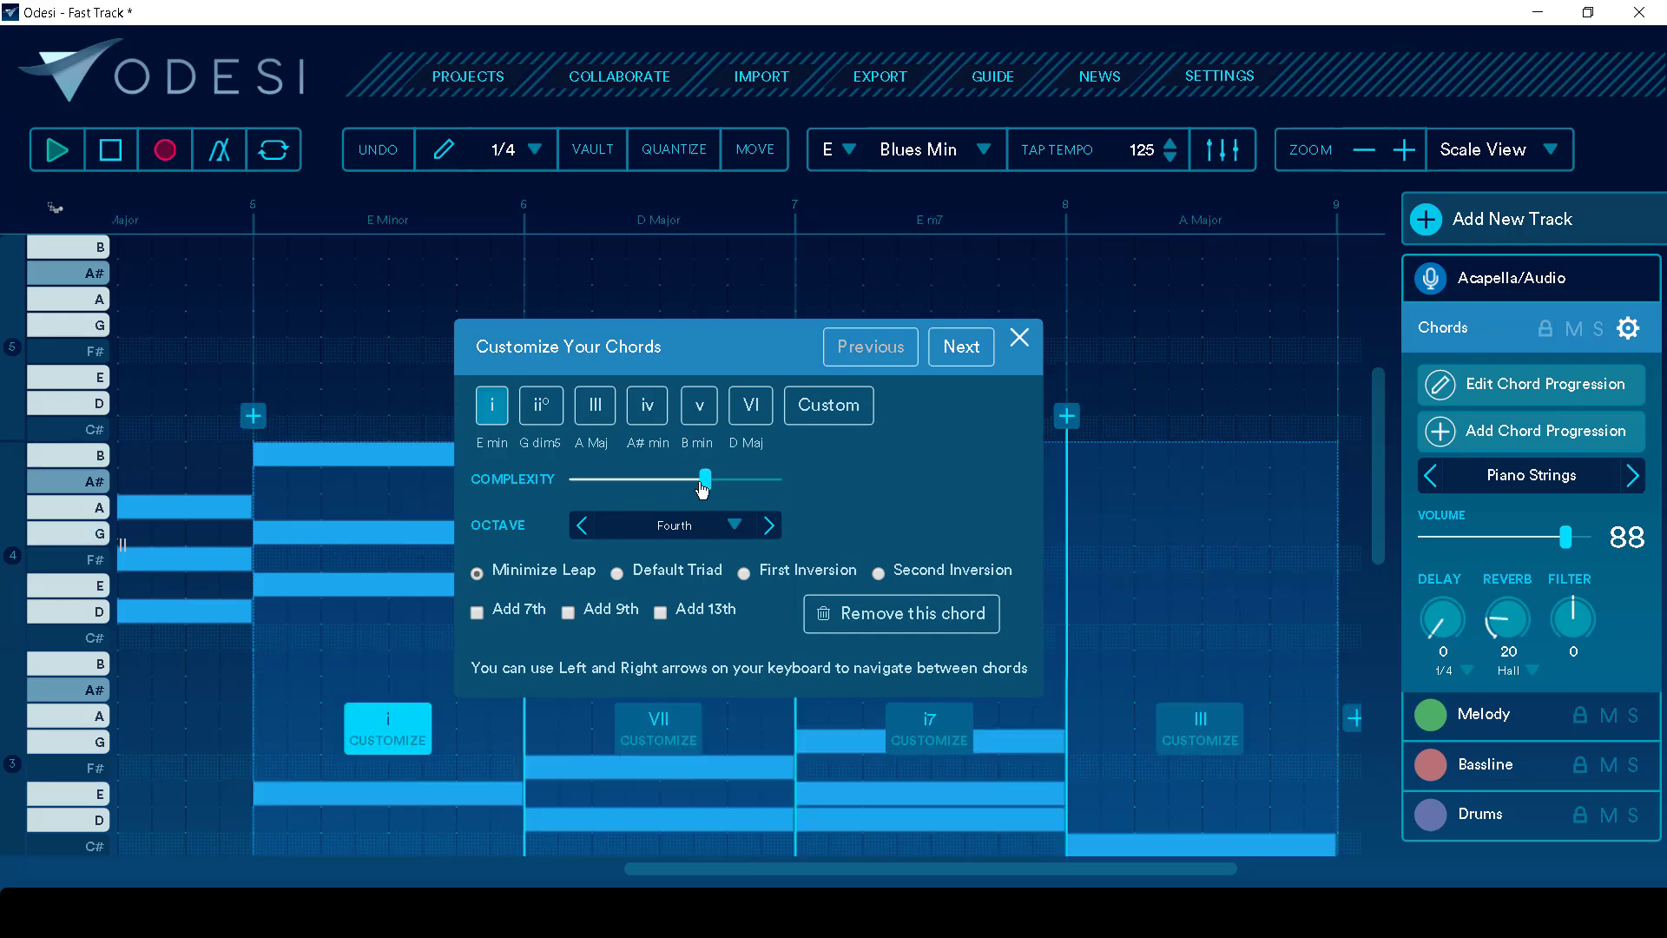
left_click_drag(750, 473, 713, 487)
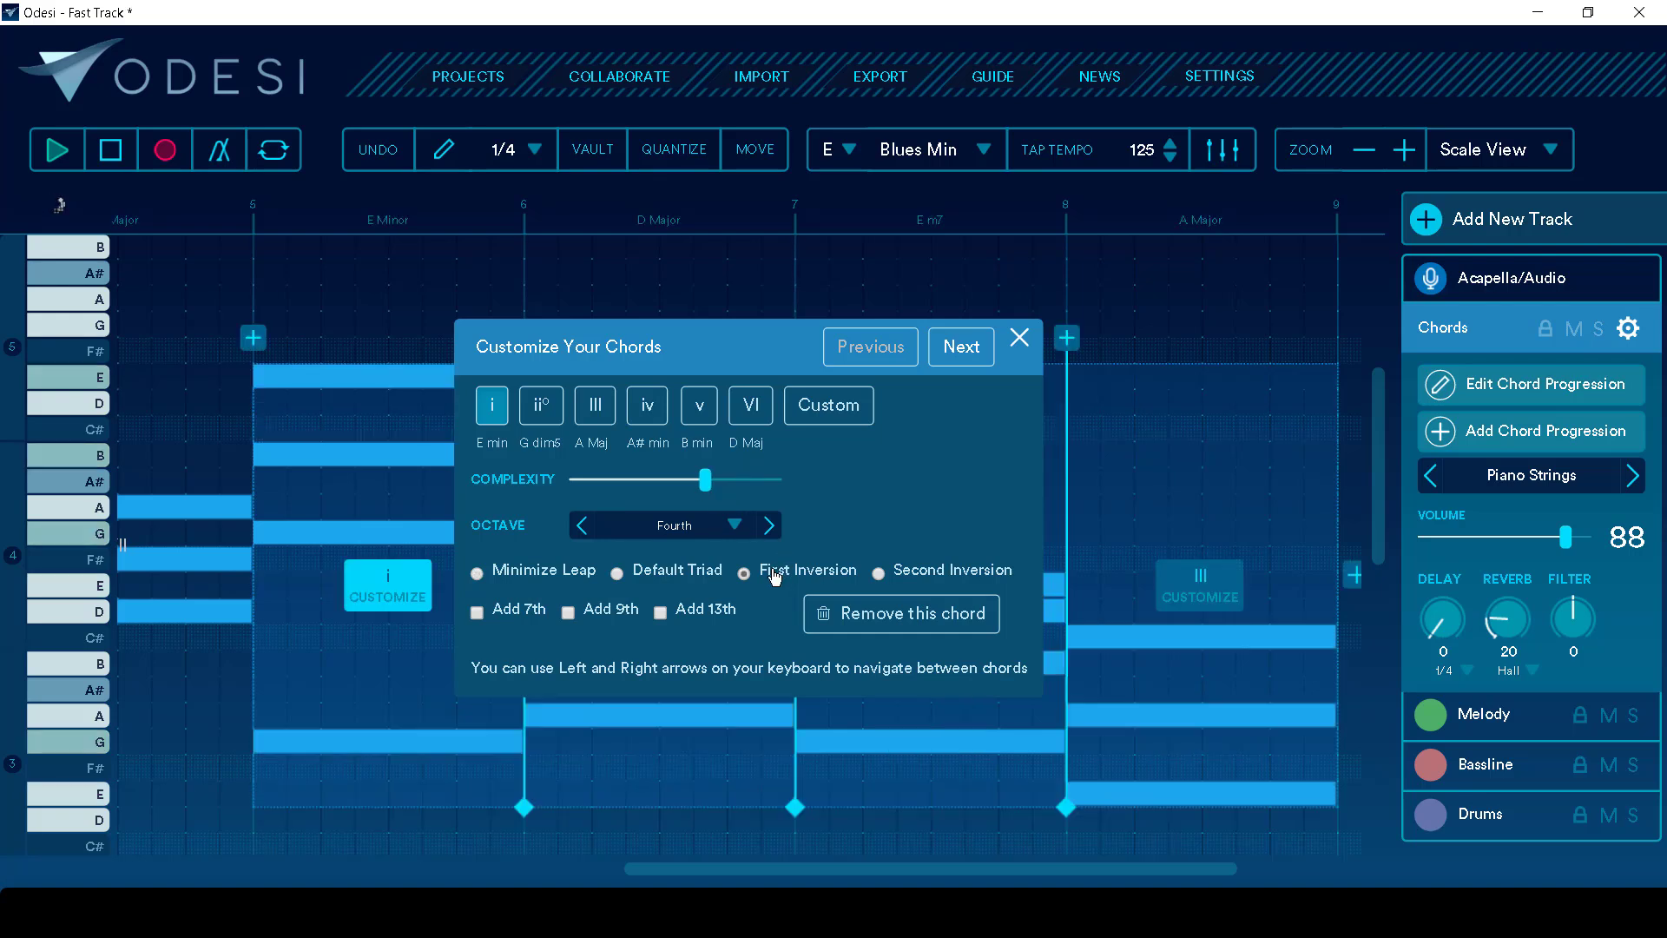
left_click(1019, 338)
- Play back the track to hear the customized chords of the second progression
left_click_drag(1208, 873, 946, 871)
key("space")
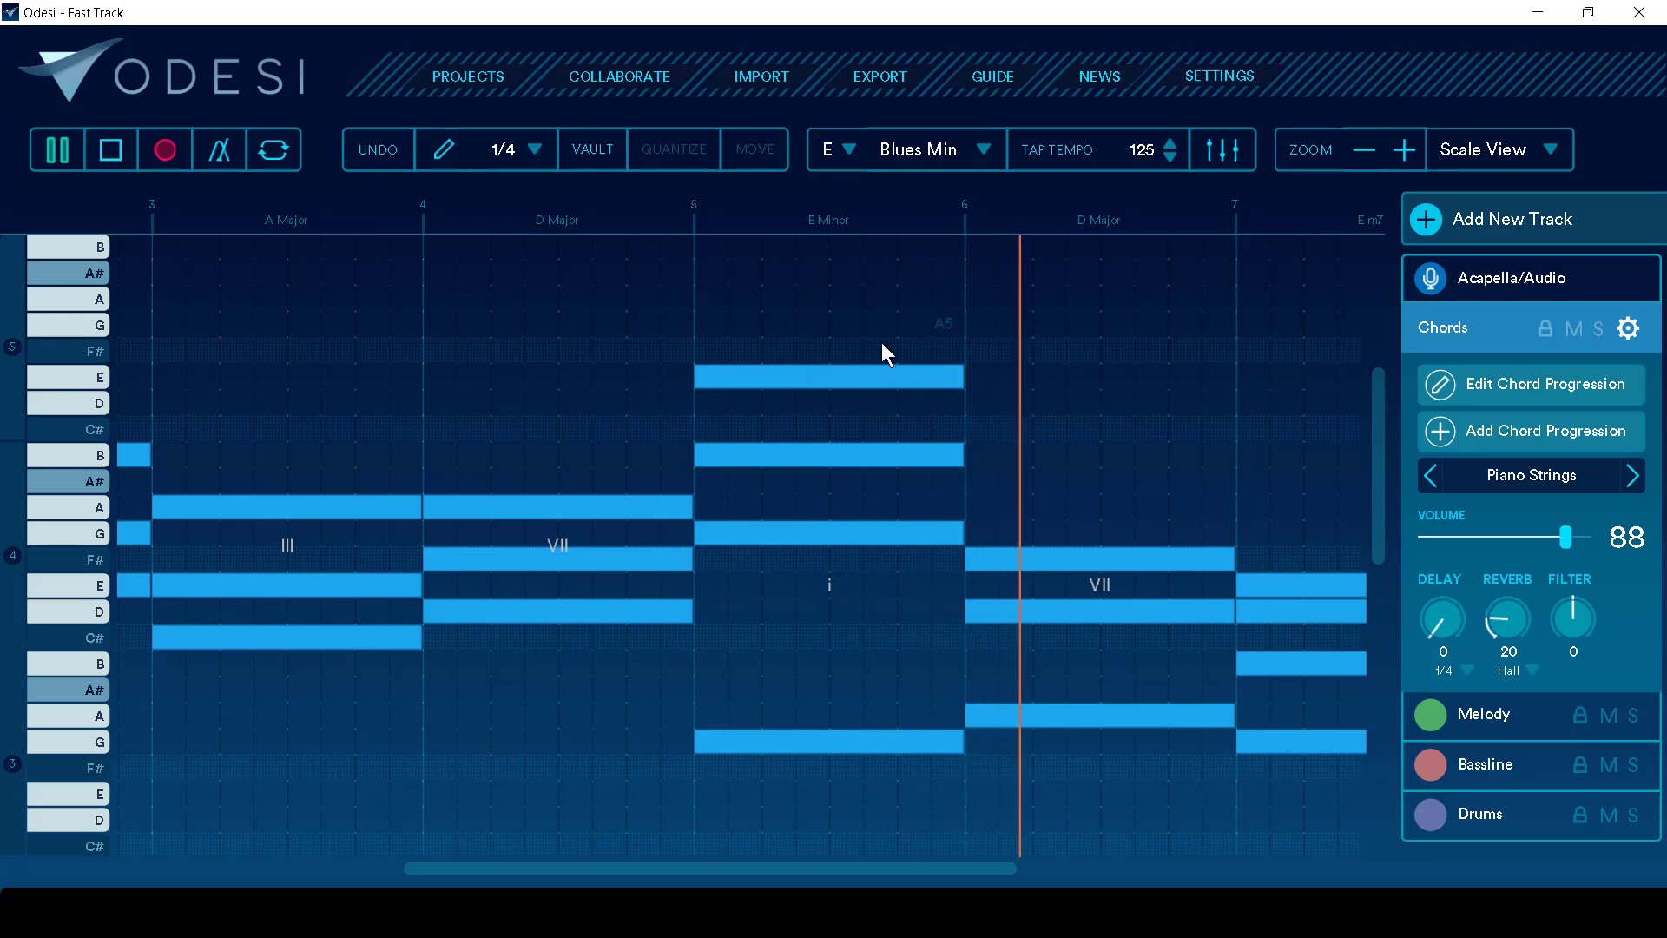
left_click(849, 376)
- Set the first chord progression's rhythmic pattern to Aerodynamic and play it back
double_click(849, 376)
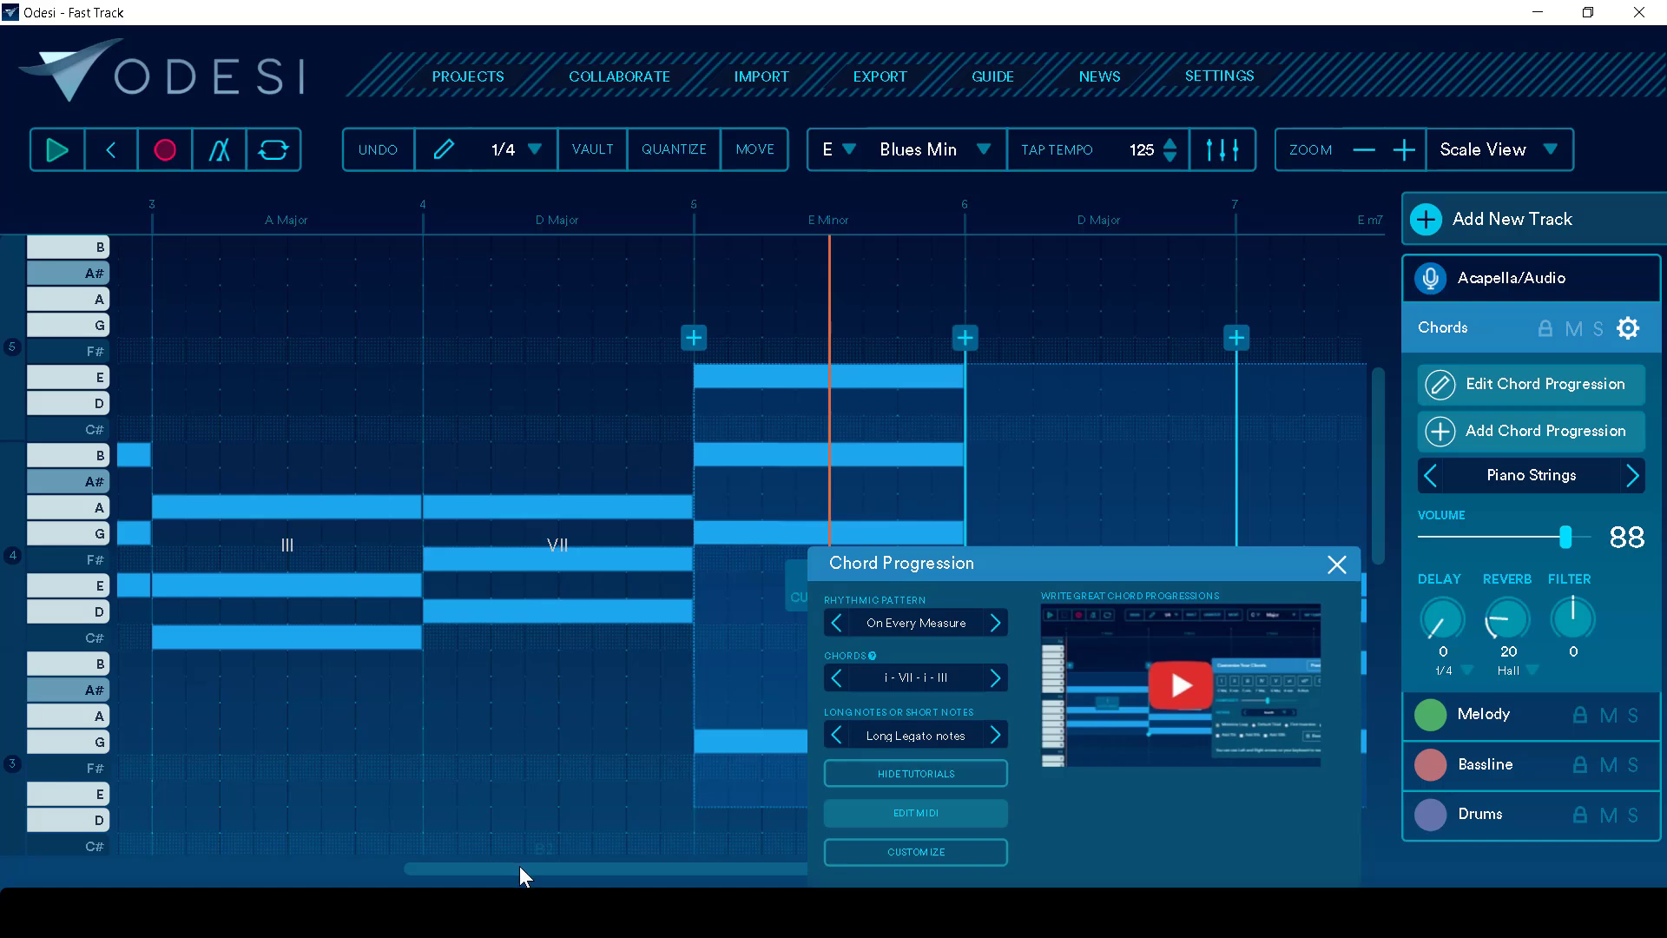
left_click_drag(519, 867, 253, 855)
double_click(410, 514)
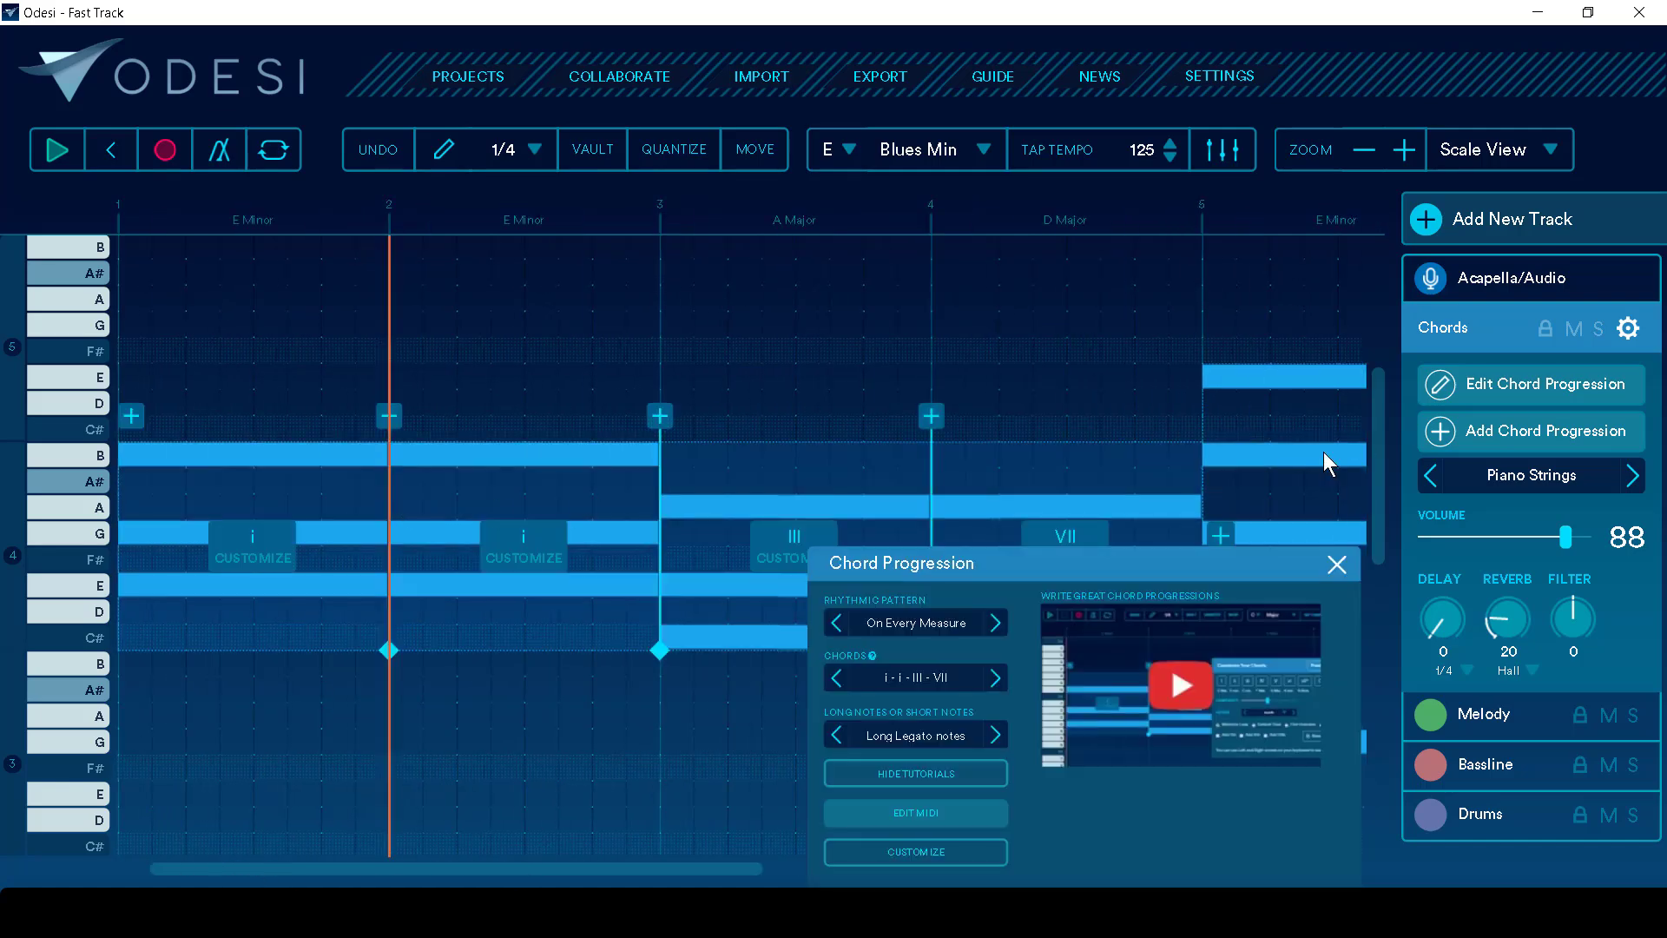
double_click(1294, 455)
double_click(393, 439)
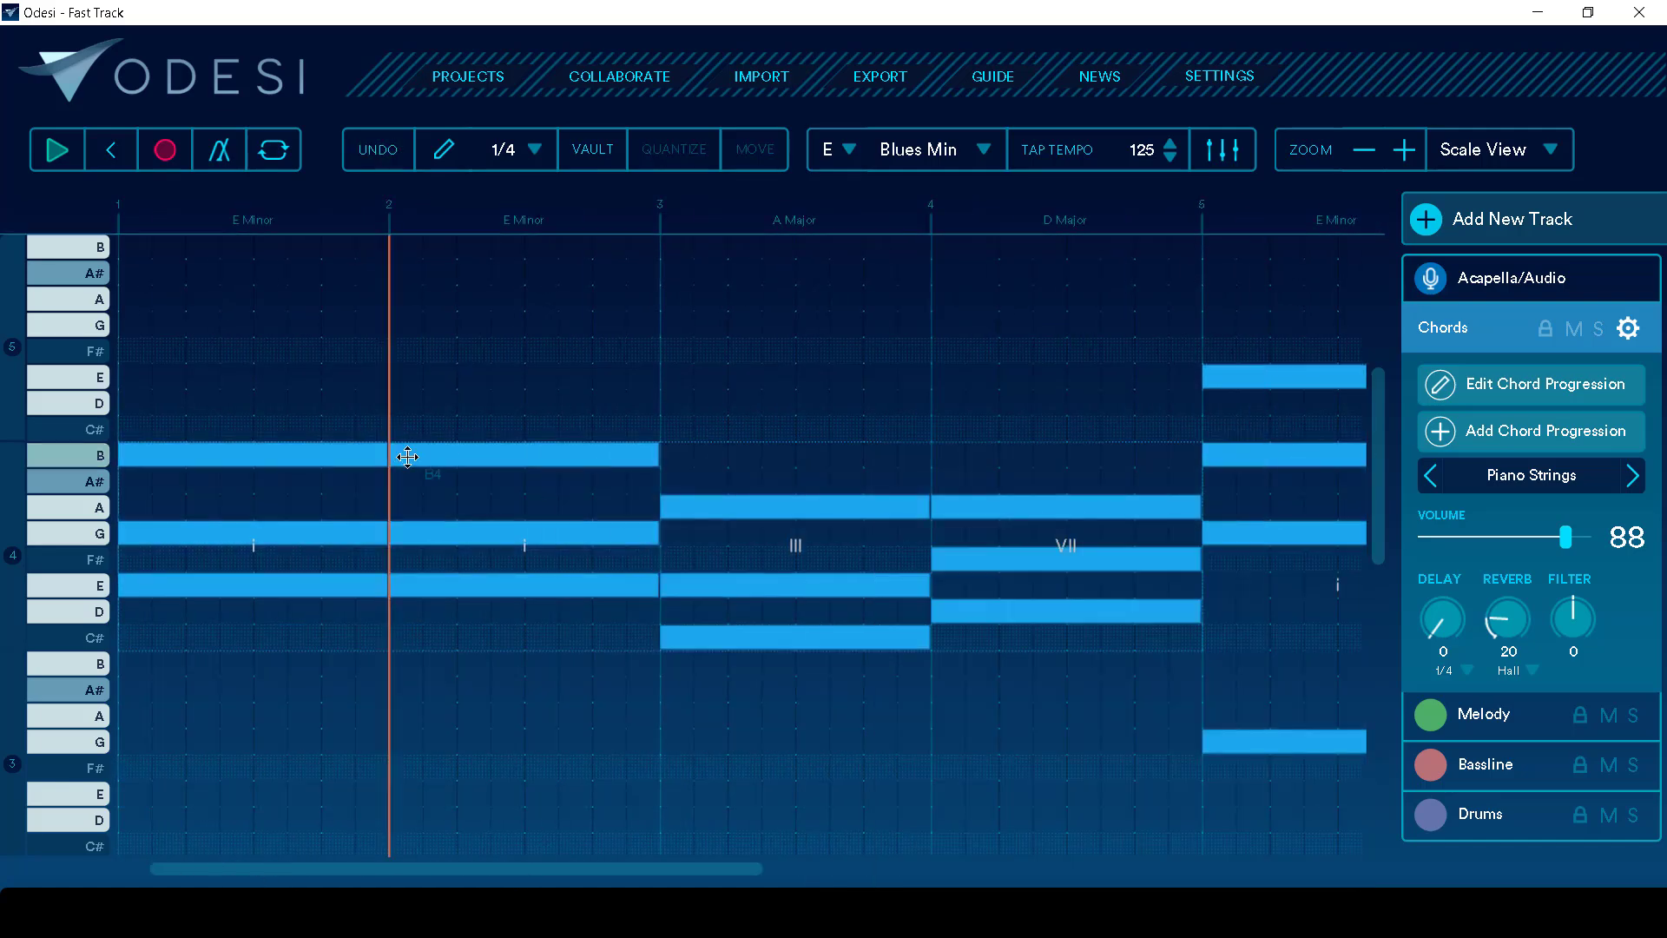
left_click(929, 623)
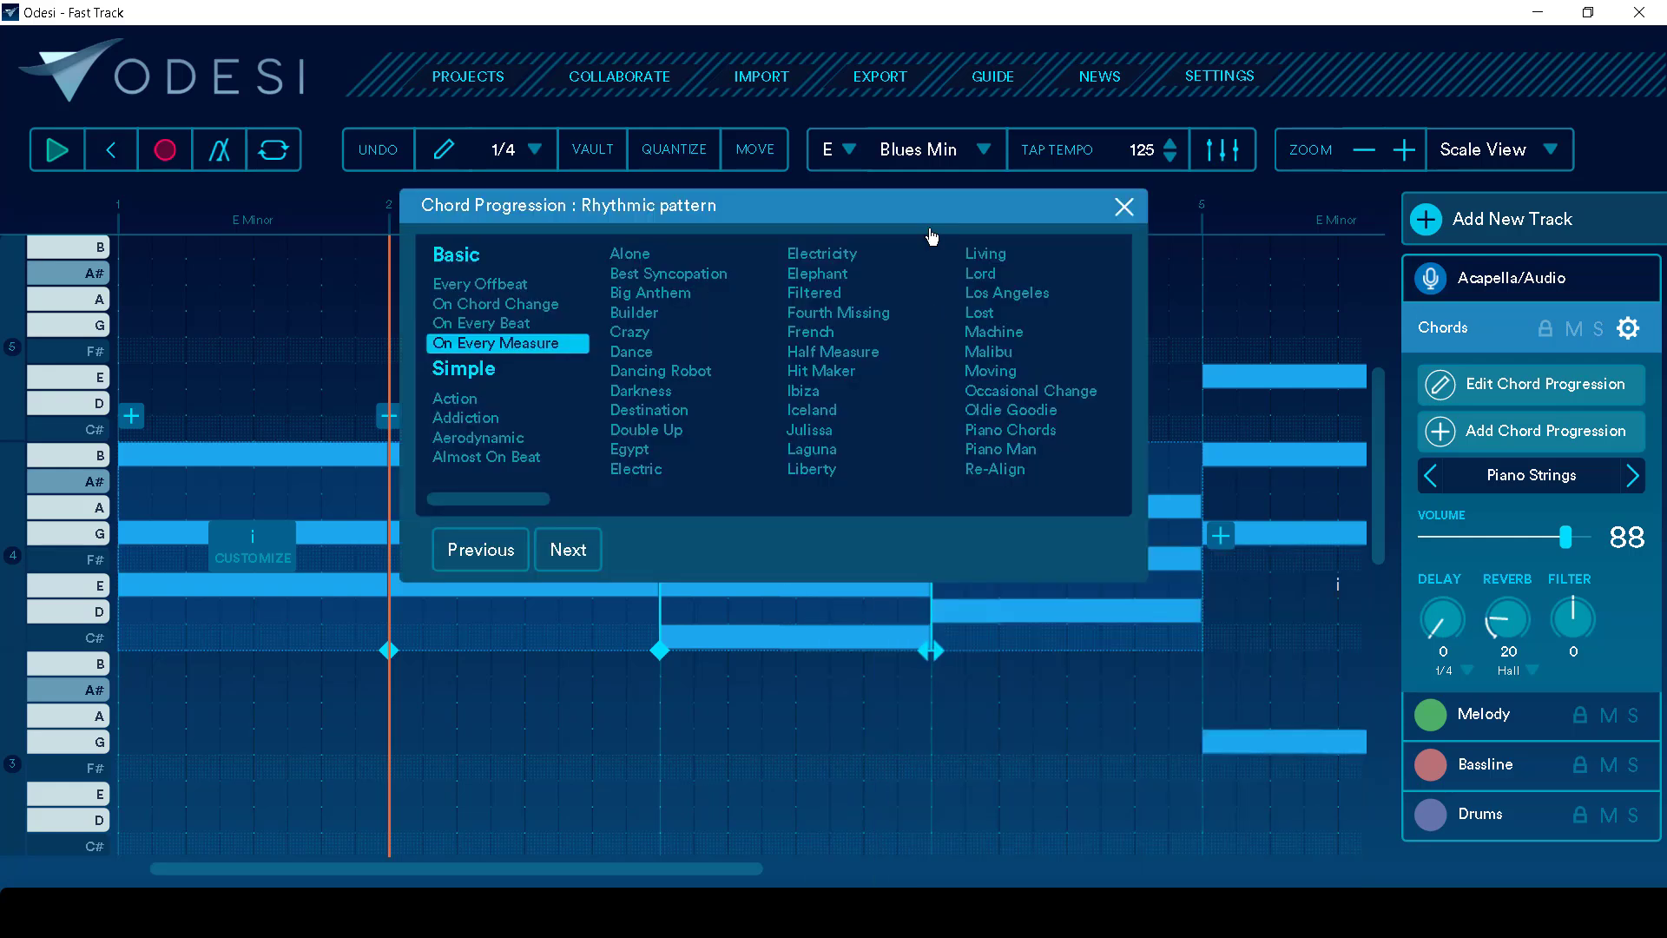
left_click(532, 440)
key("space")
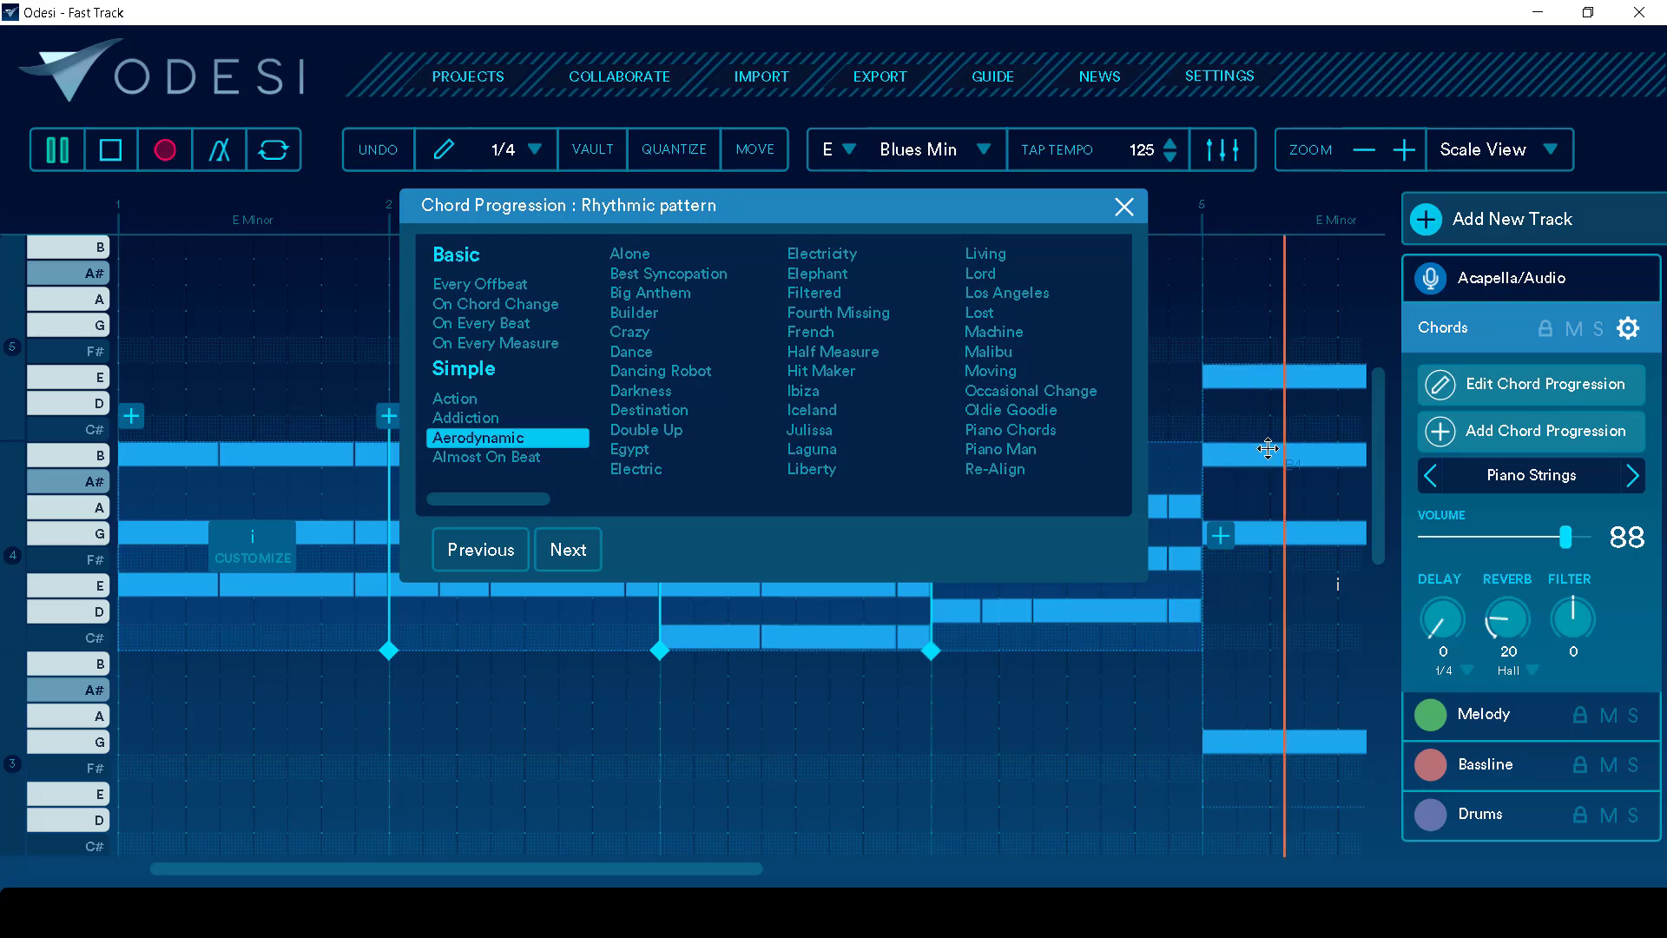
key("space")
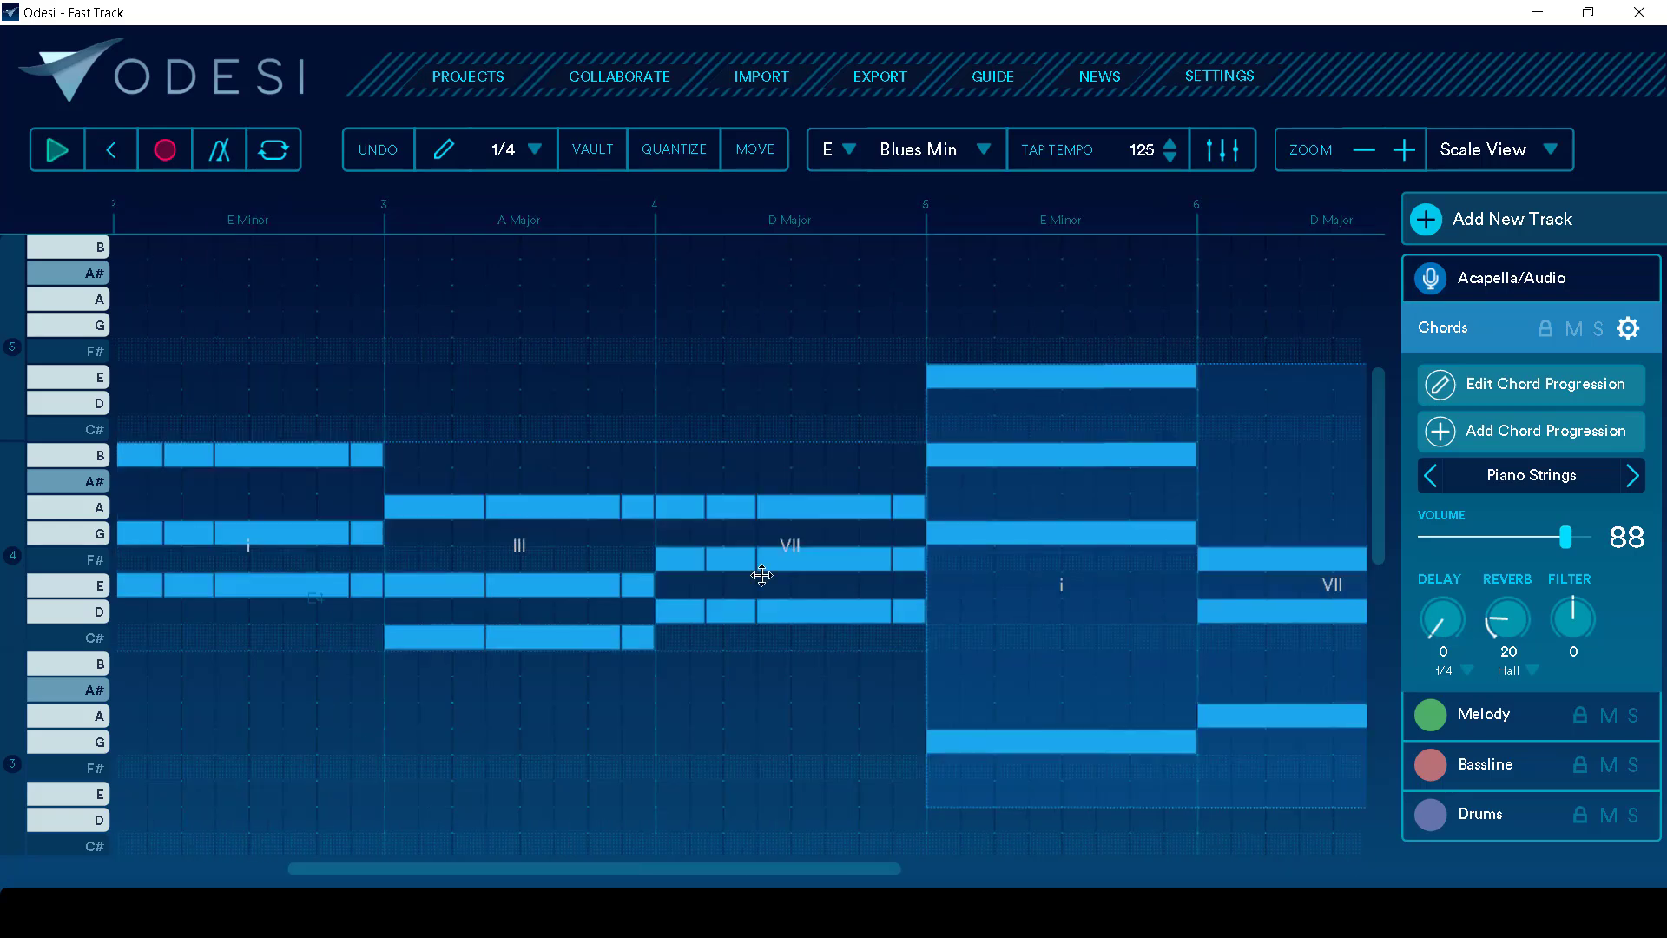
- Set the second chord progression's rhythmic pattern to Aerodynamic and close its settings
left_click(953, 543)
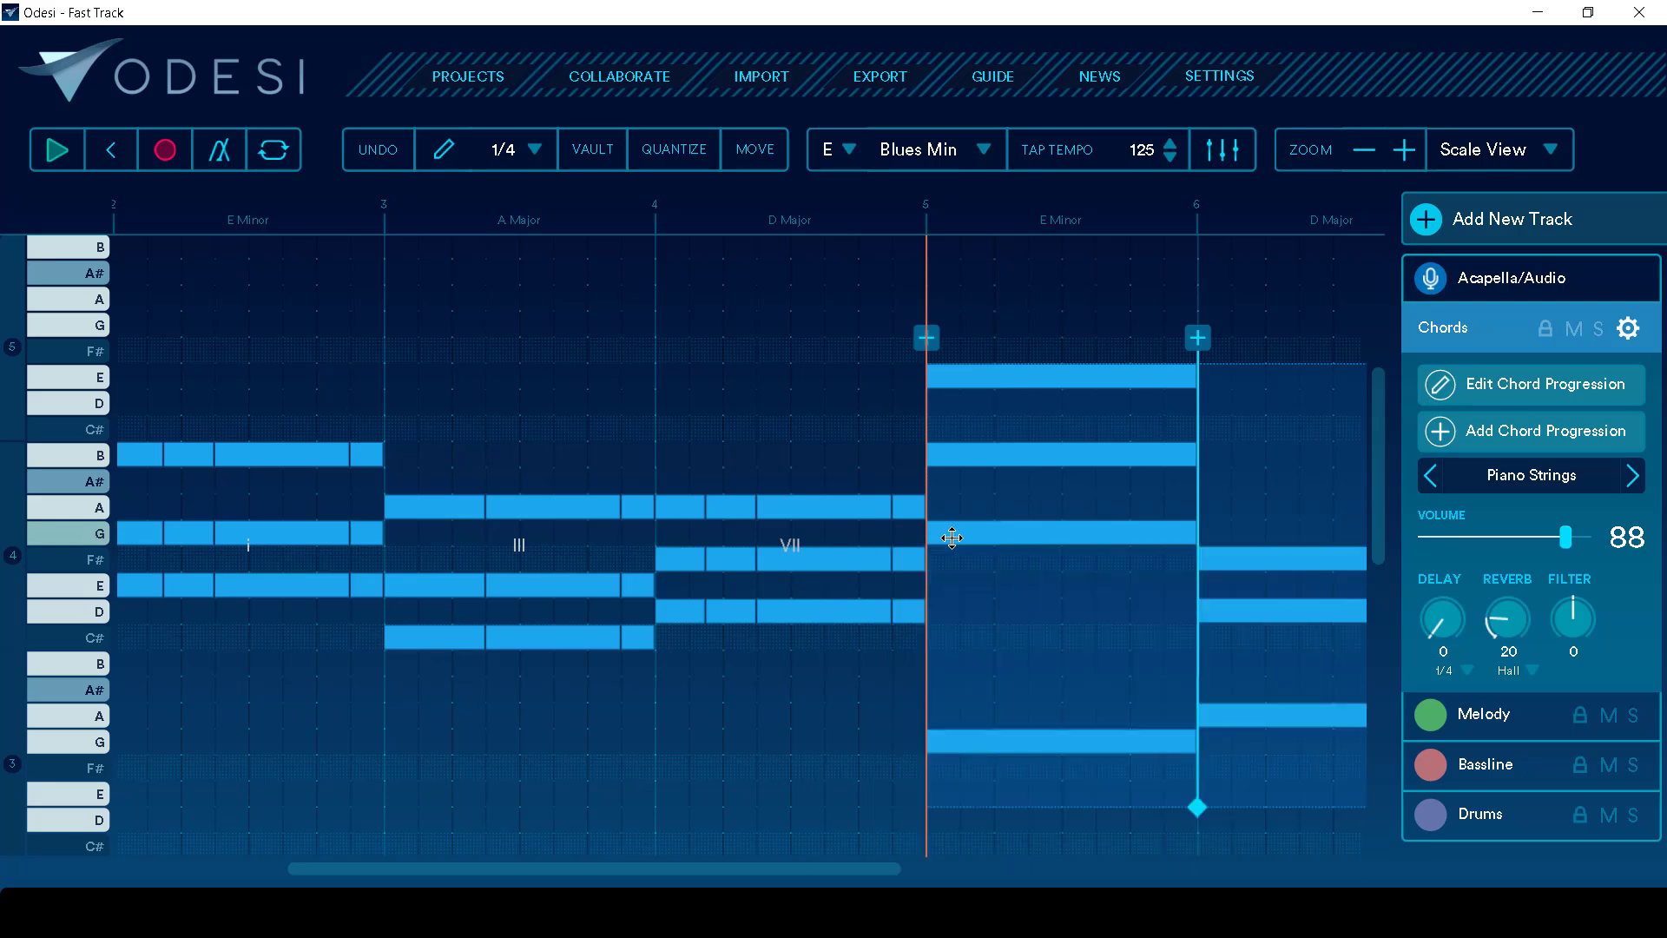
left_click(941, 625)
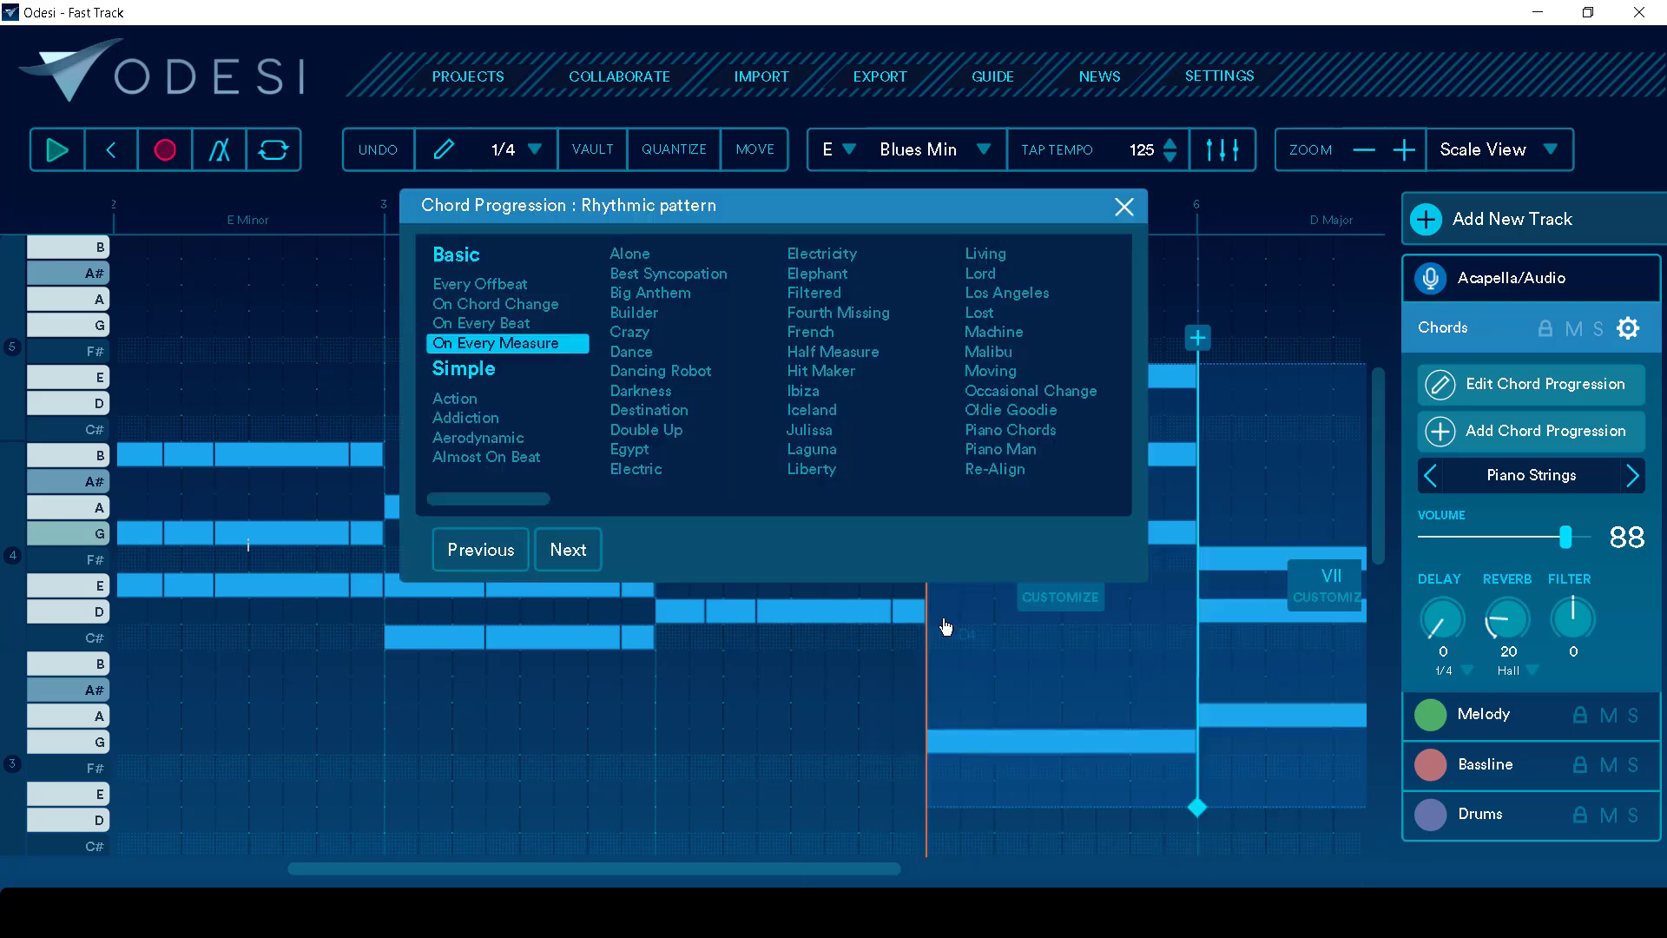
left_click(474, 442)
left_click(1125, 207)
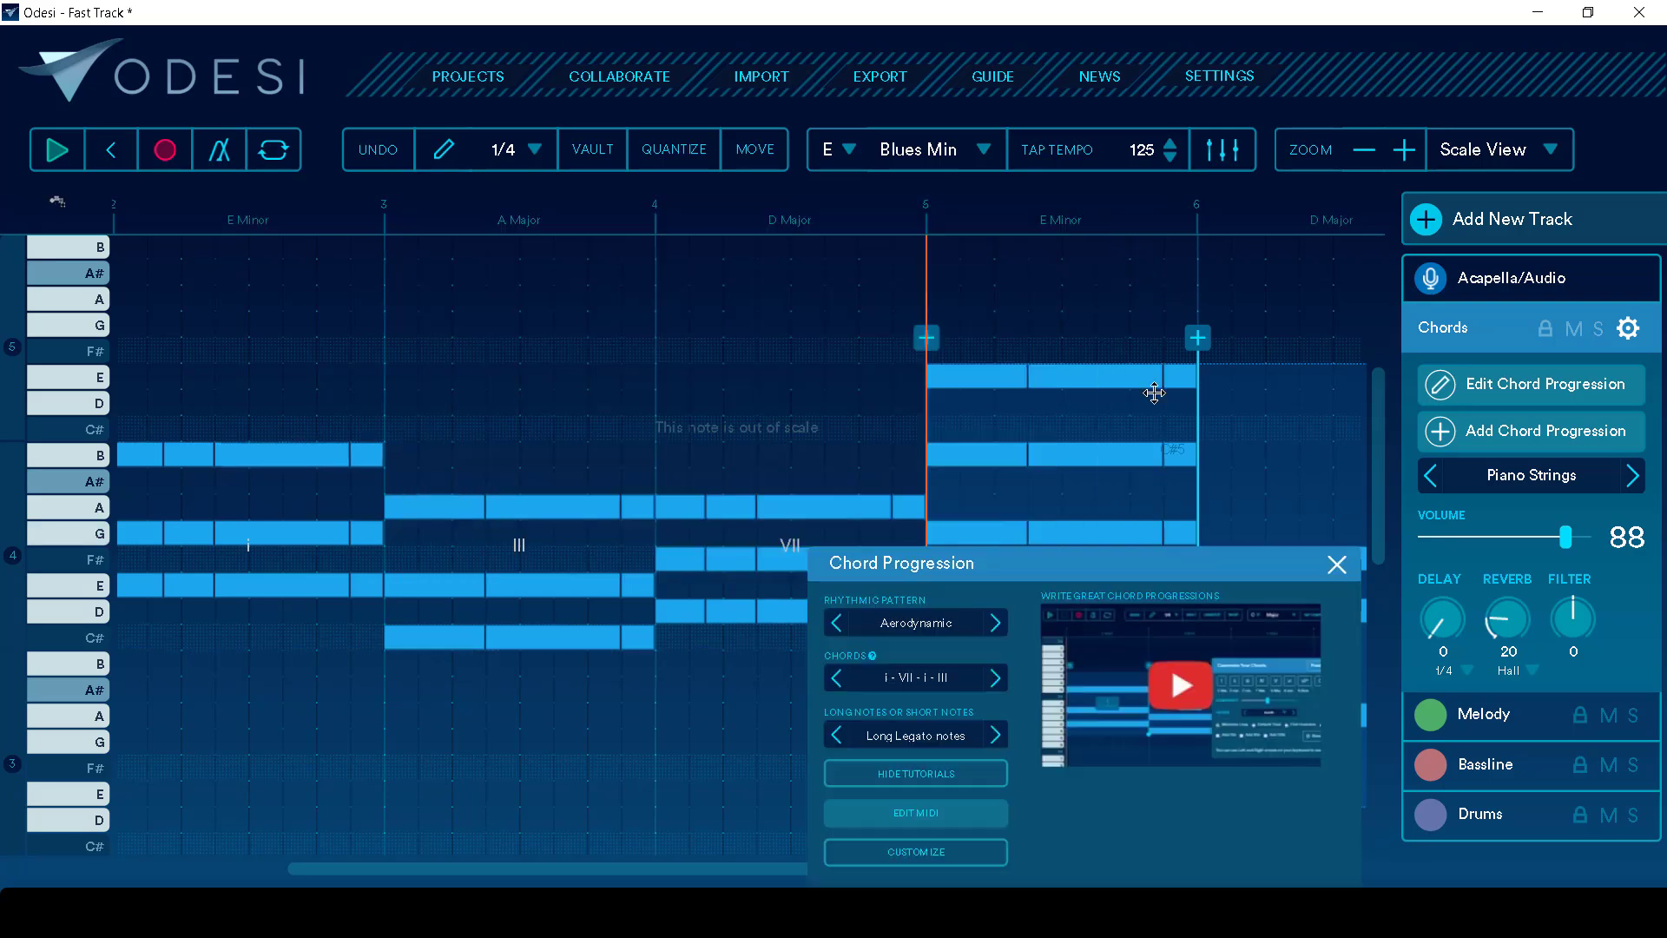
left_click(1337, 565)
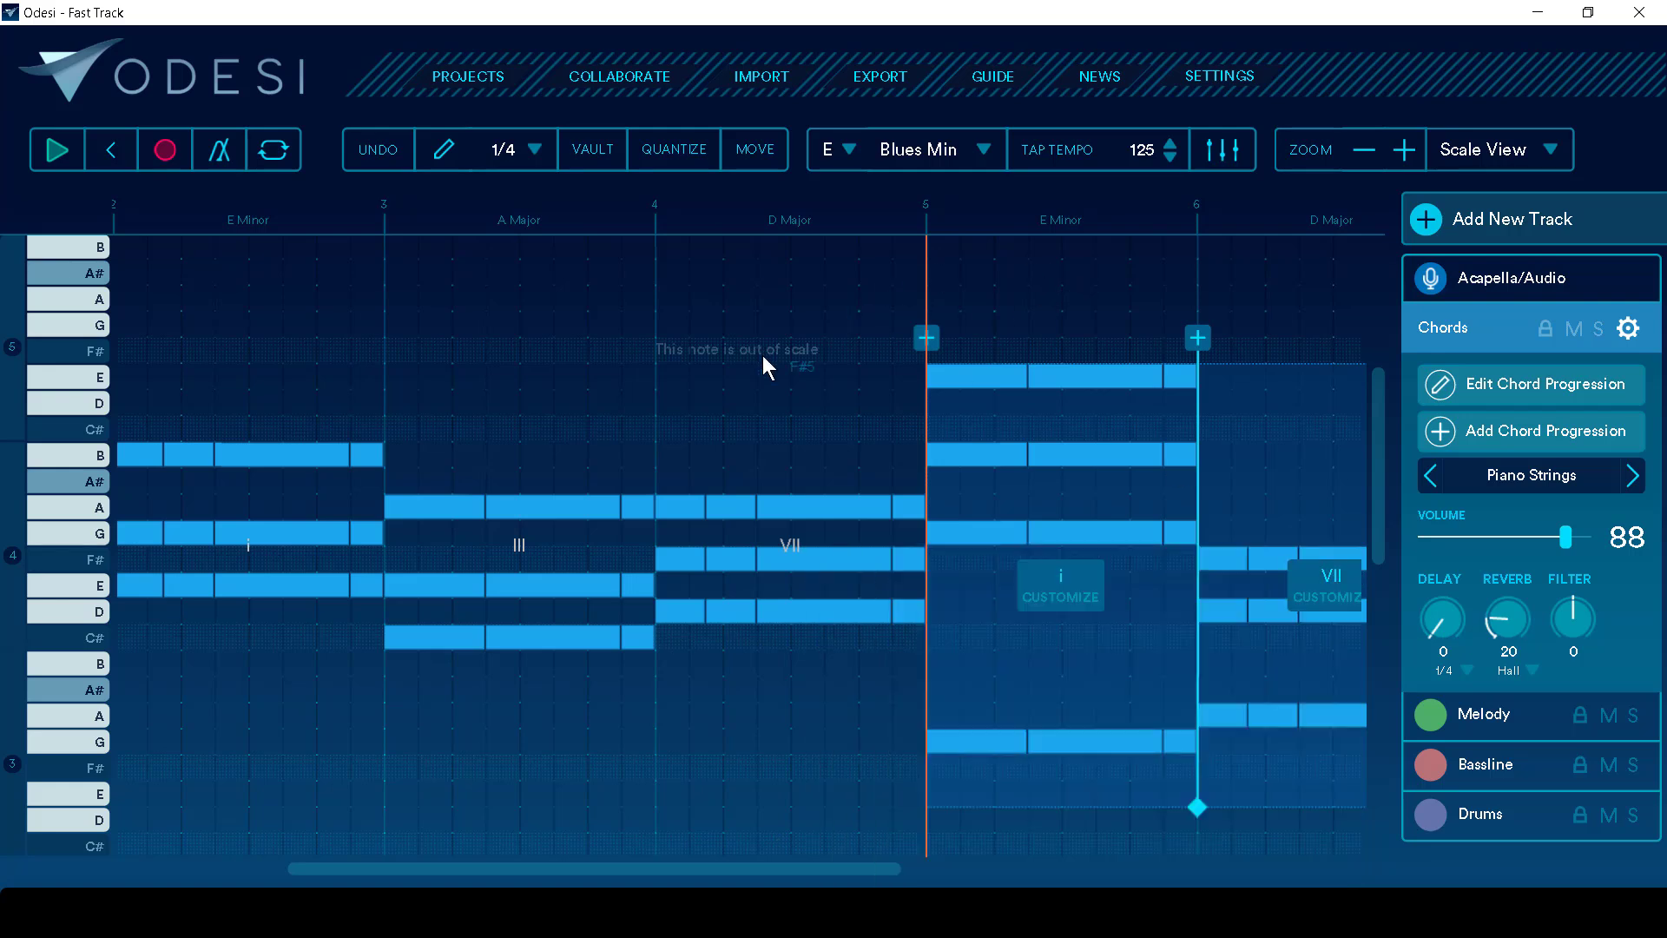
- Add a melody over the first chord progression and set its rhythm to Dancing Robot
left_click(1467, 713)
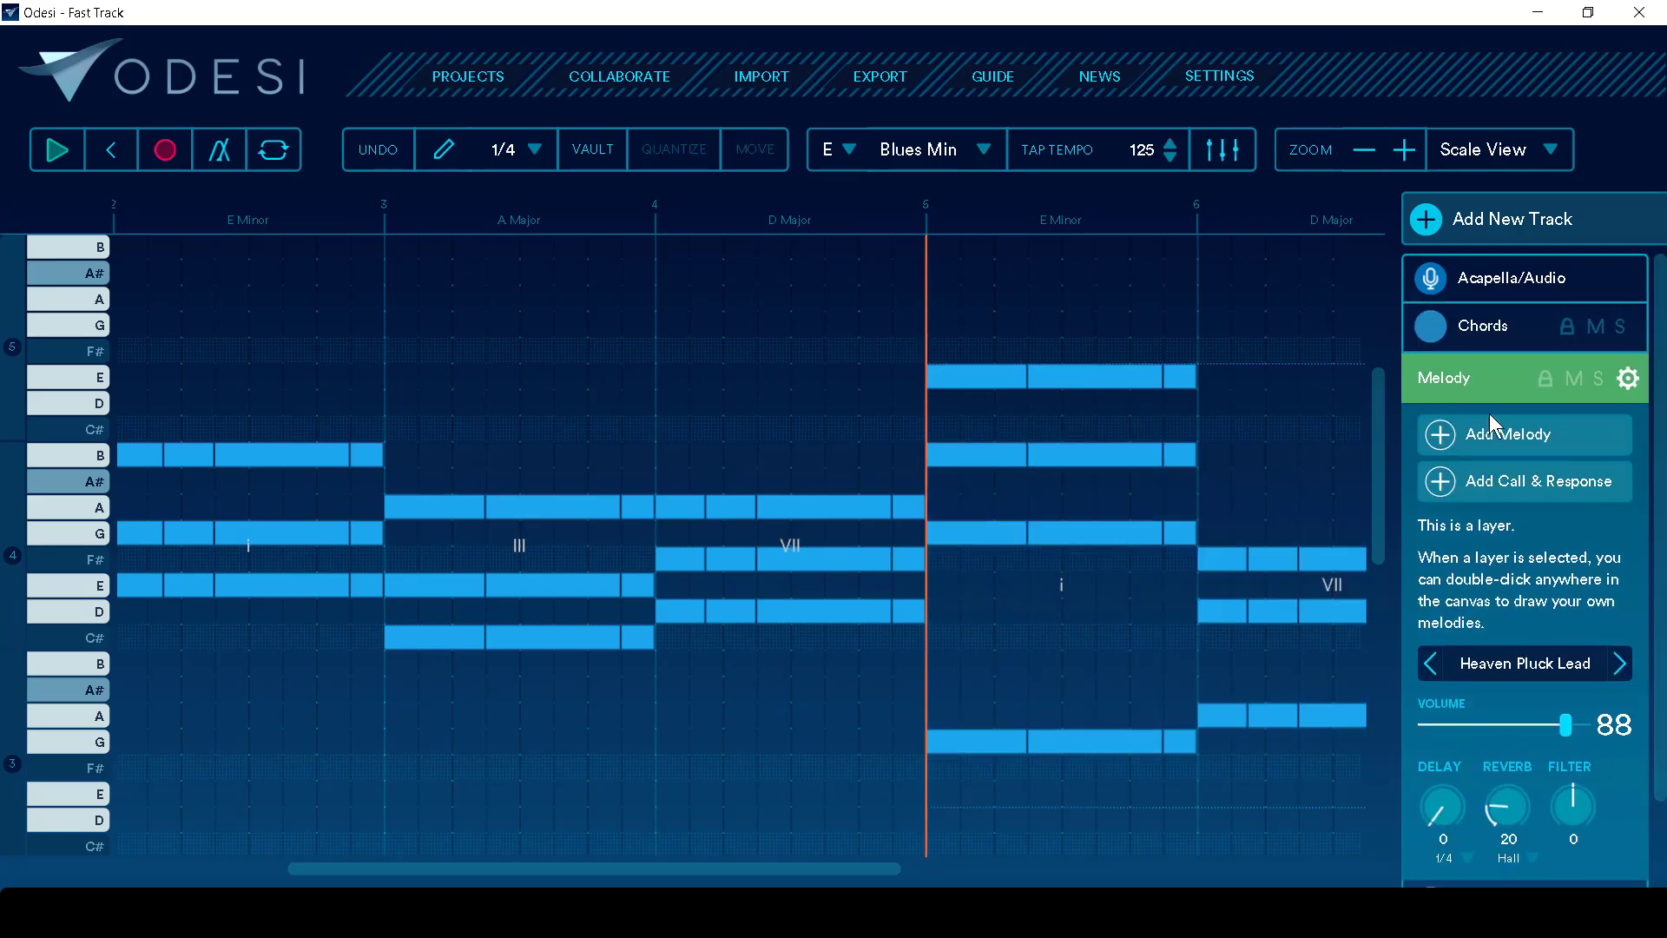
left_click(1441, 436)
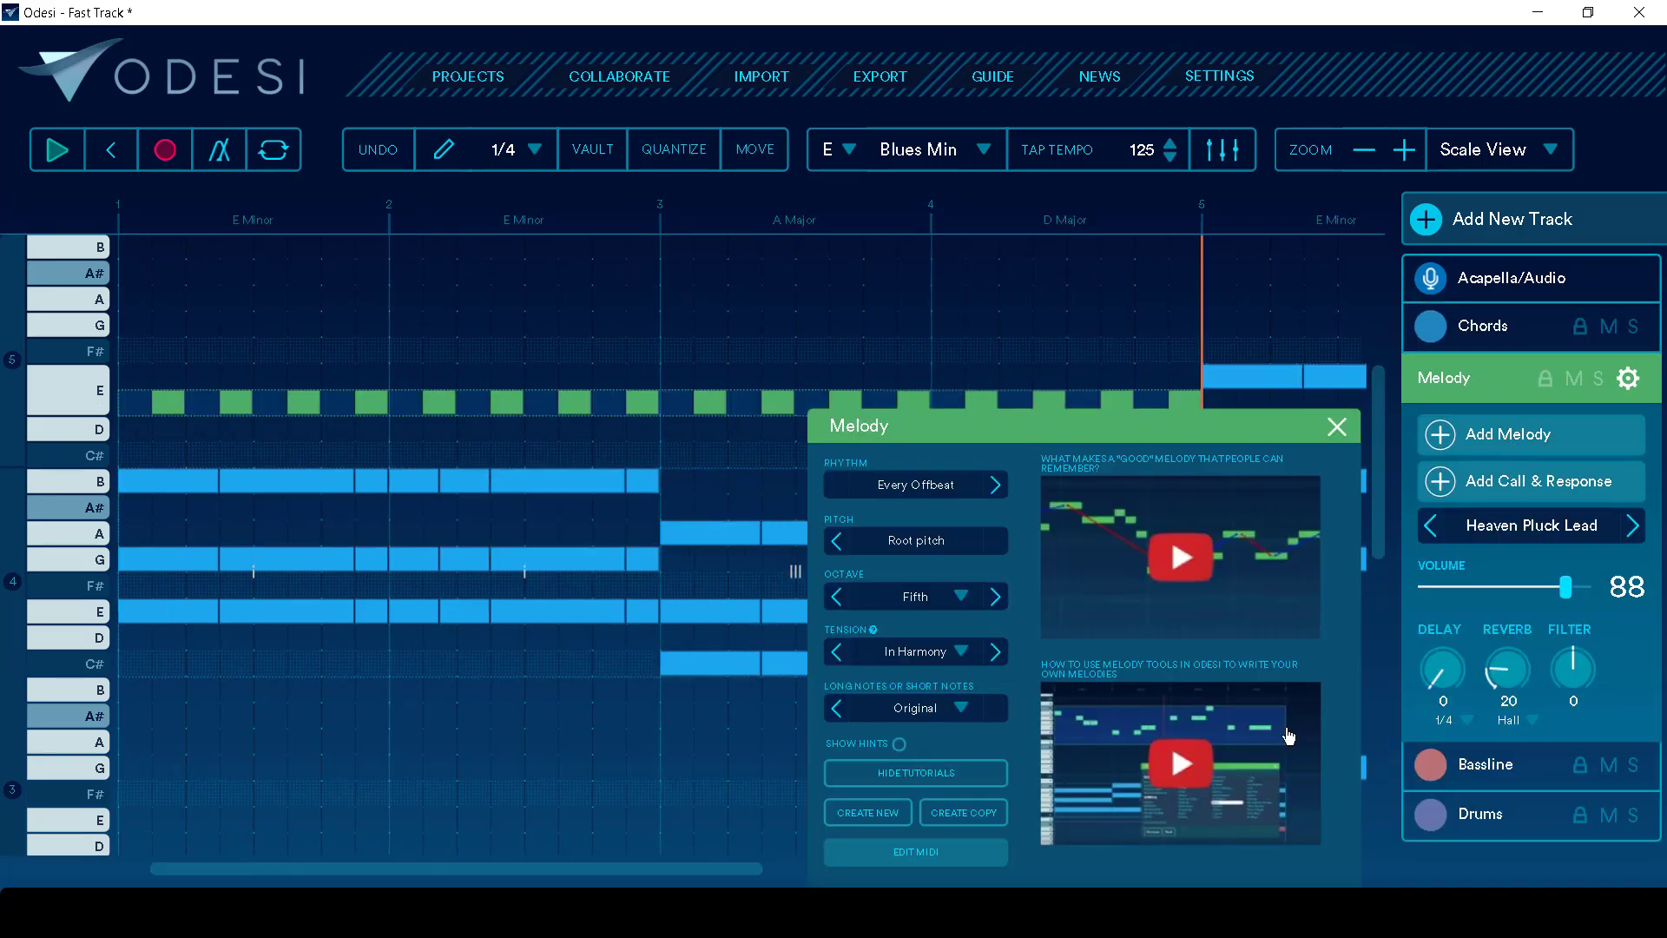
left_click(916, 484)
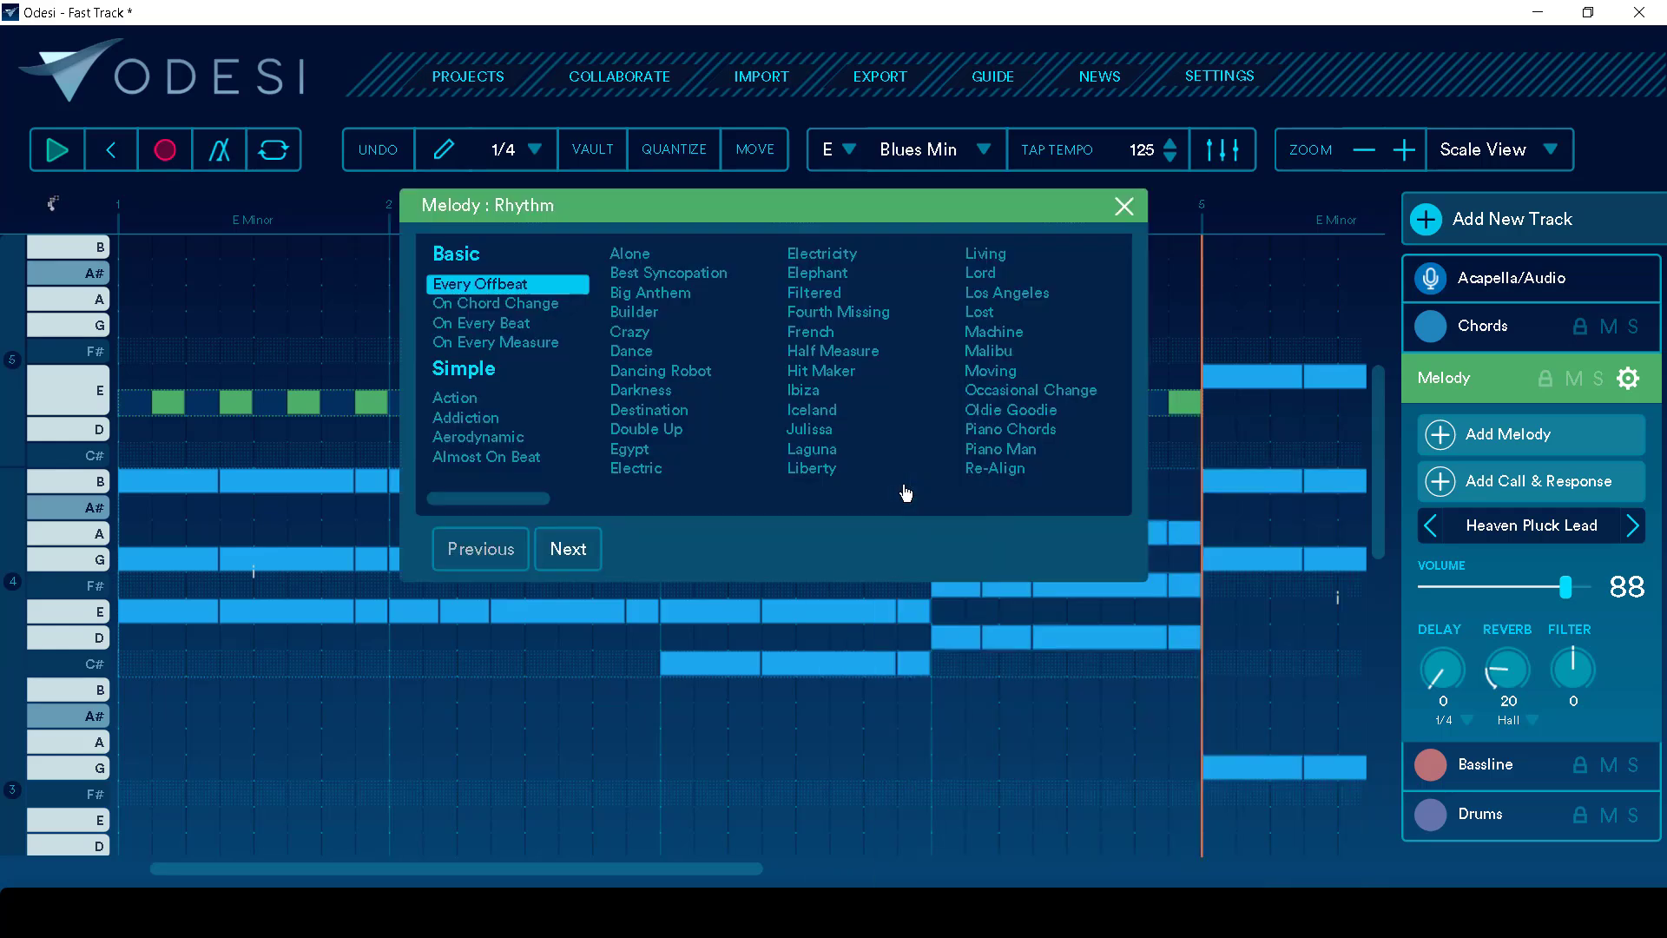
left_click(510, 442)
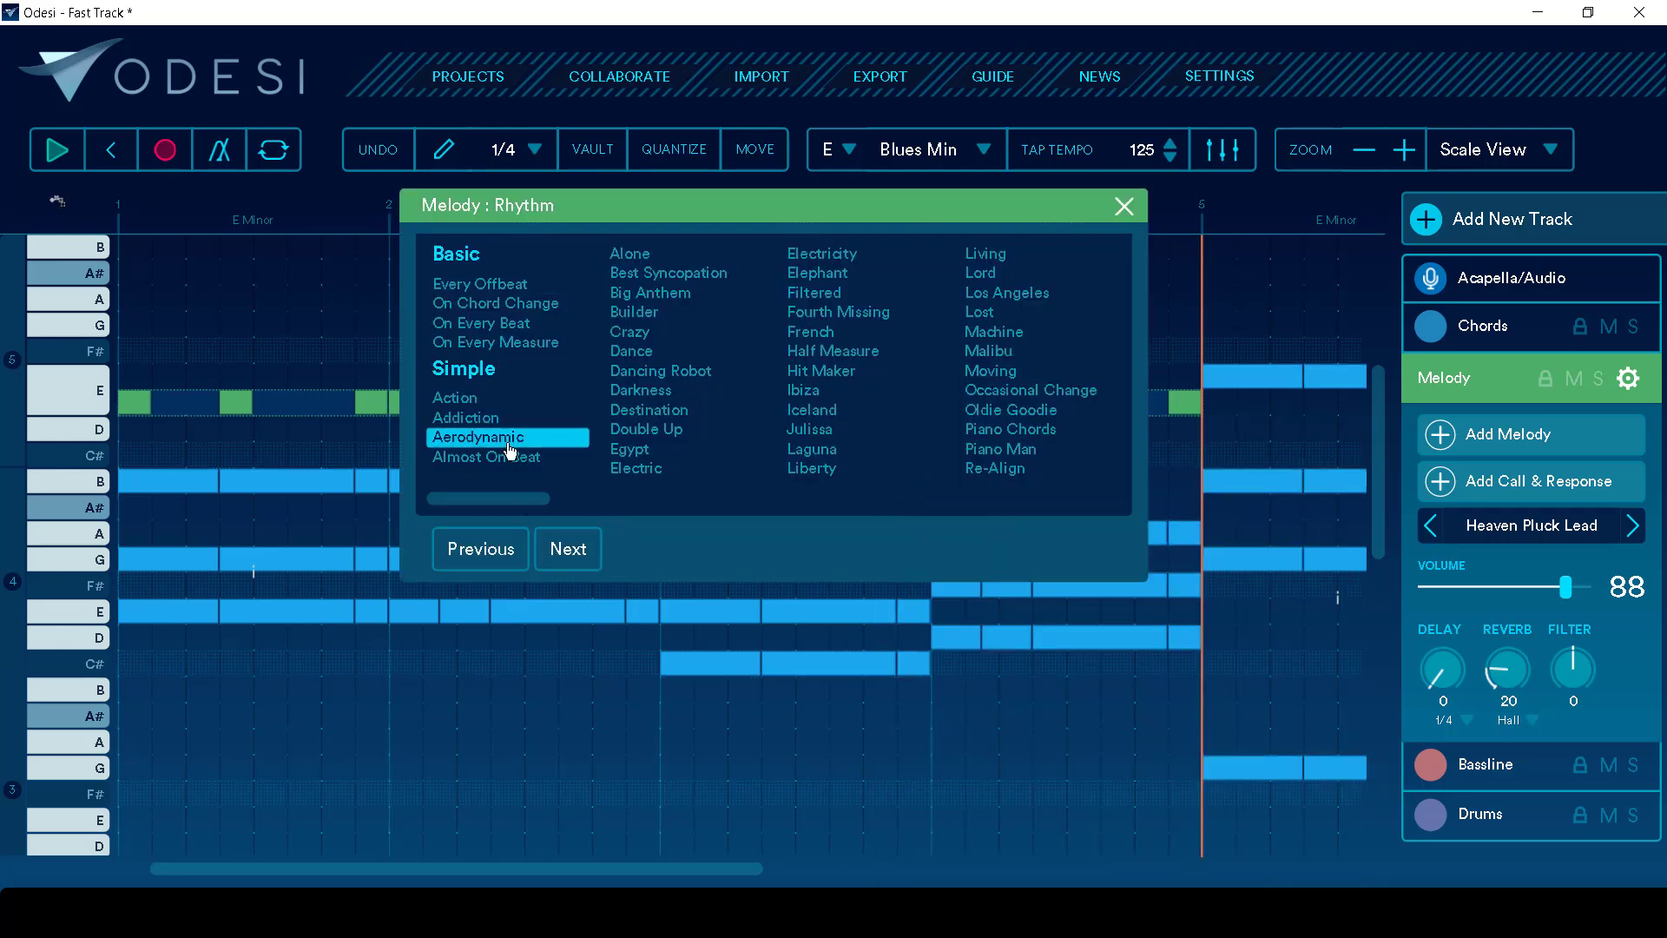
left_click(639, 373)
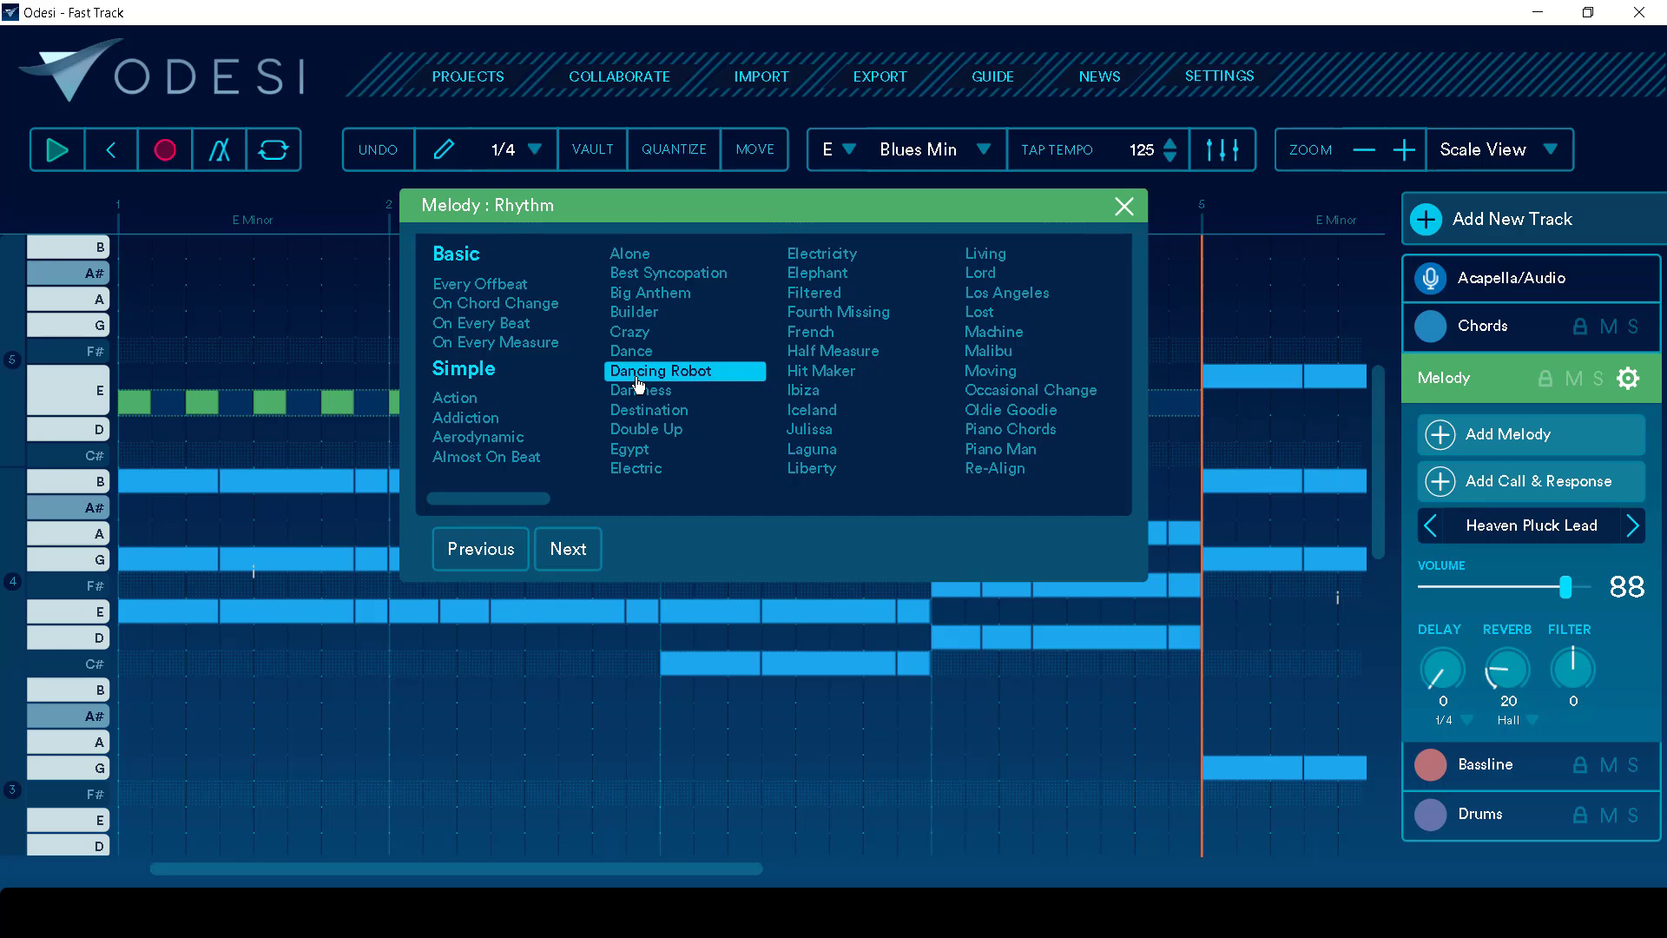
left_click(140, 410)
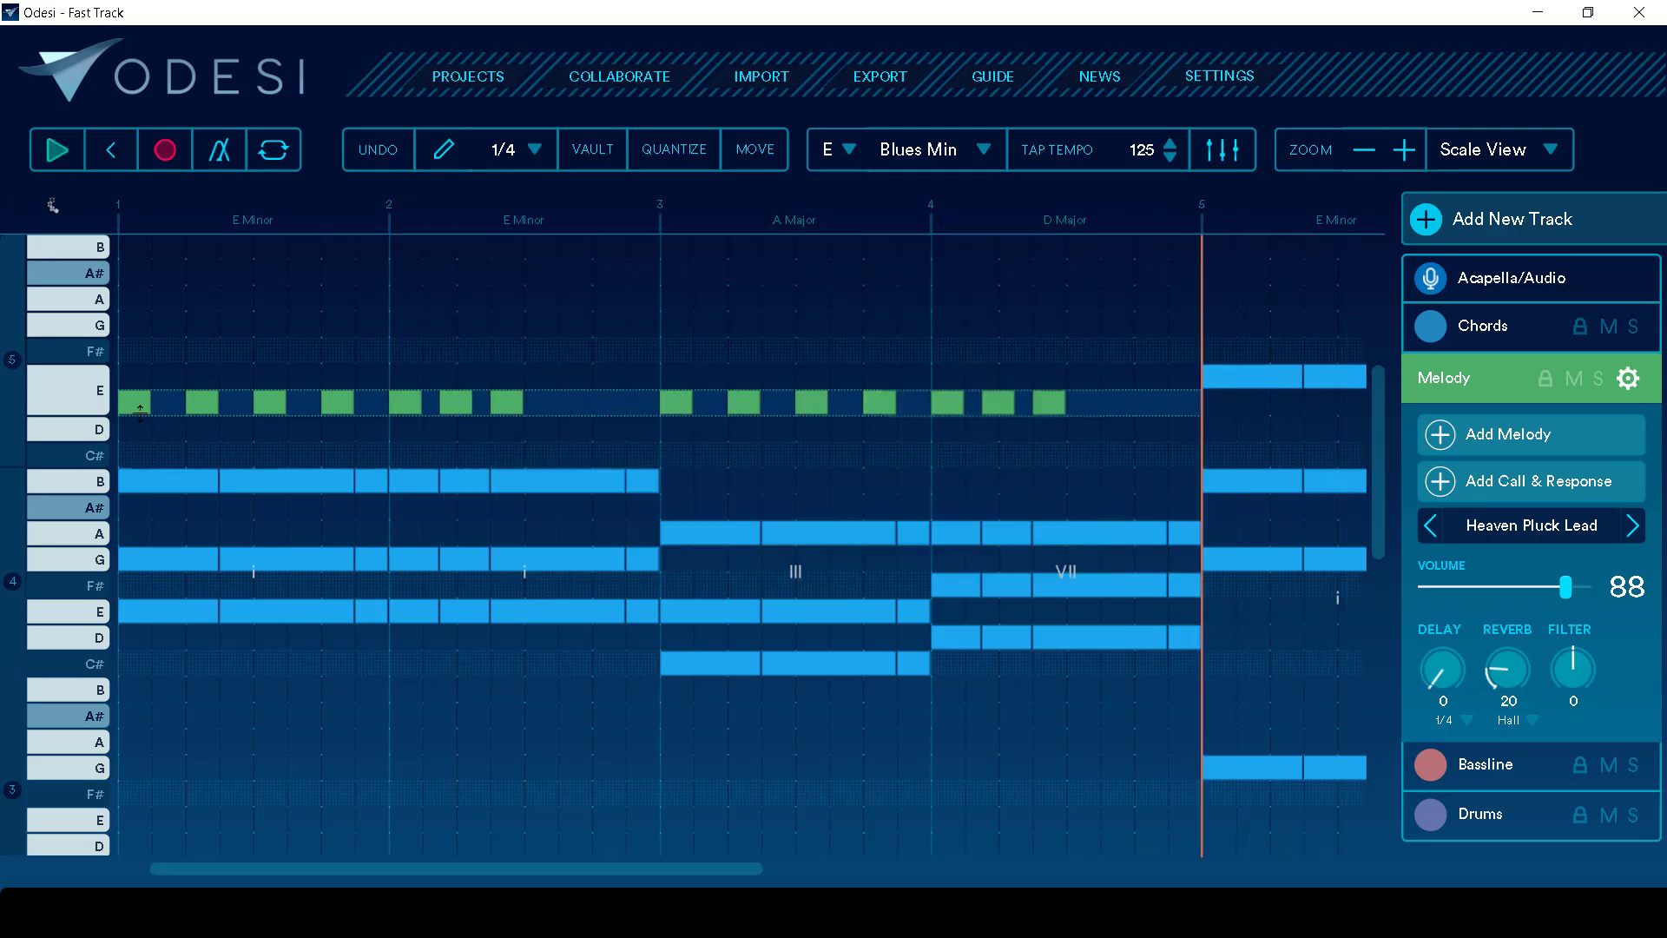
- Play back the track from the beginning to hear the melody with the chords
key("space")
key("space")
left_click(135, 357)
key("Return")
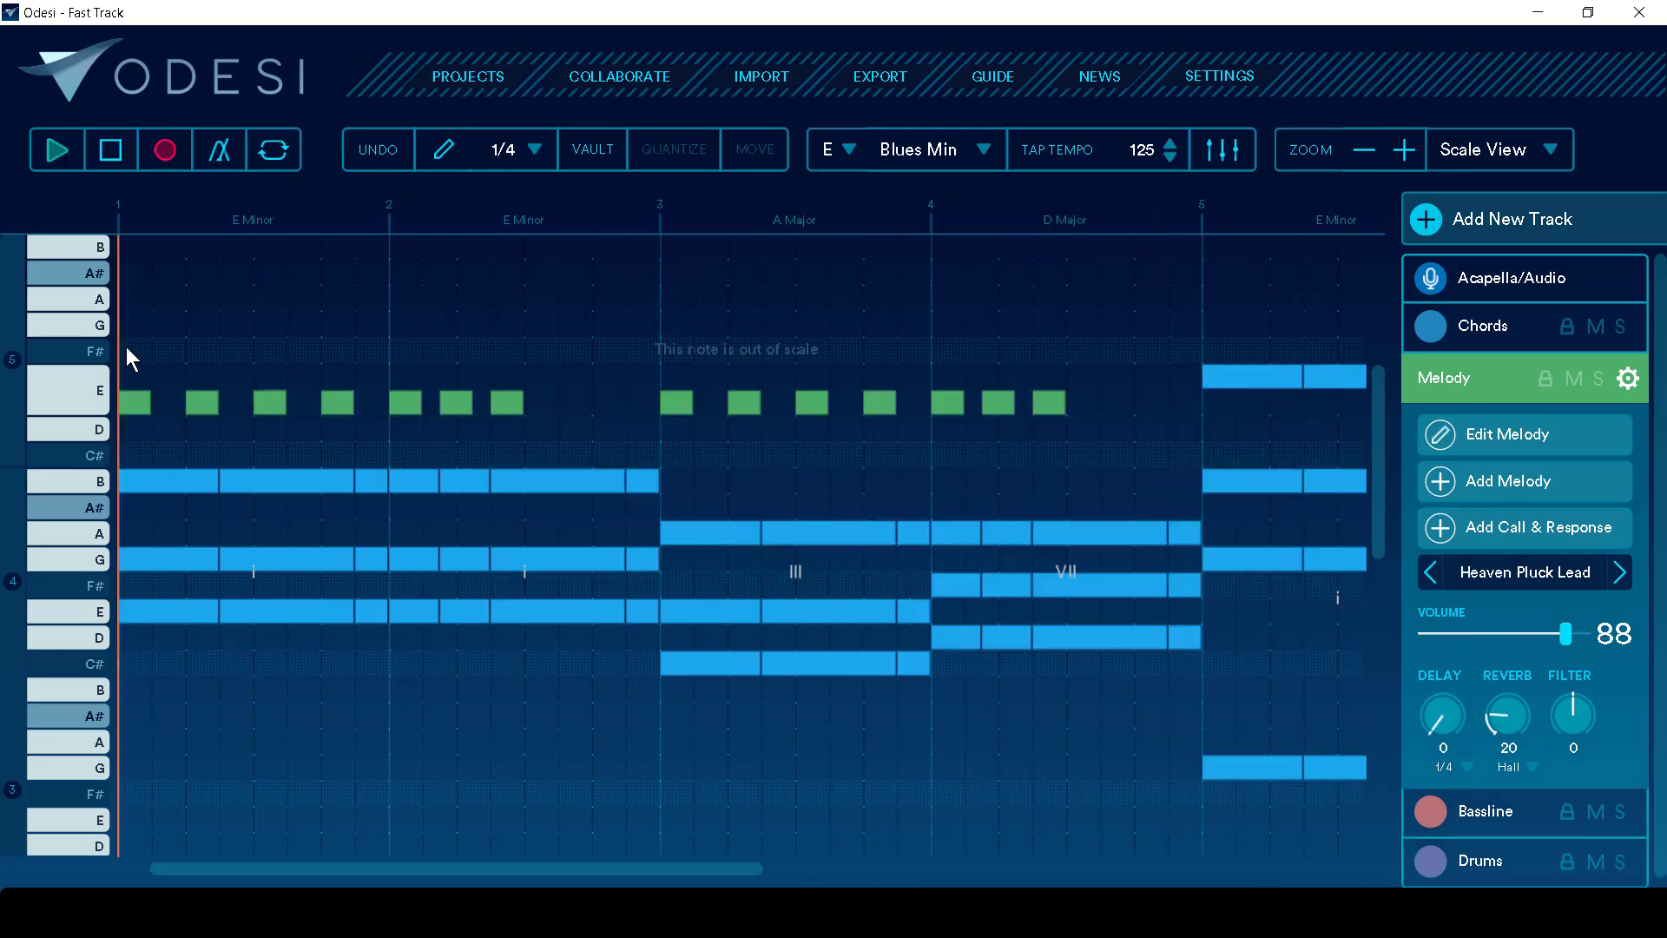
key("space")
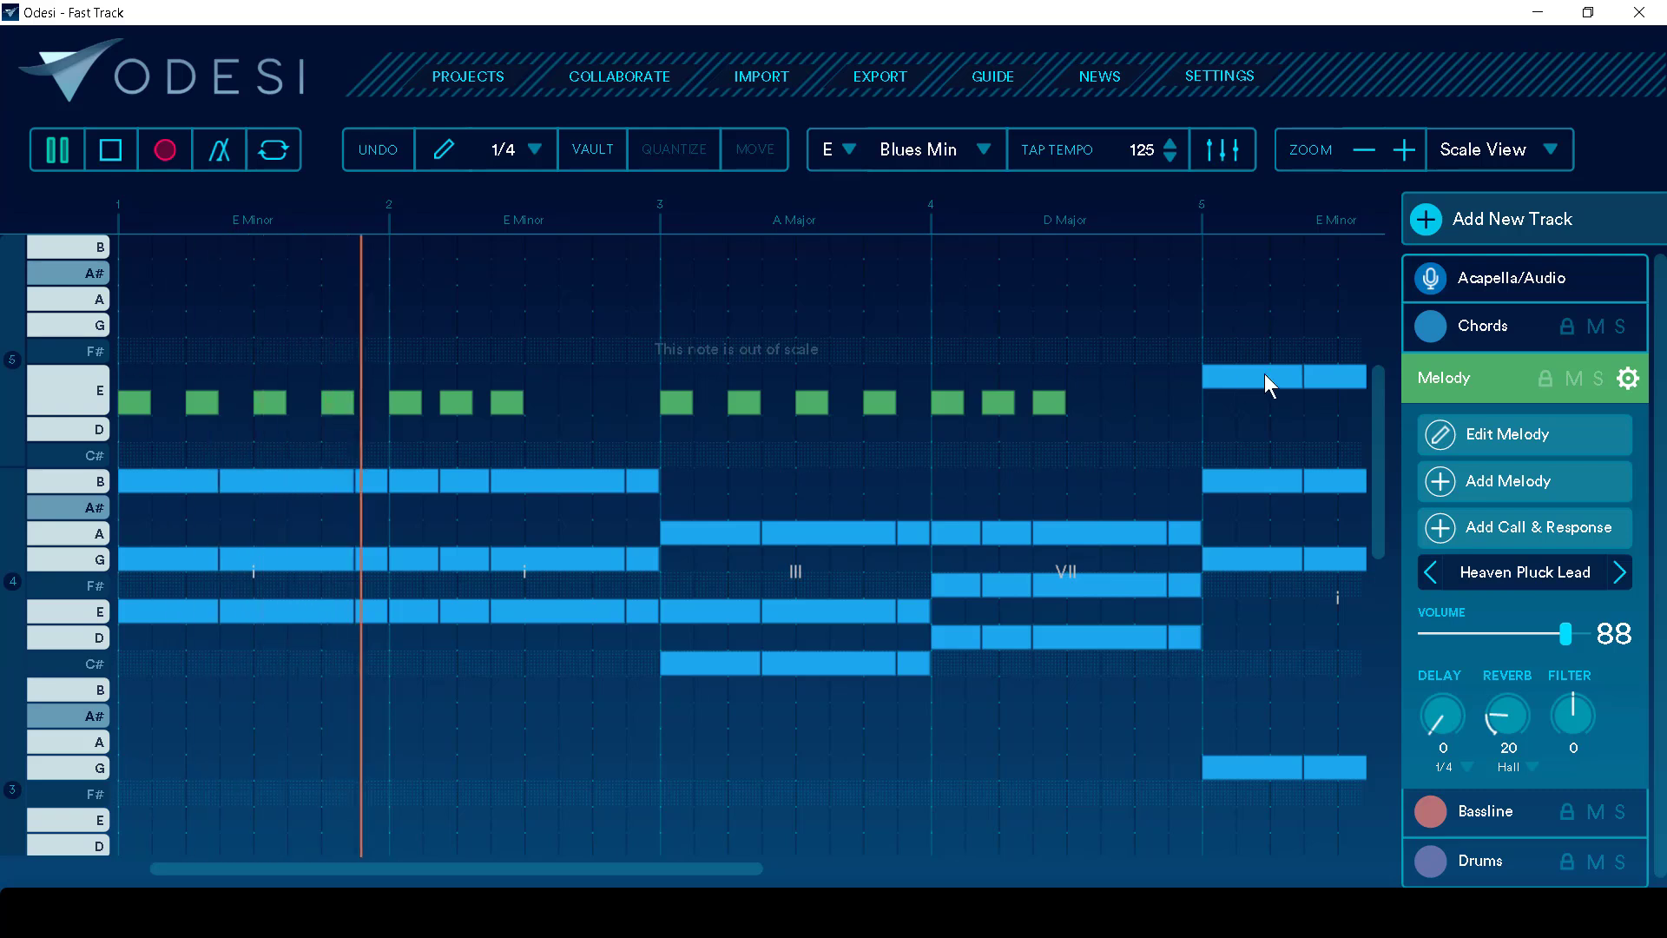
left_click(732, 412)
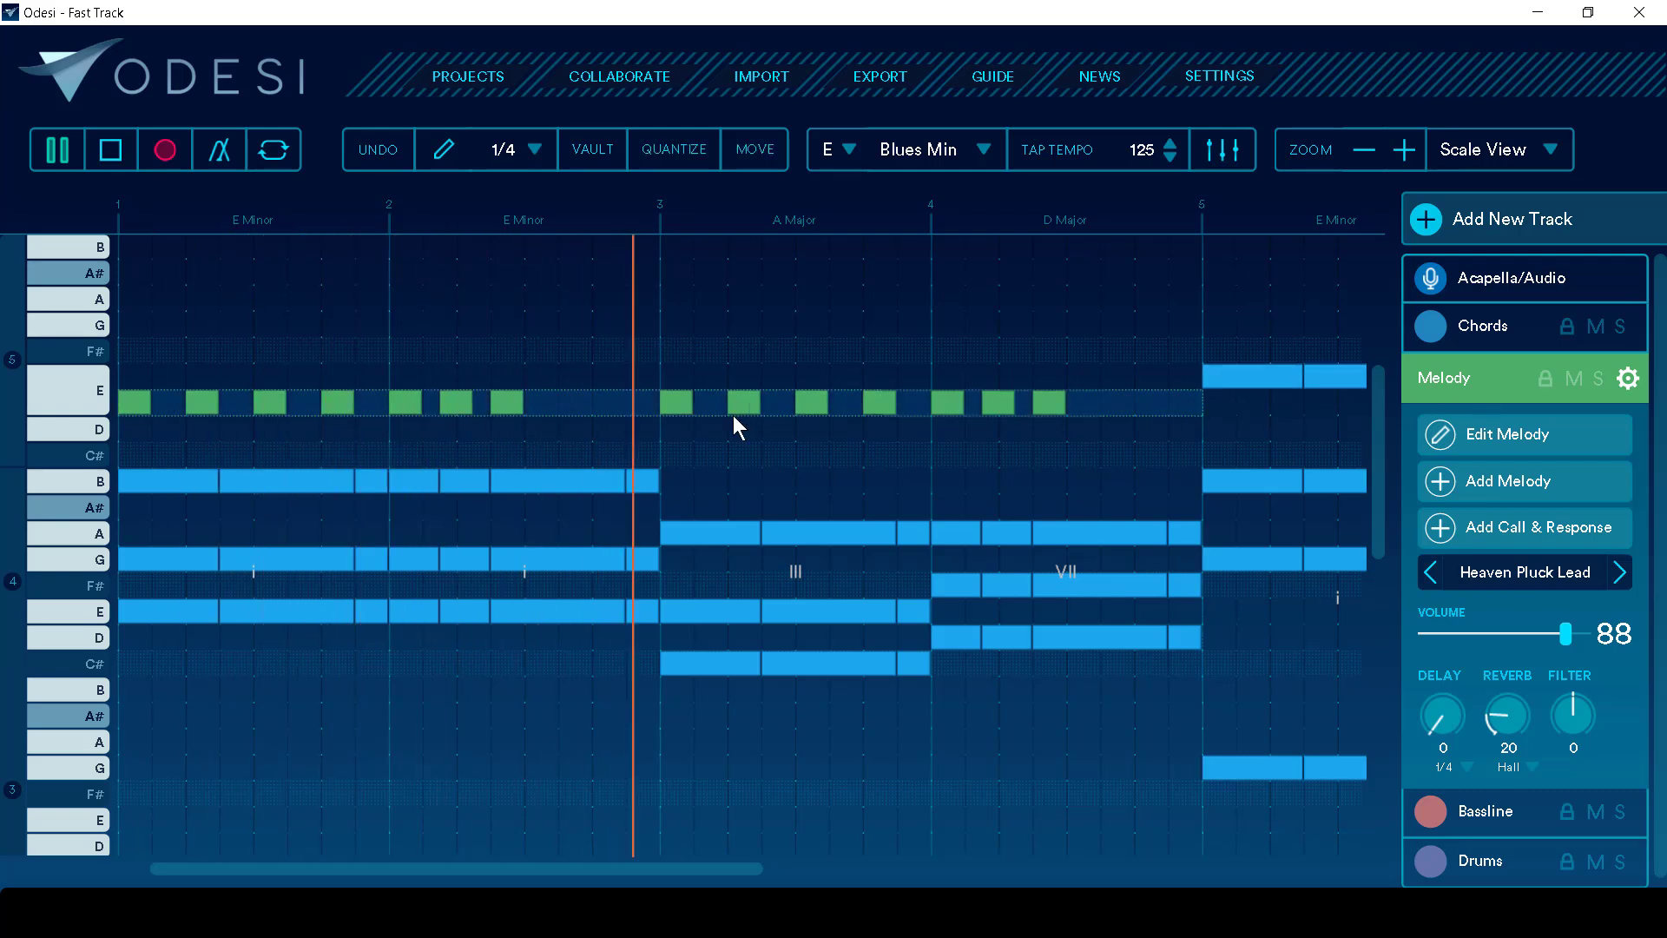
key("space")
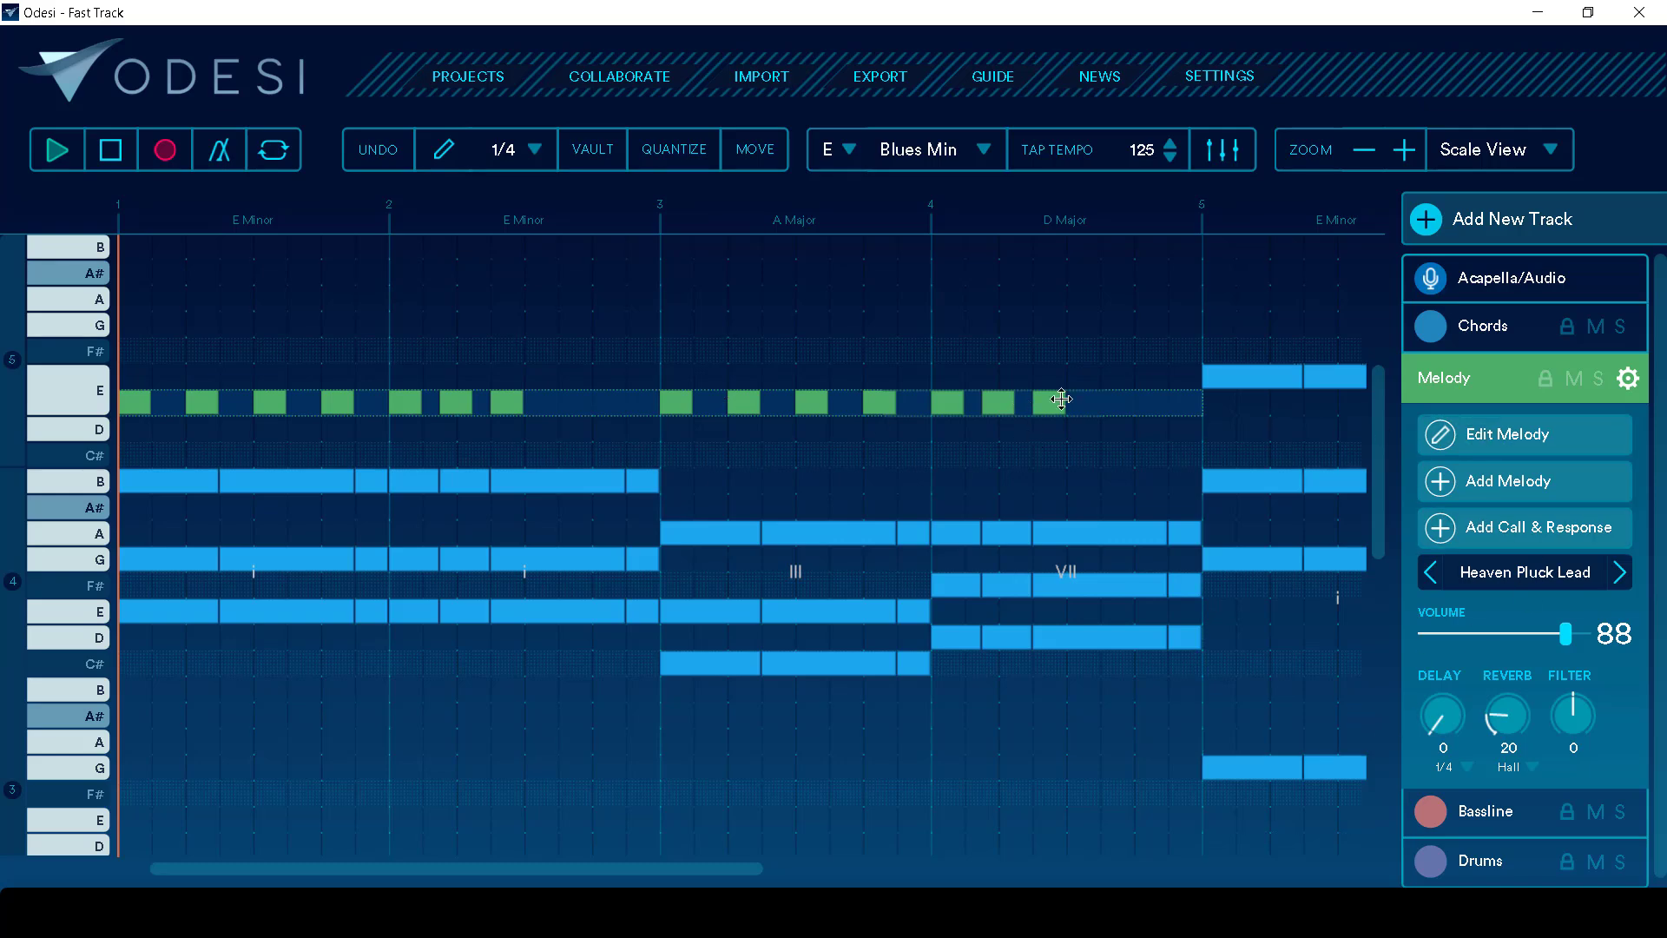
- Open the melody for editing, try the In Scale tension, and return the tension to In Harmony
left_click(1490, 434)
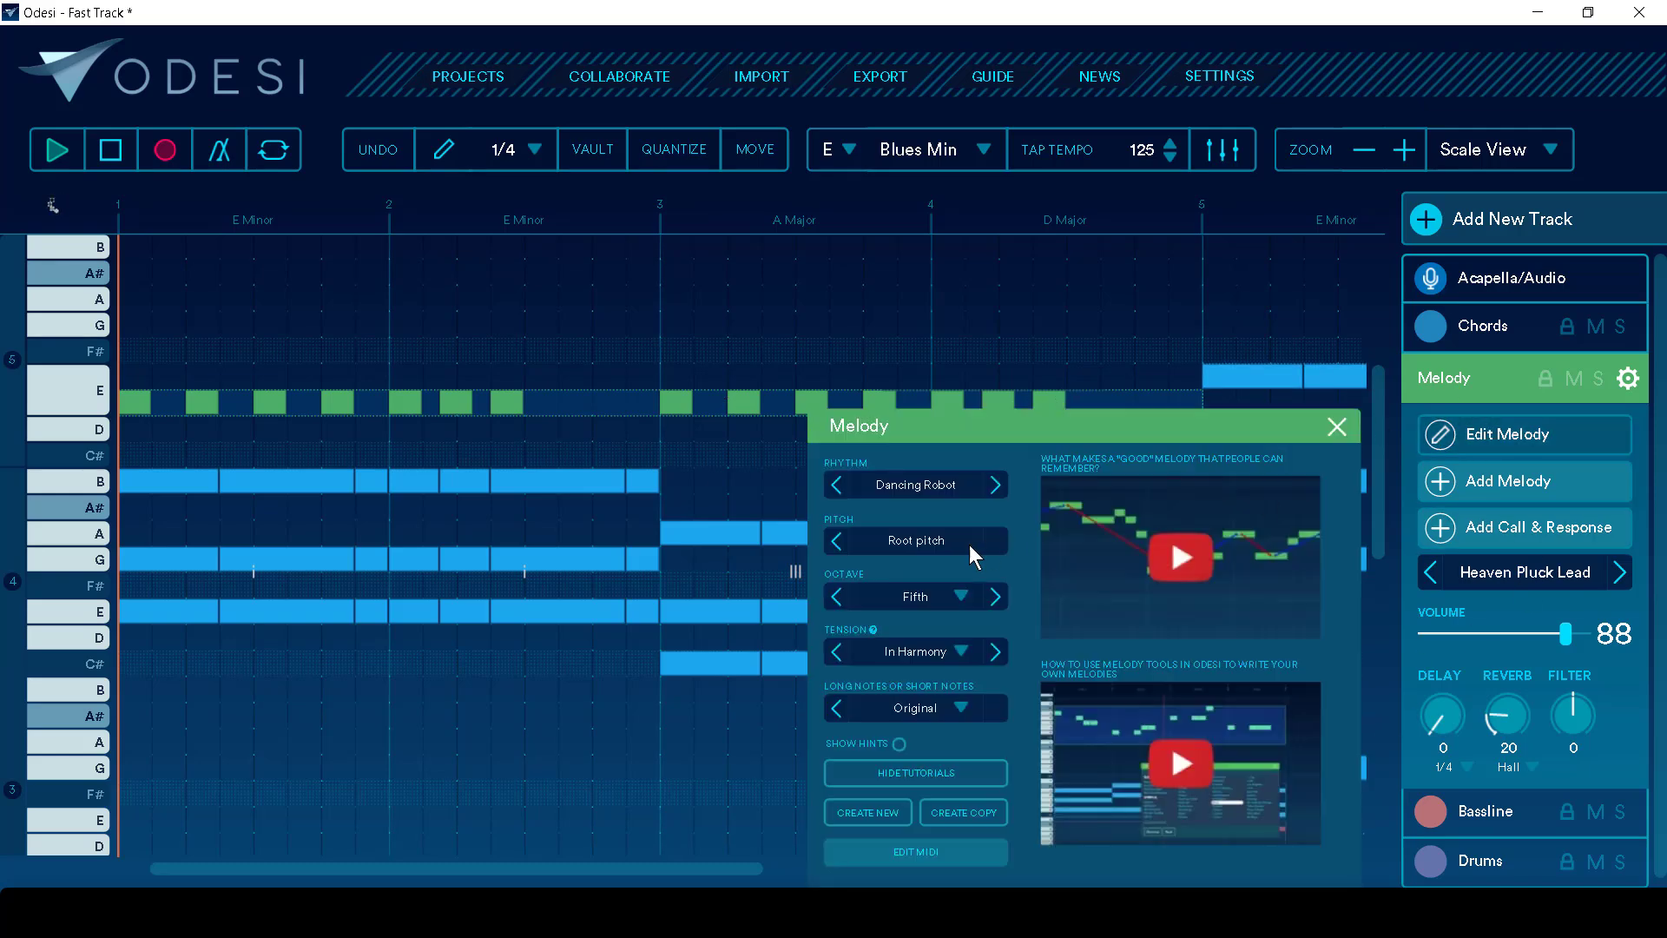
left_click(916, 652)
left_click(960, 747)
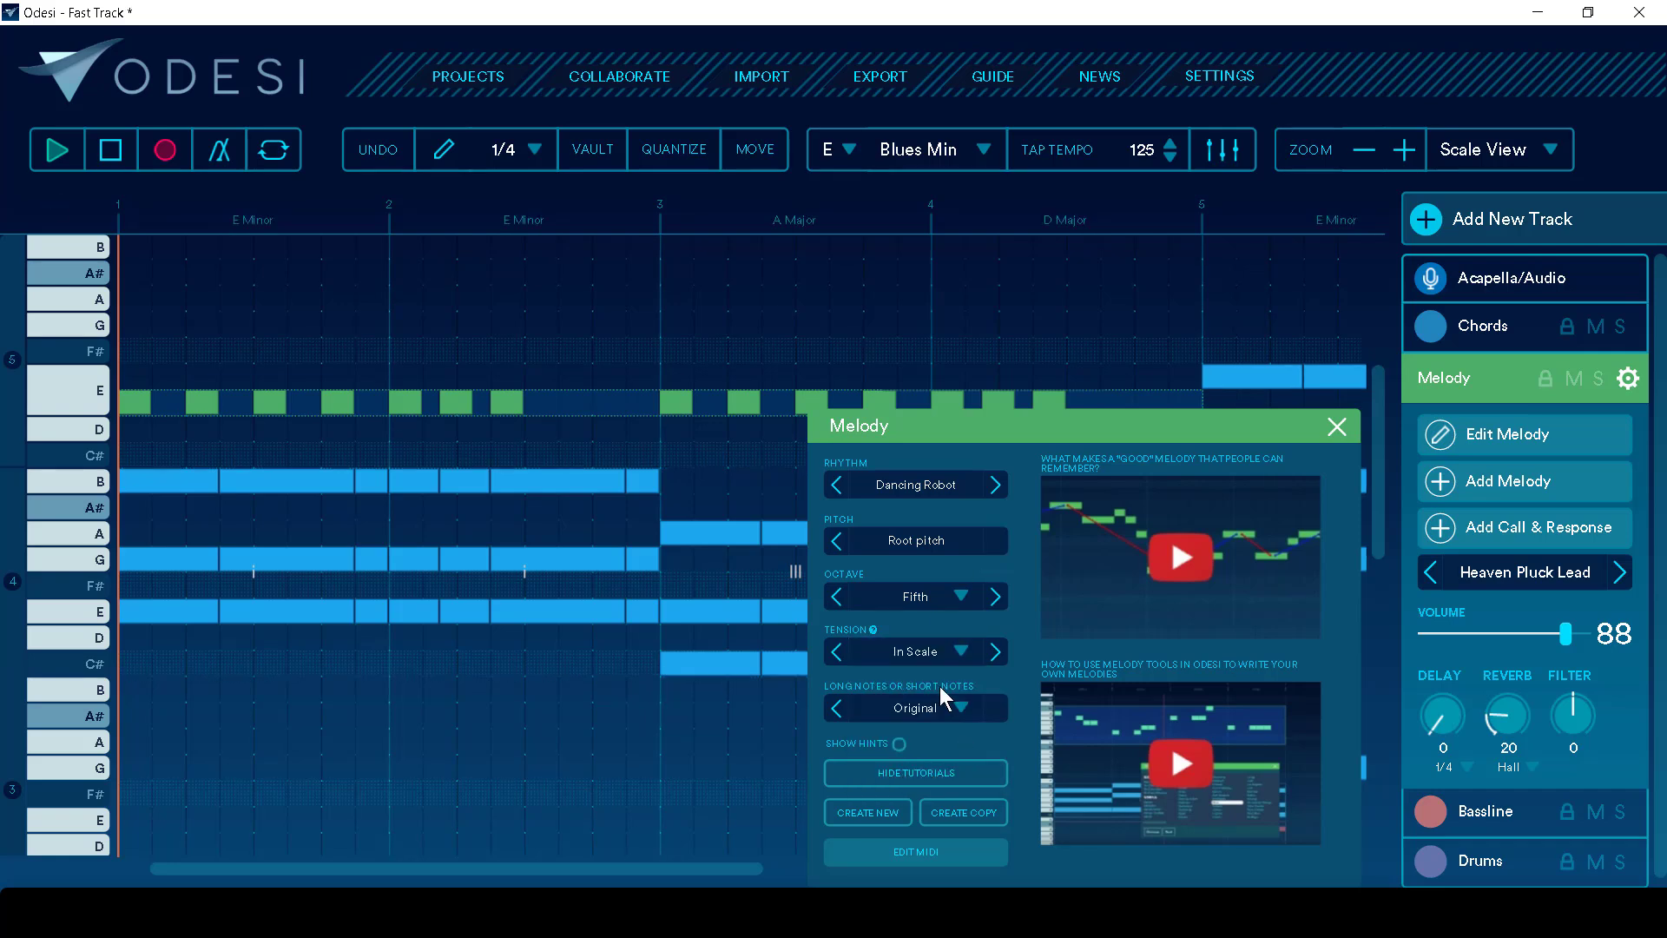
left_click(916, 653)
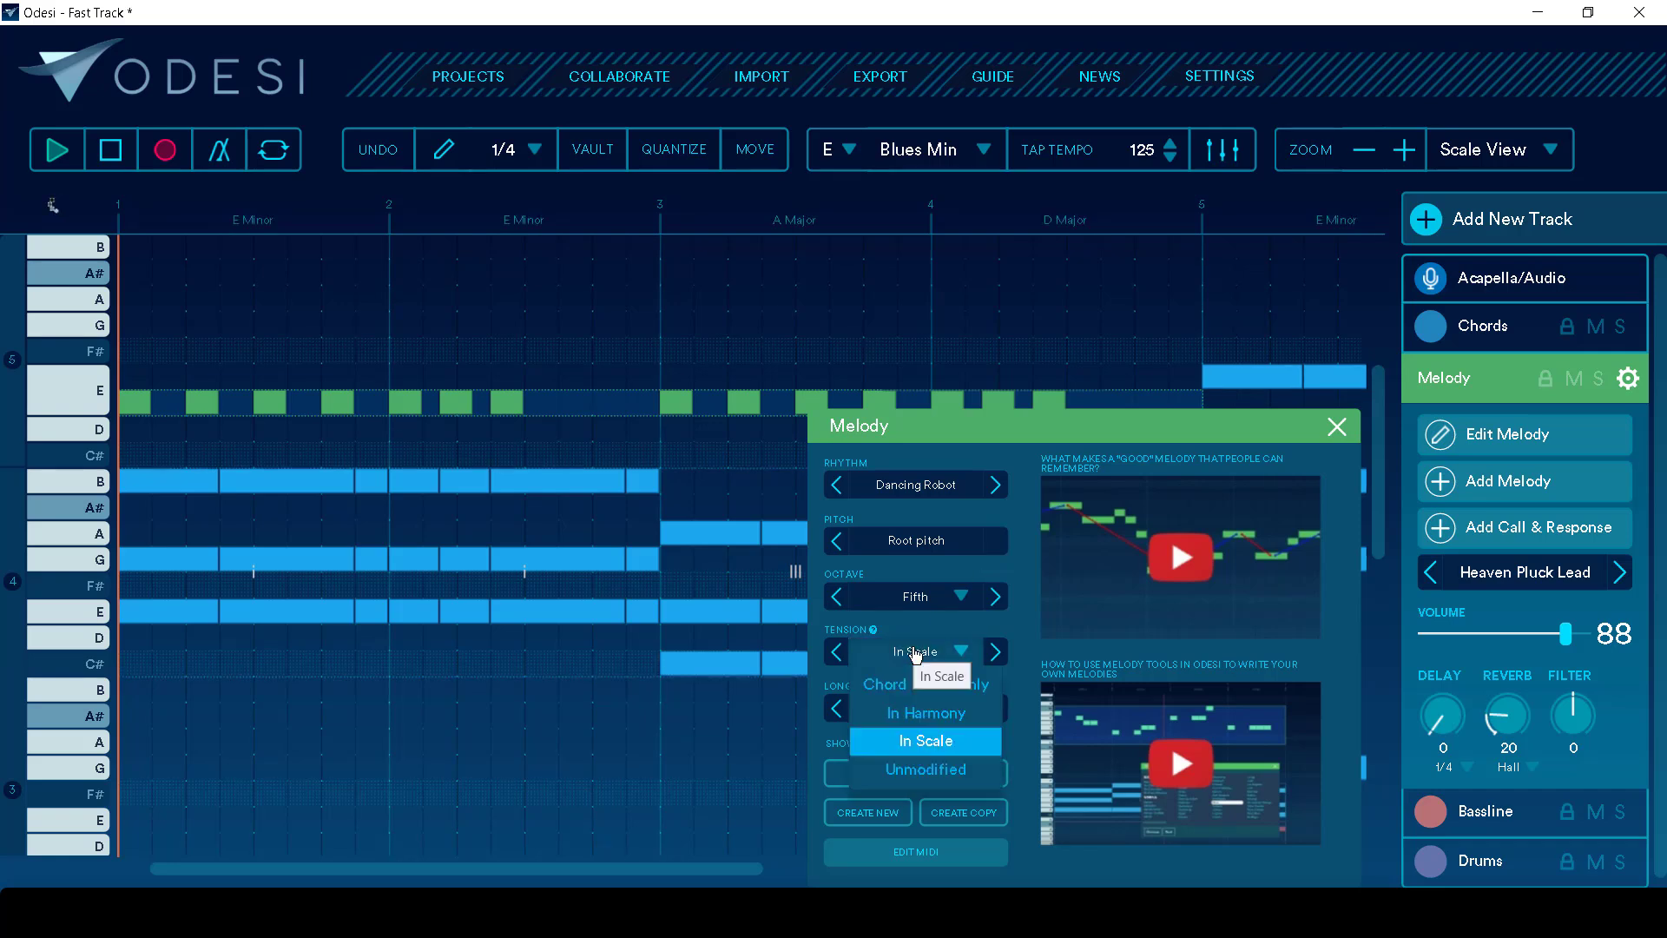
left_click(928, 713)
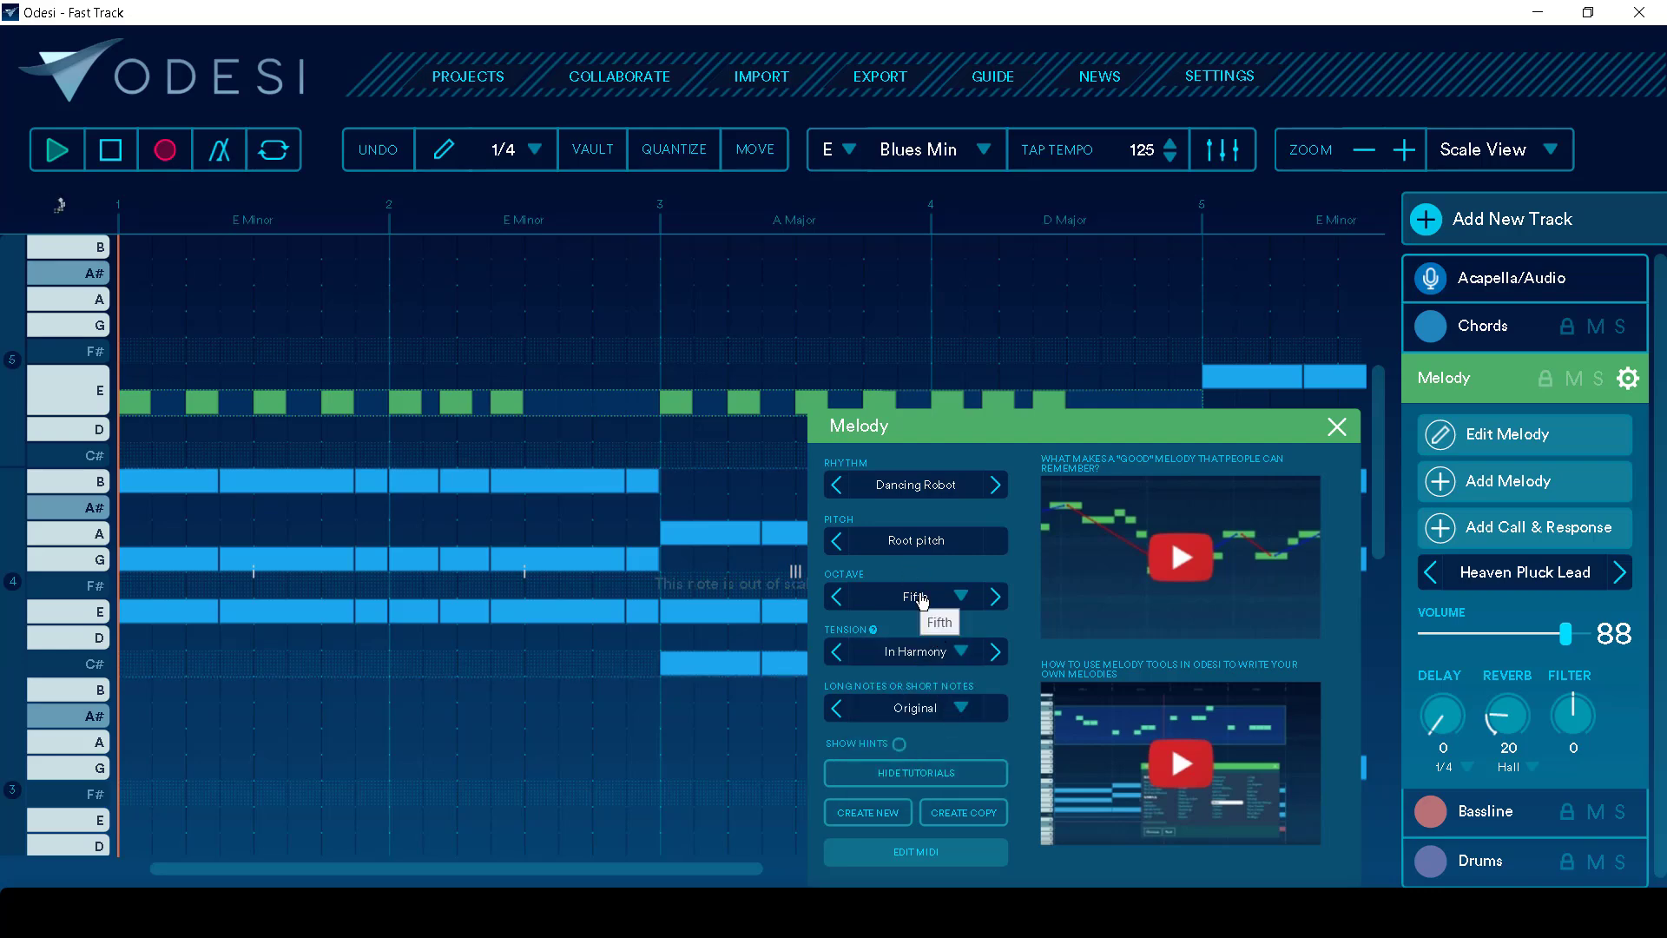
- Set the melody's pitch pattern to Thumb pinky converge
left_click(922, 598)
left_click(920, 549)
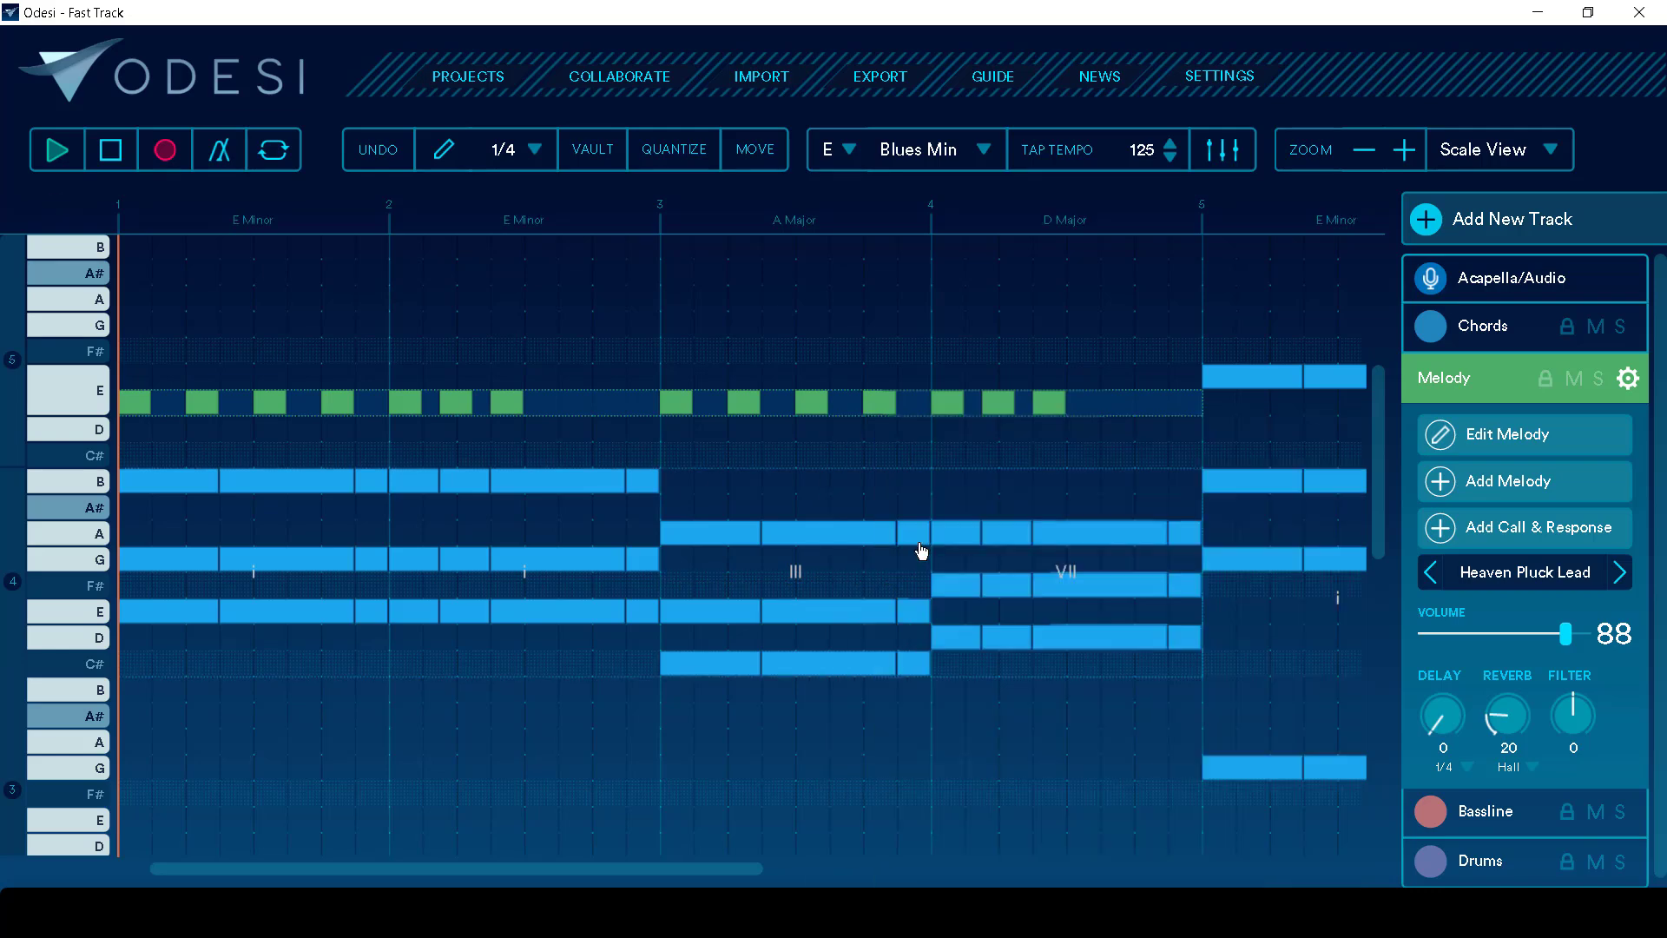
scroll(873, 545, "left", 2)
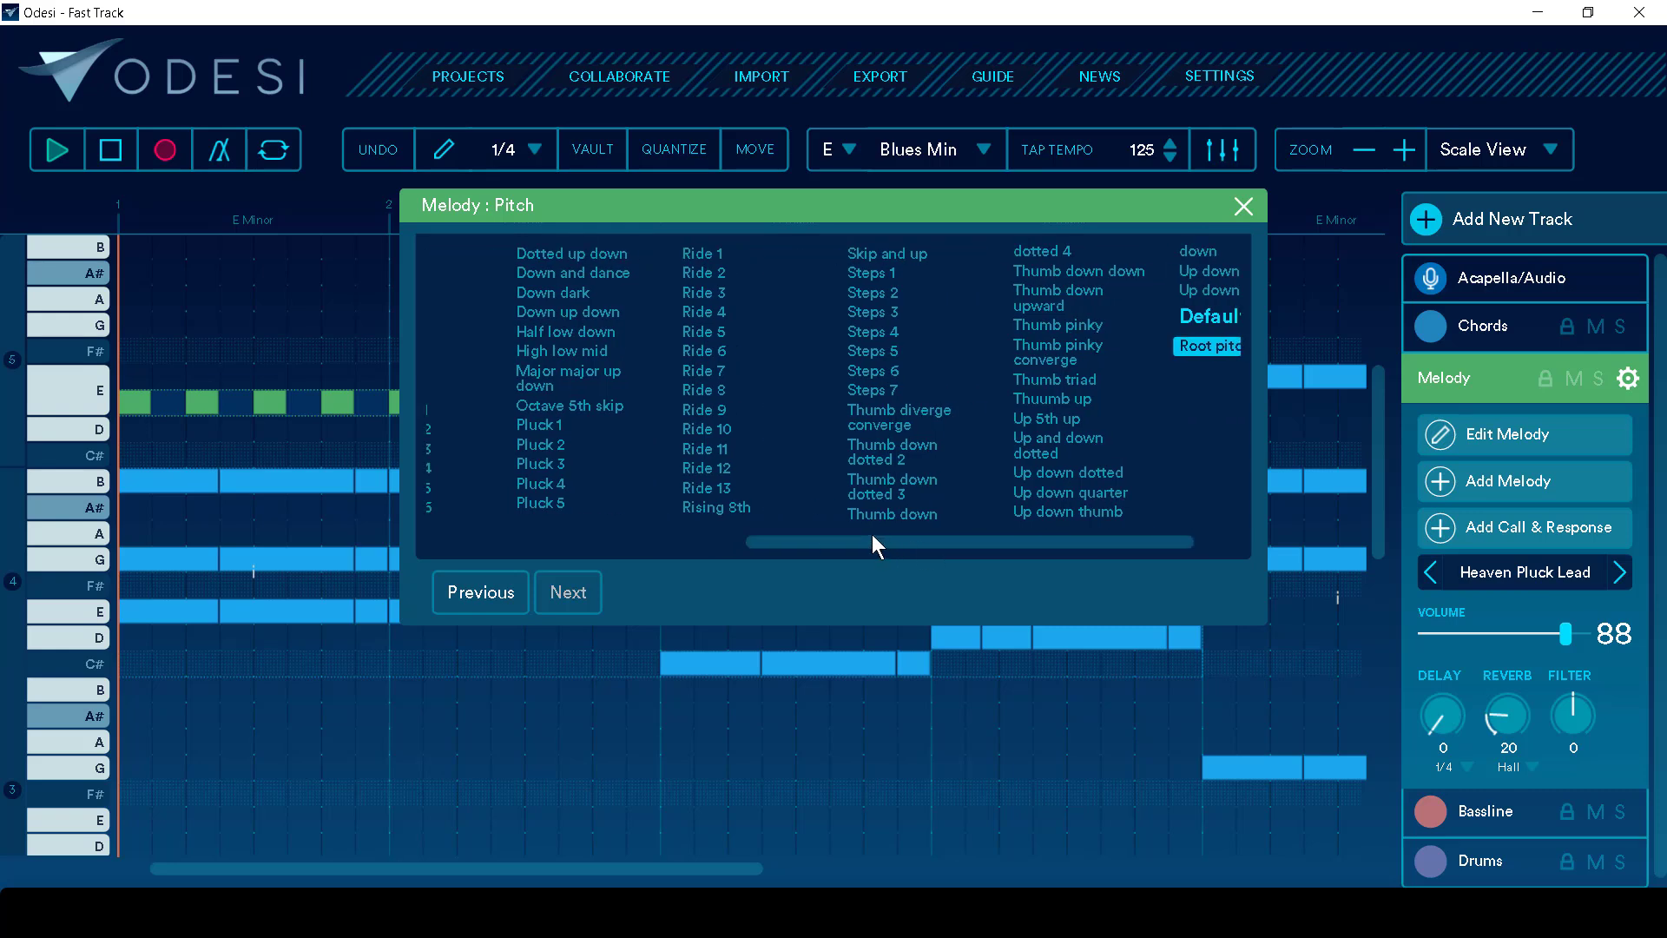
left_click(1033, 347)
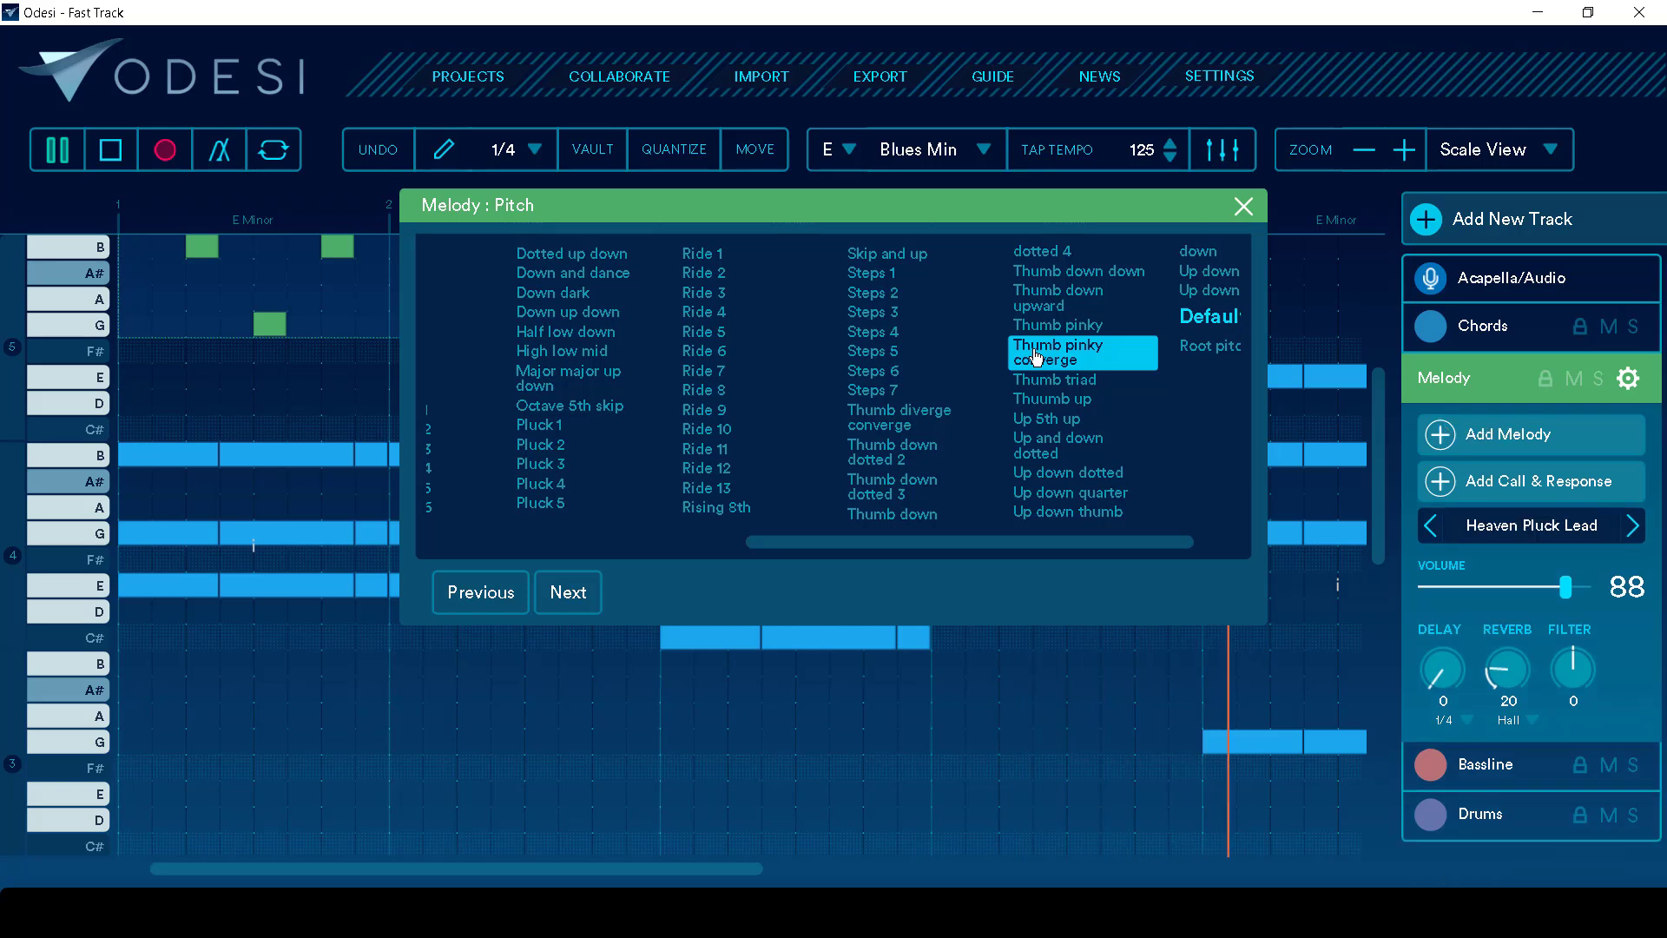
left_click(1244, 207)
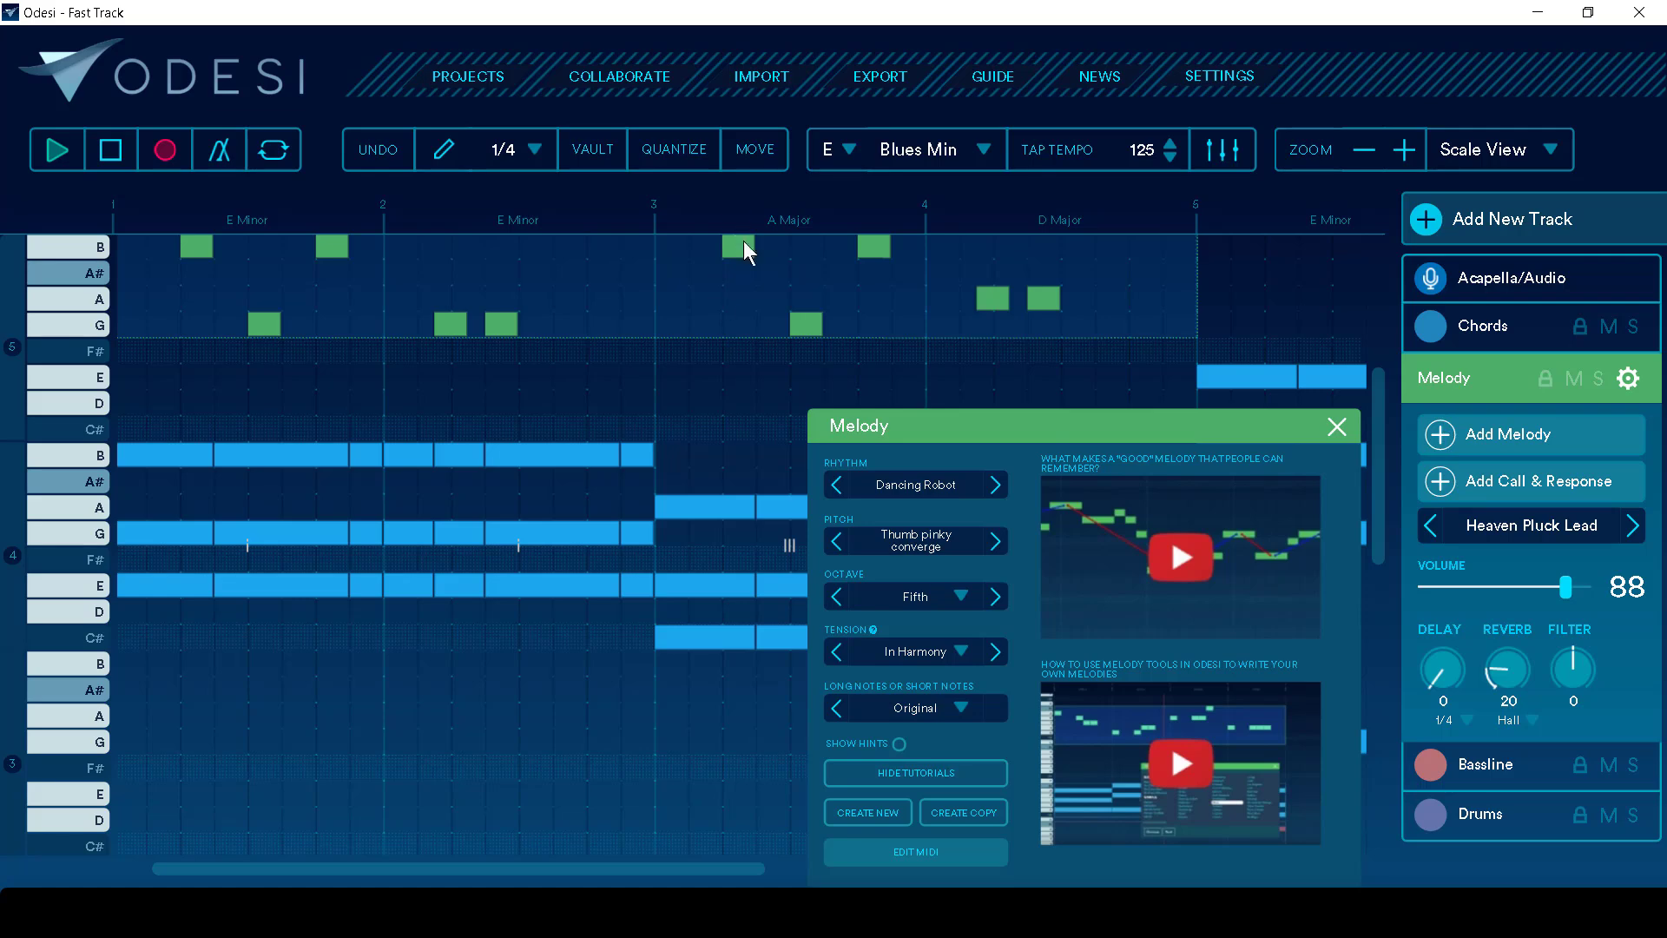
- Duplicate the melody over the second chord progression and play back the track
left_click(744, 244)
key("ctrl+v")
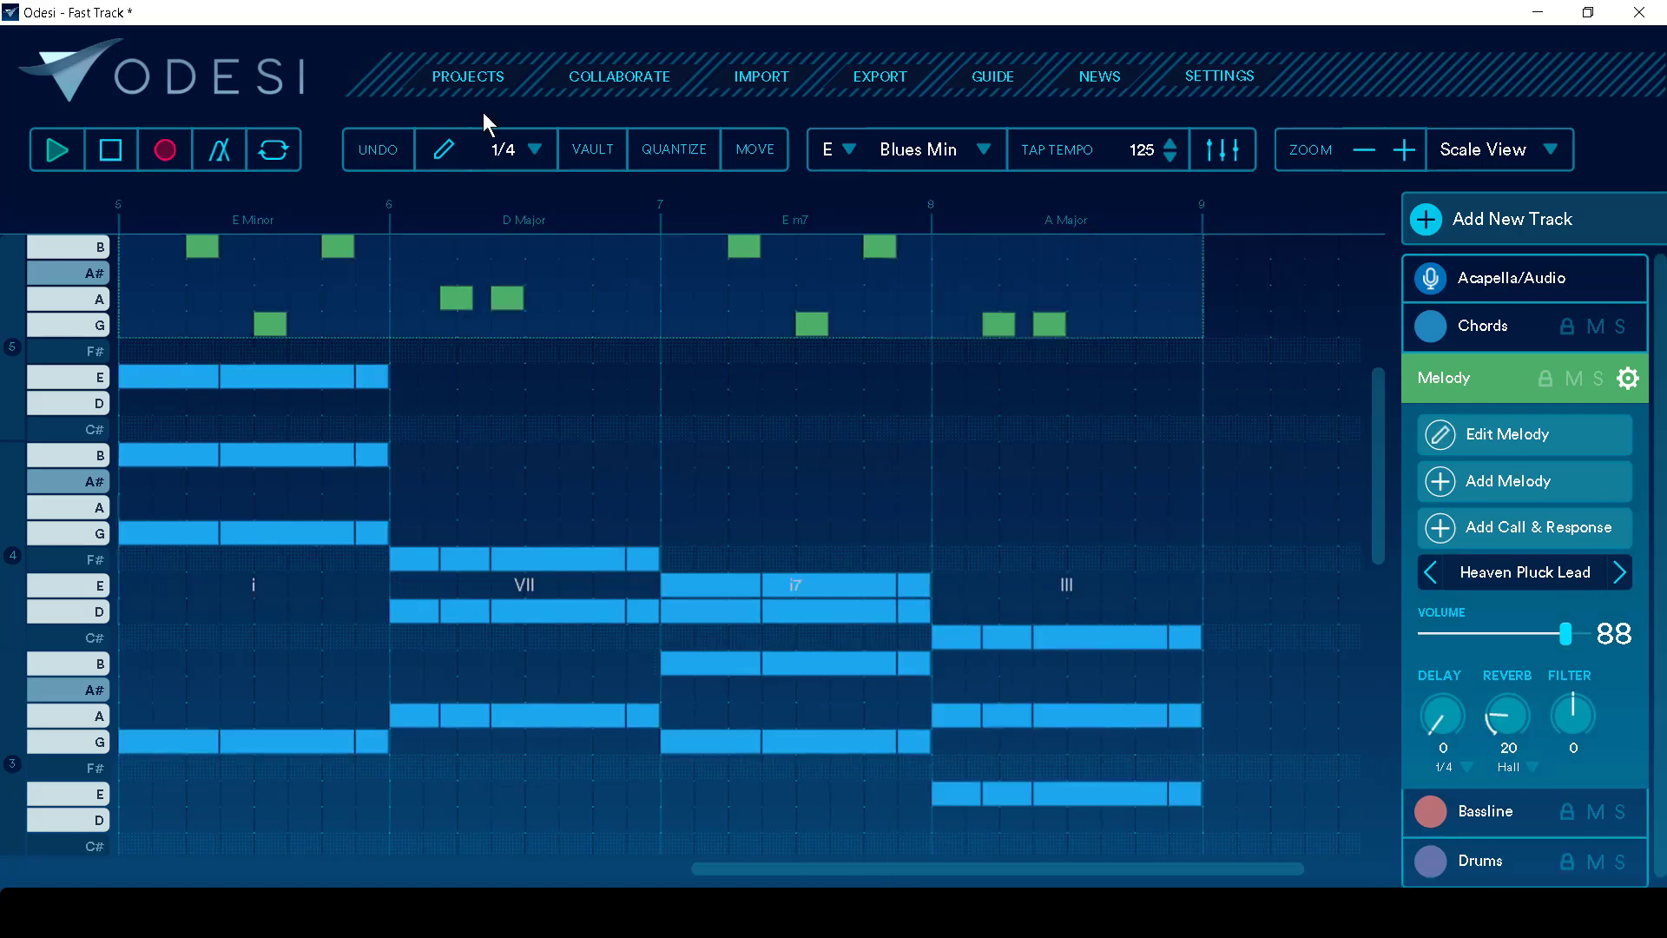
key("space")
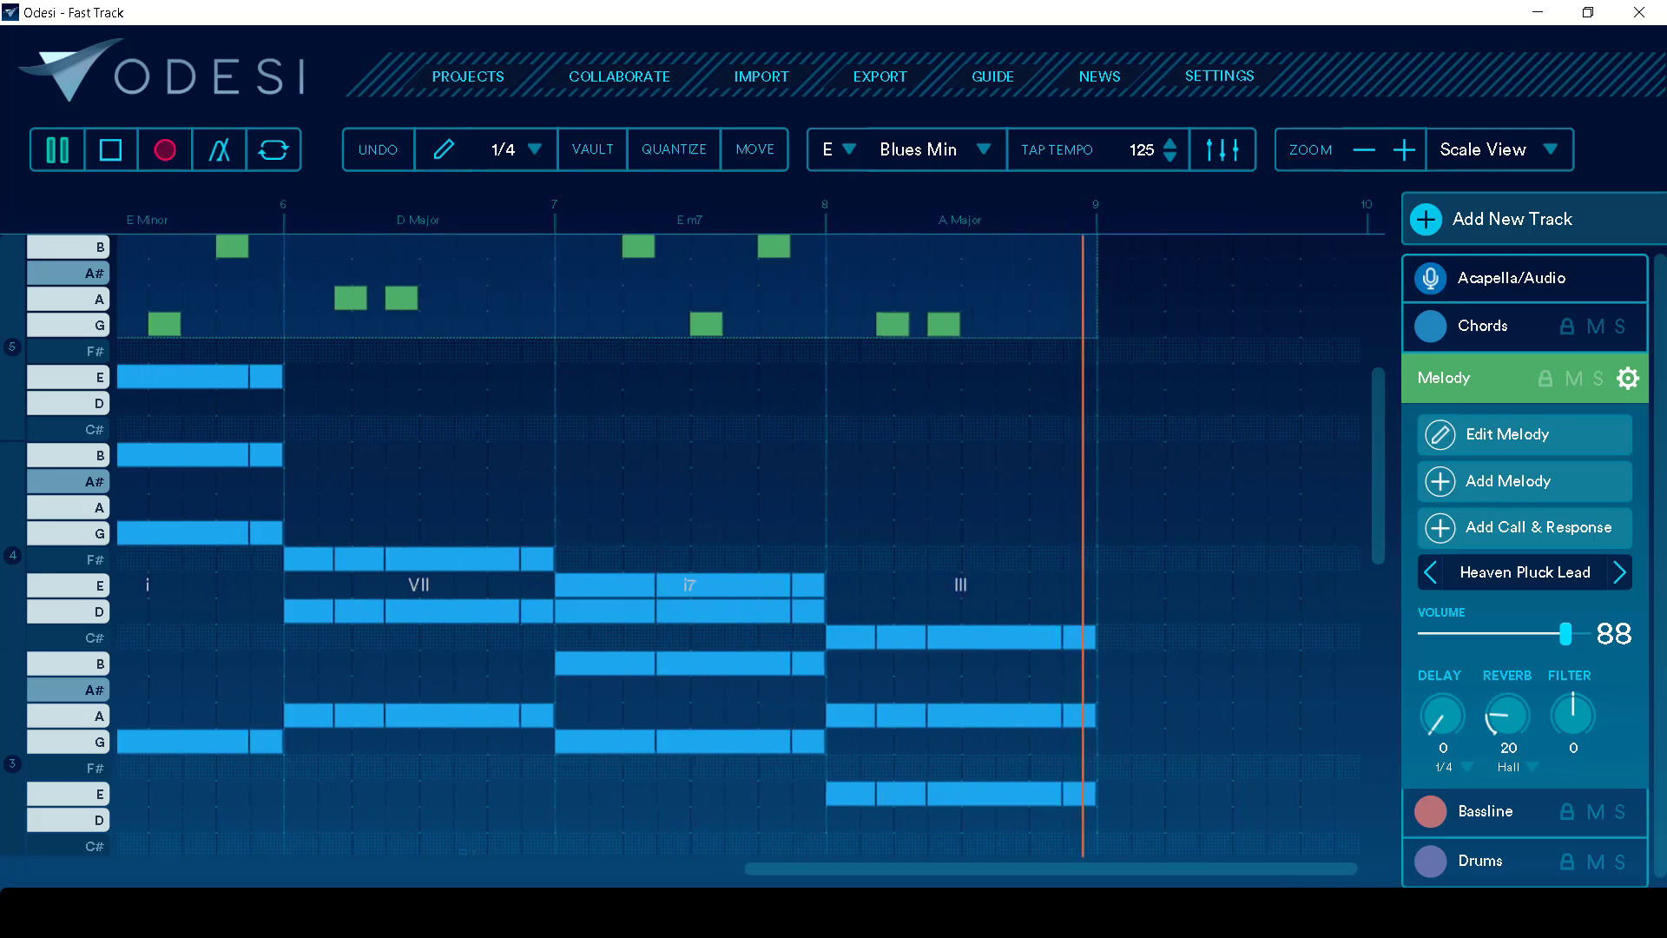
left_click_drag(868, 868, 372, 863)
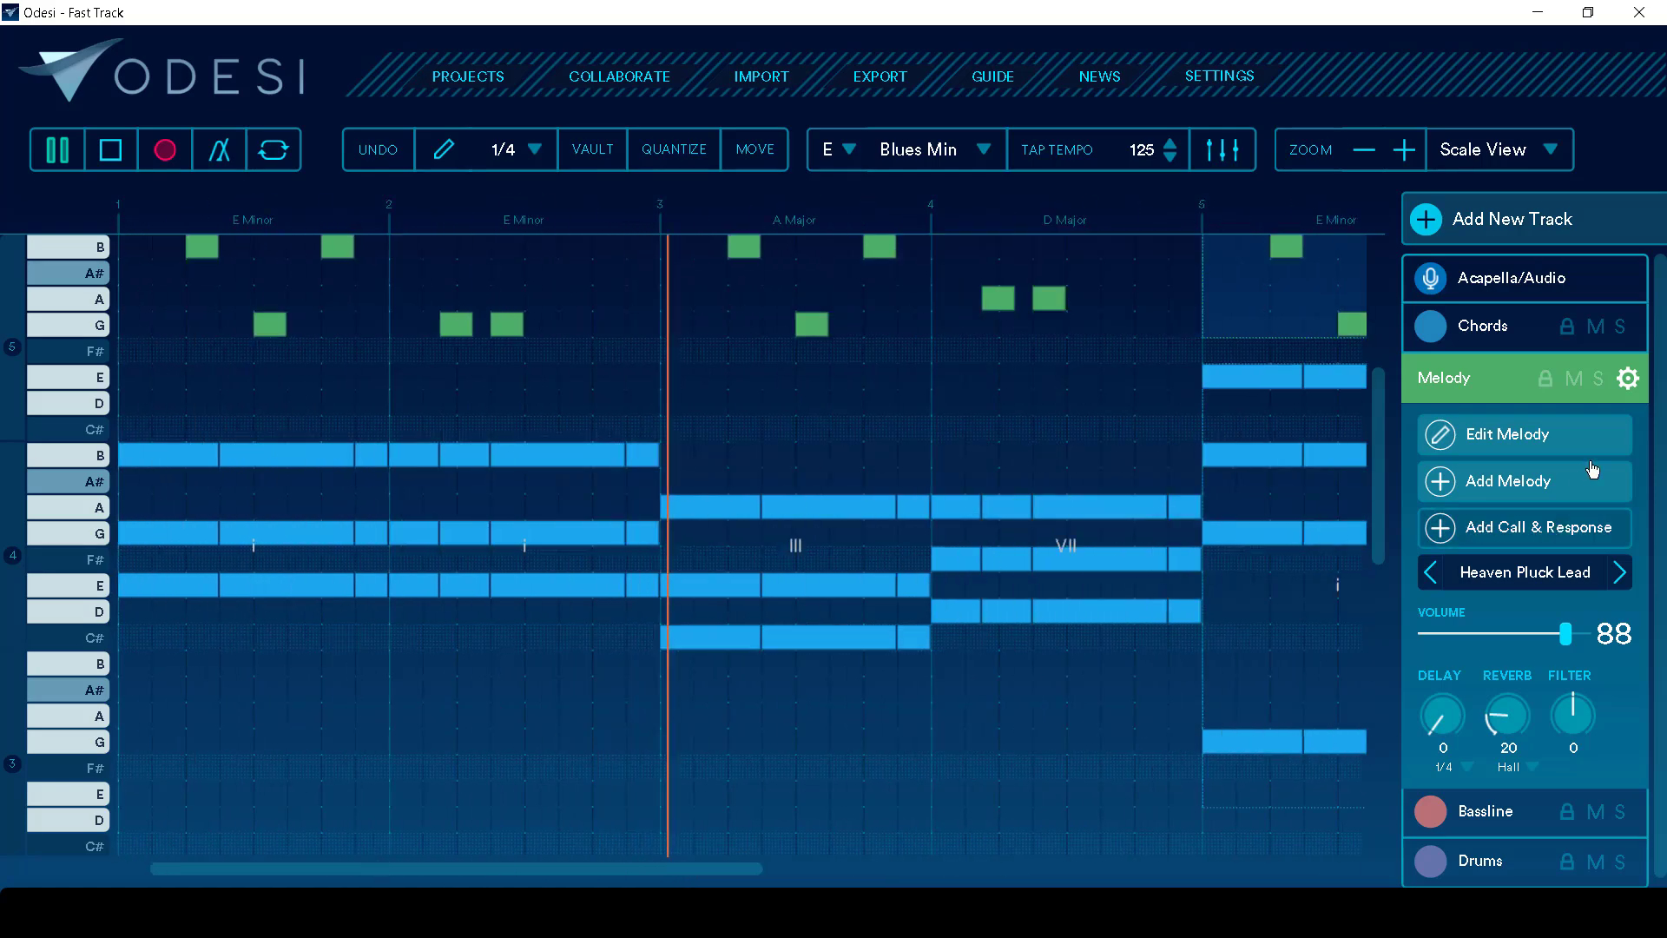
key("space")
- Add a bassline in the Bassline layer under the first chord progression
scroll(1480, 624, "down", 1)
left_click(1493, 797)
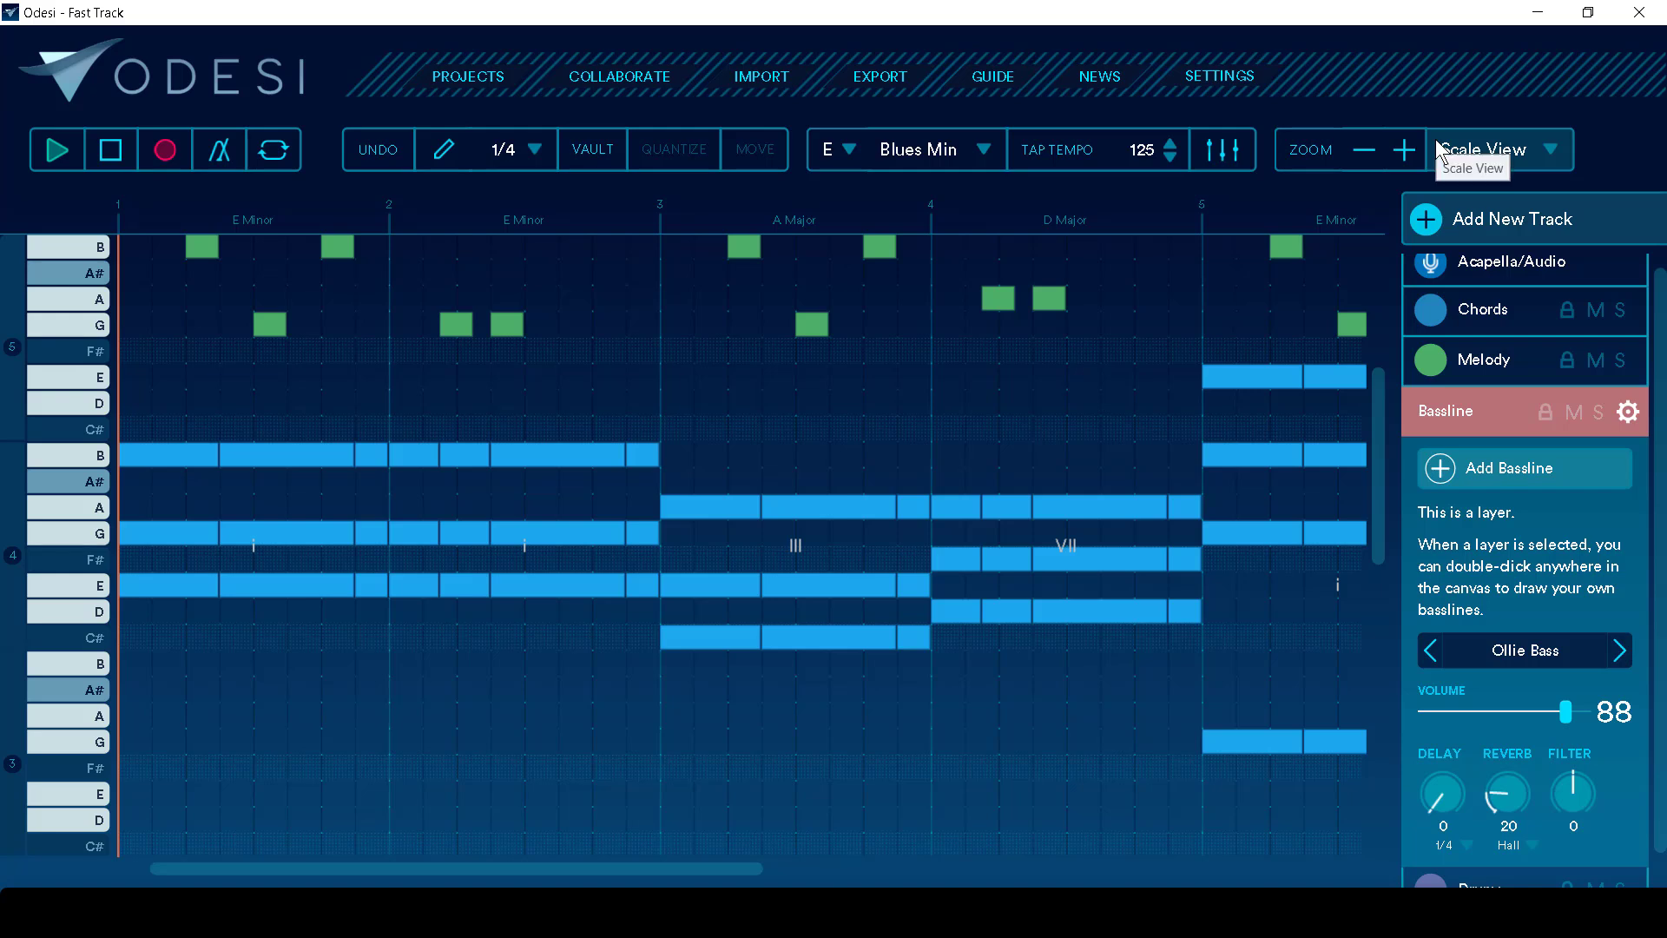
left_click(1506, 483)
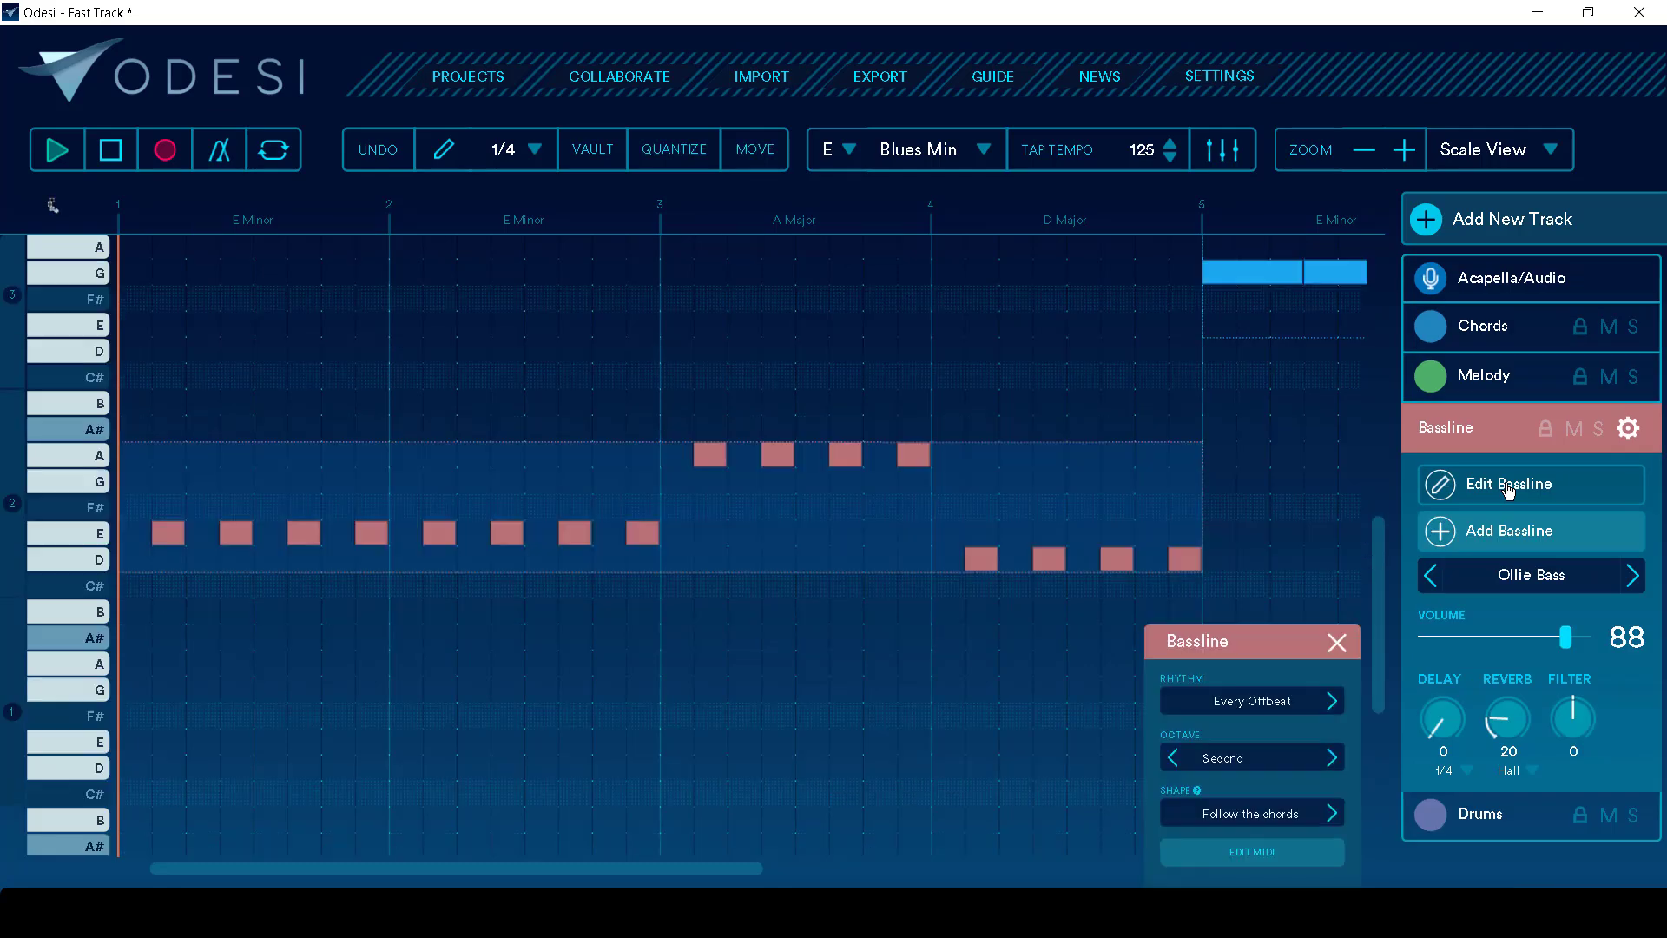
- Try the Shout Out sound for the bassline, and choose the 303 bass sound instead
left_click(1525, 577)
scroll(658, 431, "down", 3)
left_click(547, 505)
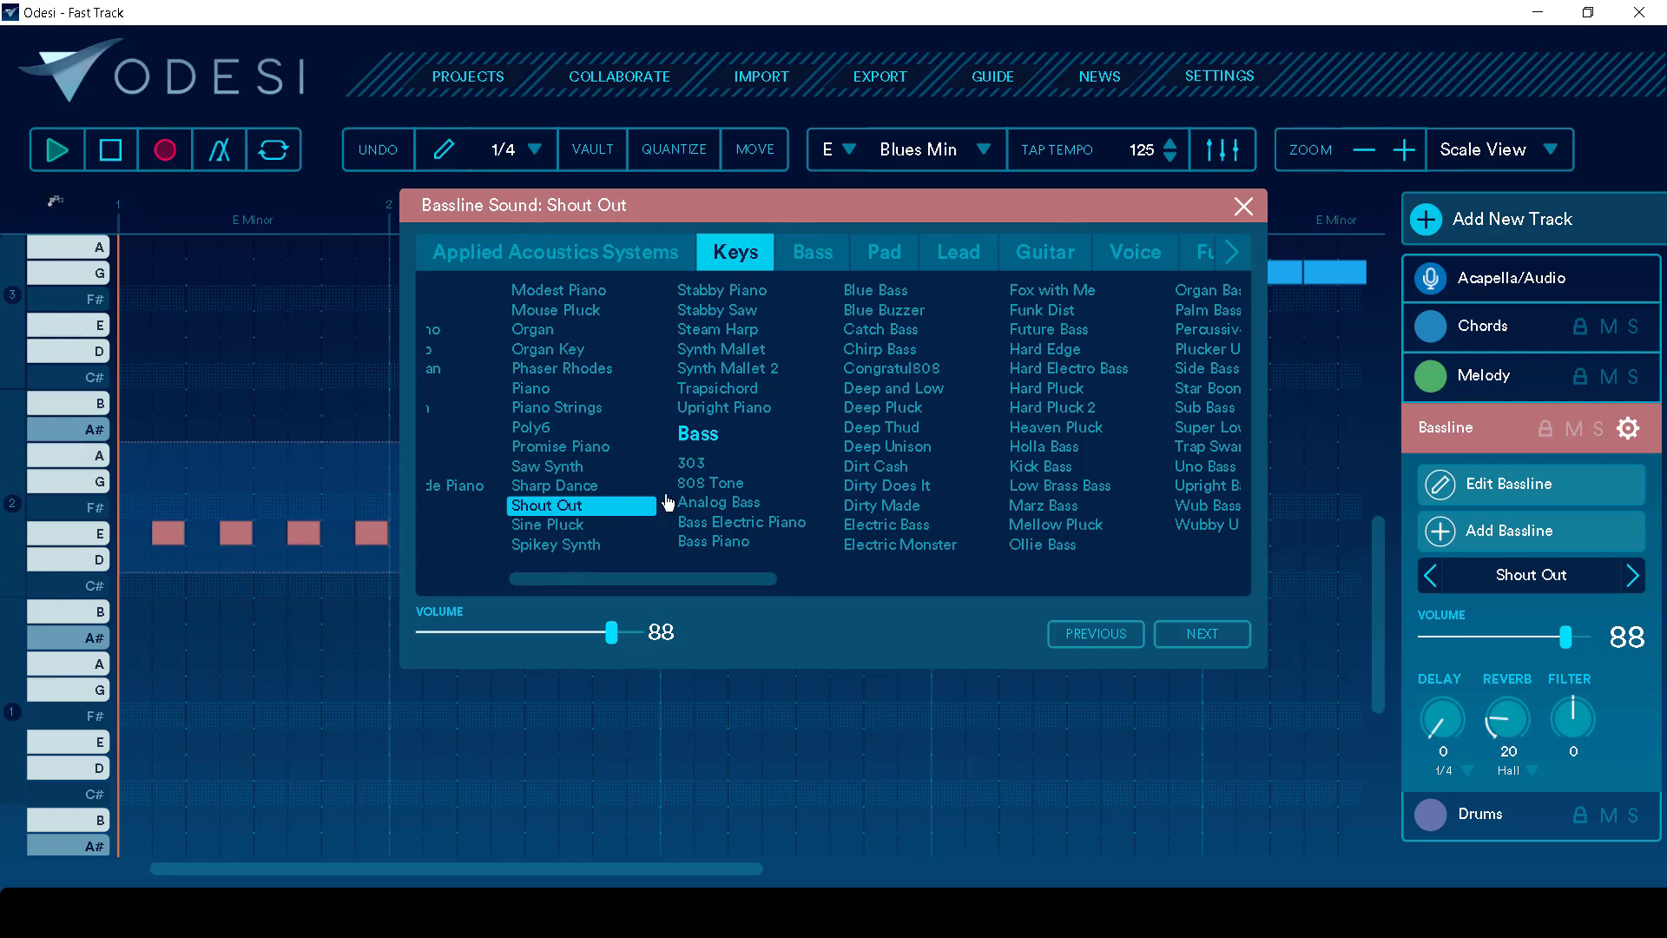
left_click(691, 464)
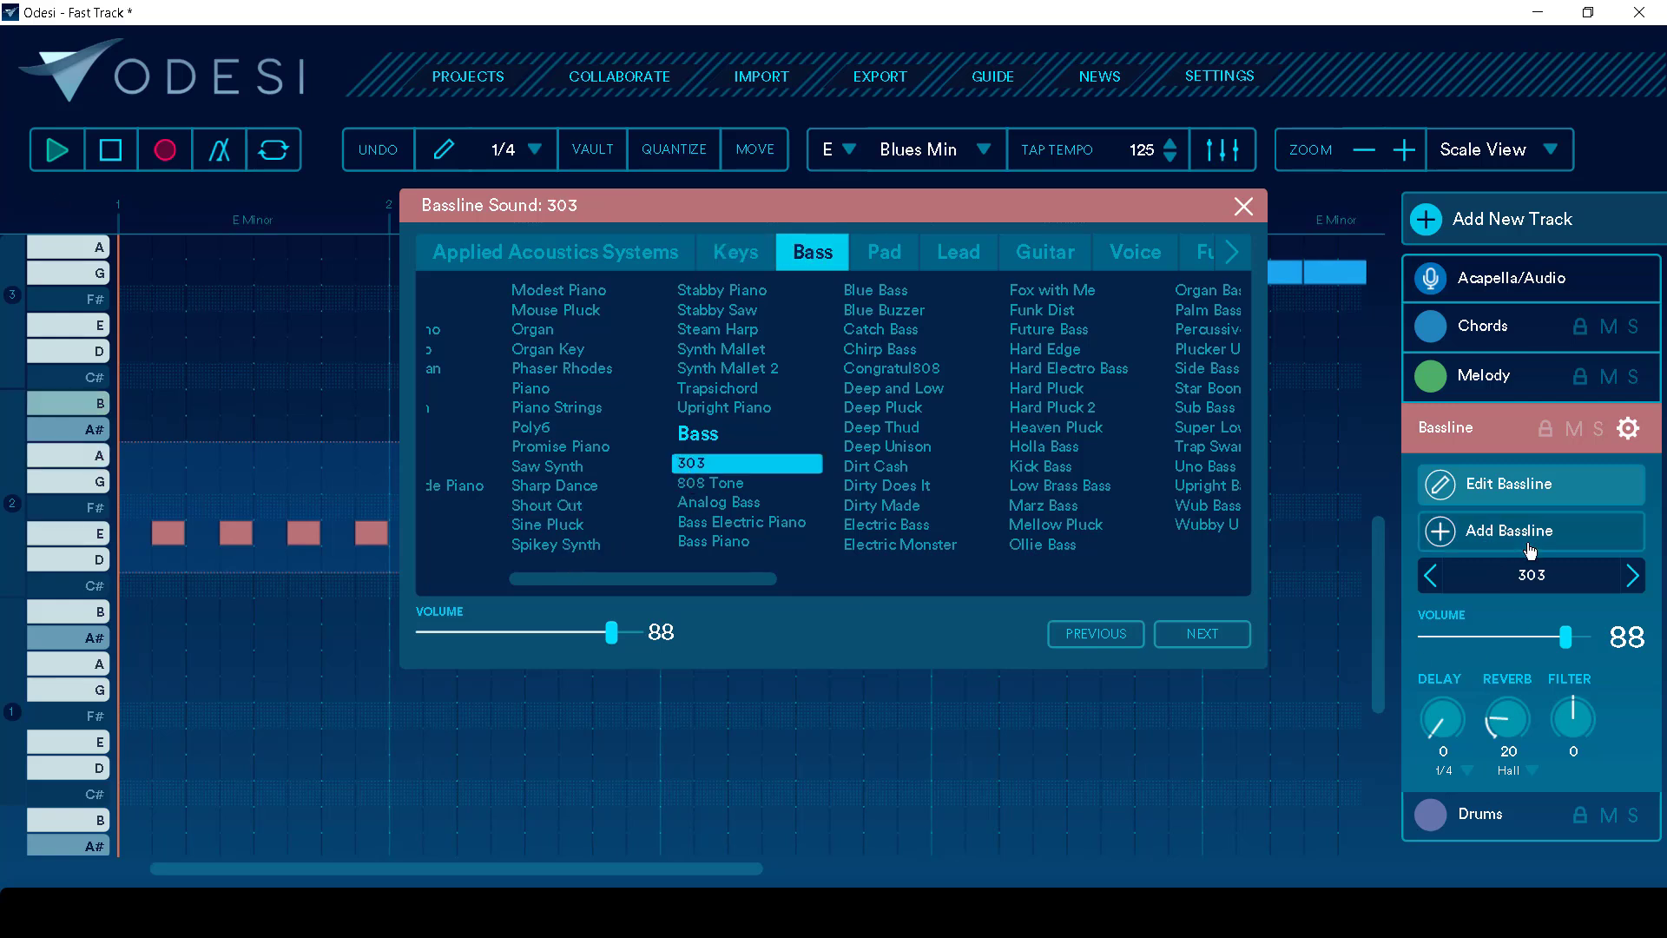
left_click(1244, 205)
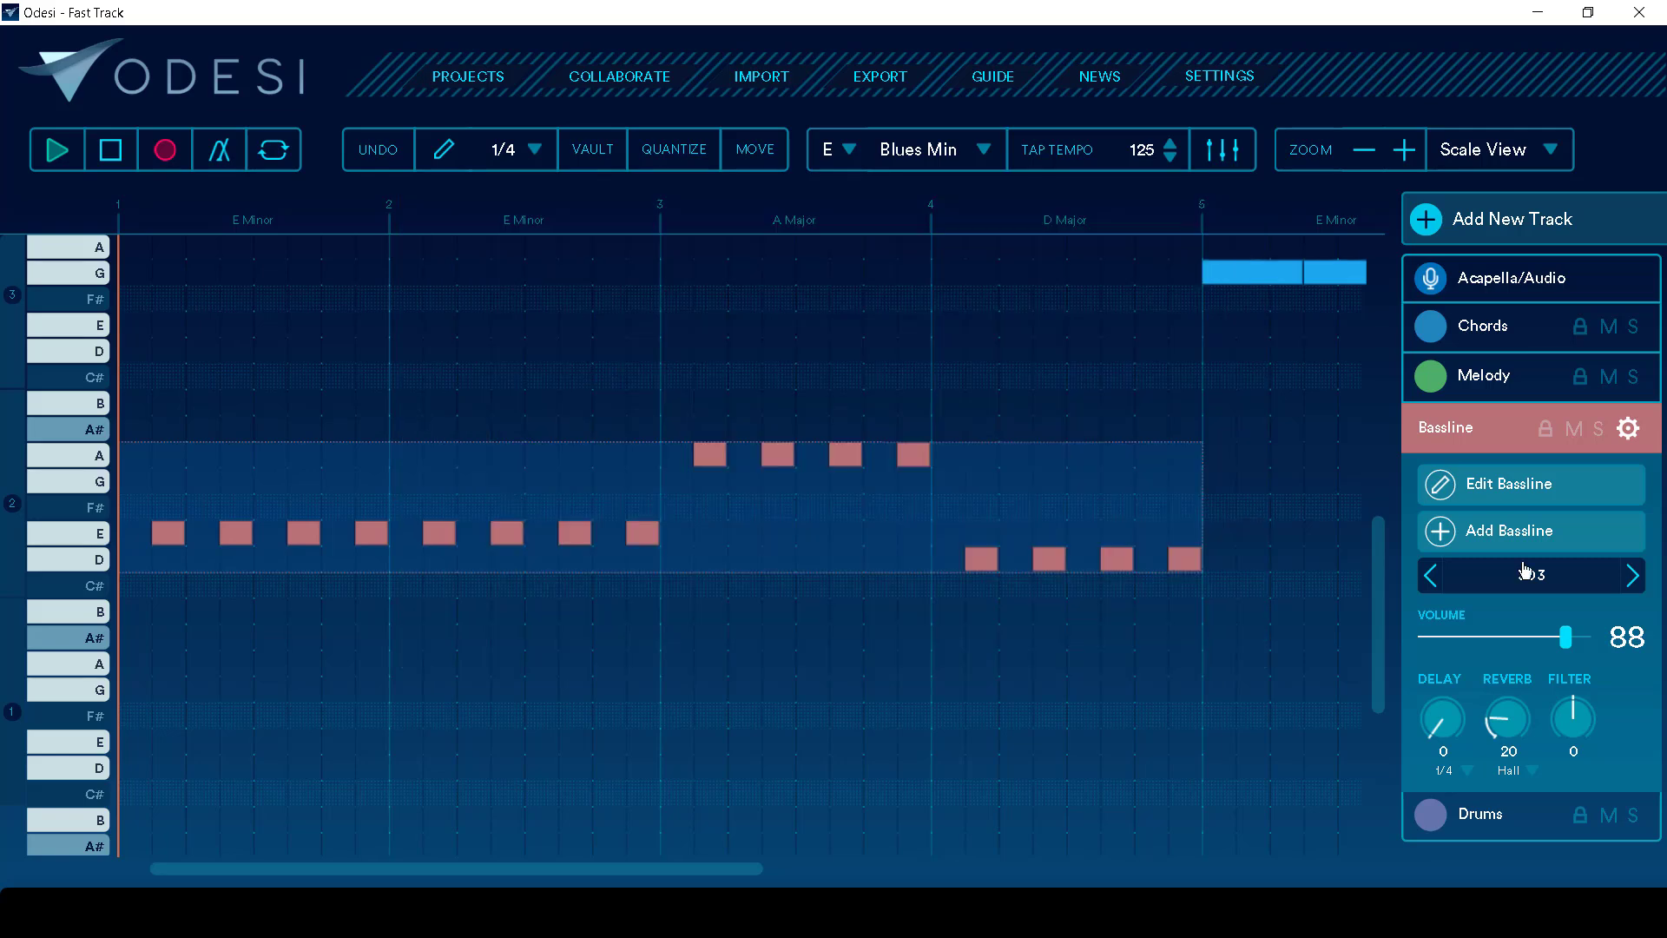
- Set the first bassline's rhythm to Electric and listen to it
left_click(1507, 483)
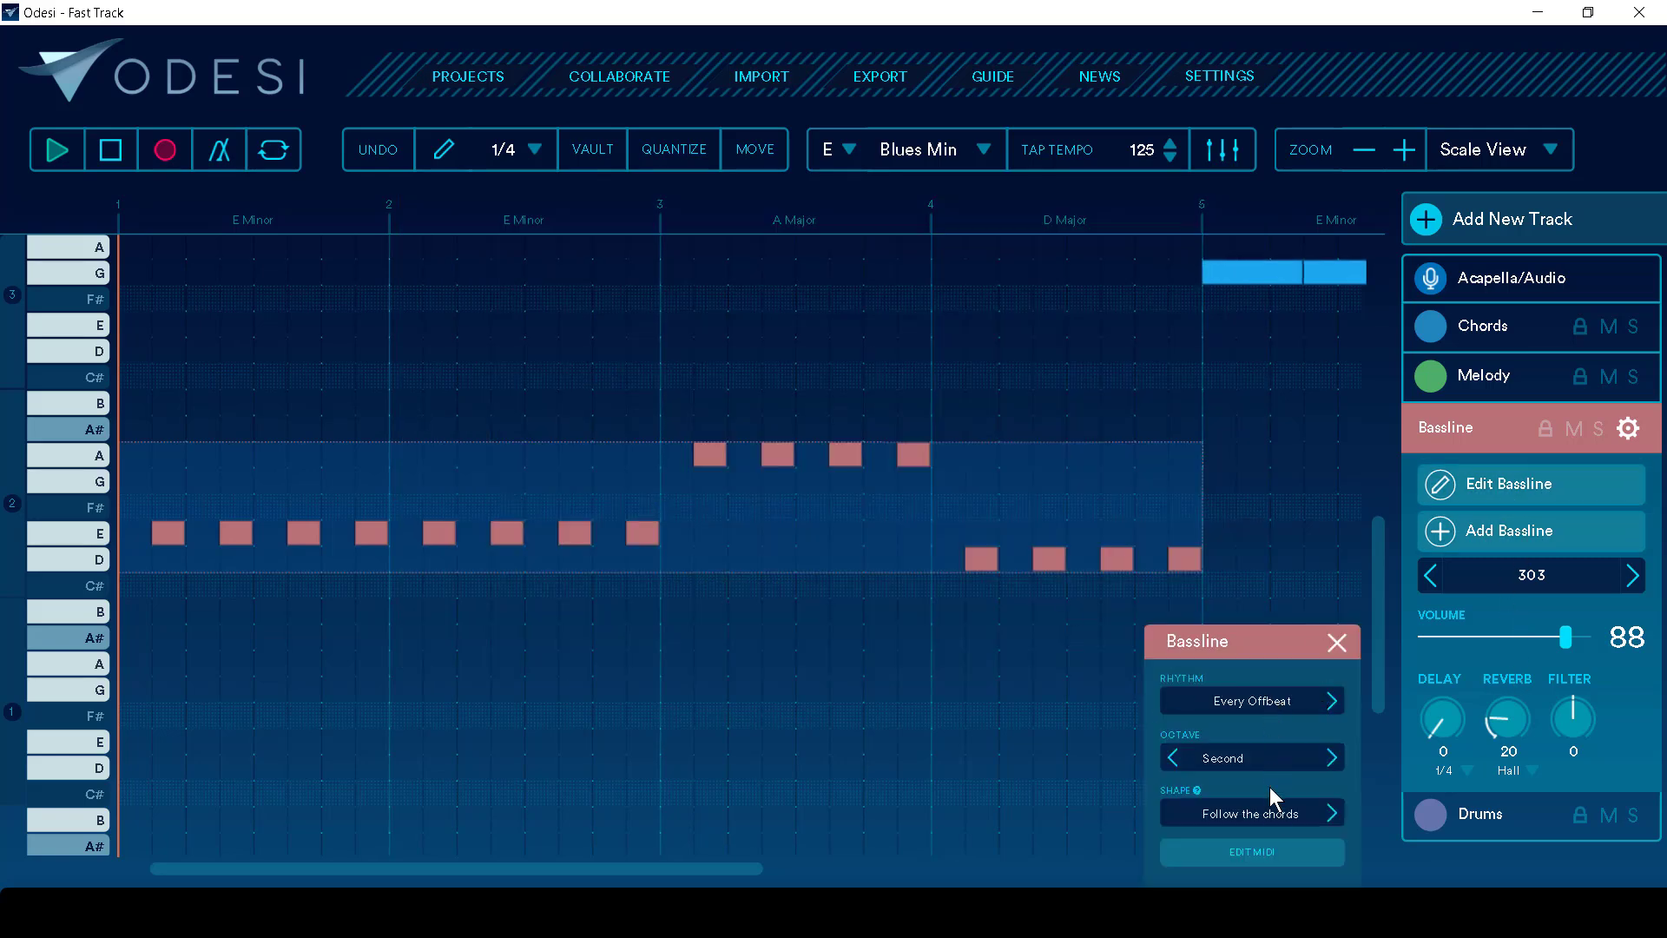
left_click(1268, 705)
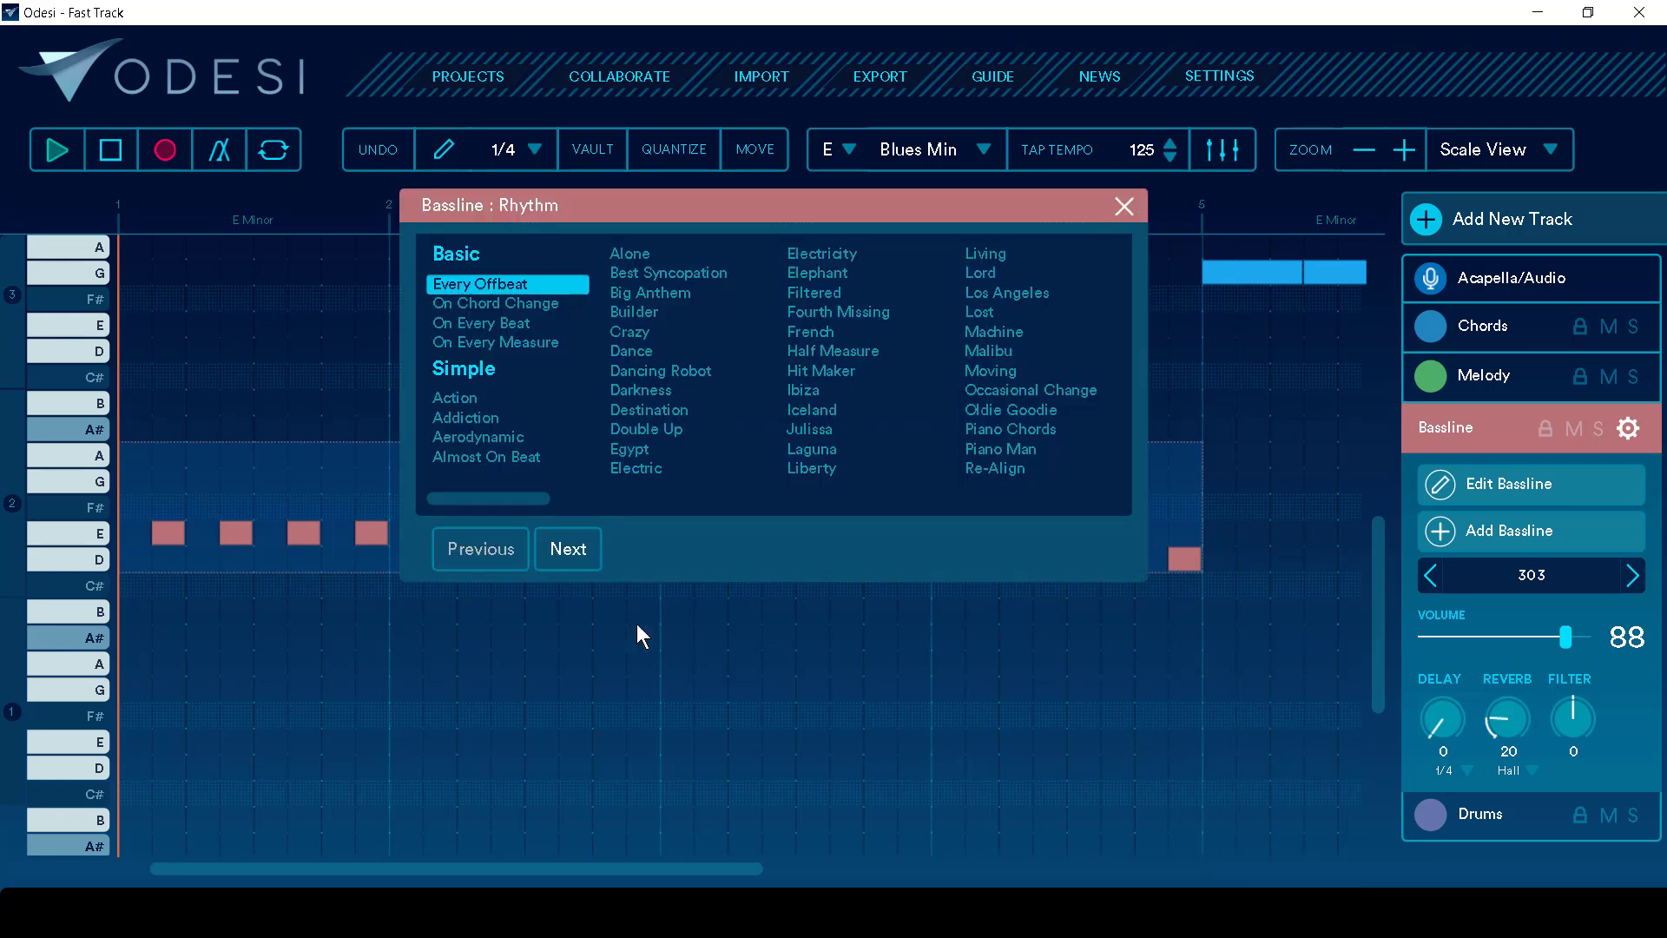
left_click(644, 470)
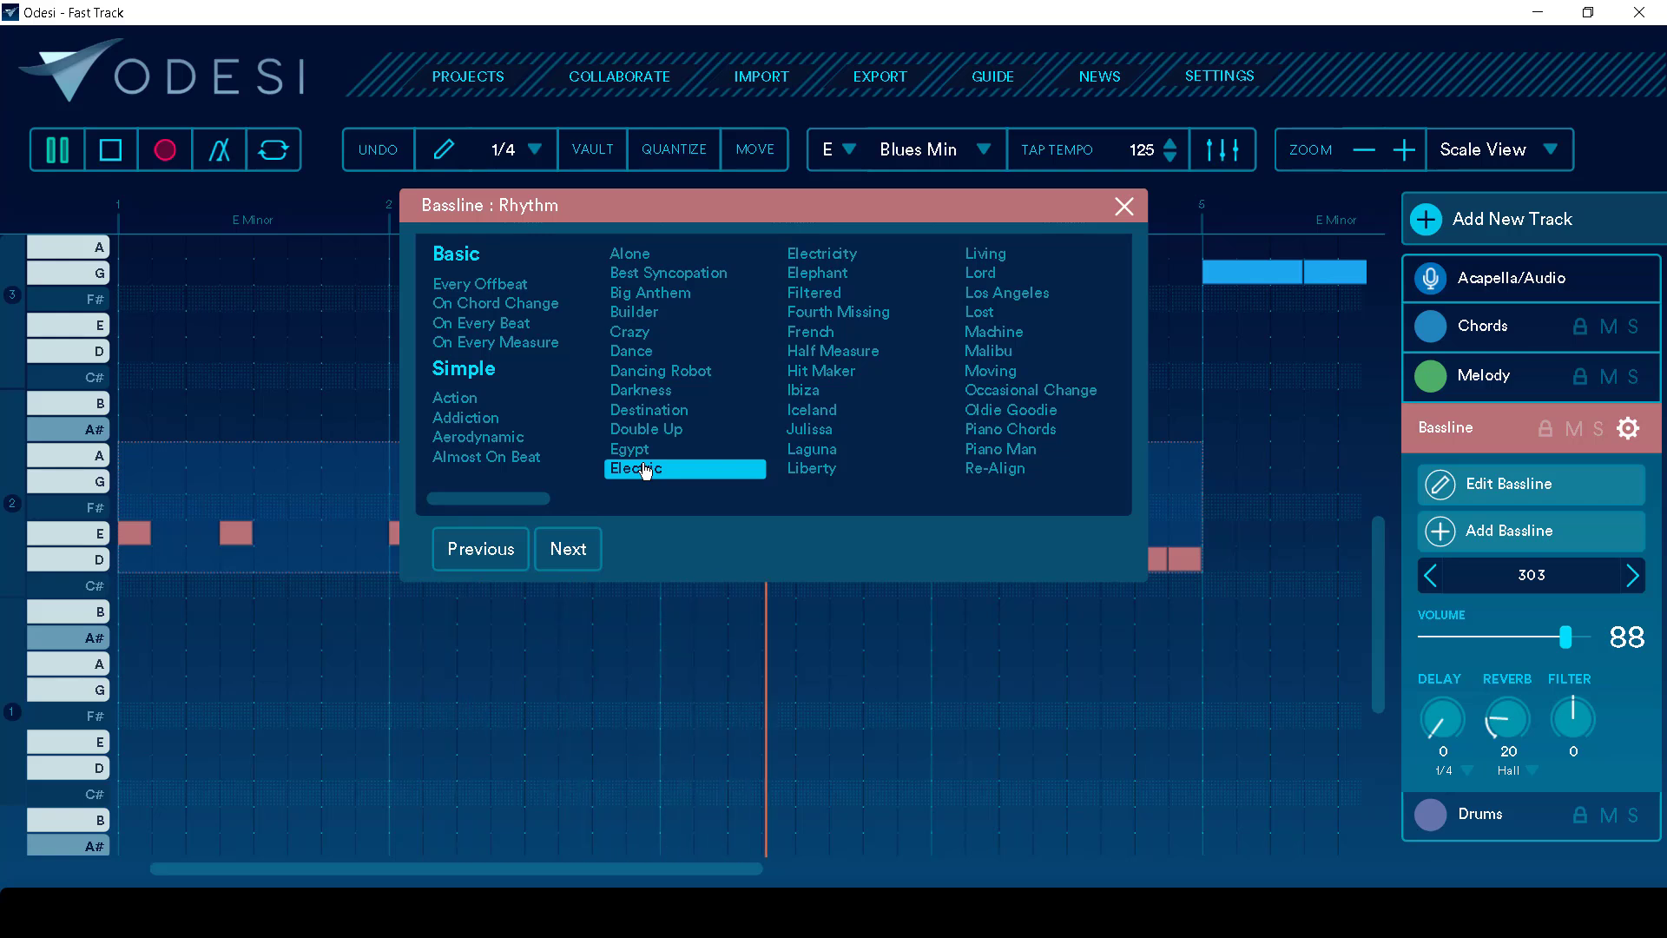
left_click(1129, 213)
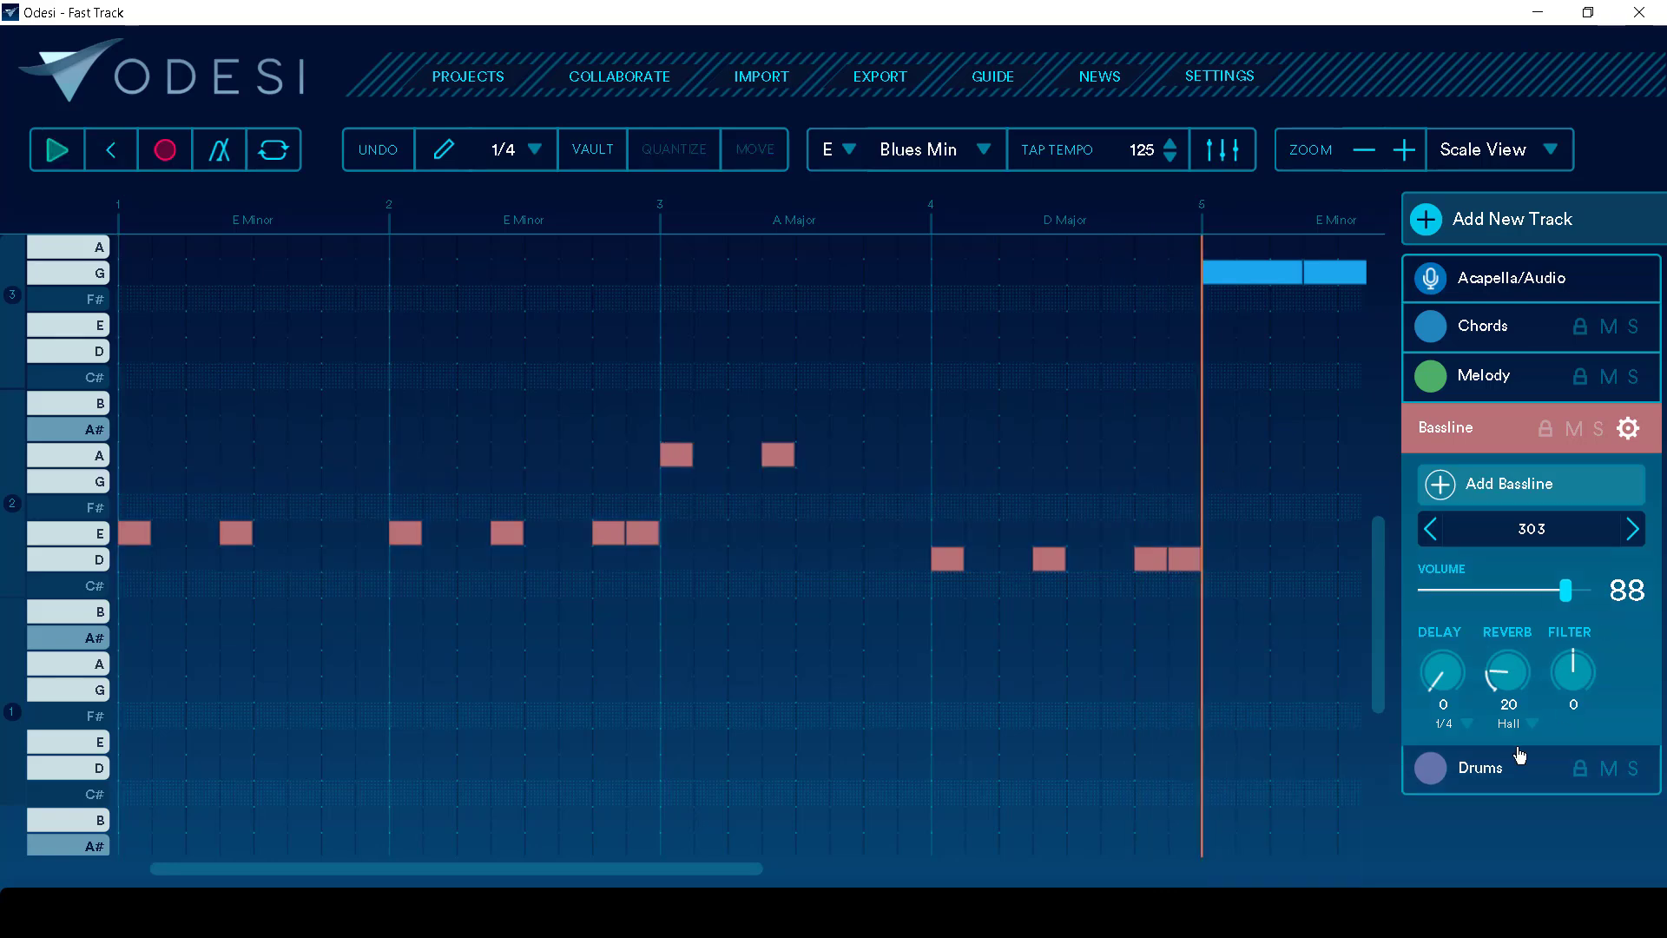
- Add a bassline under the second chord progression, try the Egypt rhythm on it and play it back
left_click(1493, 484)
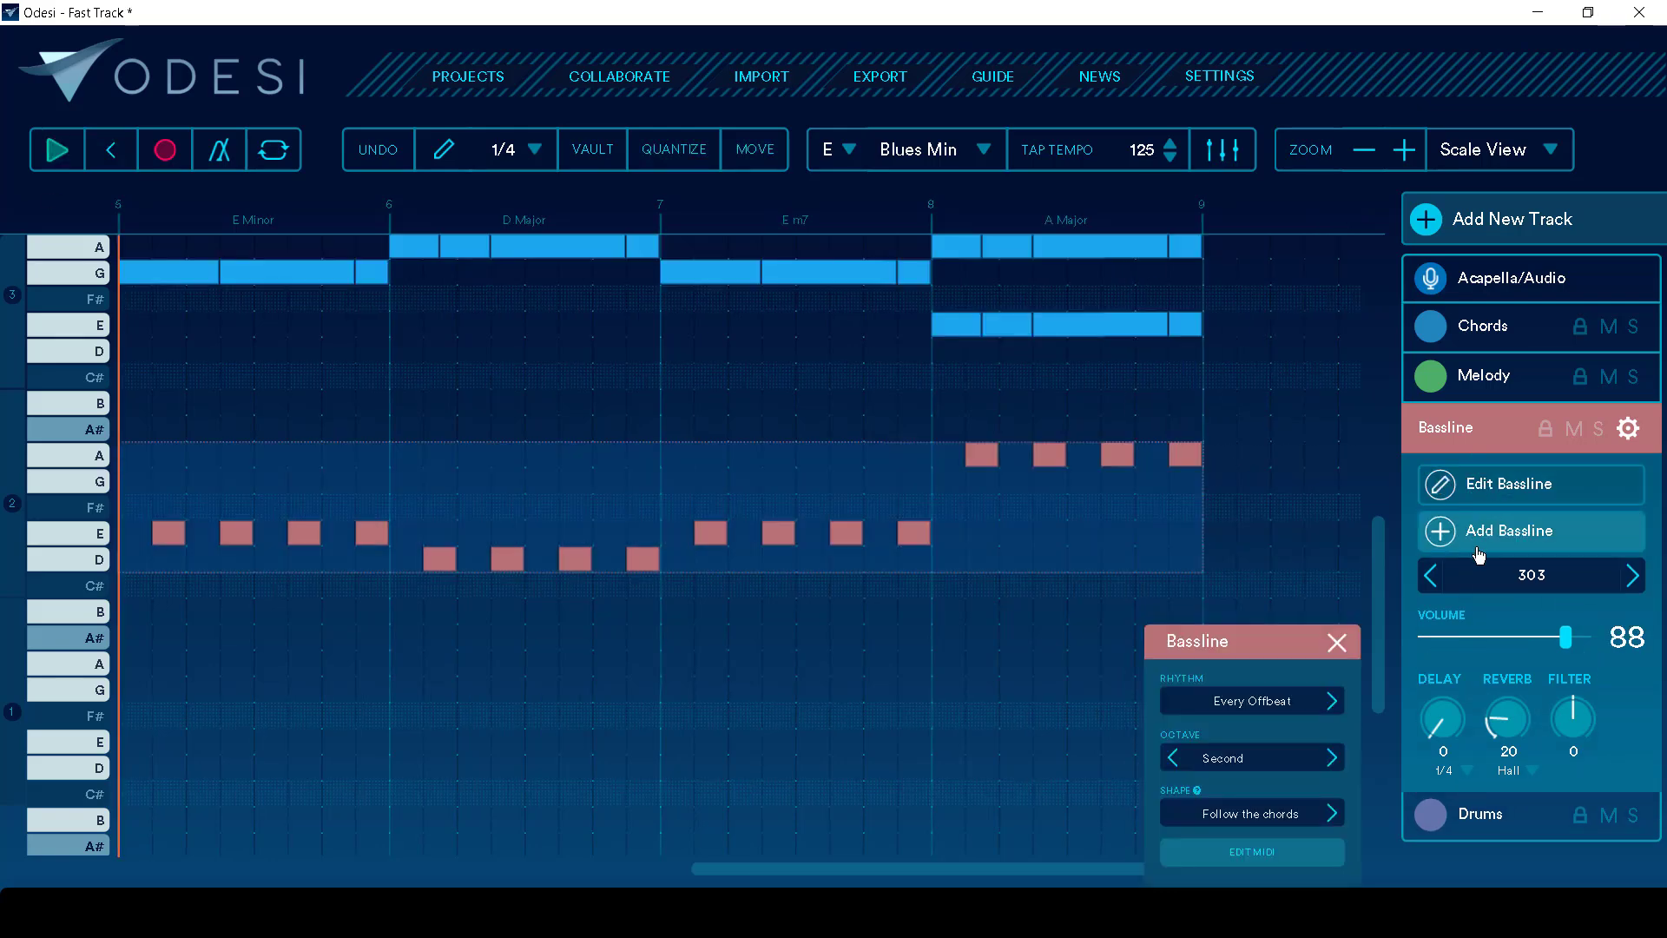
left_click(1299, 702)
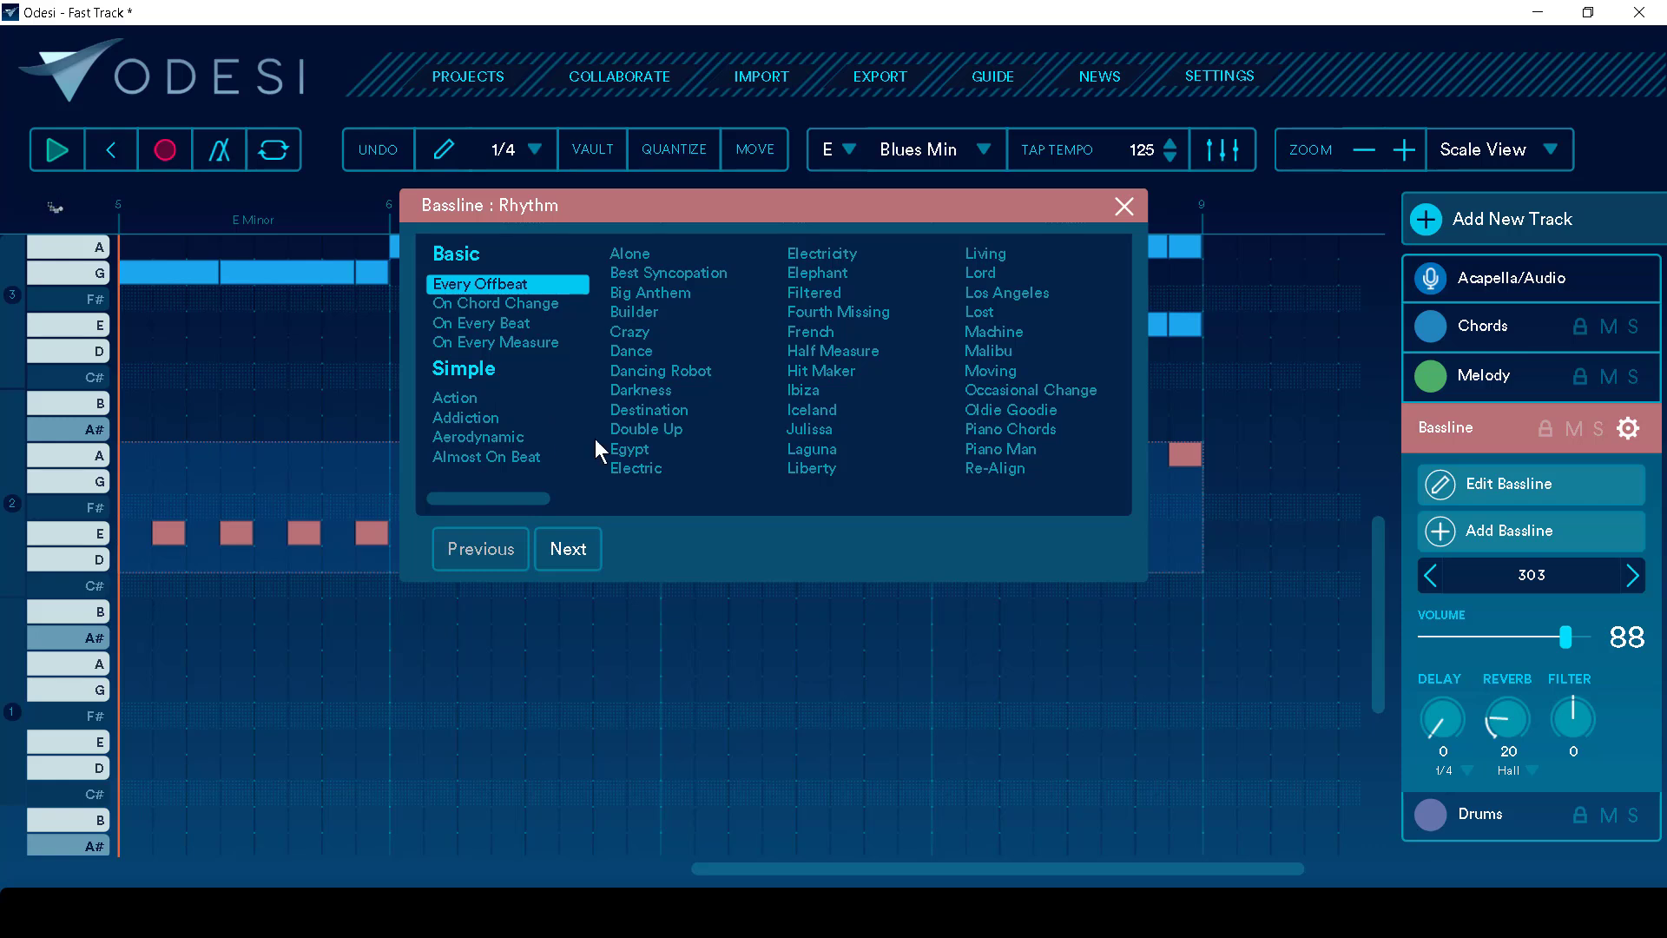
left_click(613, 451)
left_click(1124, 208)
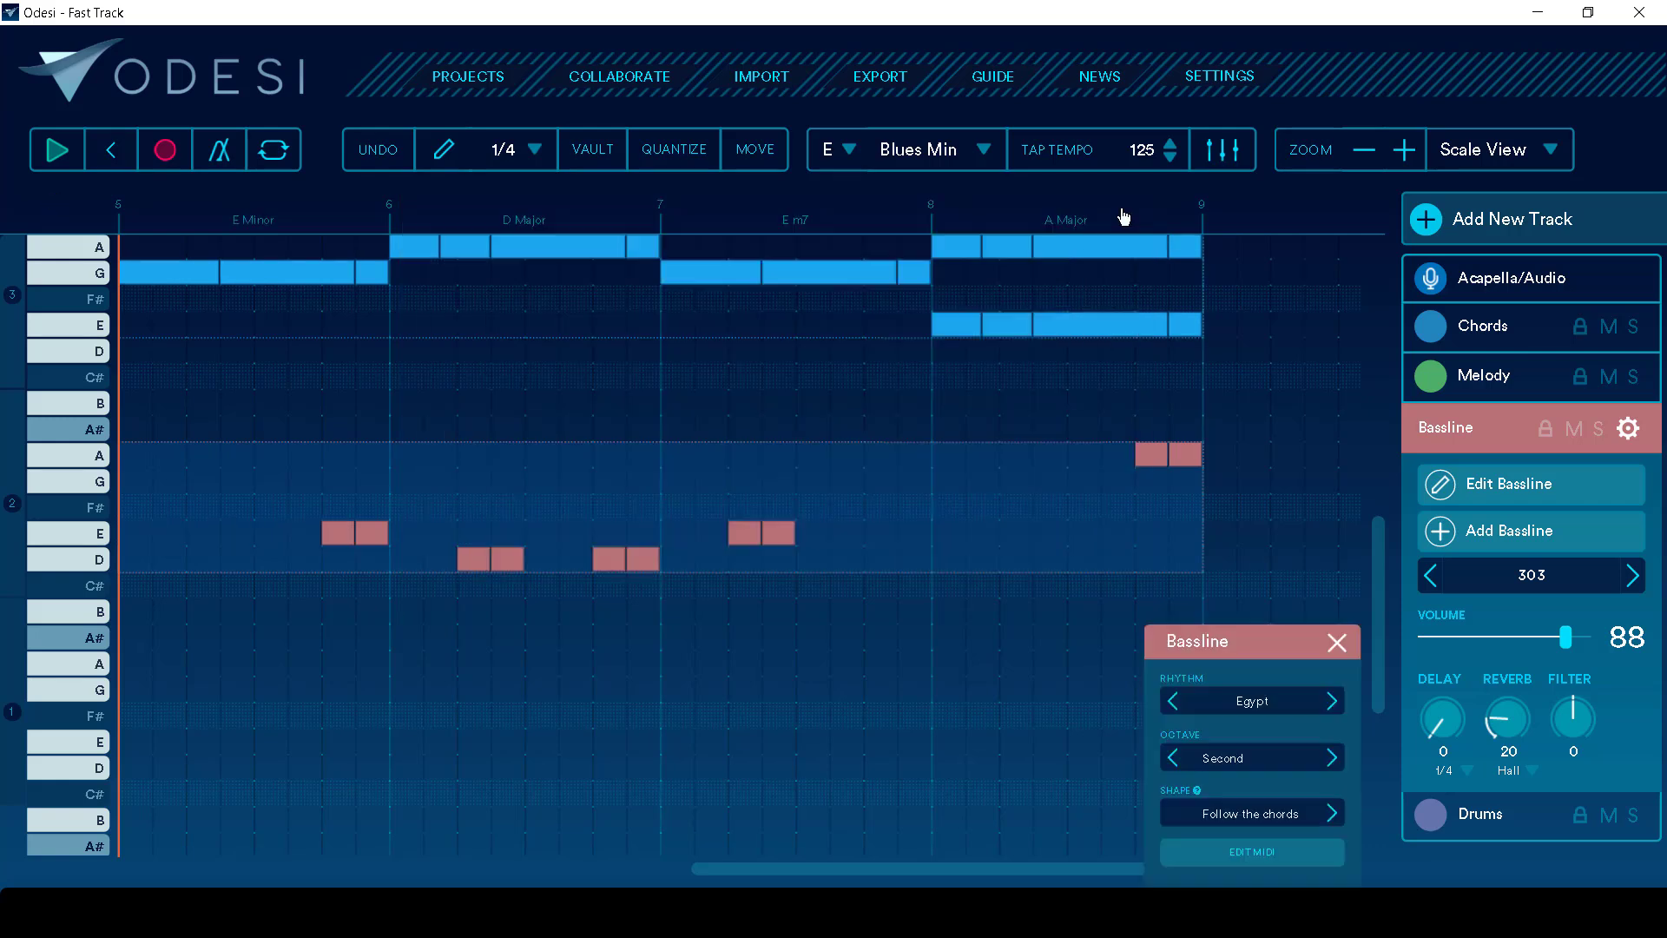
key("space")
left_click_drag(946, 867, 881, 851)
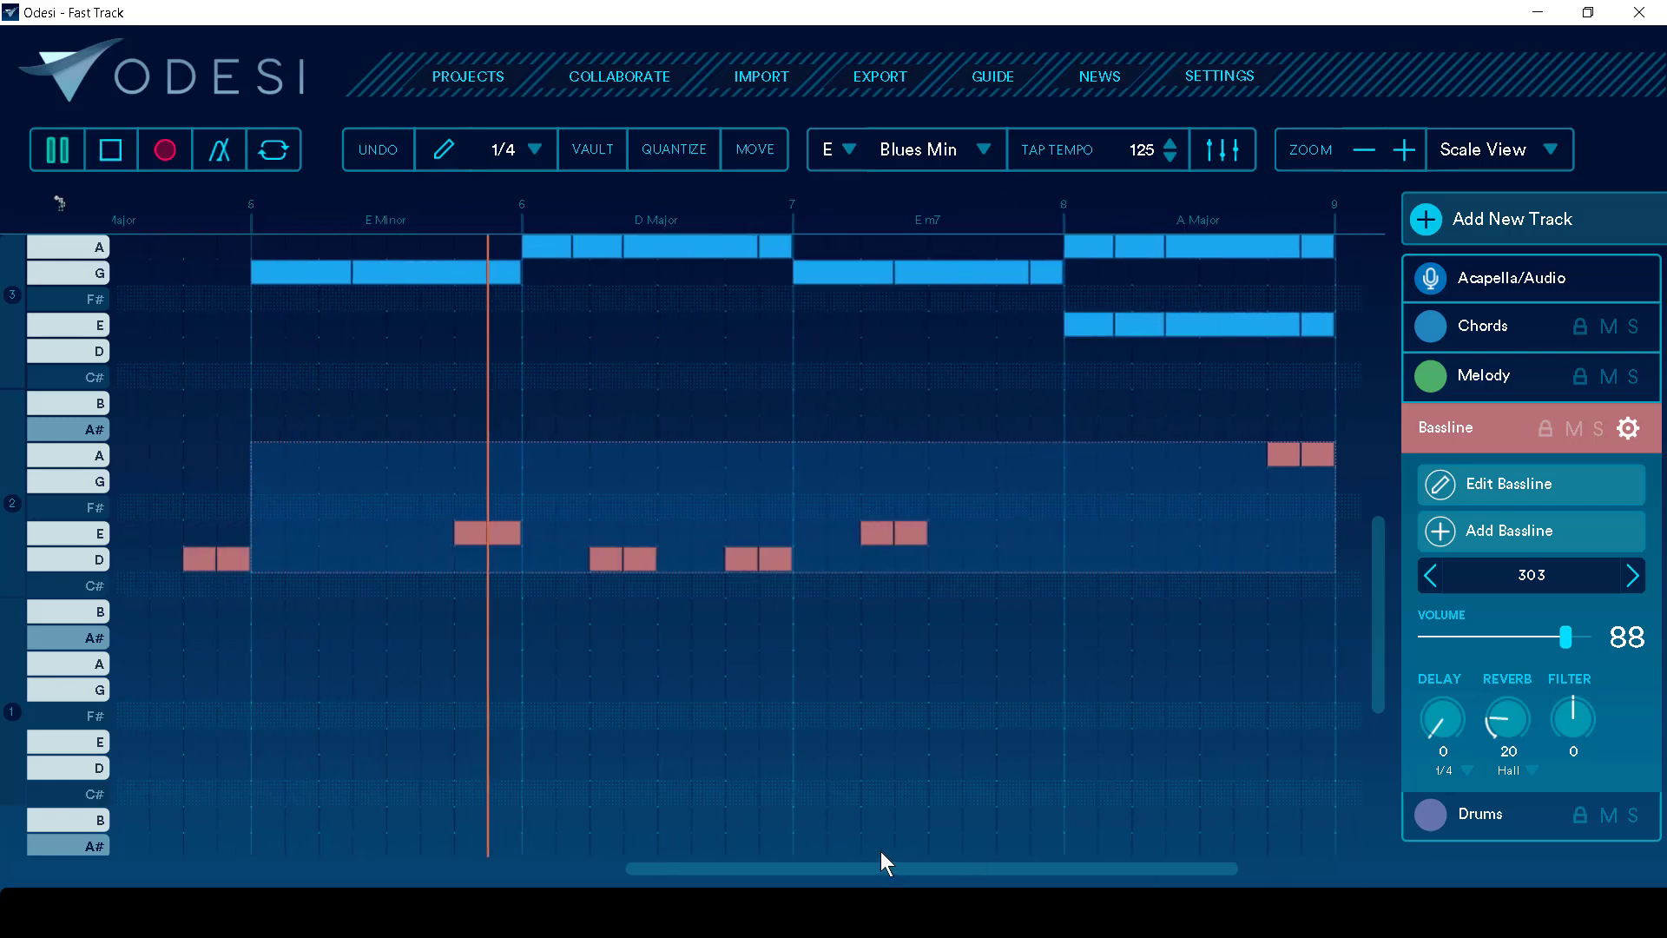
left_click_drag(680, 868, 494, 869)
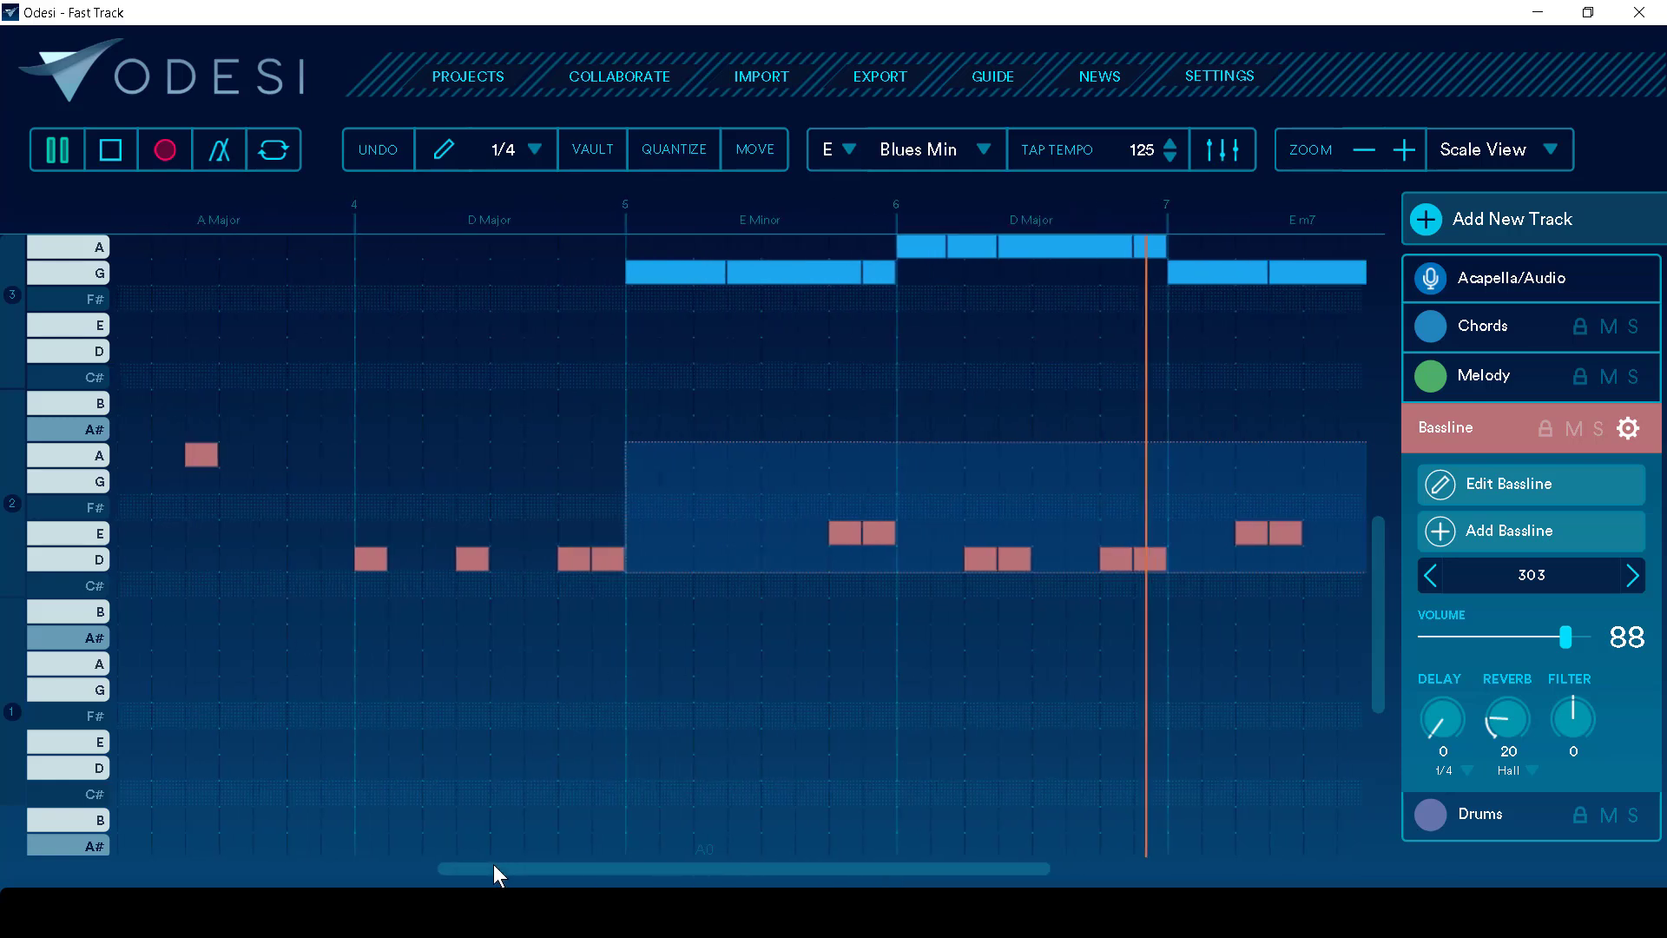
- Set the second bassline's rhythm to Electric to match the first bassline and listen to the result
left_click(483, 567)
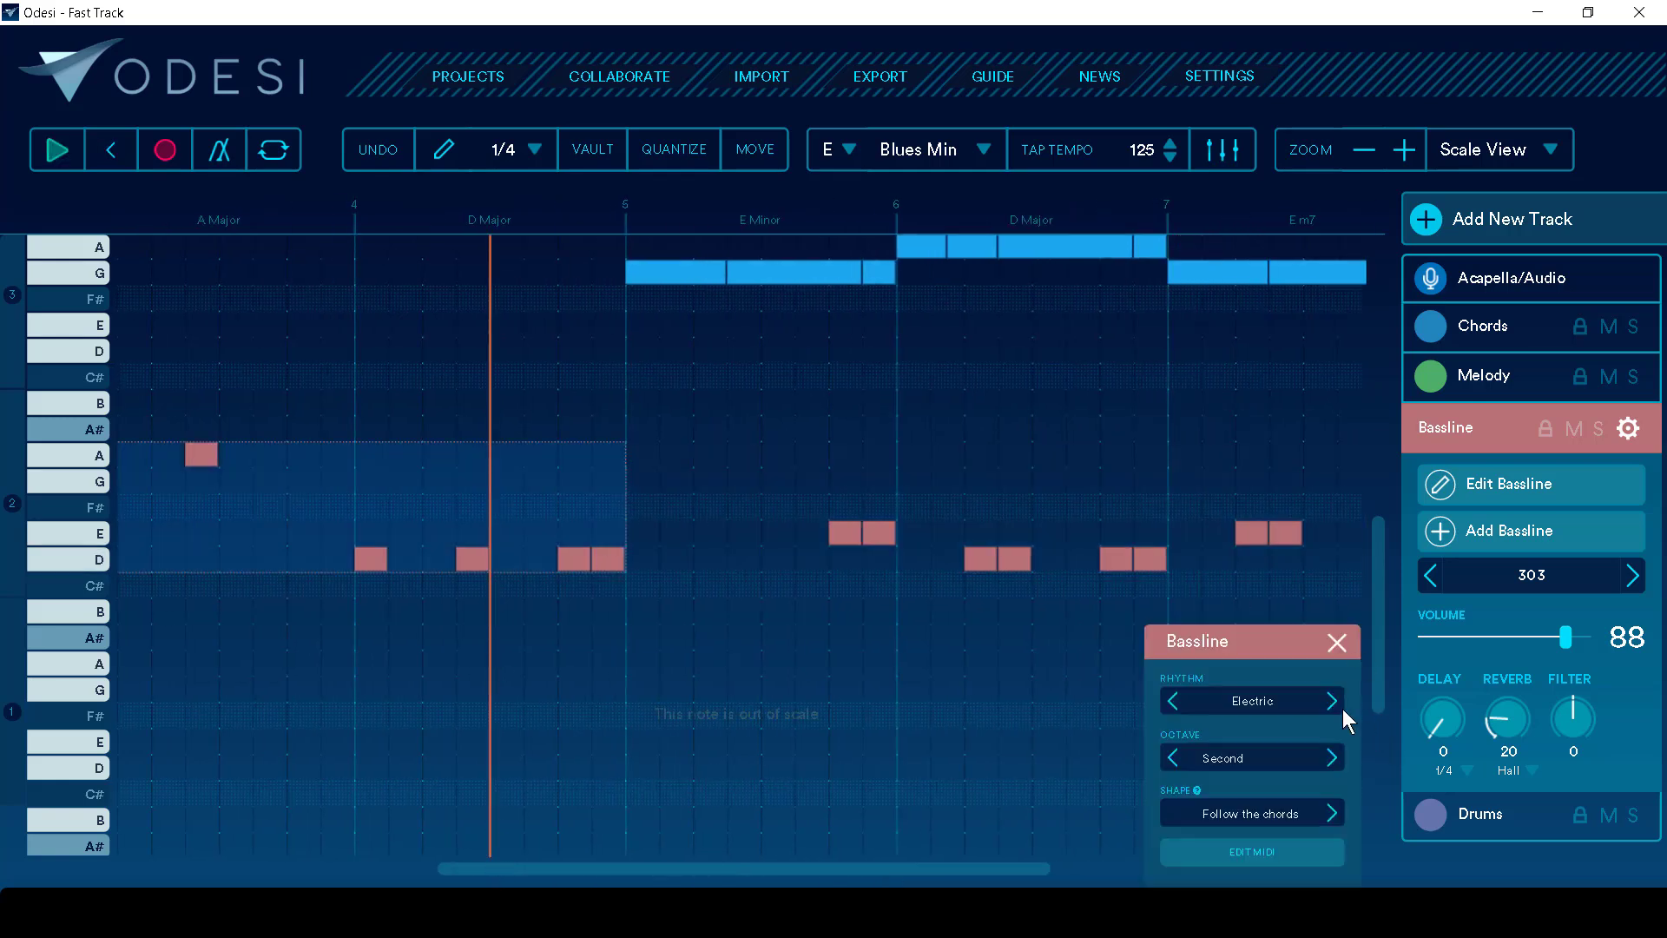
left_click(850, 532)
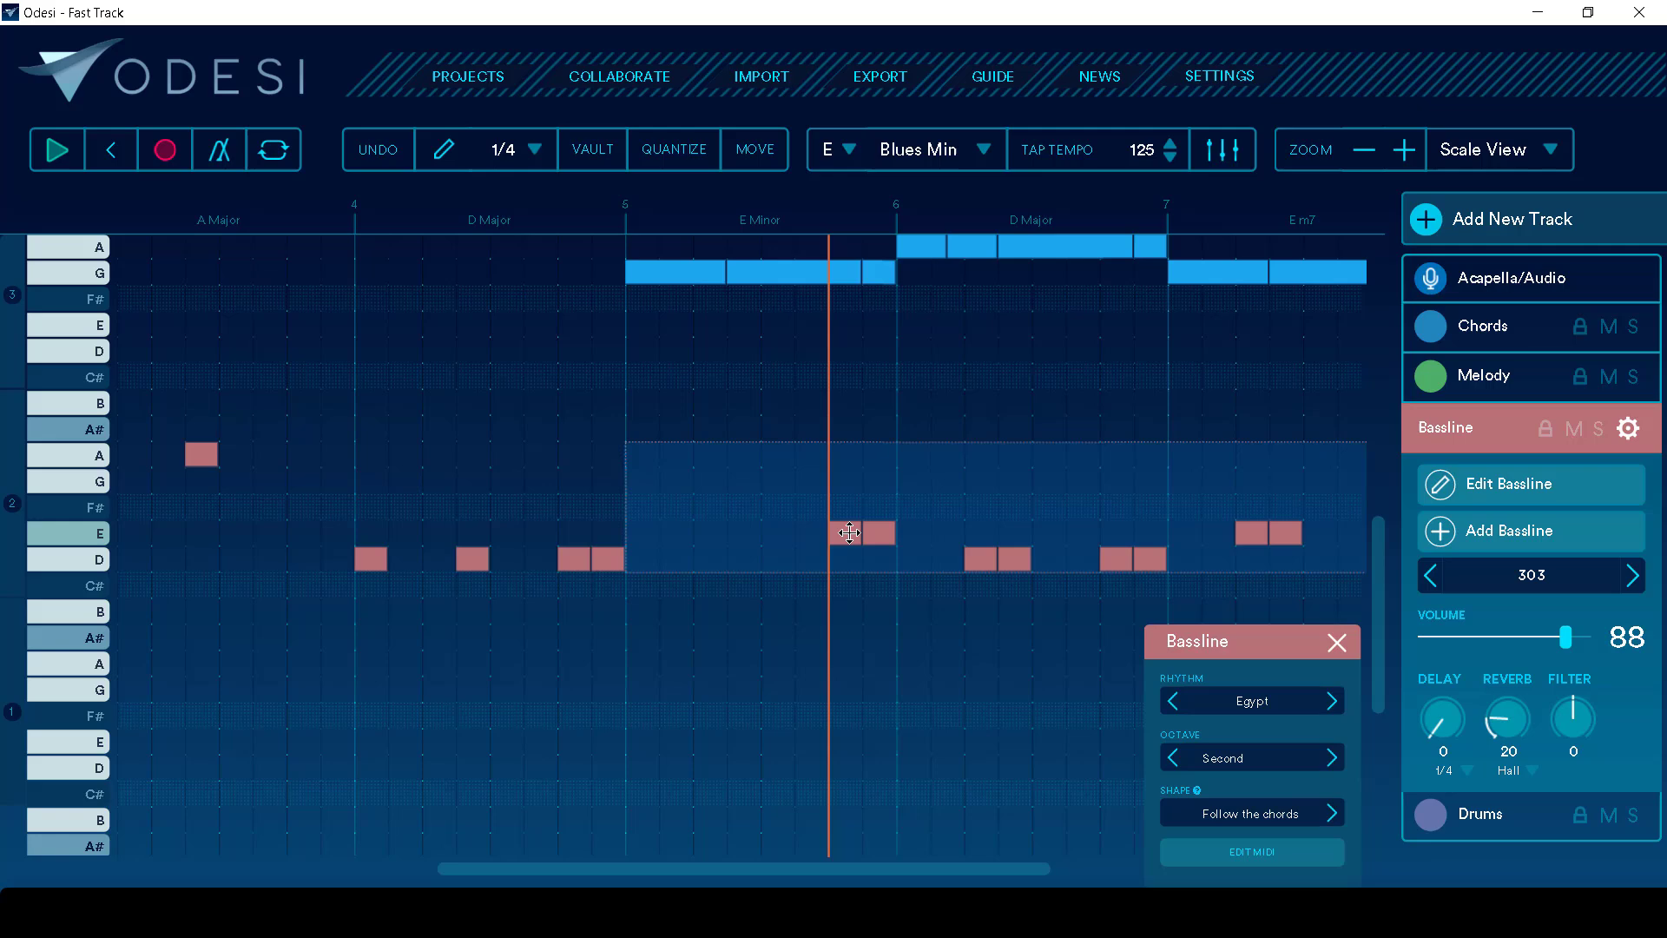
left_click(1224, 704)
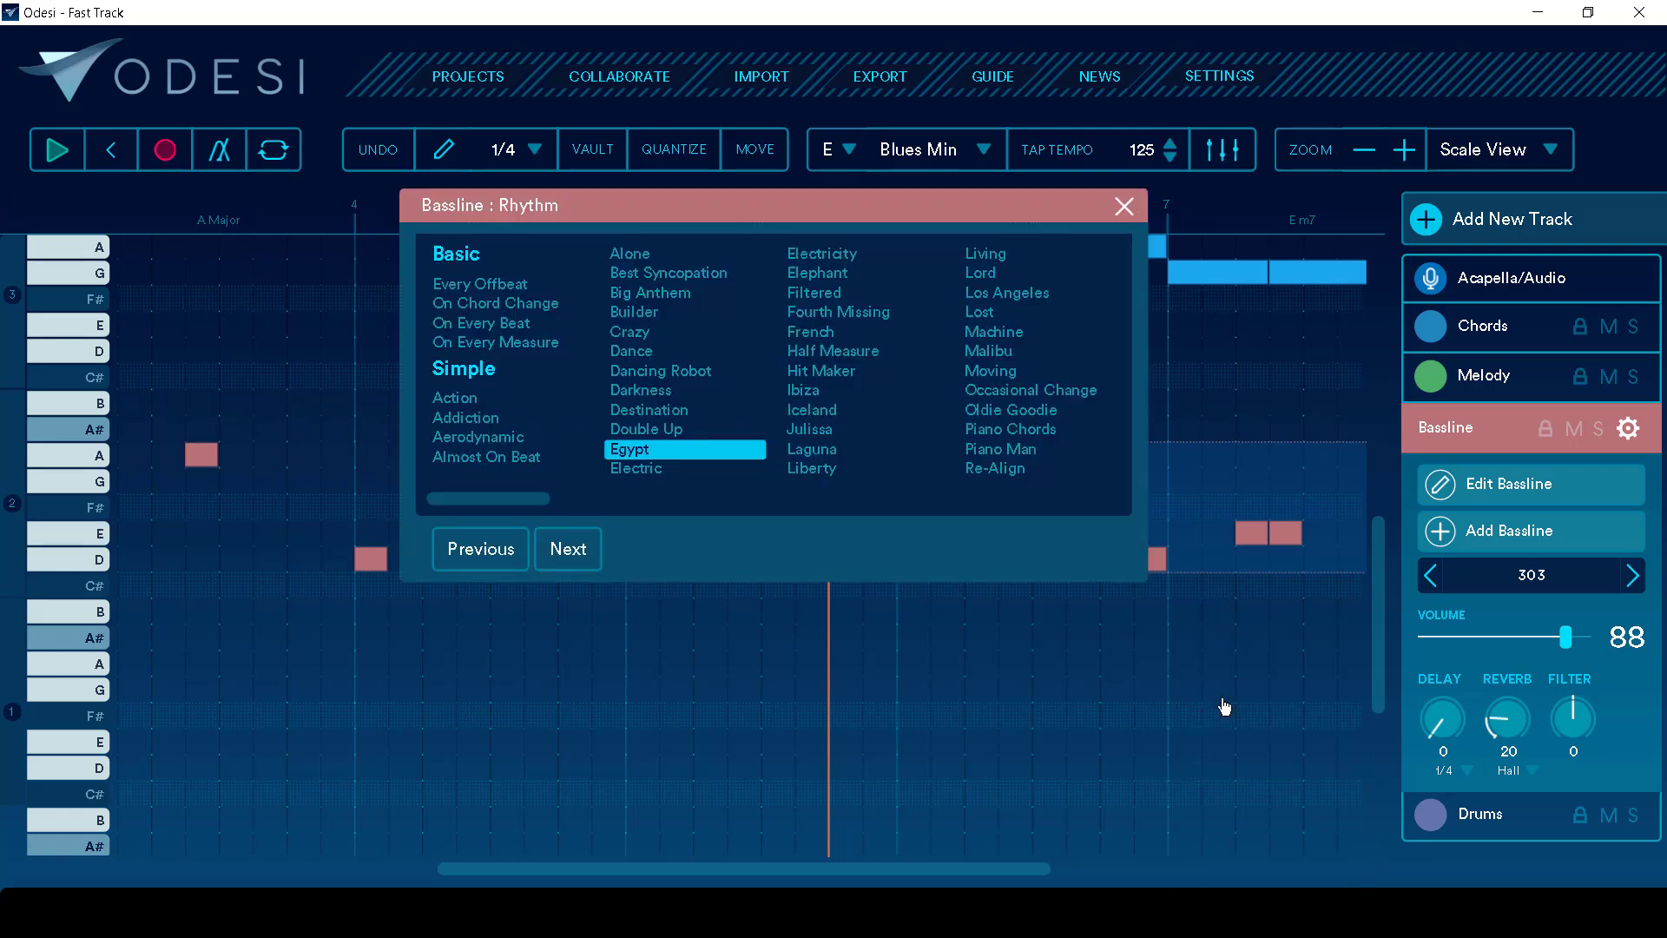
left_click(620, 470)
left_click(1129, 207)
key("space")
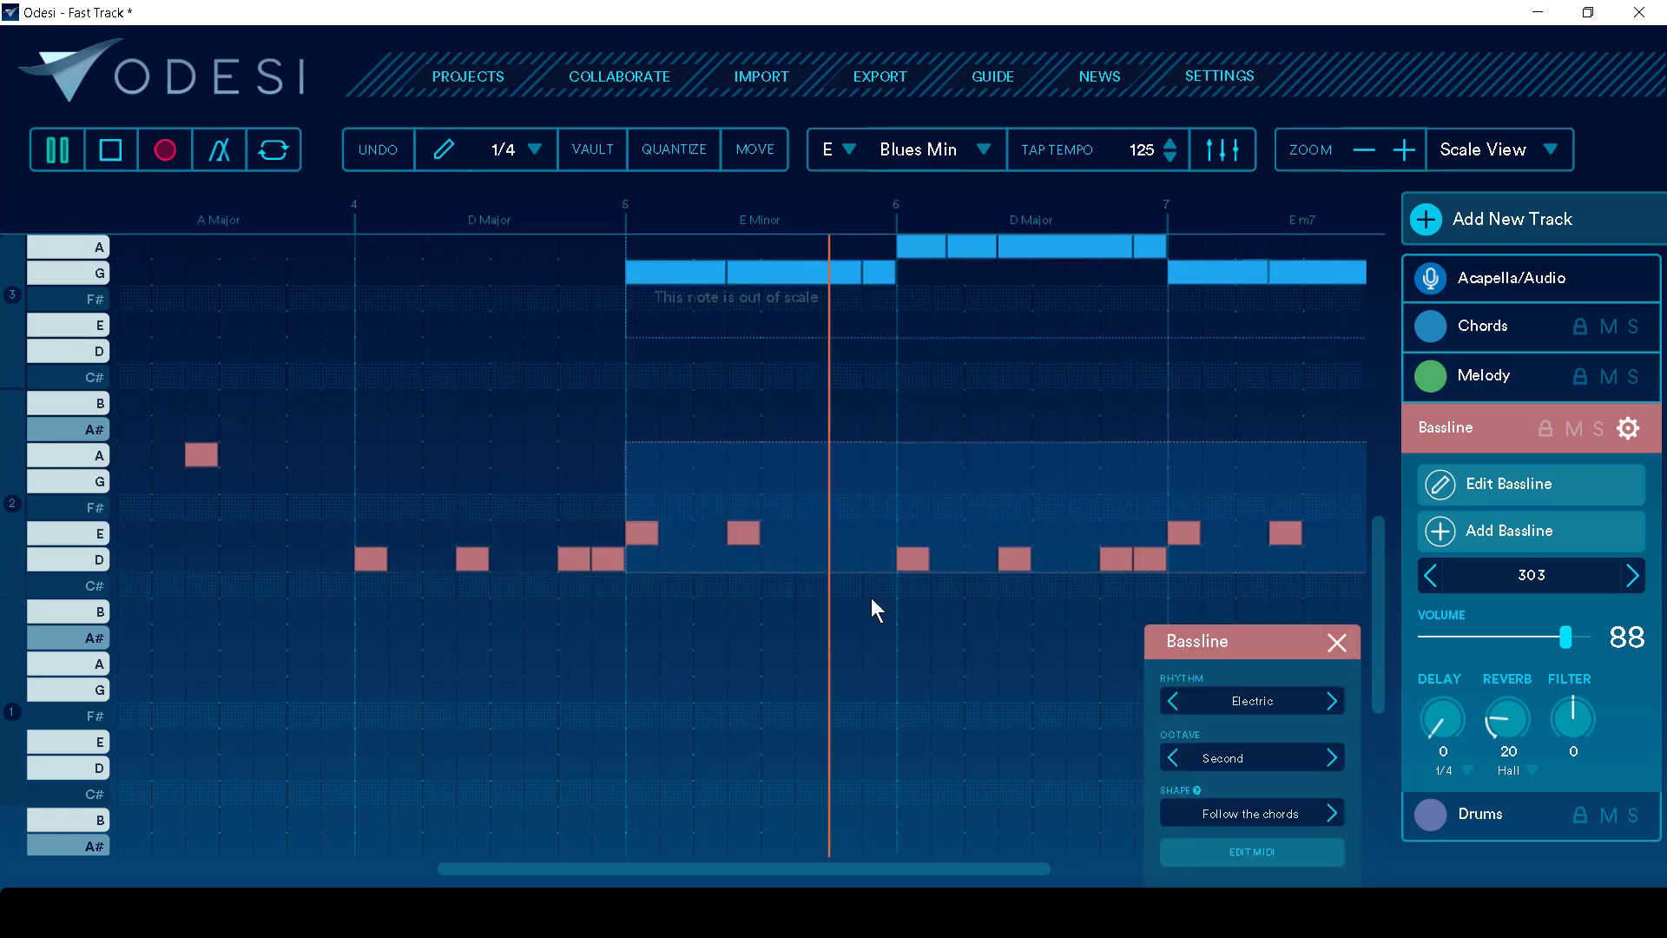
left_click_drag(766, 870, 623, 868)
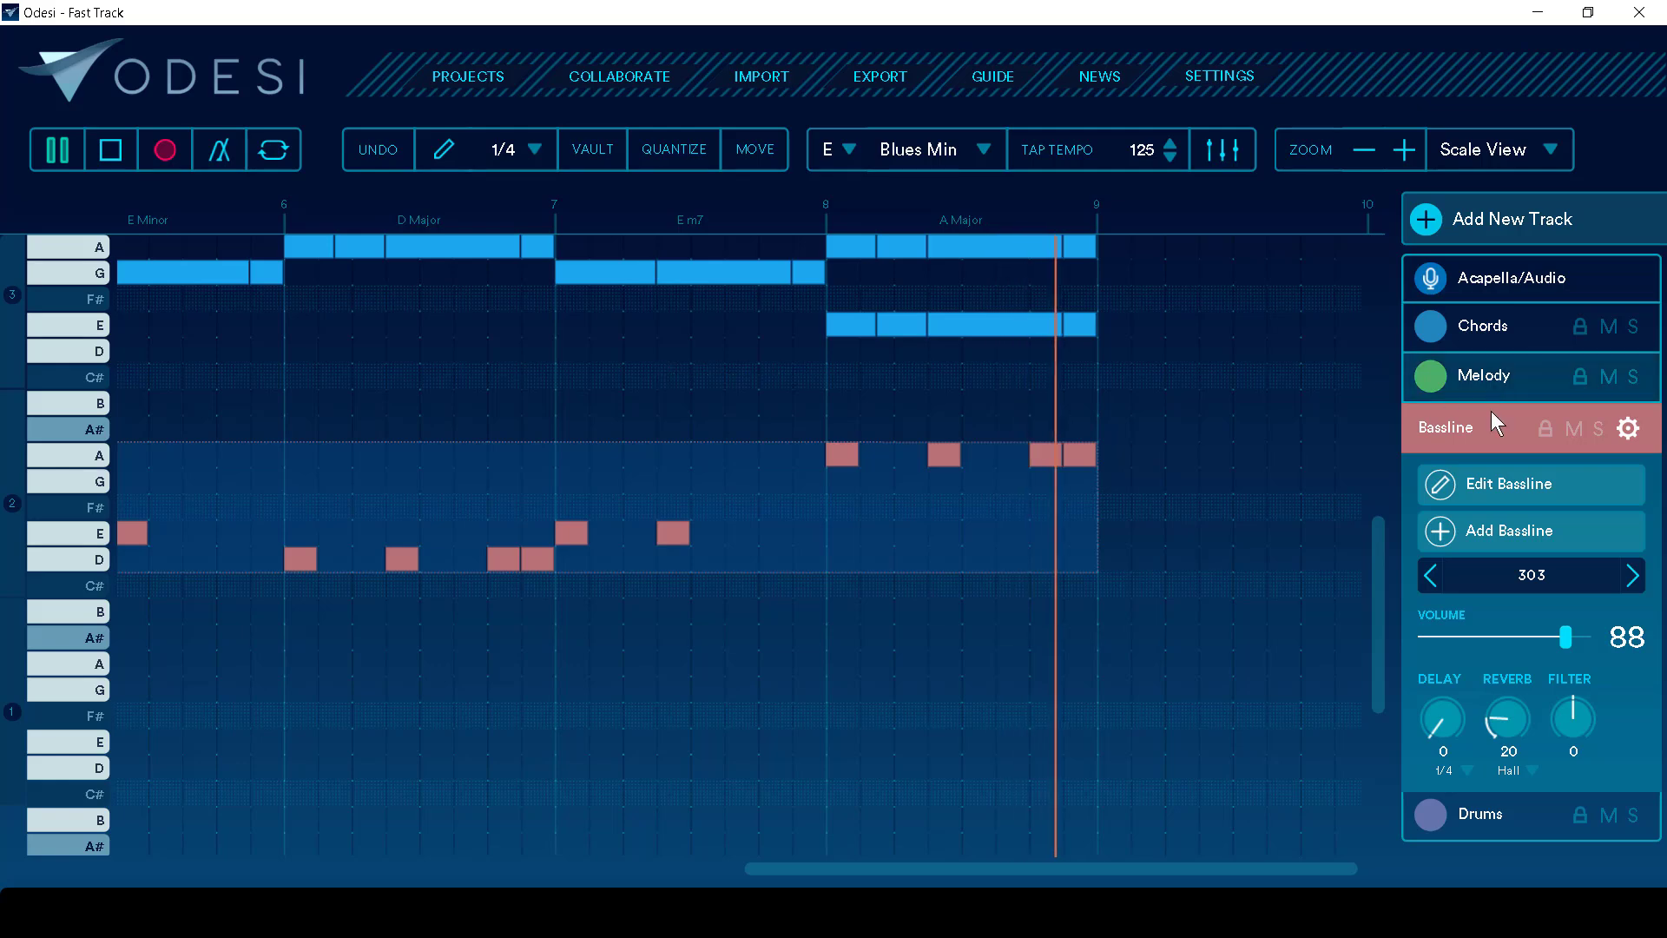
key("space")
- Choose the 808 kit as the Drums layer's sound and add drums under the chord progressions
left_click(1456, 431)
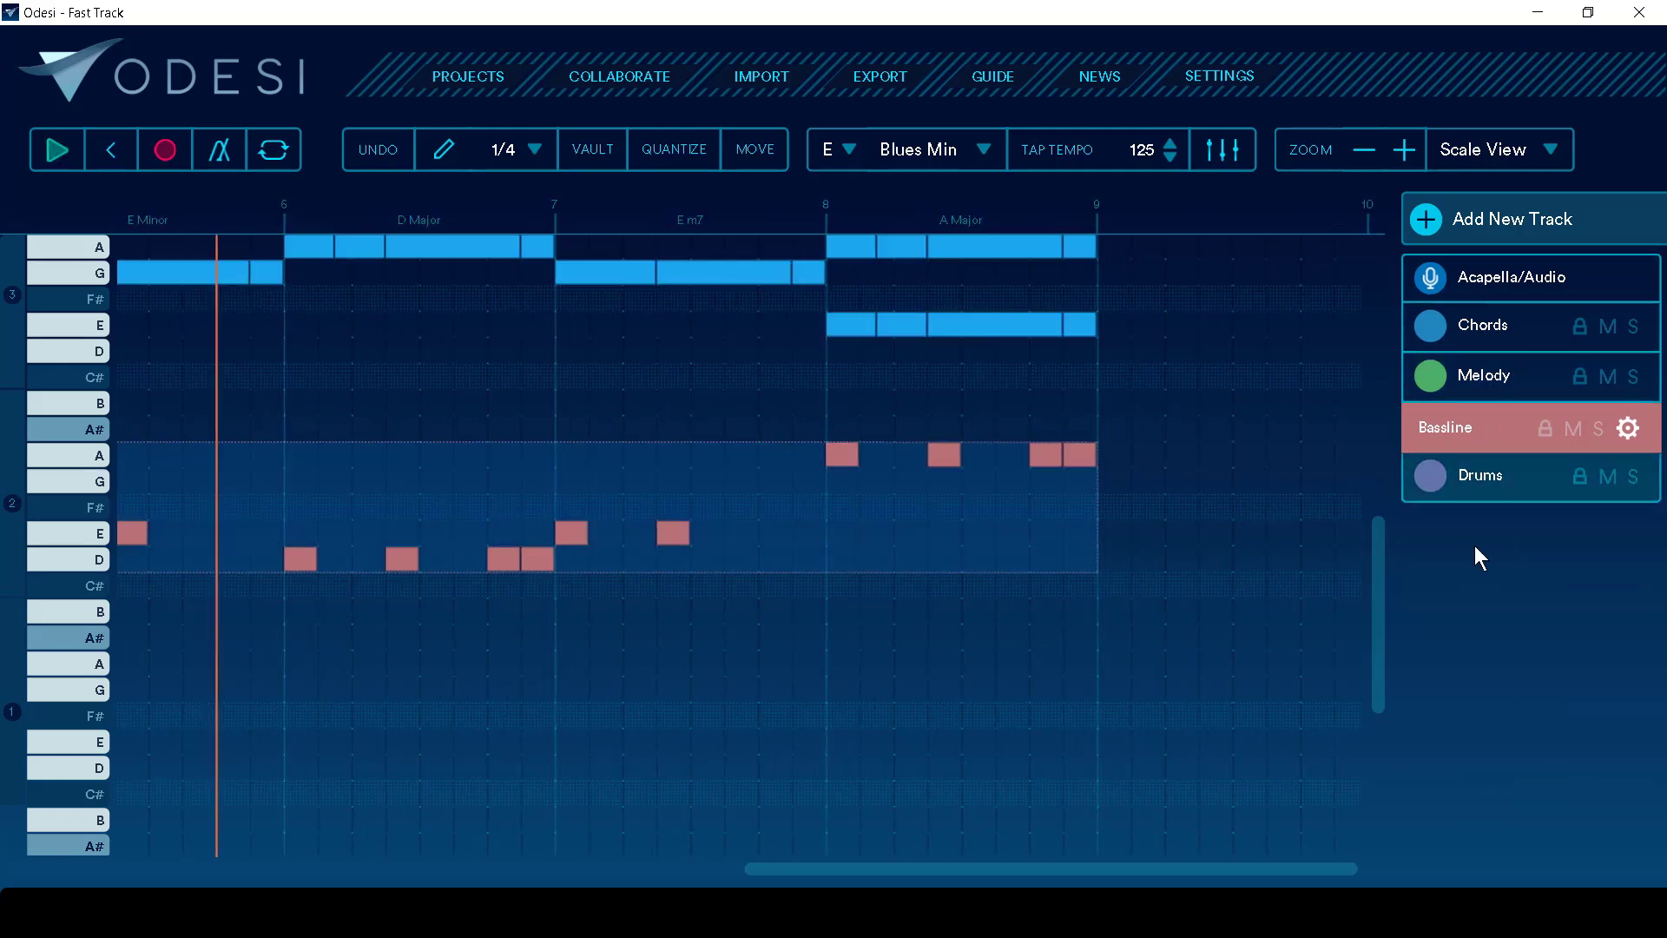
left_click(1464, 479)
scroll(1508, 686, "down", 1)
left_click(1507, 662)
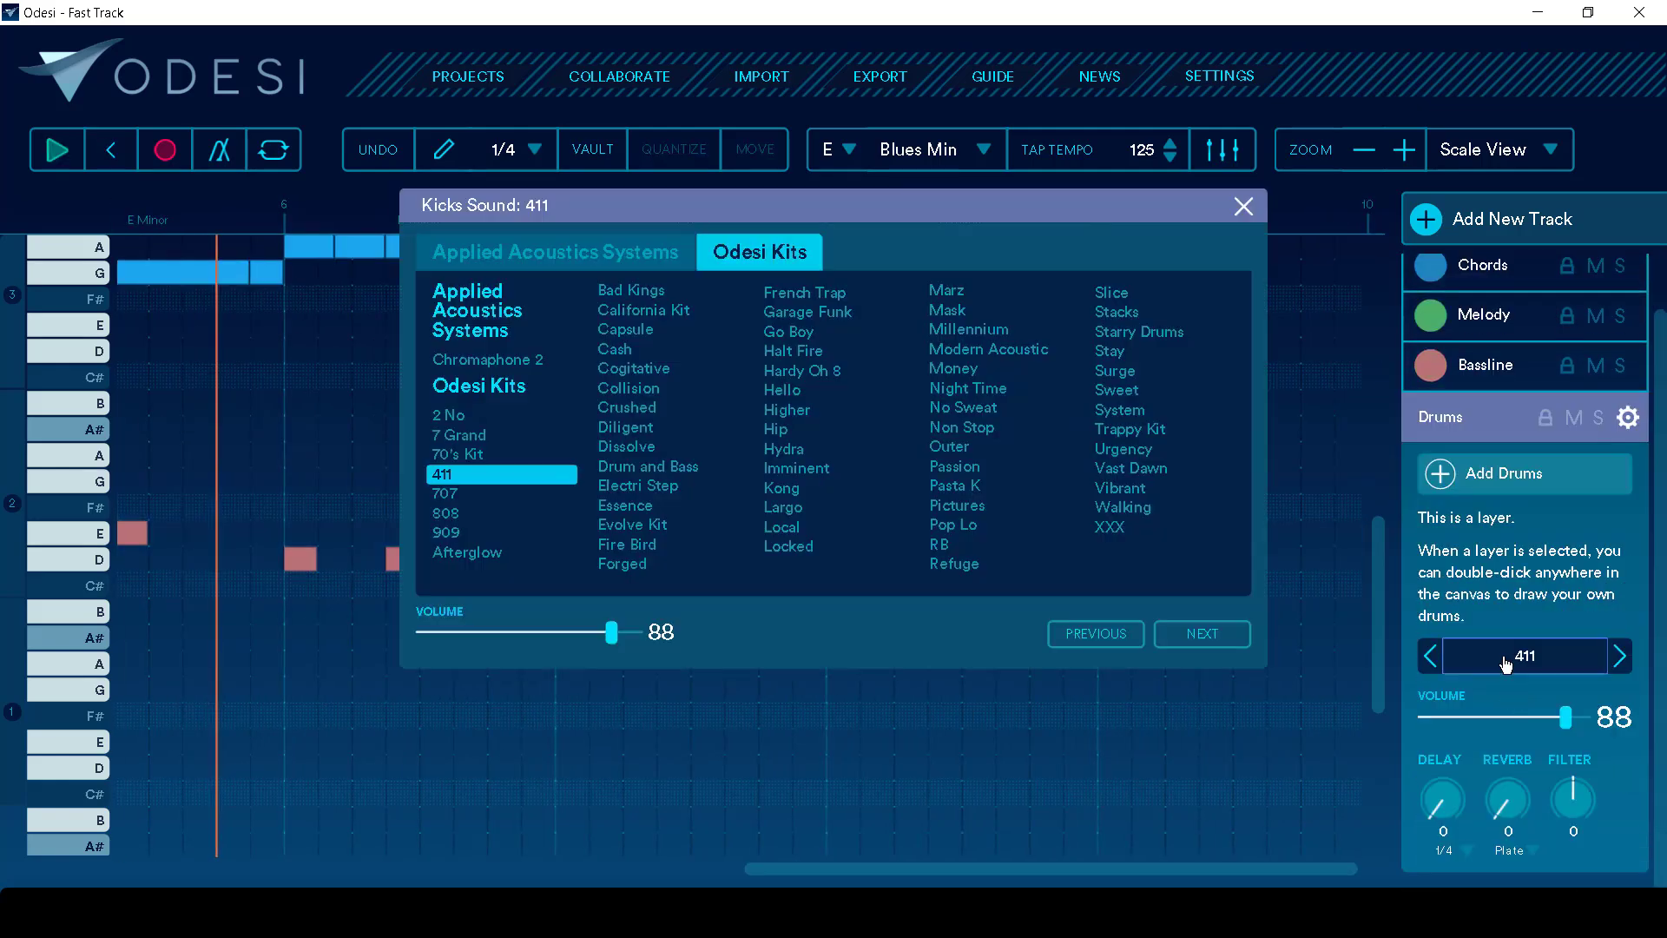
left_click(455, 518)
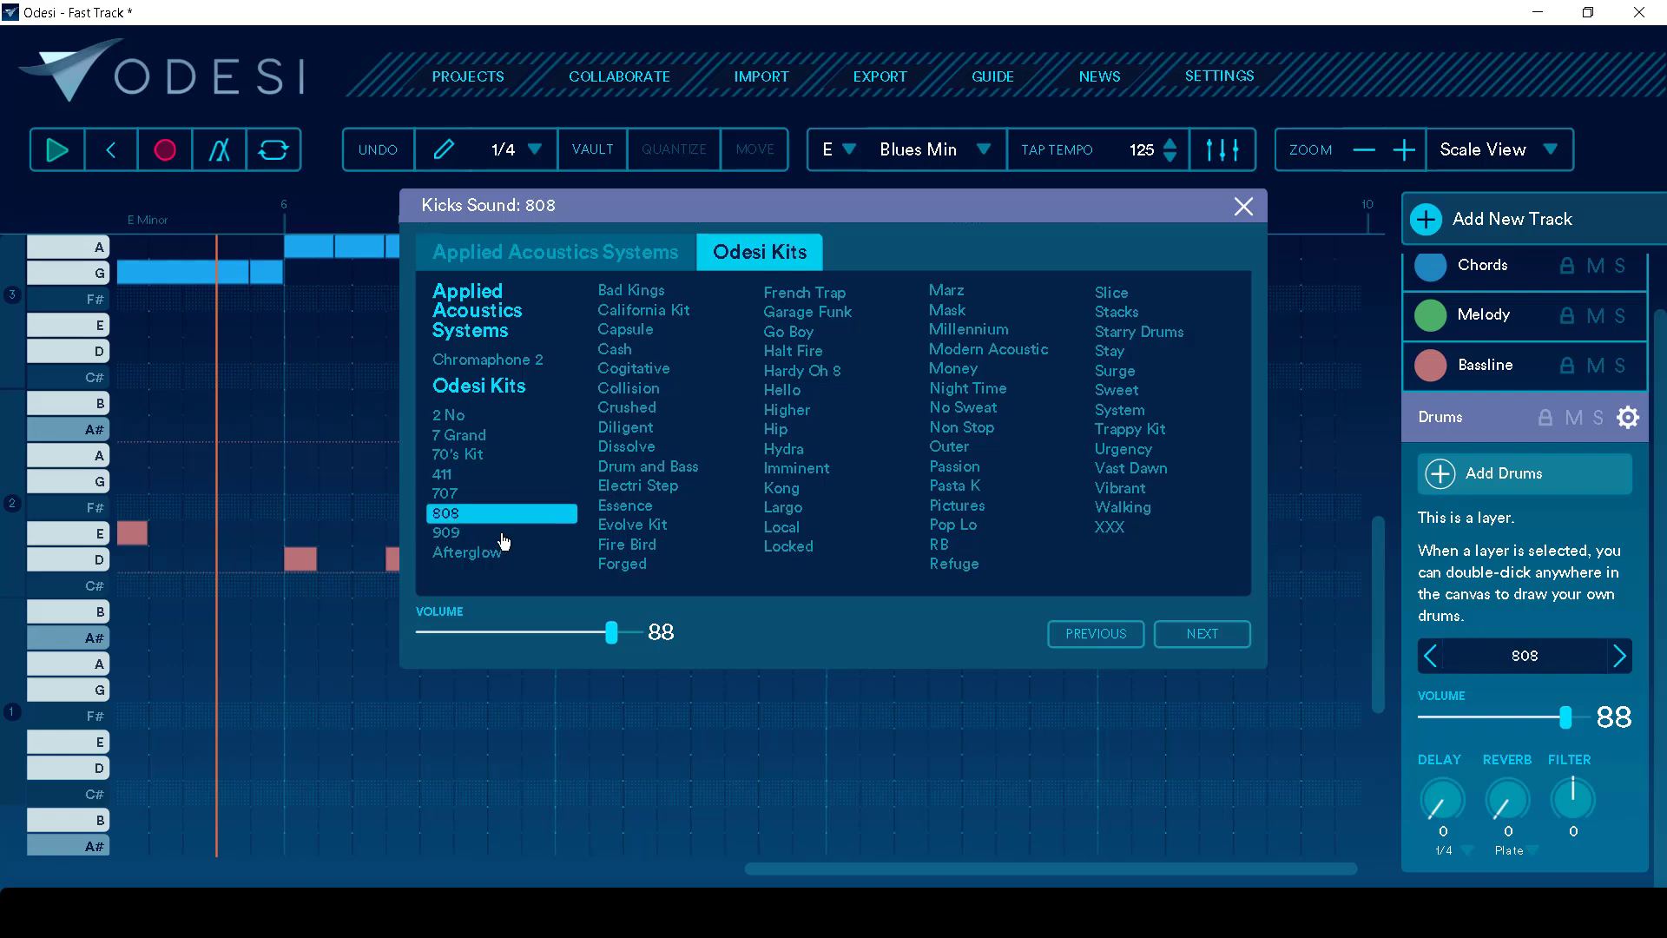
left_click(1494, 489)
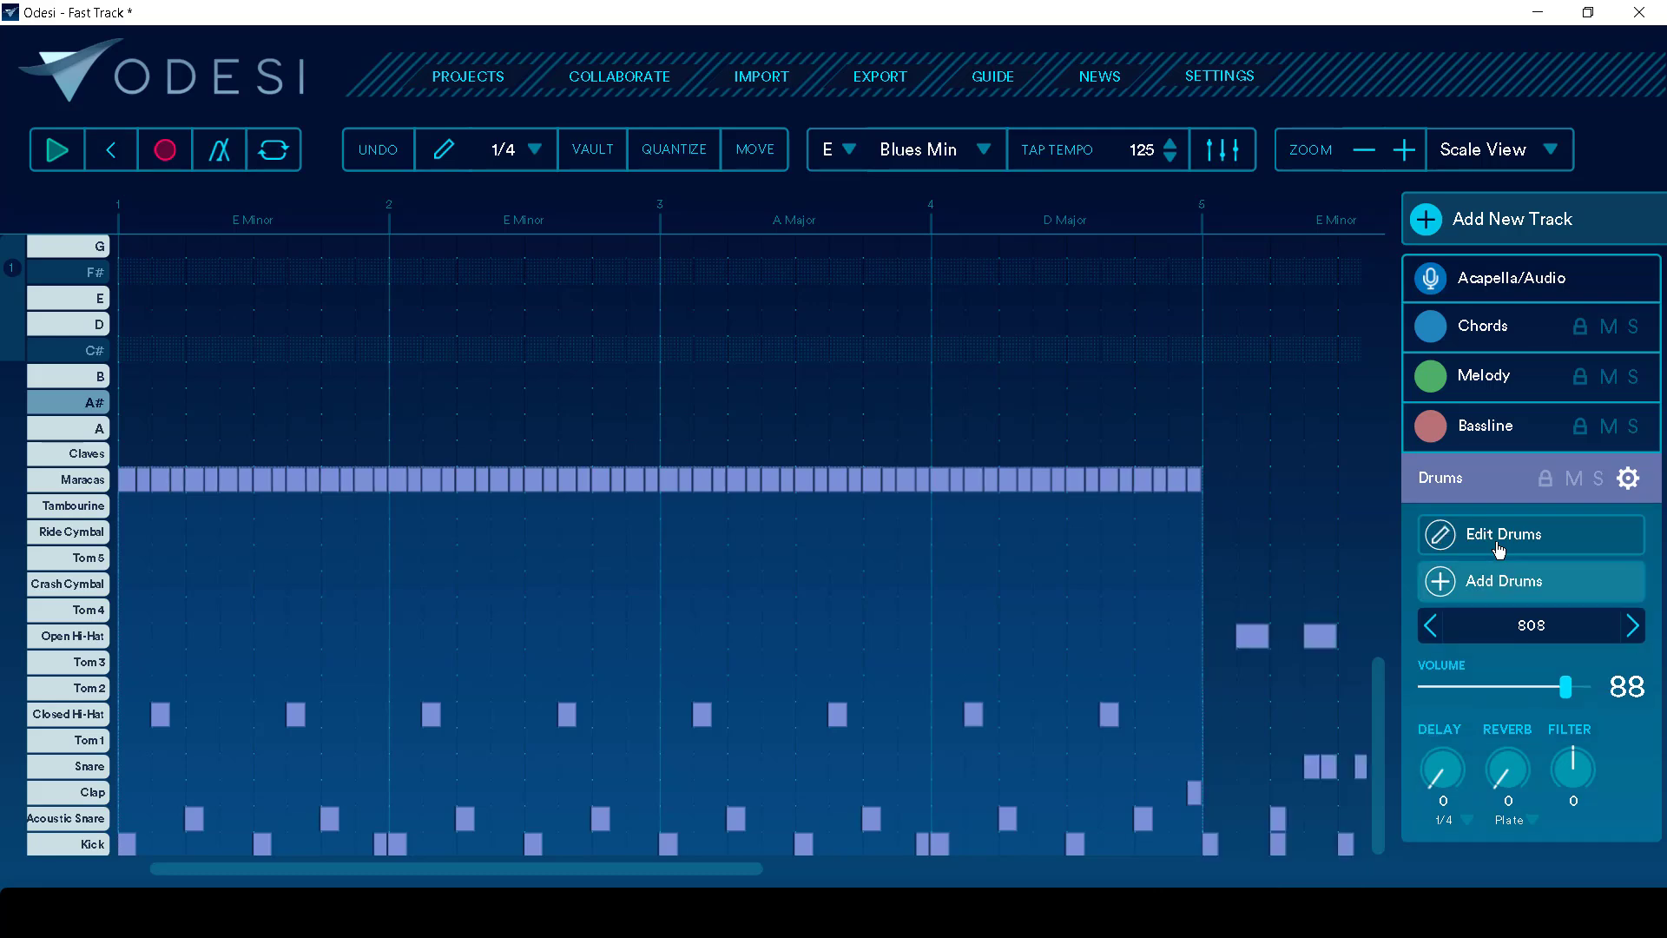
- Audition The Bleep, Tom Tech Grooved, Ibiza and Straight Dance loops for the second drum section during playback, and choose Pop Break
left_click(1498, 549)
key("space")
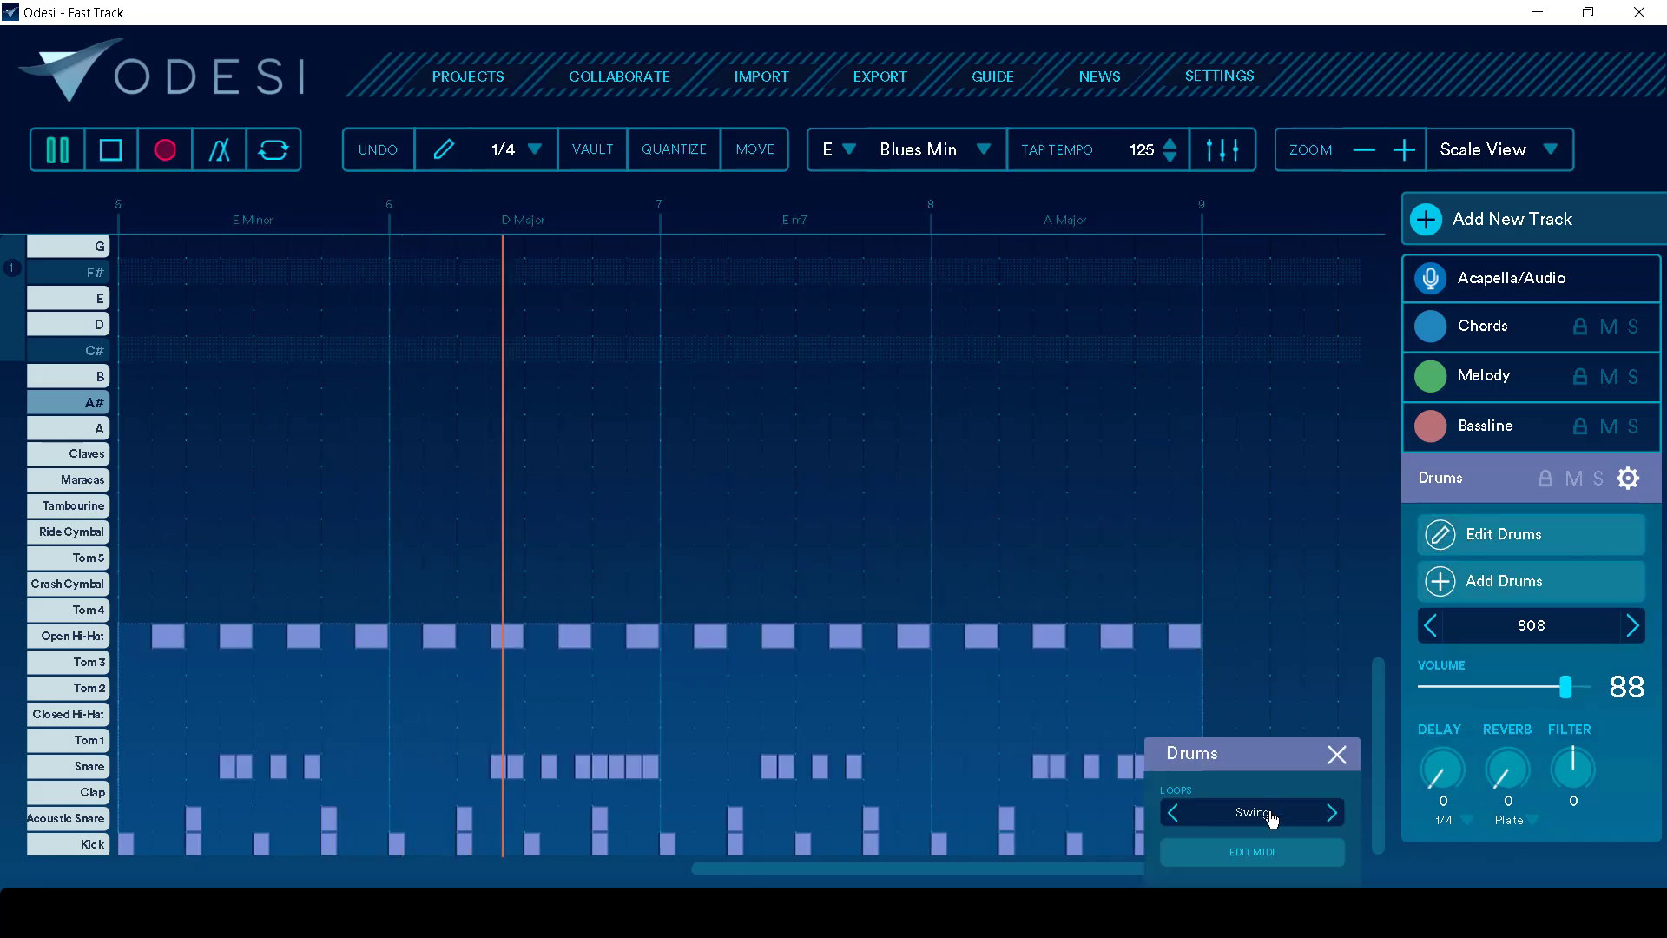
left_click(1271, 816)
left_click(993, 374)
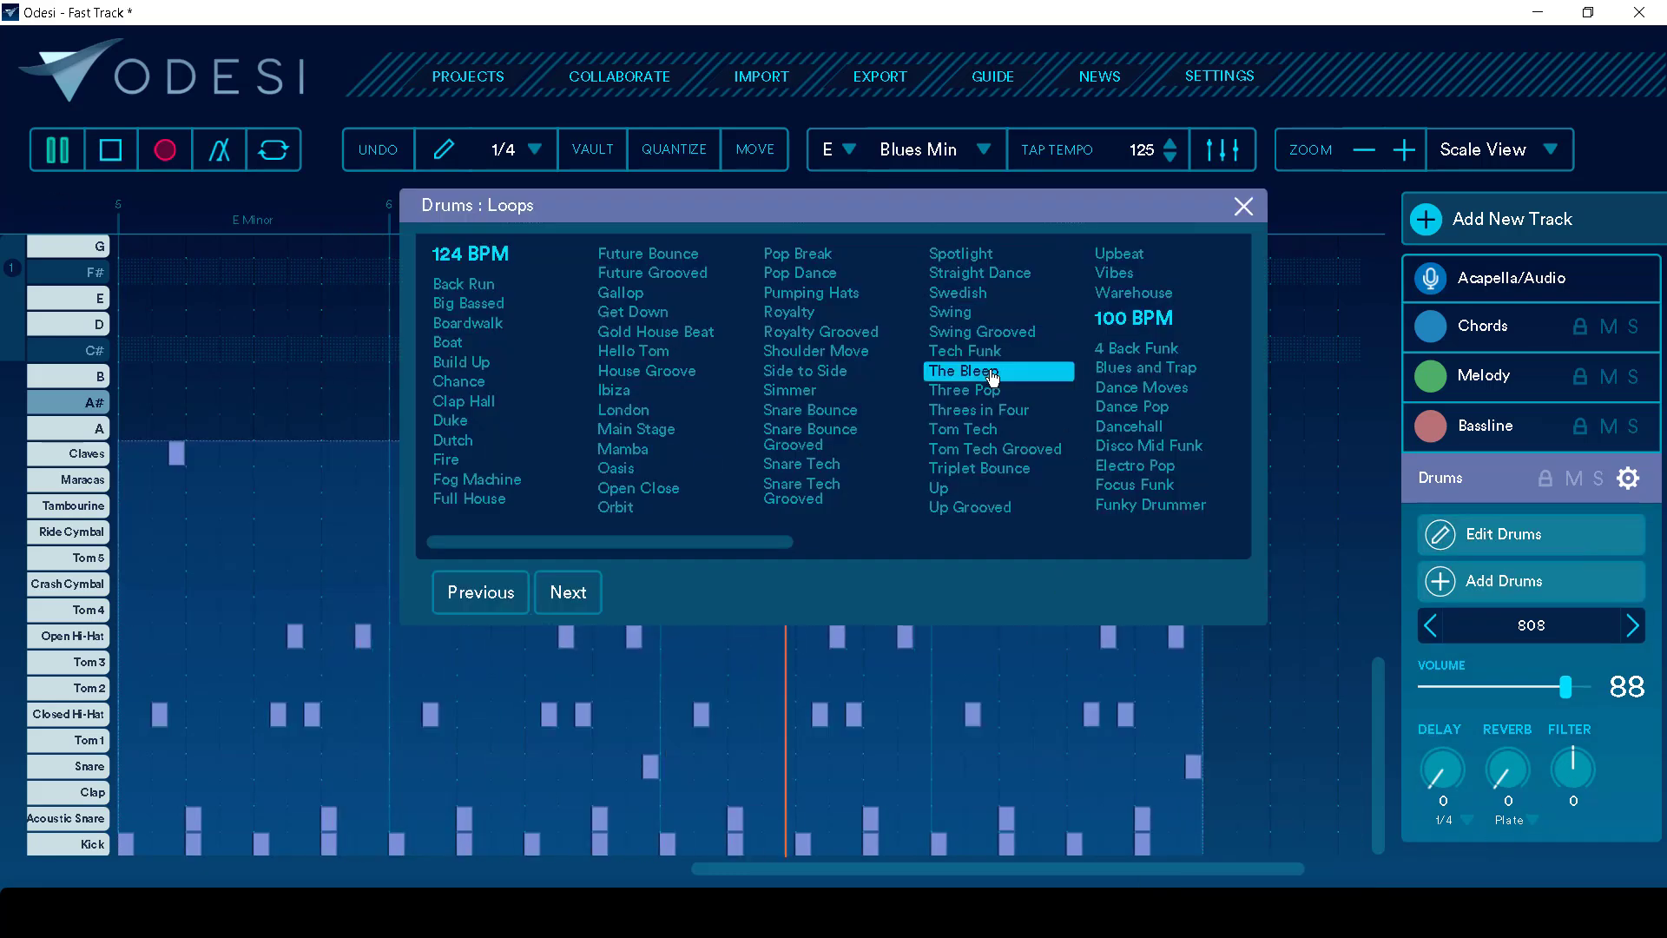
left_click(999, 450)
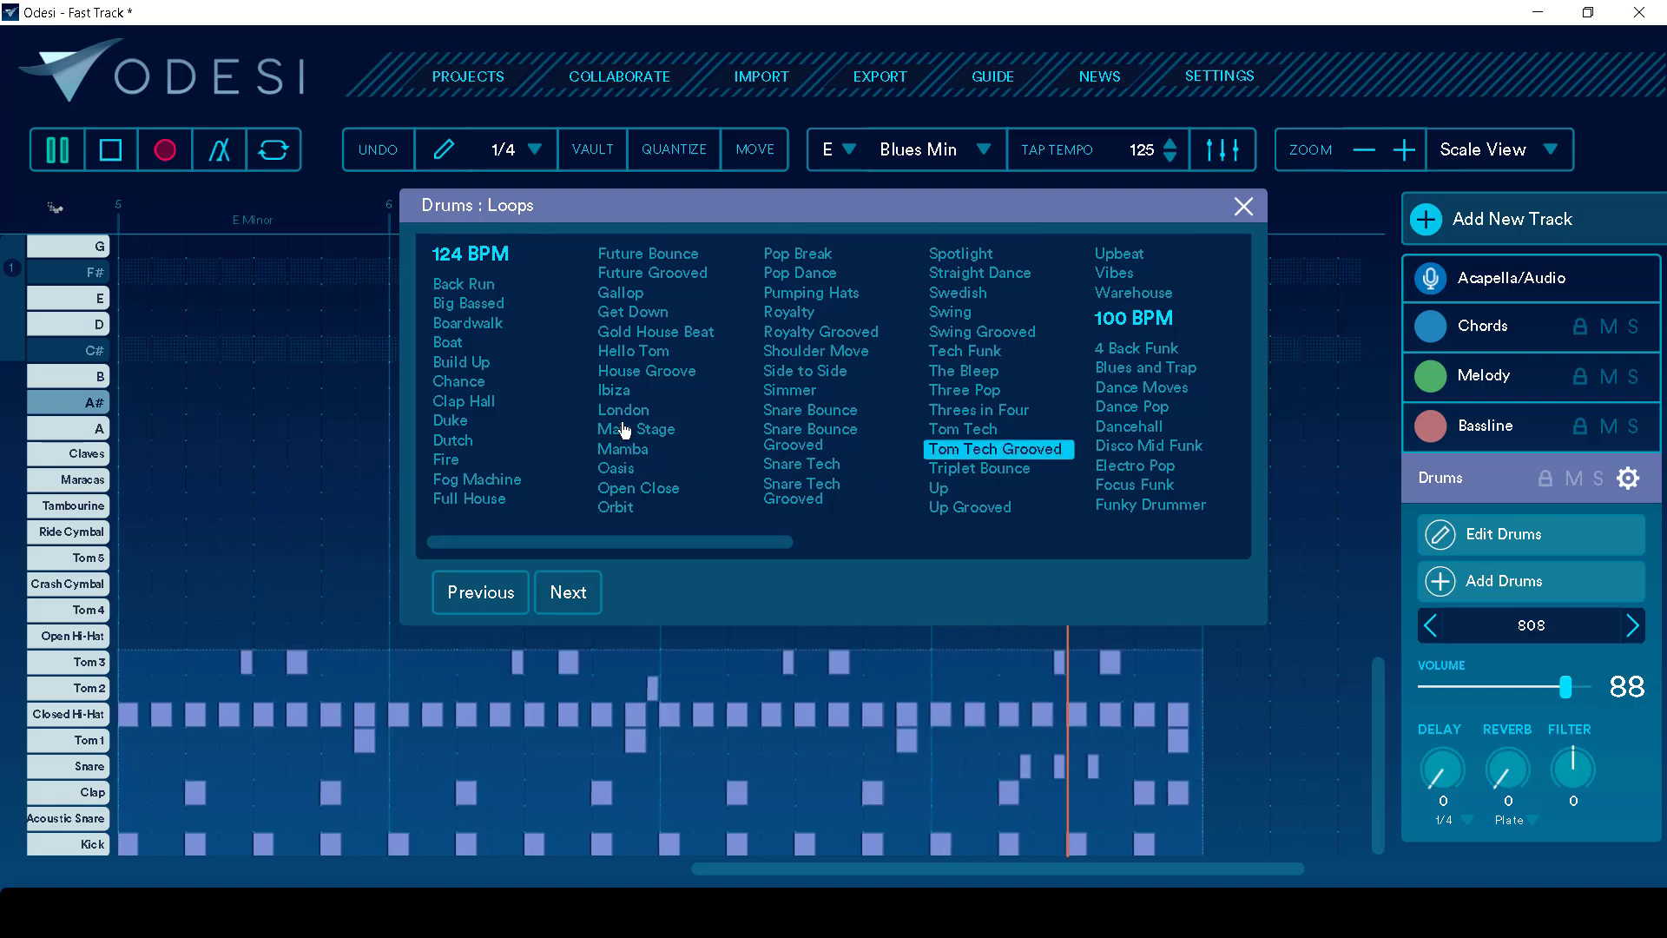
left_click(627, 392)
left_click(980, 273)
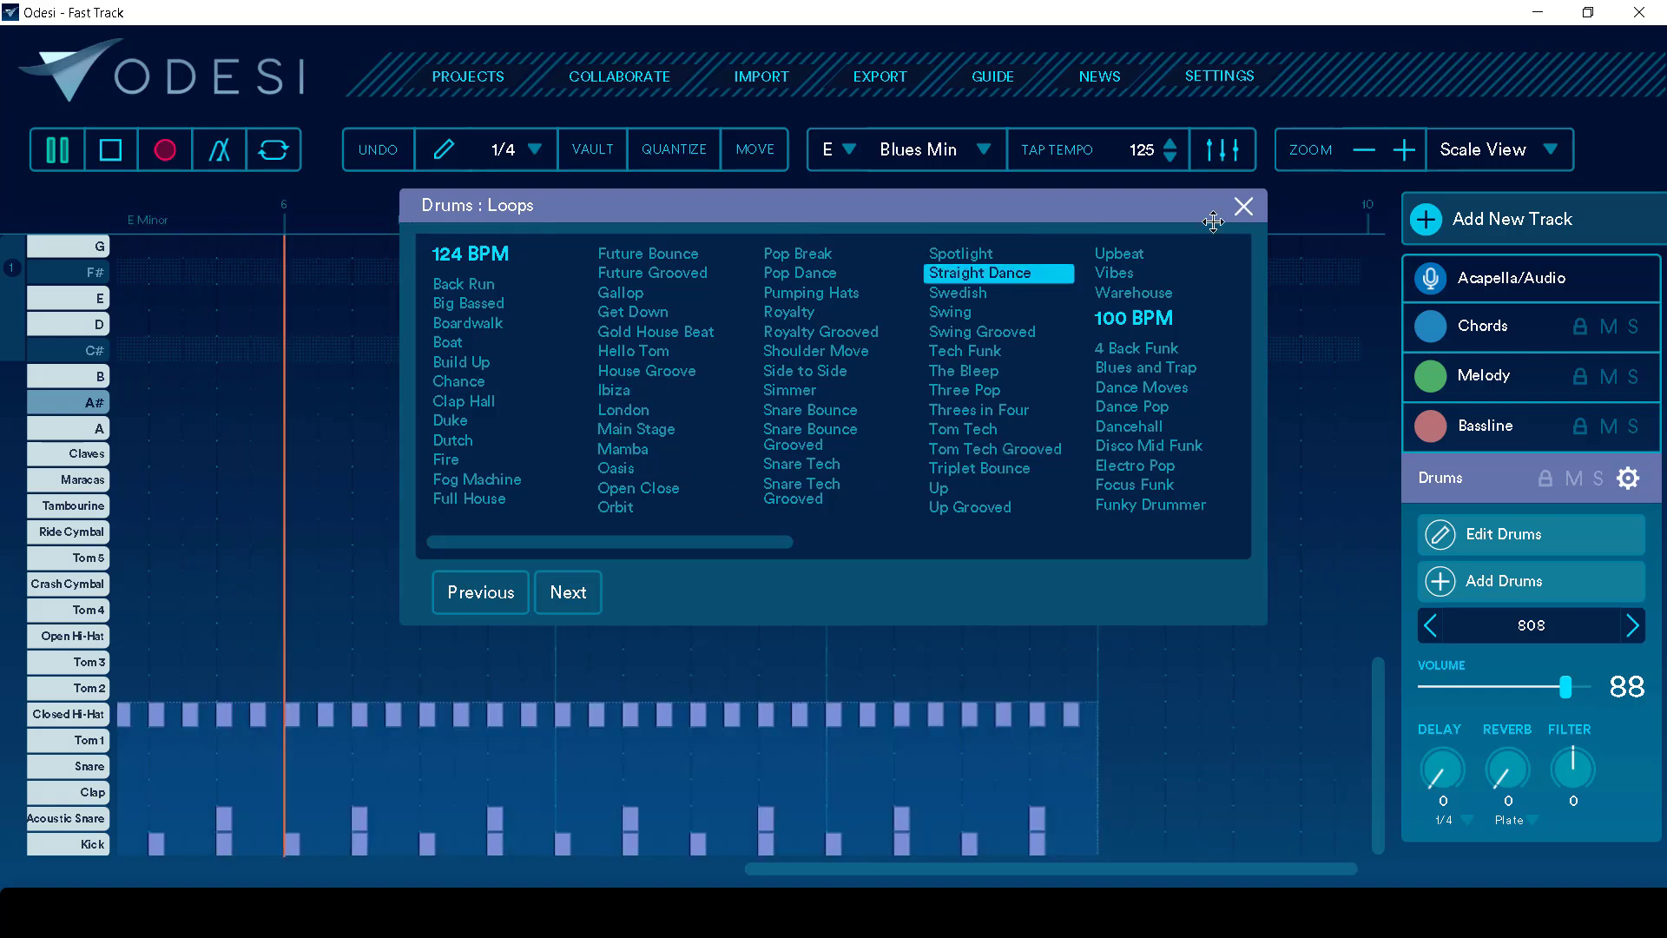
left_click(814, 254)
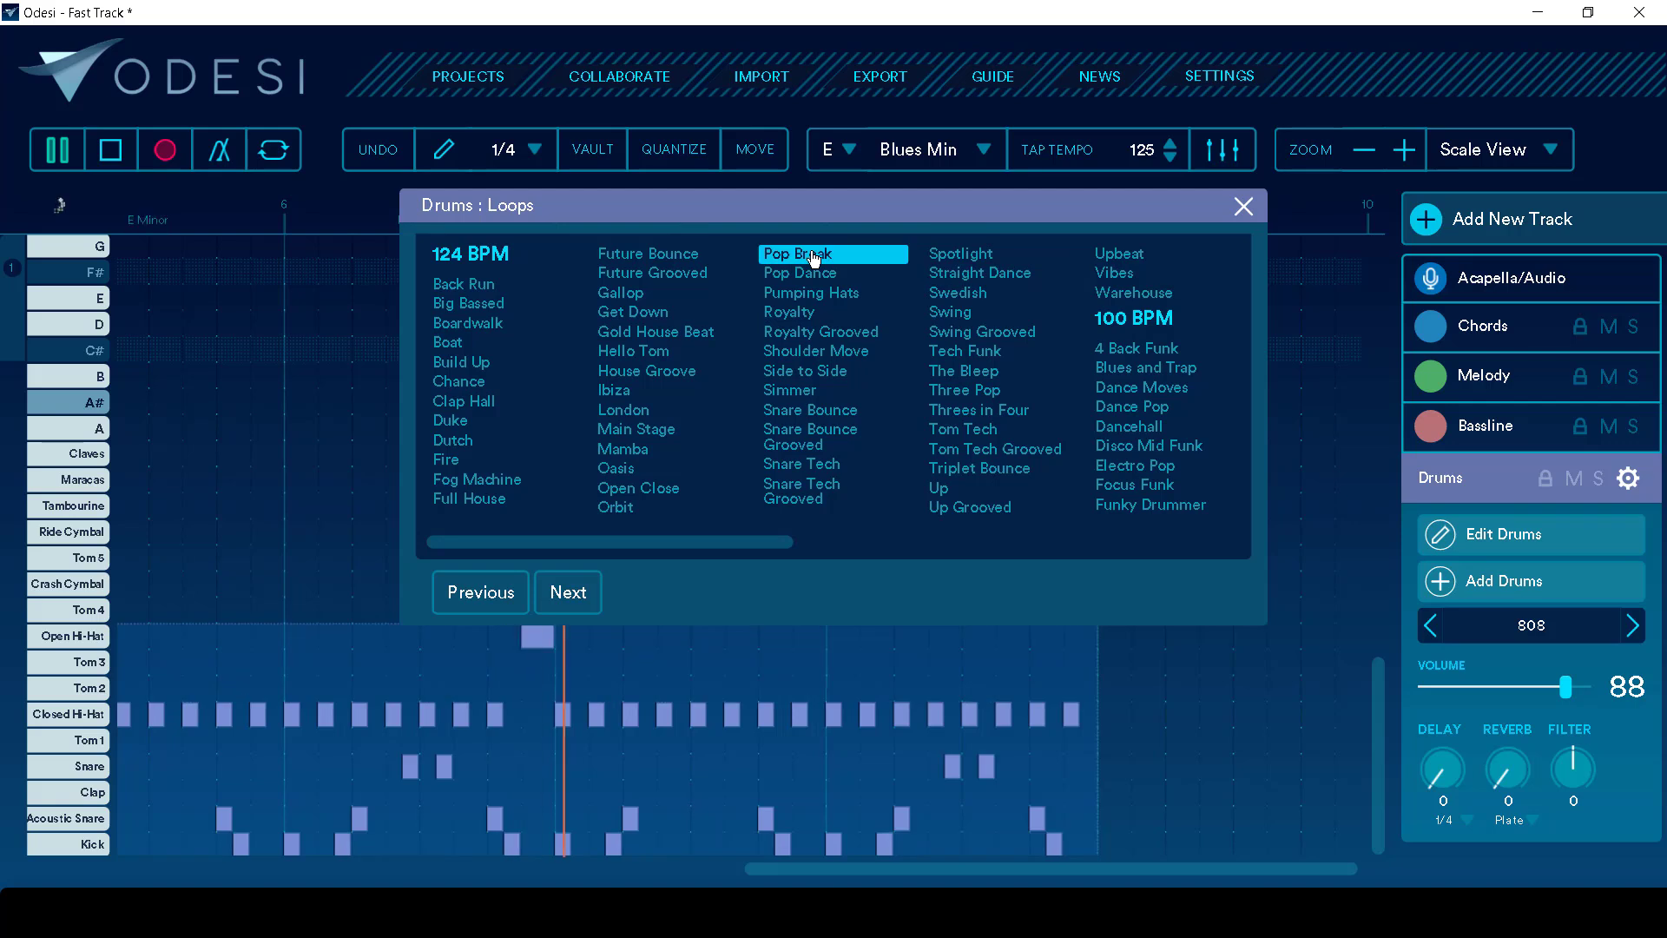
left_click(1243, 209)
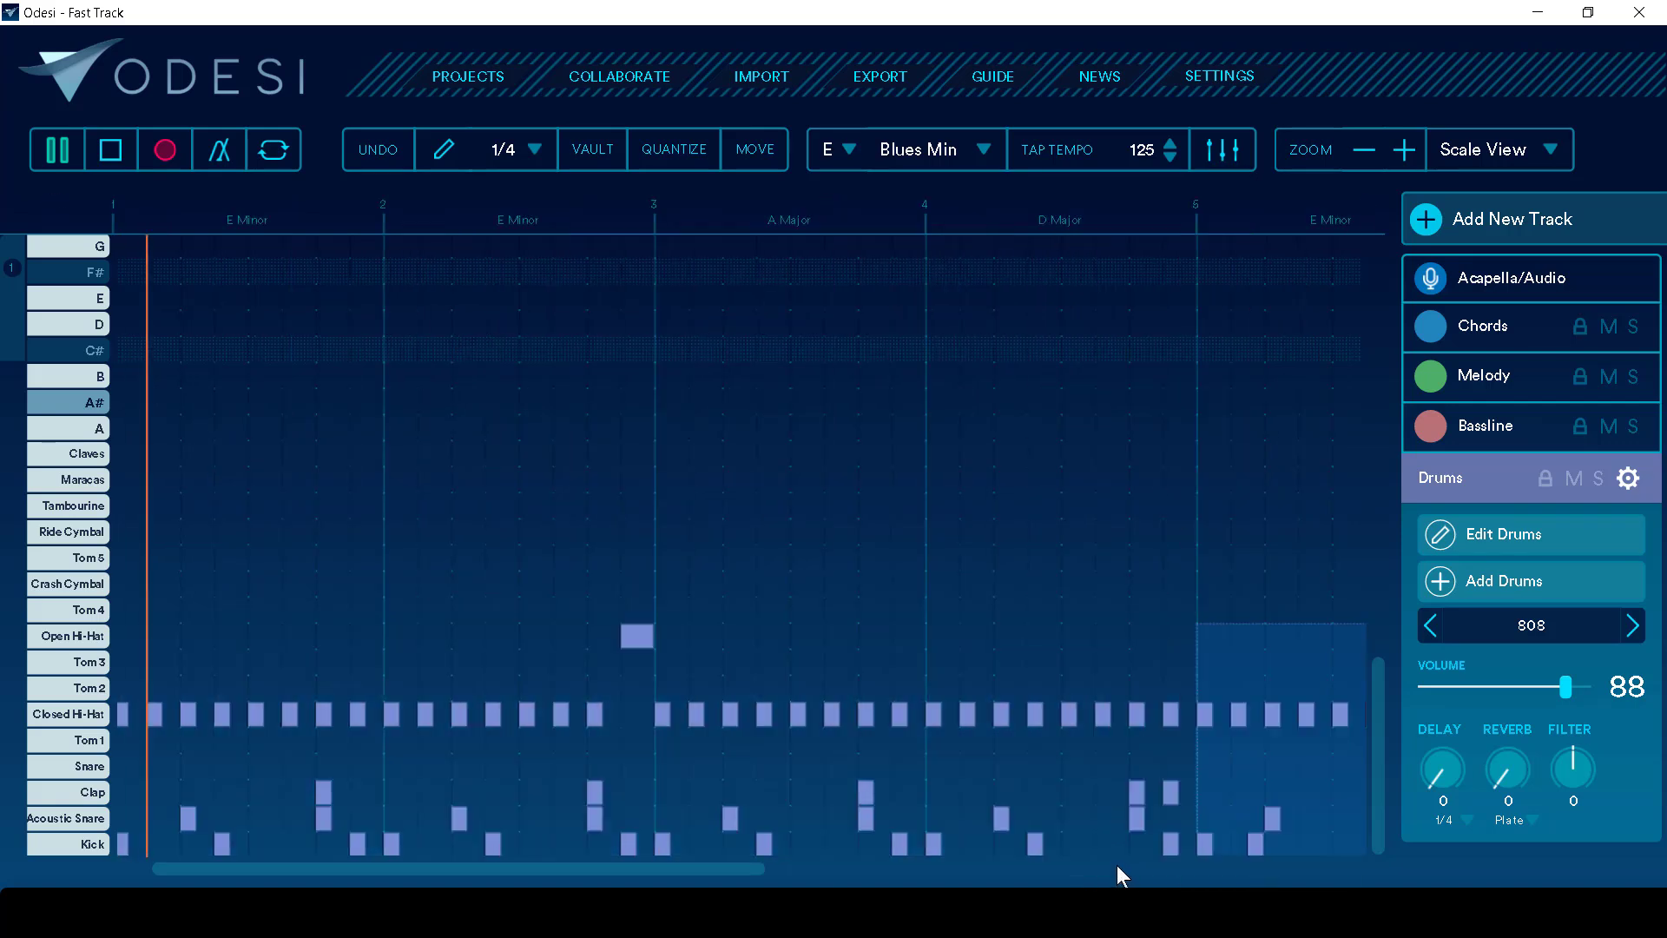
left_click(502, 857)
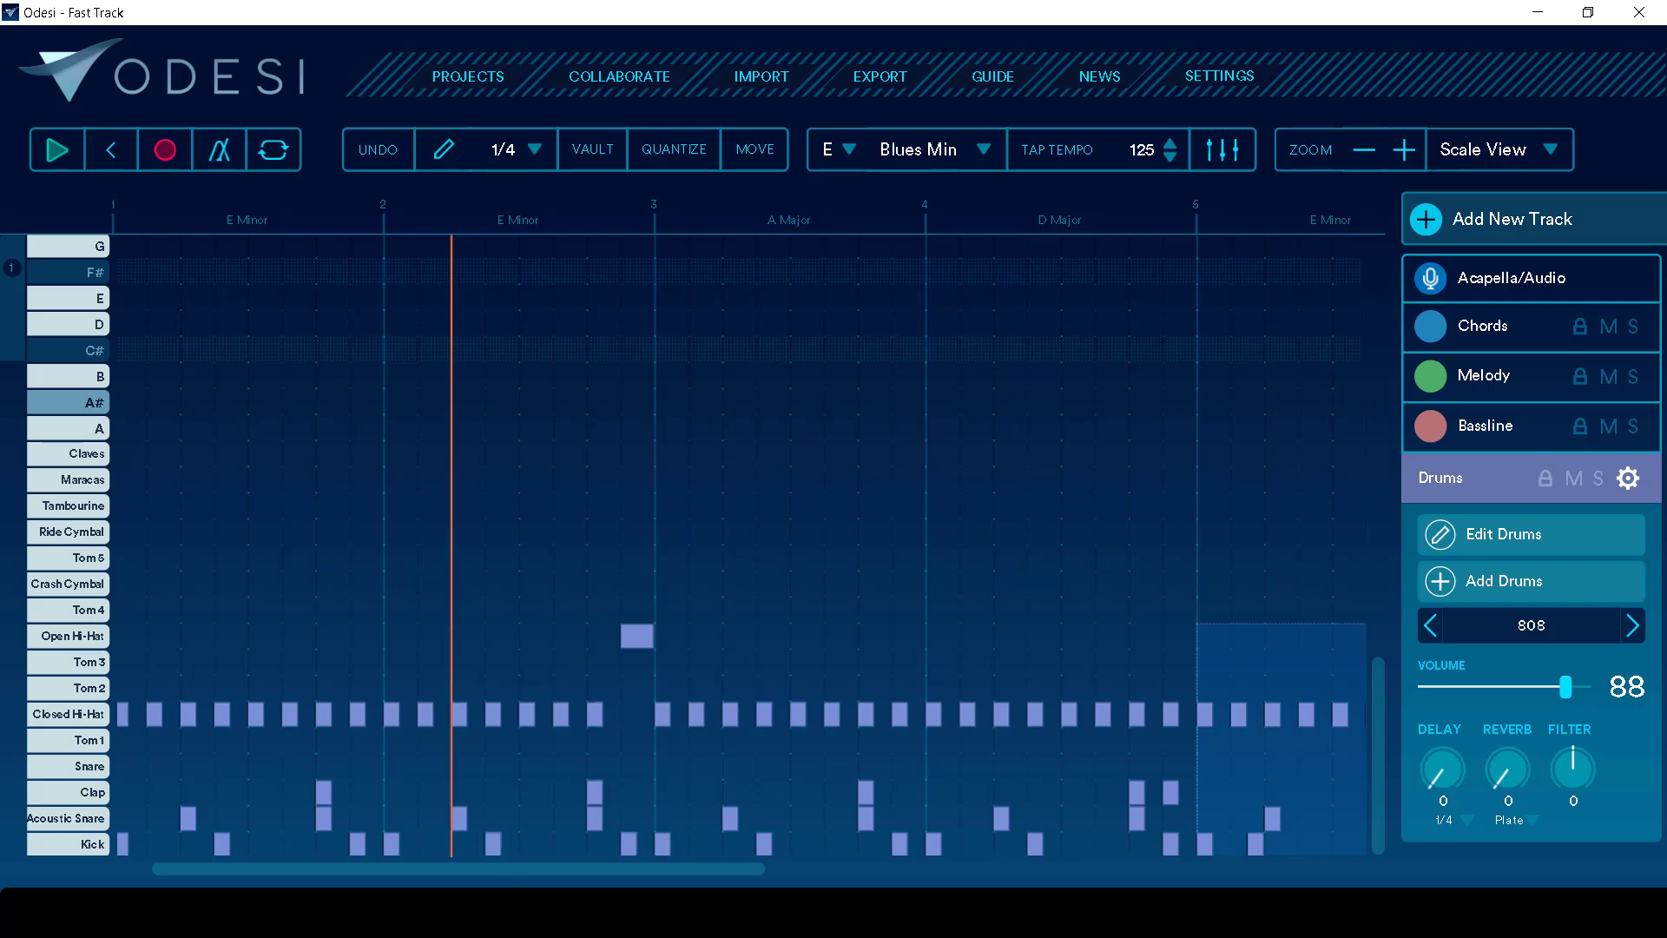
- Export the full track as a MIDI file named Fast Track_Midi to the Desktop
left_click_drag(550, 863, 279, 867)
scroll(743, 550, "up", 4)
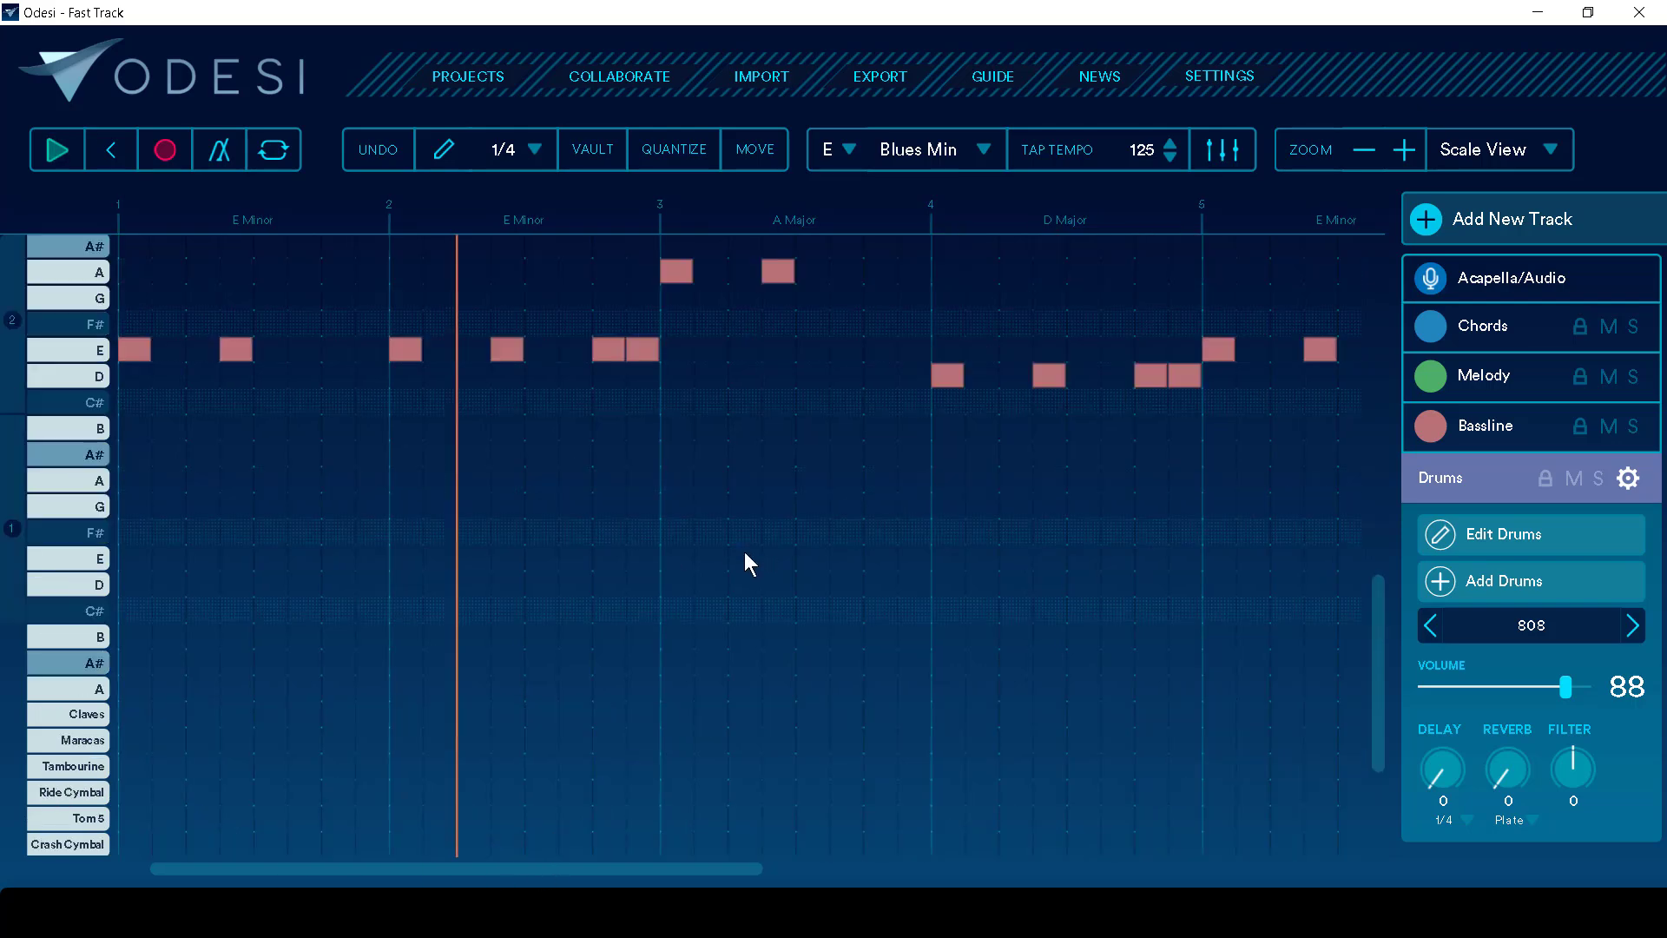
scroll(471, 410, "up", 1)
scroll(744, 545, "up", 1)
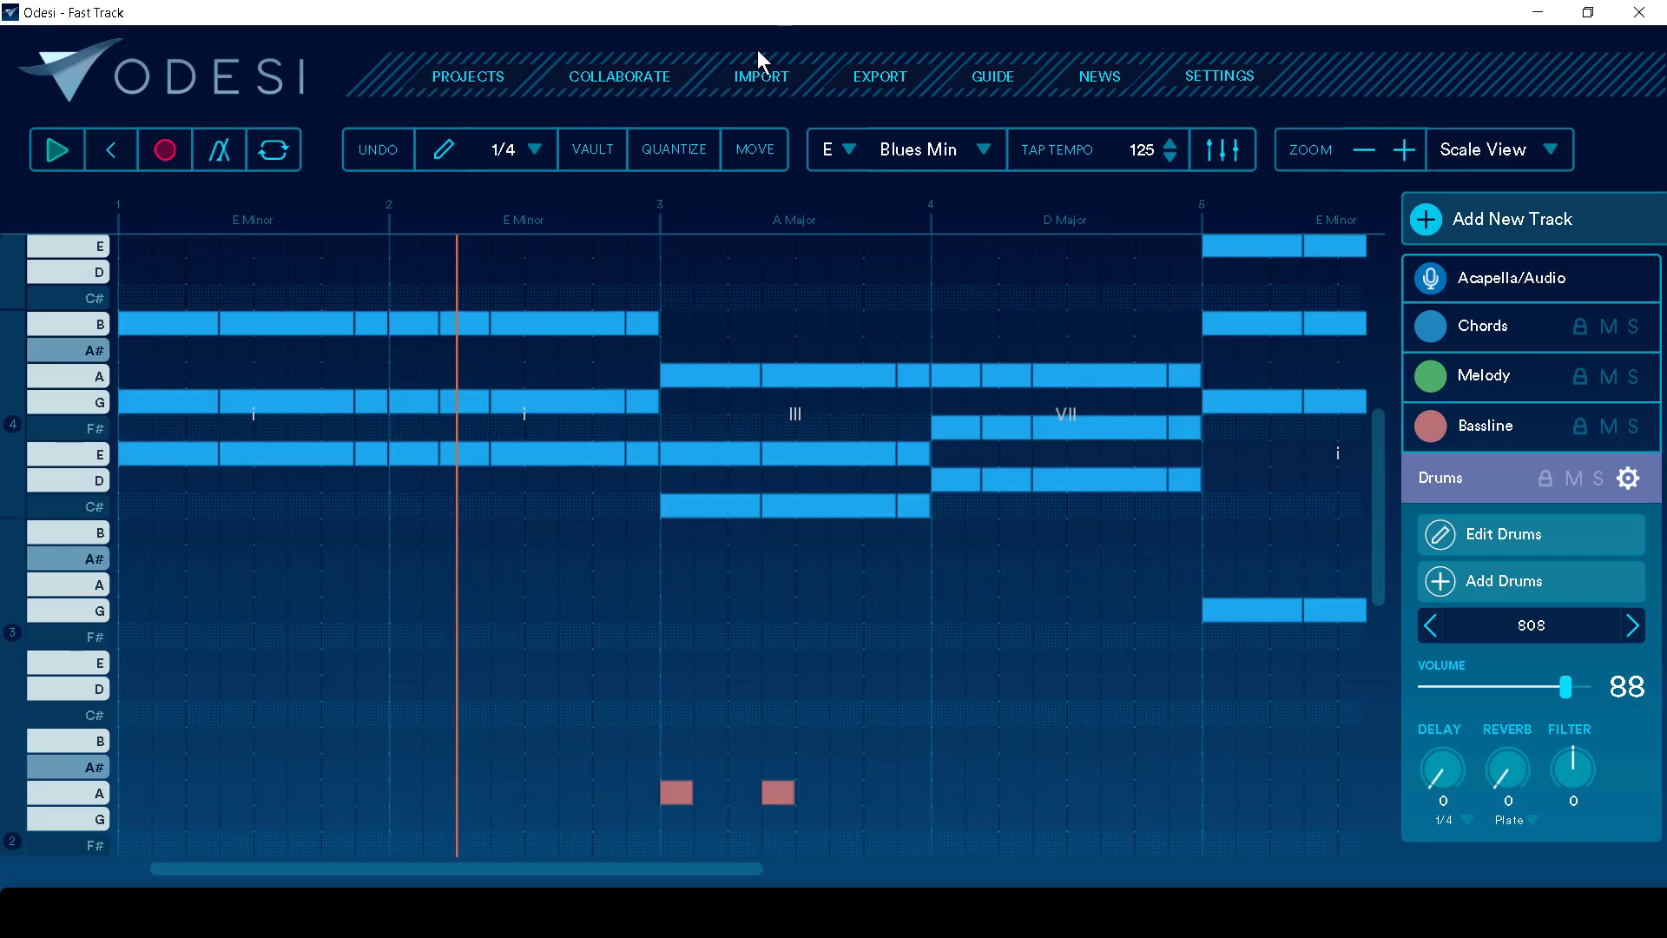
left_click(880, 76)
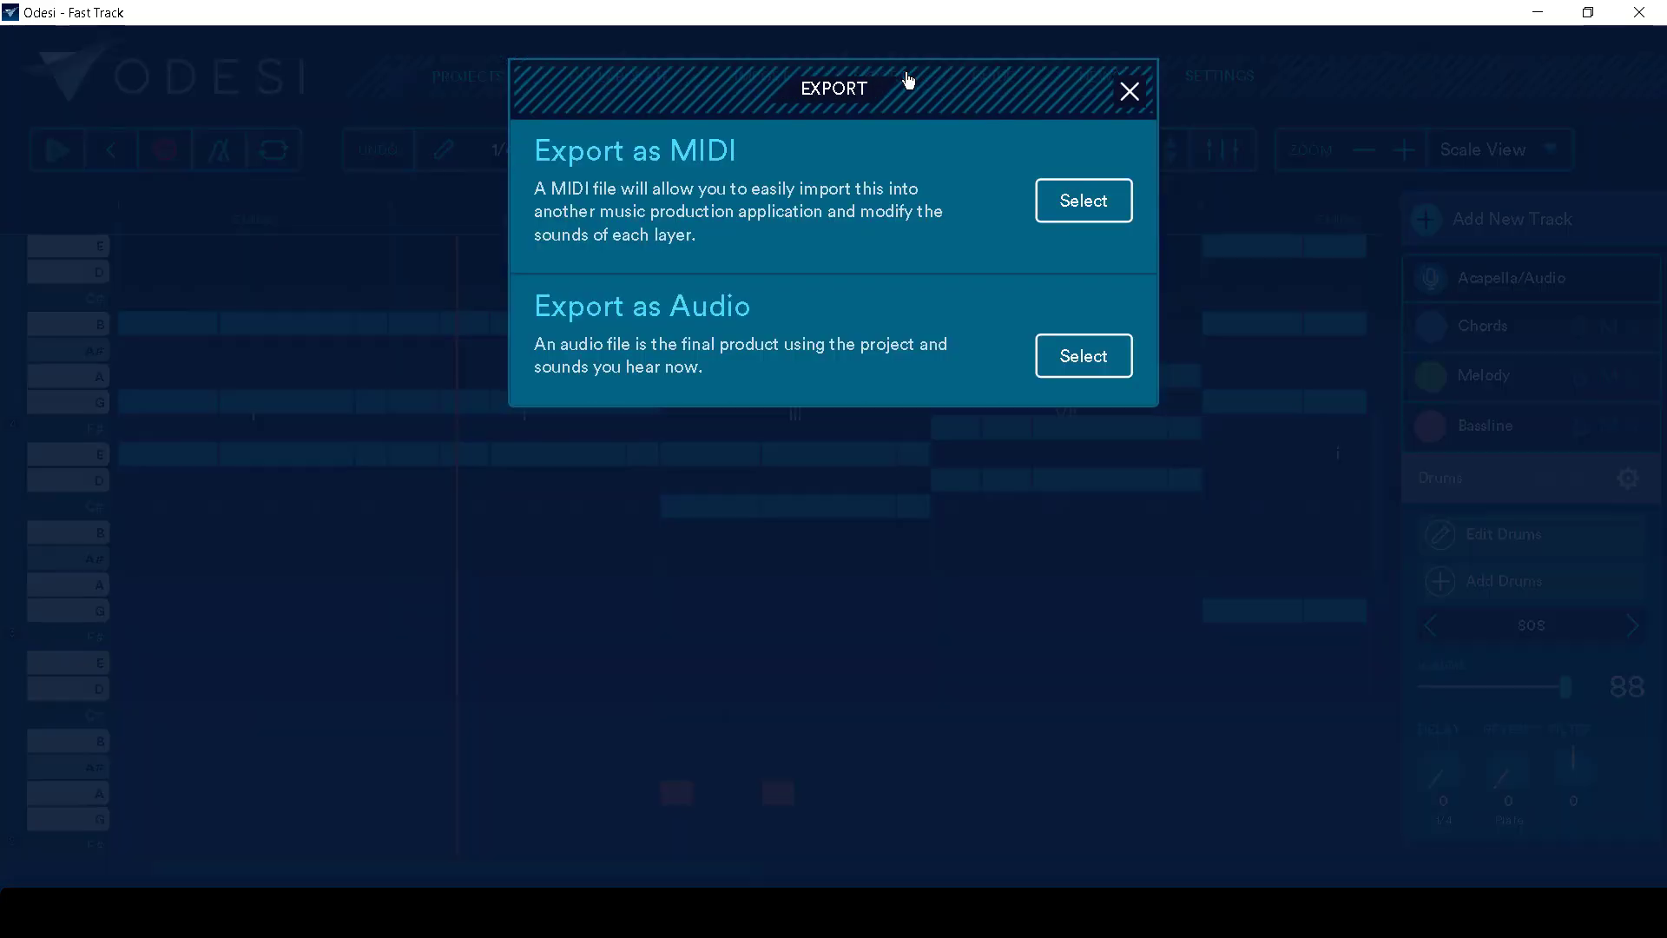
left_click(1094, 188)
left_click(1002, 232)
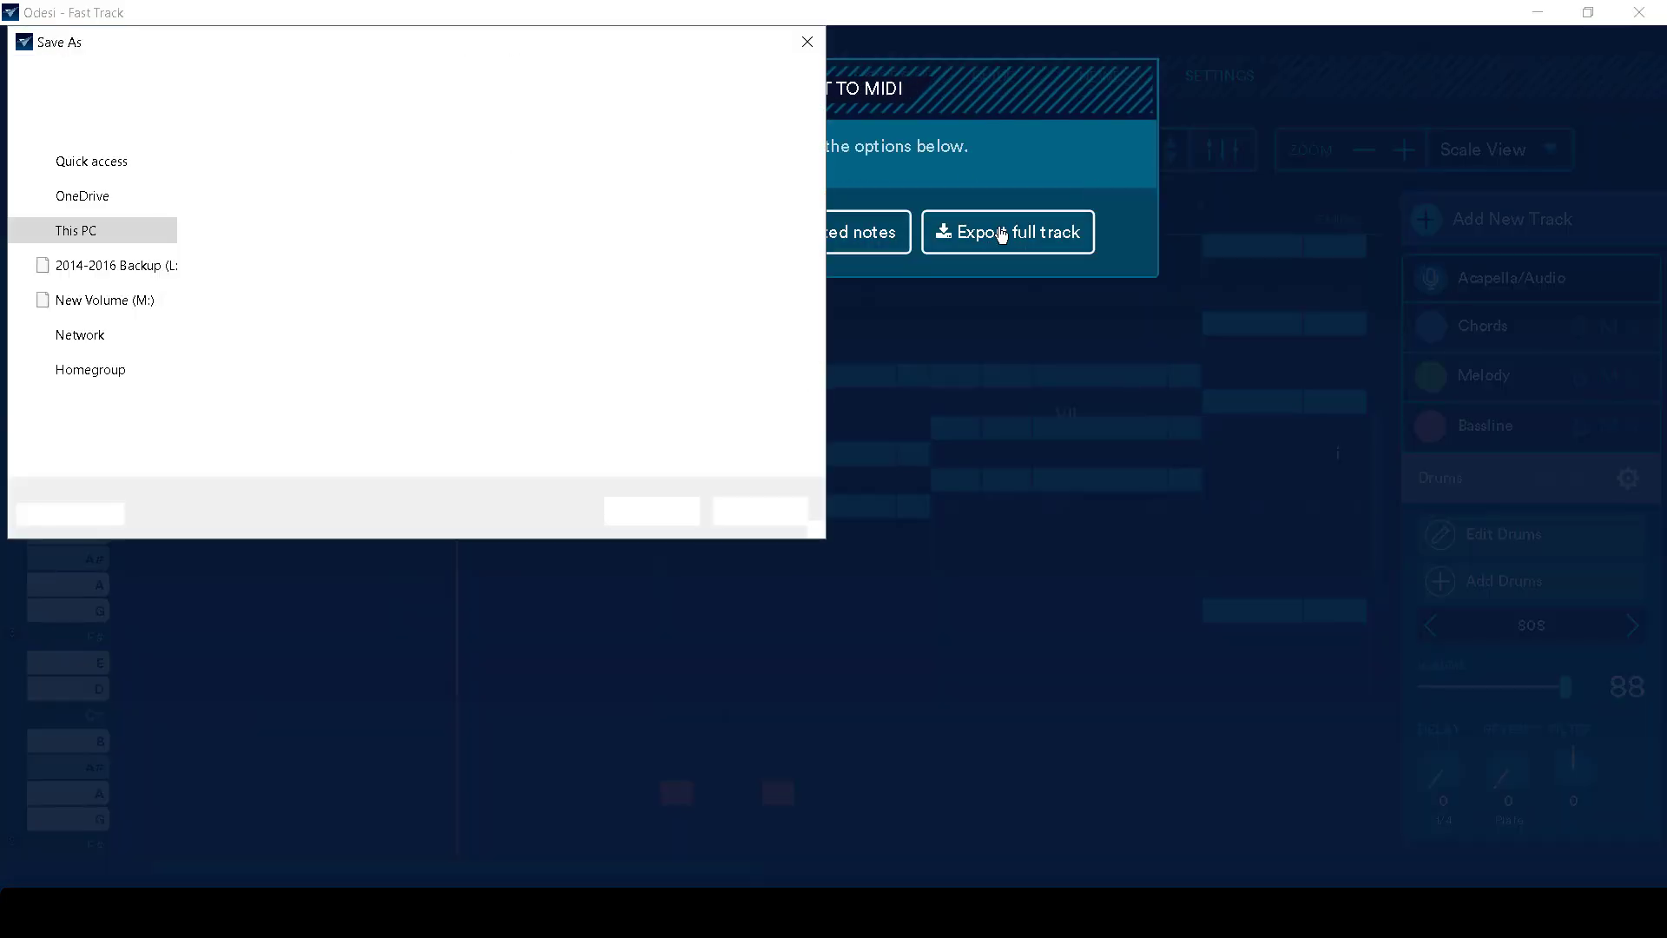
left_click(303, 426)
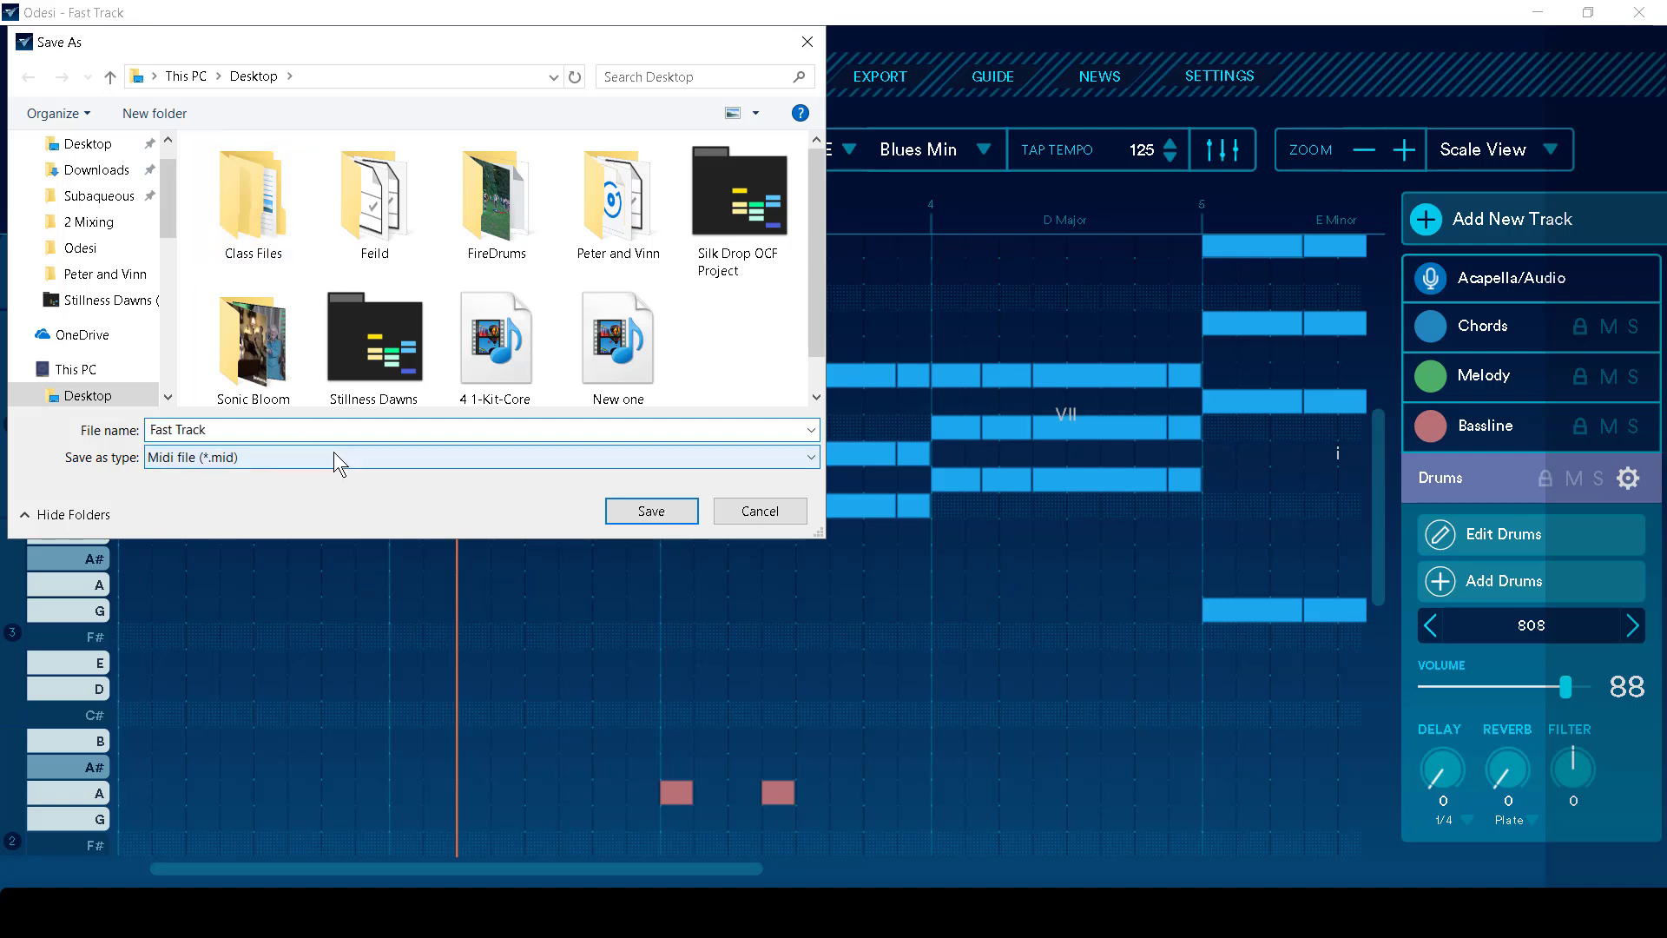
type("_Midi")
key("Return")
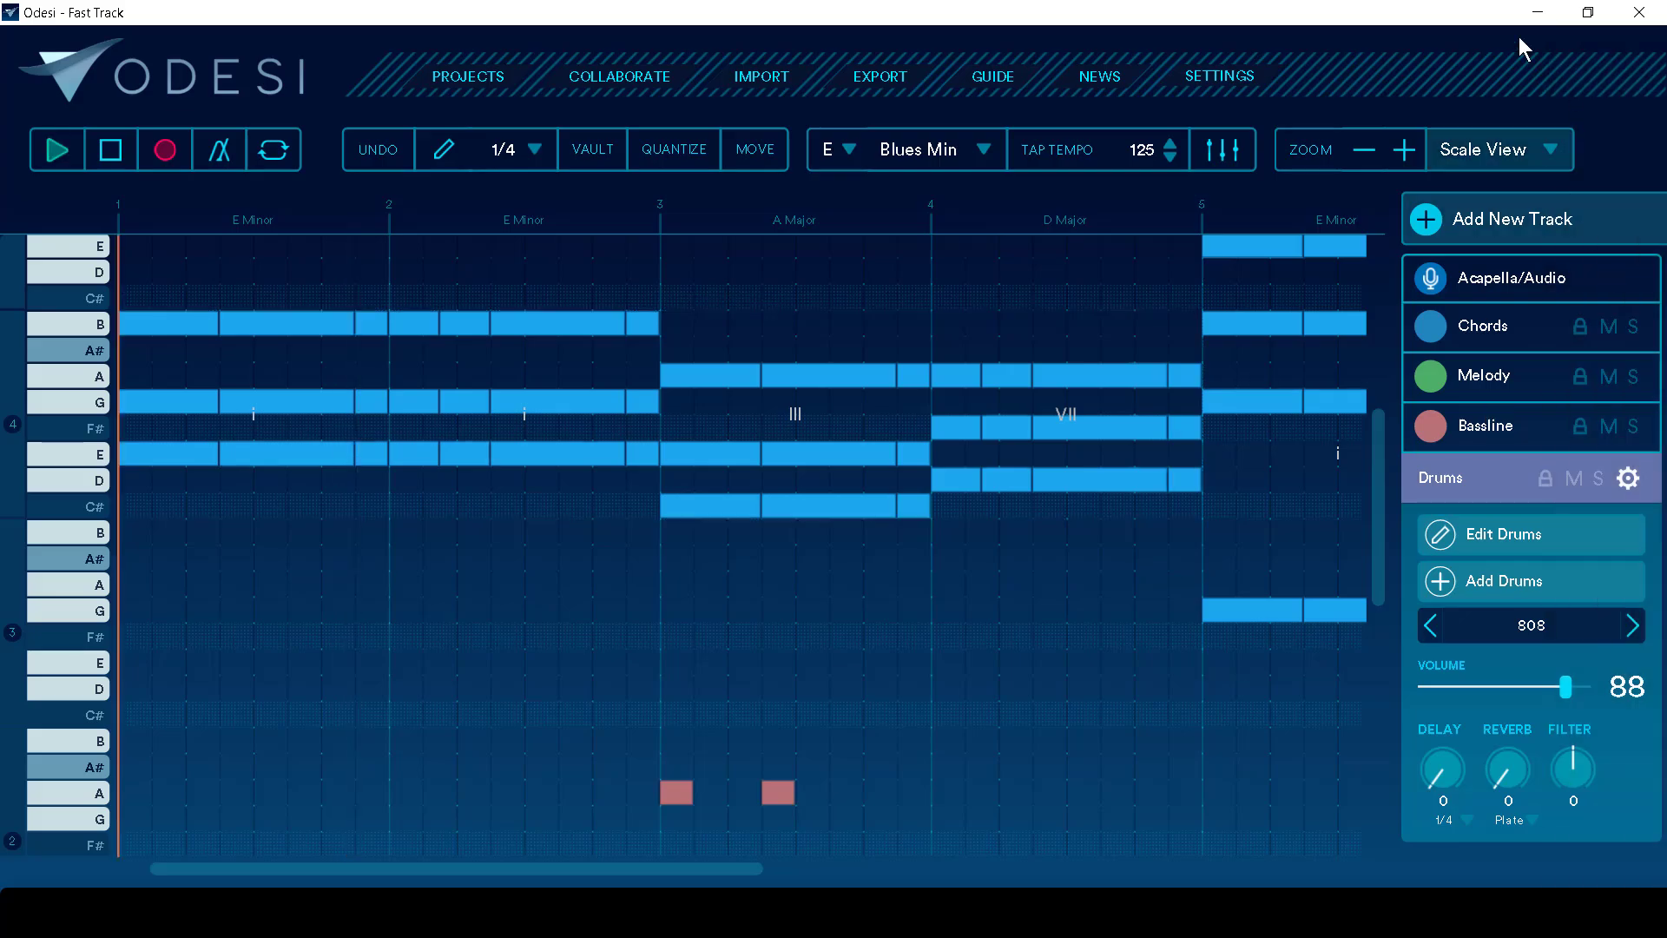
- Switch to Ableton Live and import the Fast Track_Midi file from the desktop as separate MIDI tracks at the start of the arrangement
left_click(1537, 17)
left_click(1538, 14)
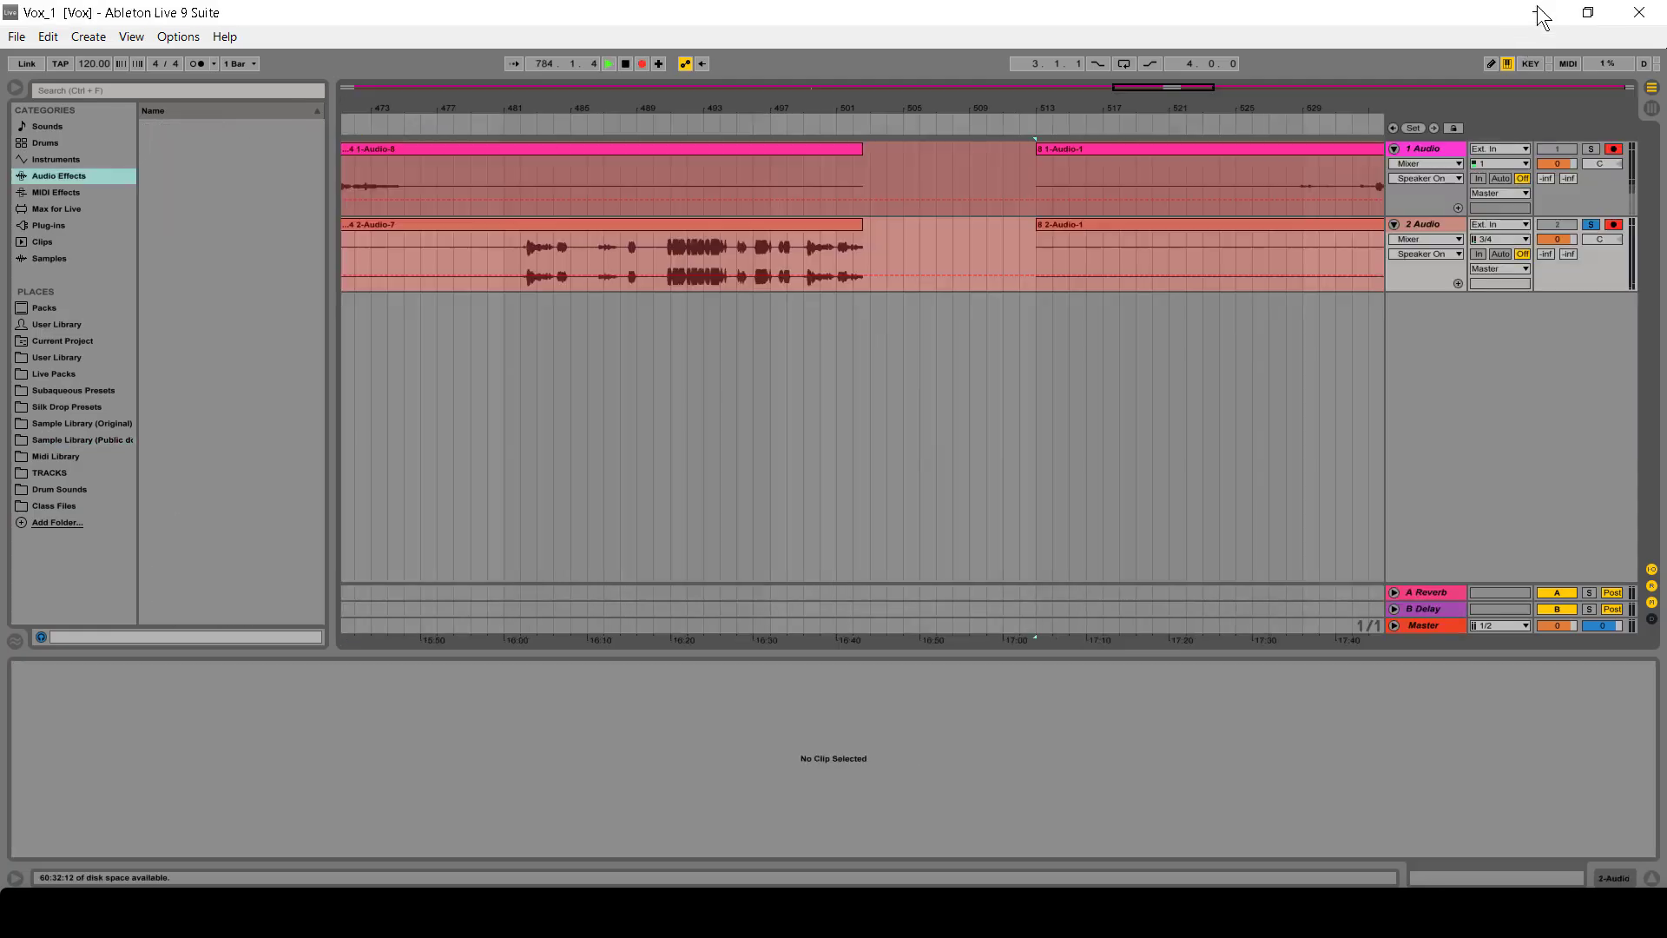
left_click(1537, 14)
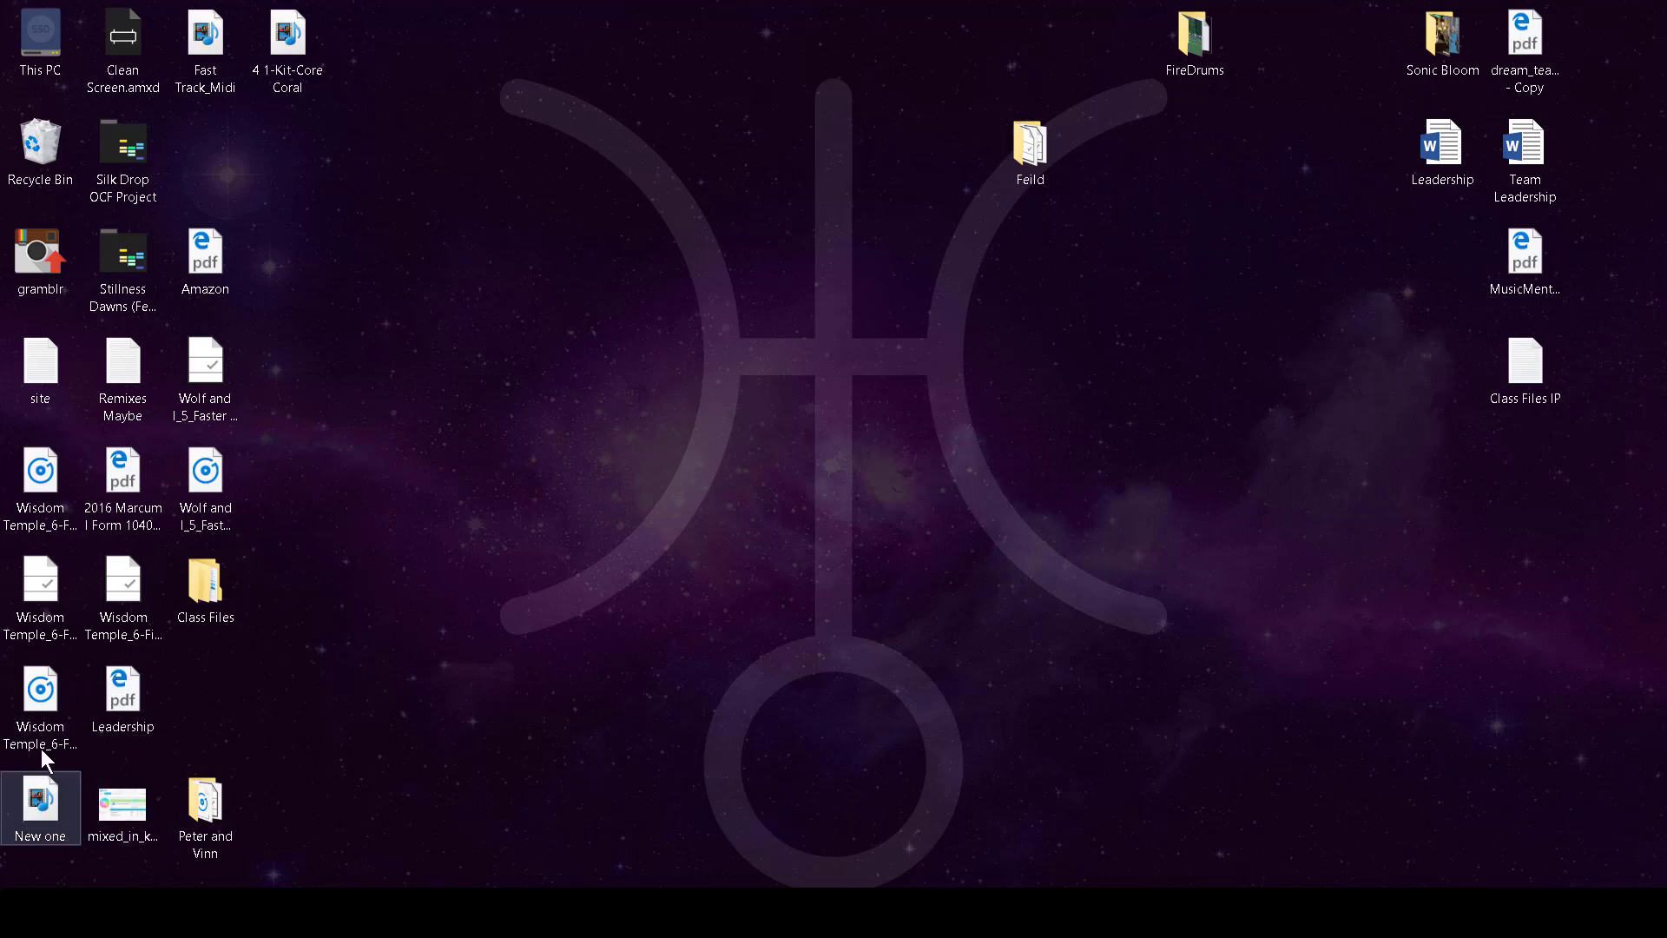
left_click_drag(191, 42, 342, 173)
key("alt+Tab")
key("alt+Tab")
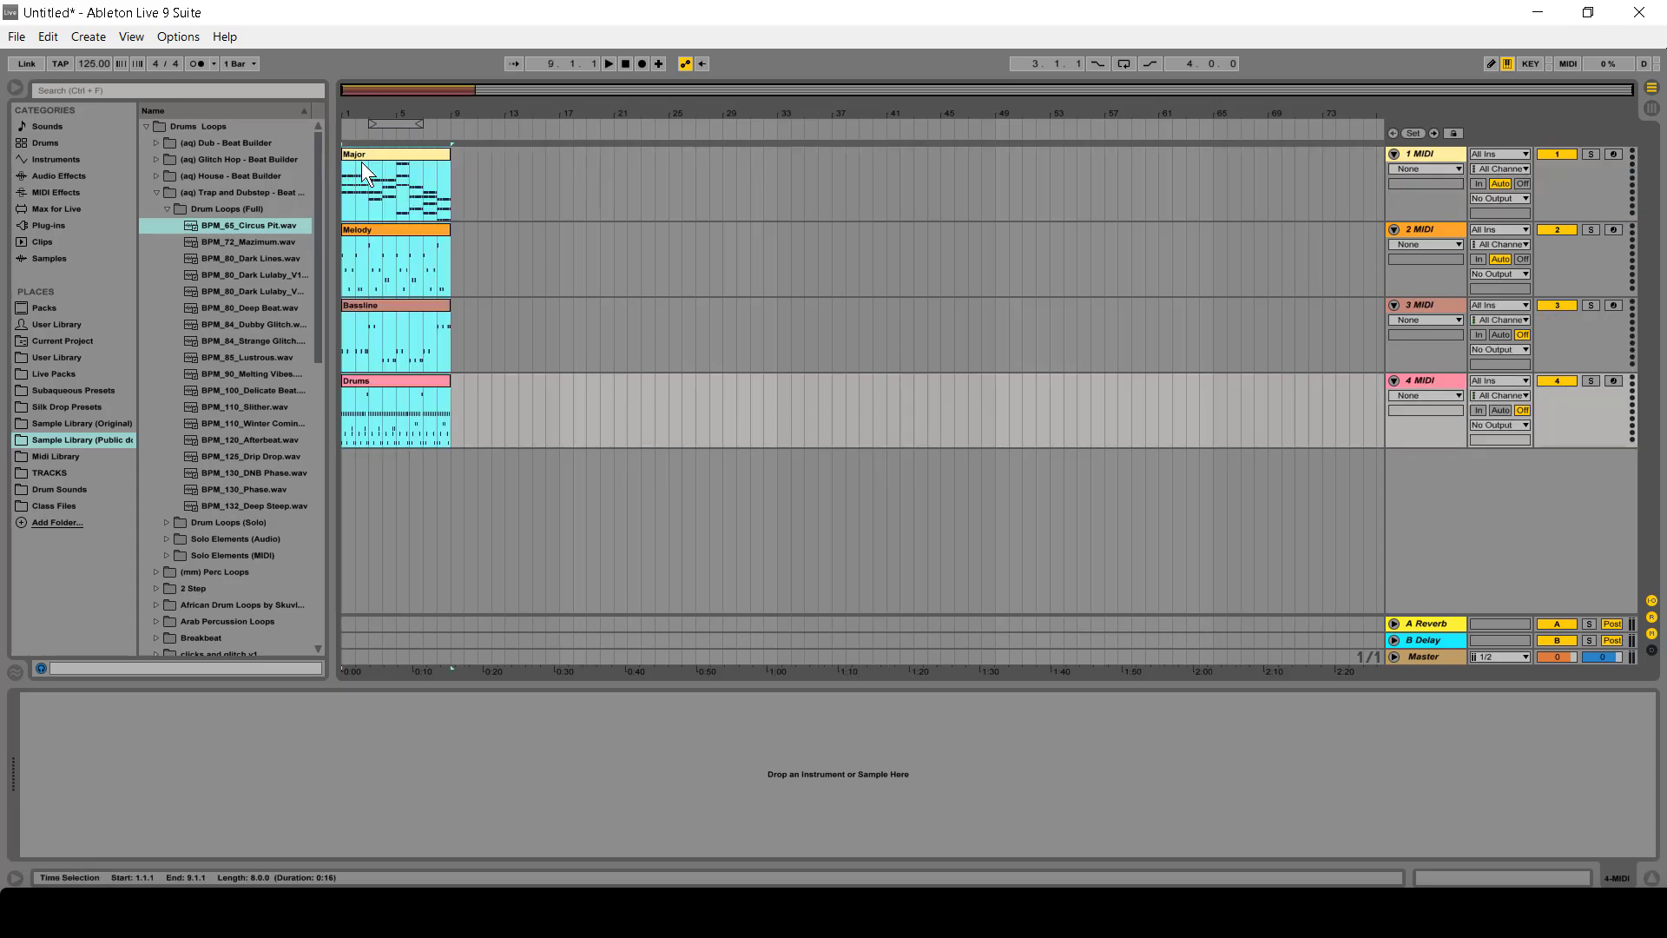
- Load the Chromaphone instrument plug-in from the Physical Modeling folder onto the Melody track
left_click(358, 149)
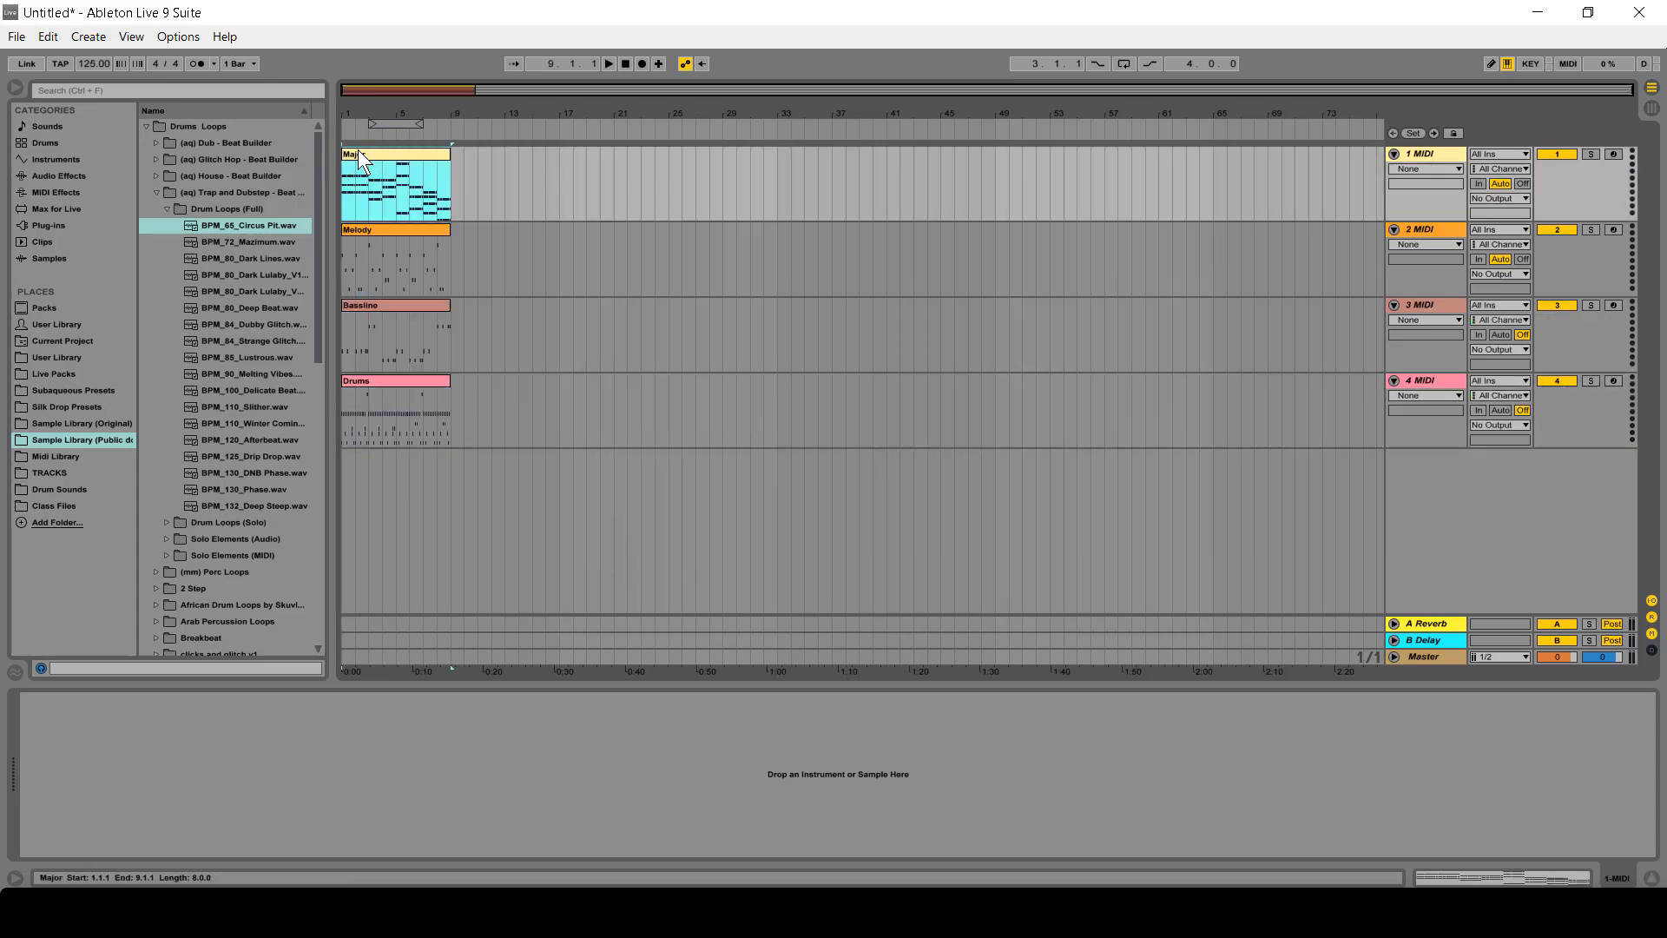
left_click(156, 192)
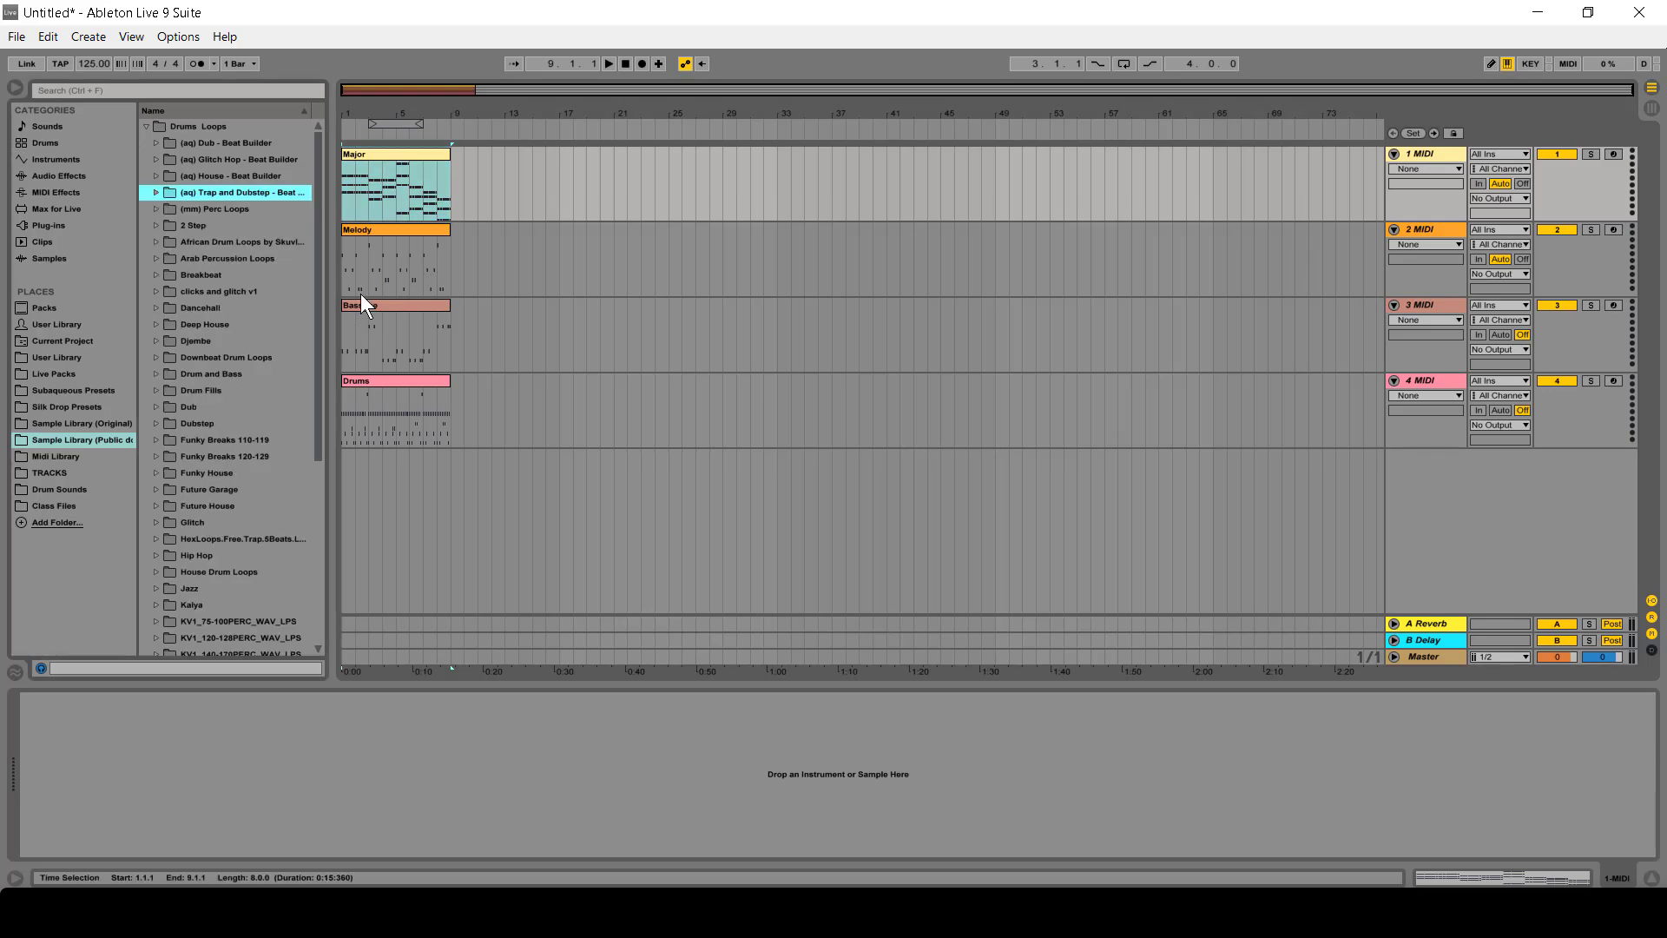
left_click(43, 224)
left_click(158, 208)
left_click_drag(198, 242, 385, 237)
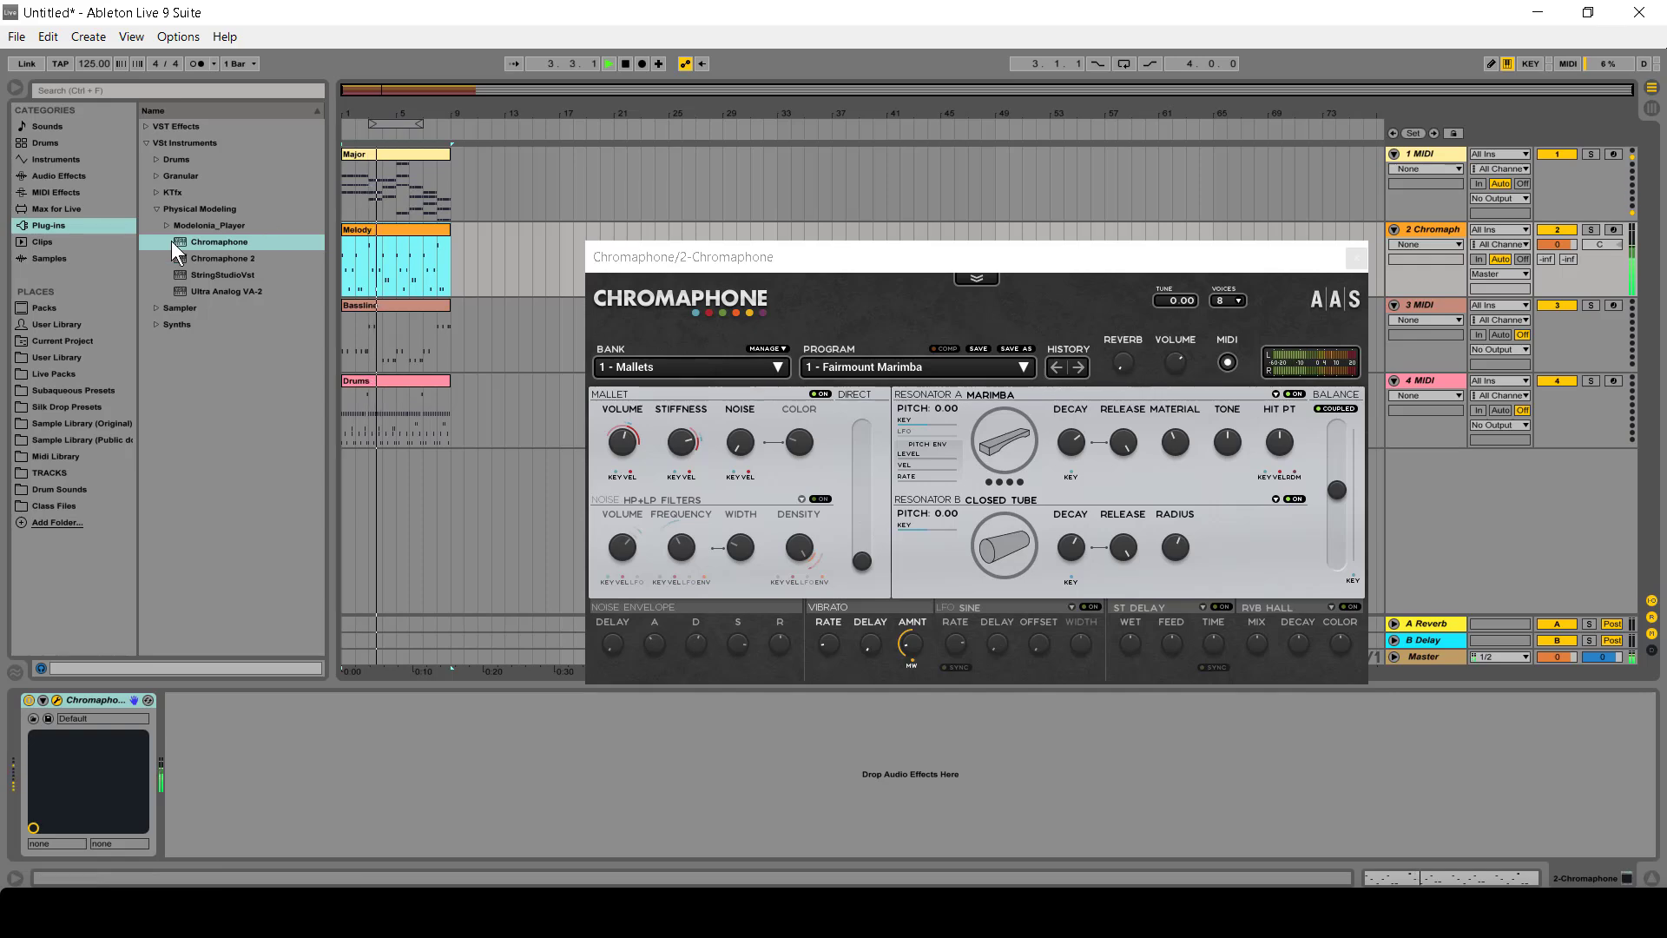
- Load the Serum synth plug-in onto the Bassline track and open the Bassline clip's notes
left_click(398, 328)
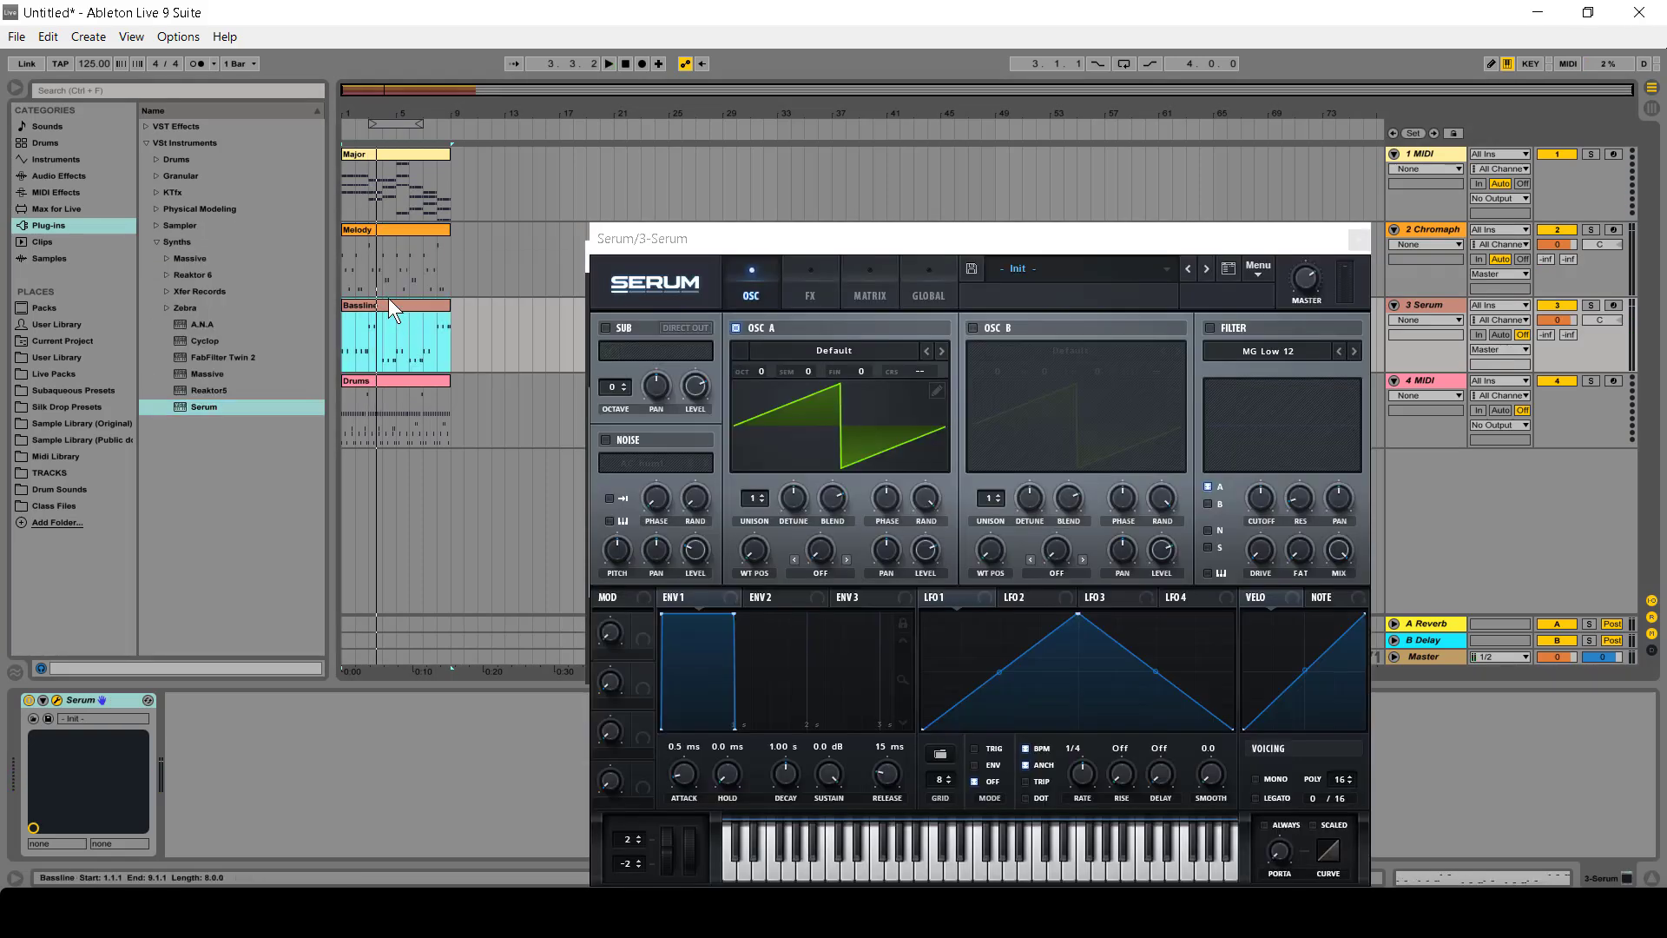
double_click(389, 300)
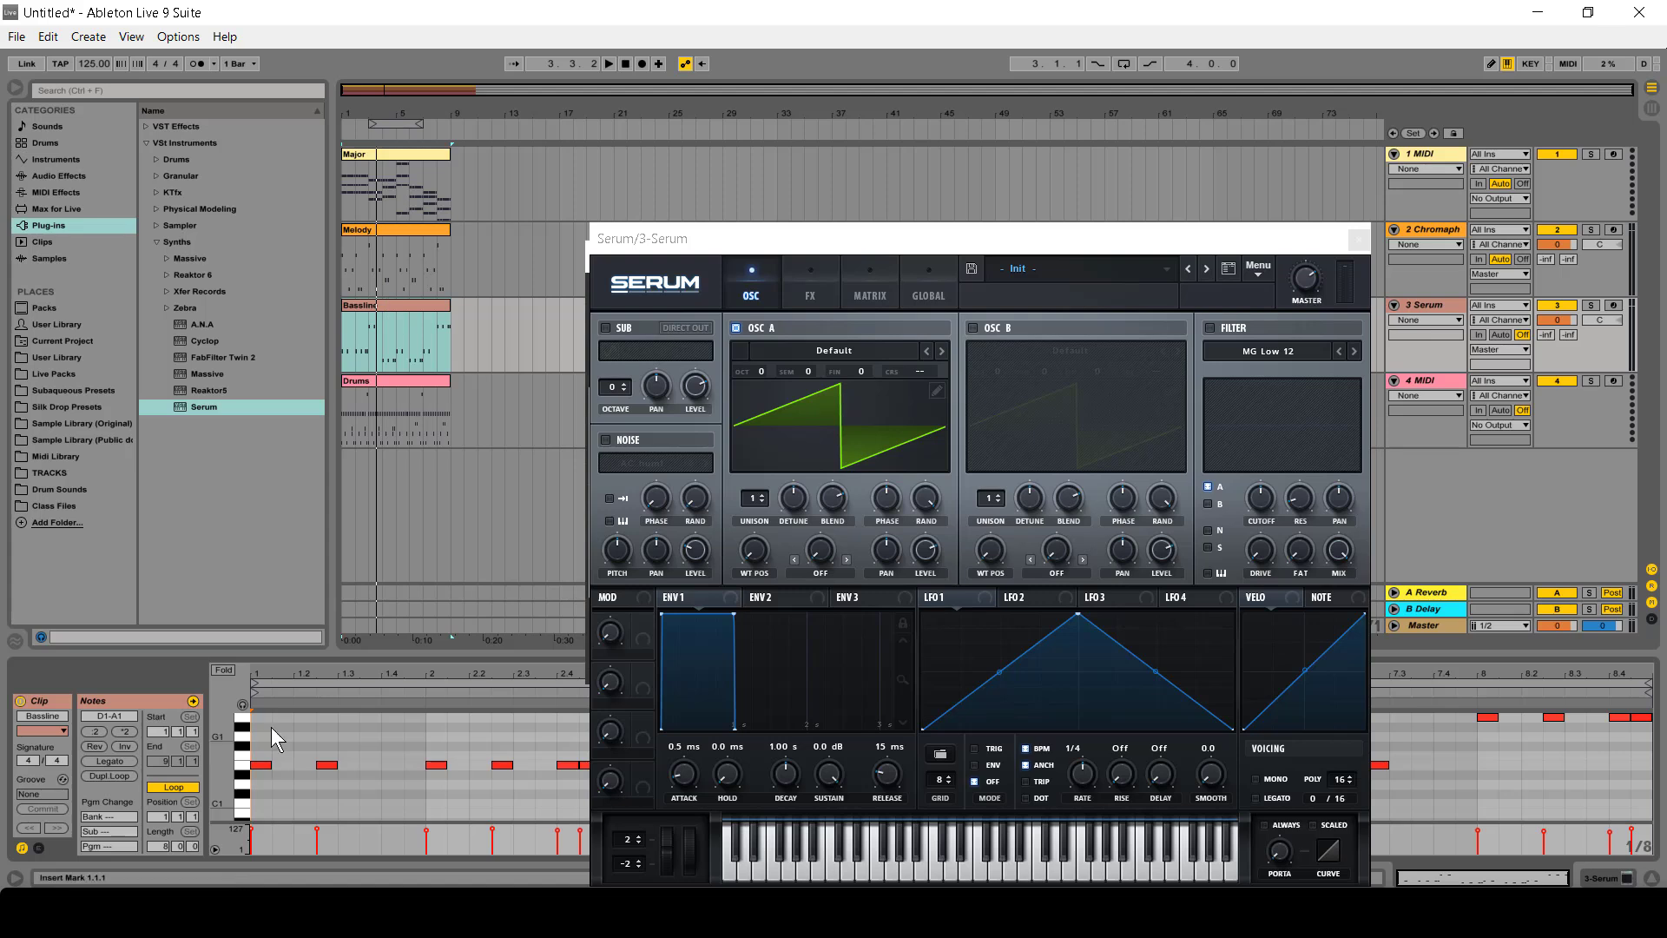
- Apply Legato to all notes in the Bassline clip and play the arrangement
left_click(280, 685)
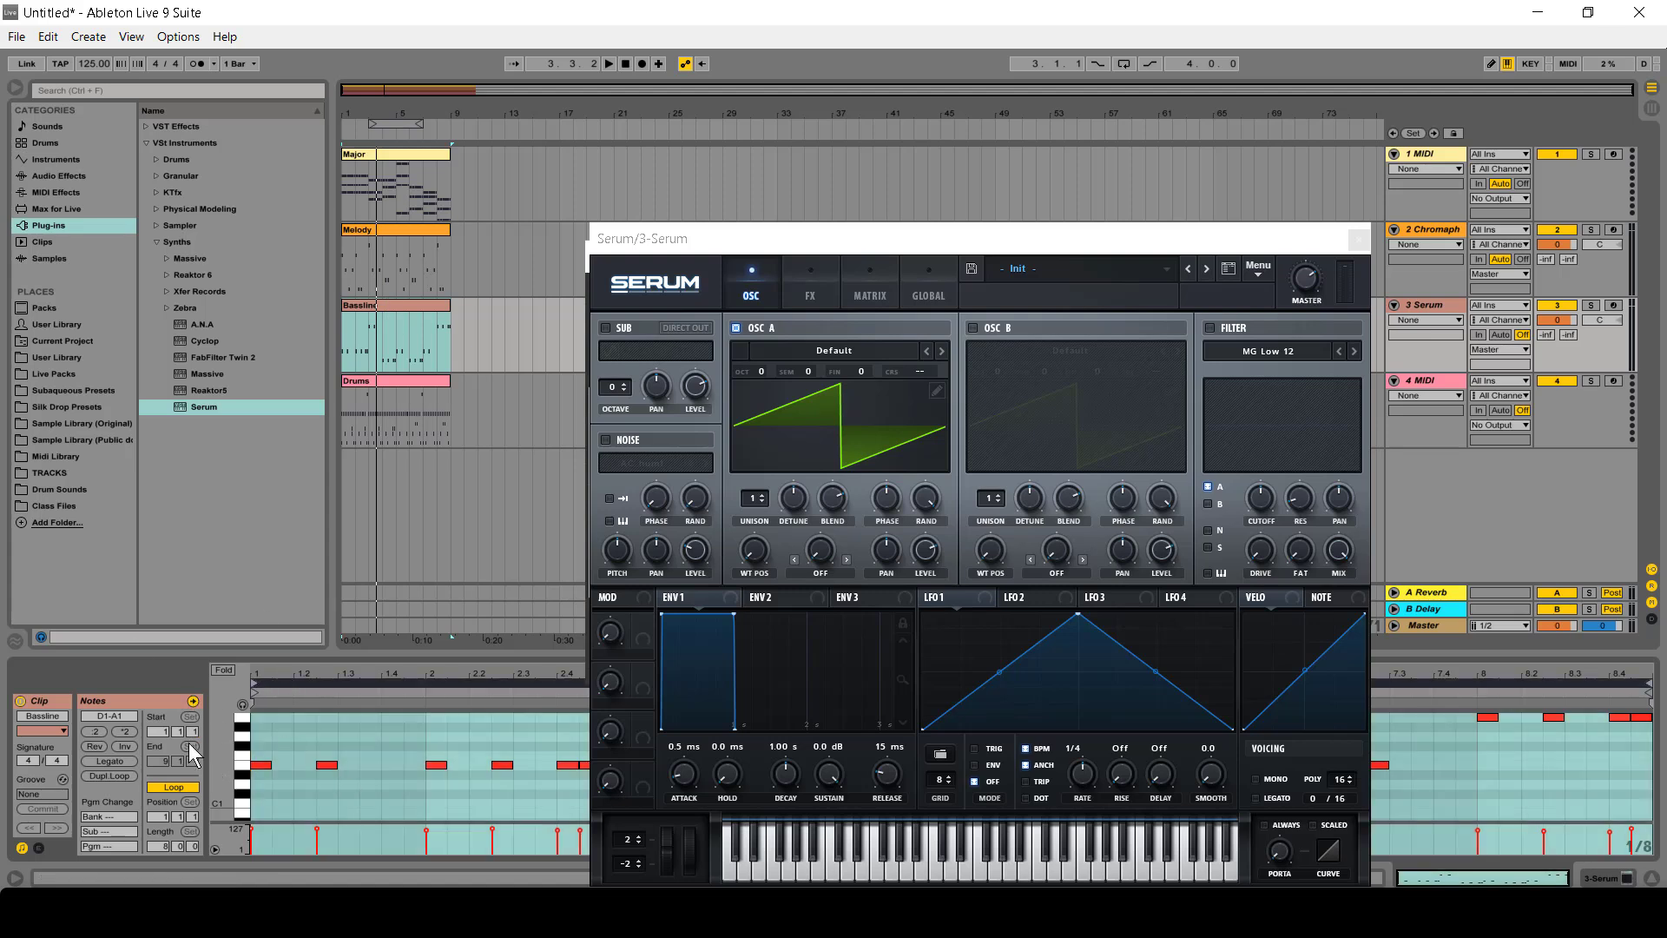
left_click(116, 761)
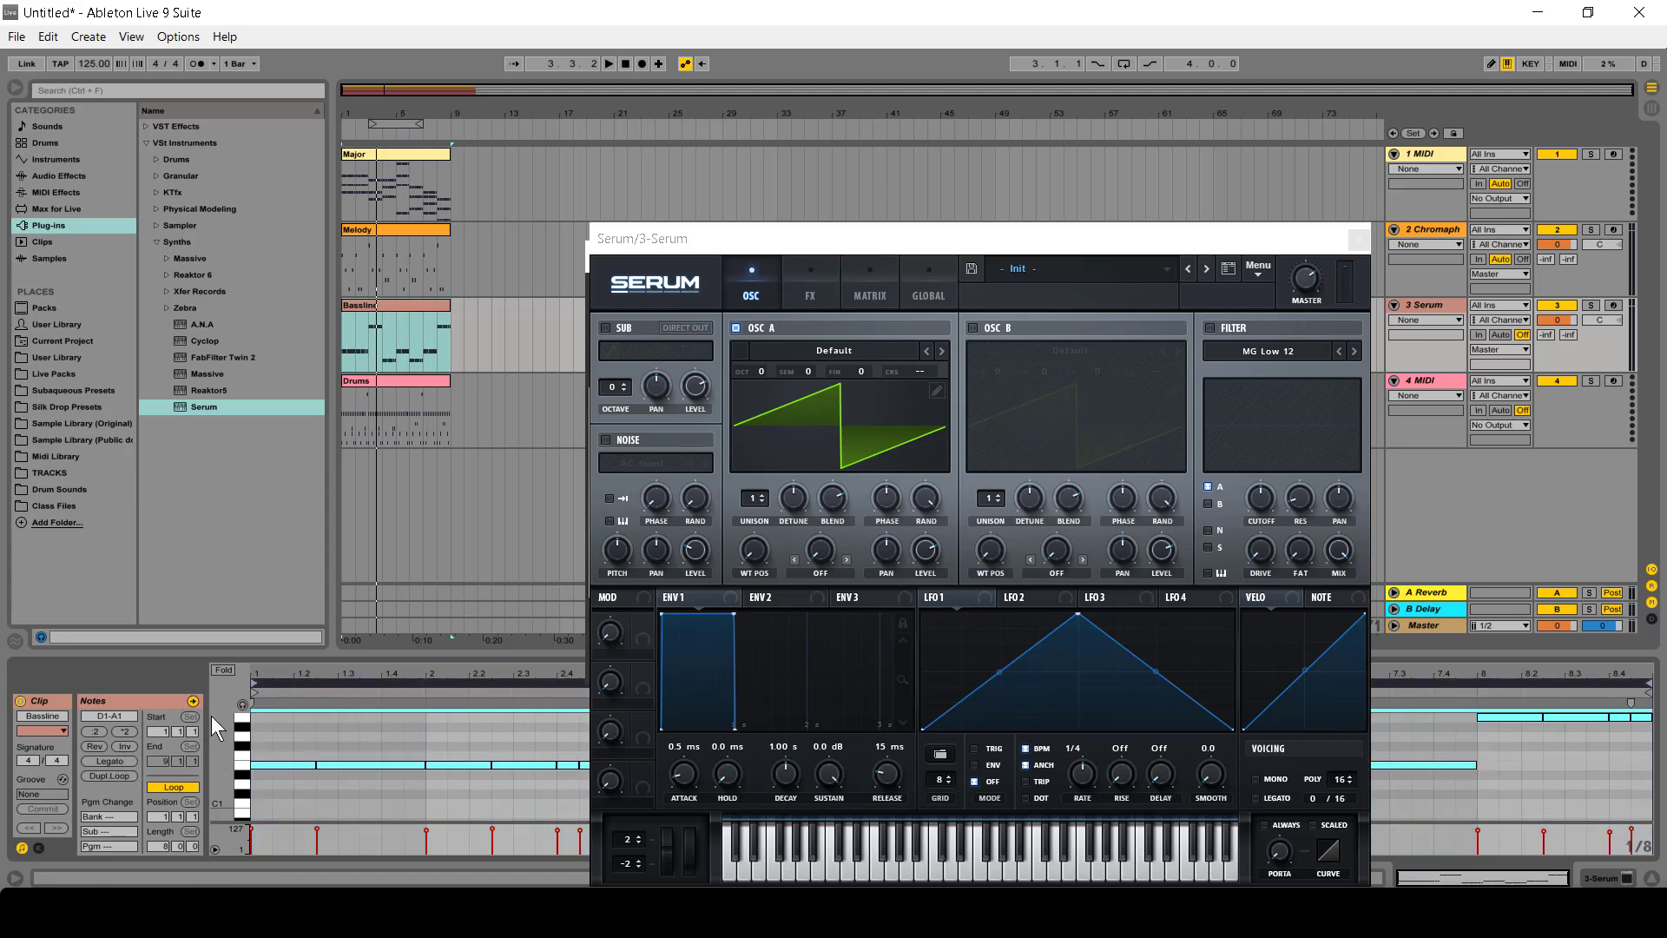
key("space")
- Audition Serum's Bass (Hard) presets from BA Complextro 2 [CFA] onward and keep BA Dark Weight DnB [ASL] for the bassline
left_click(1024, 268)
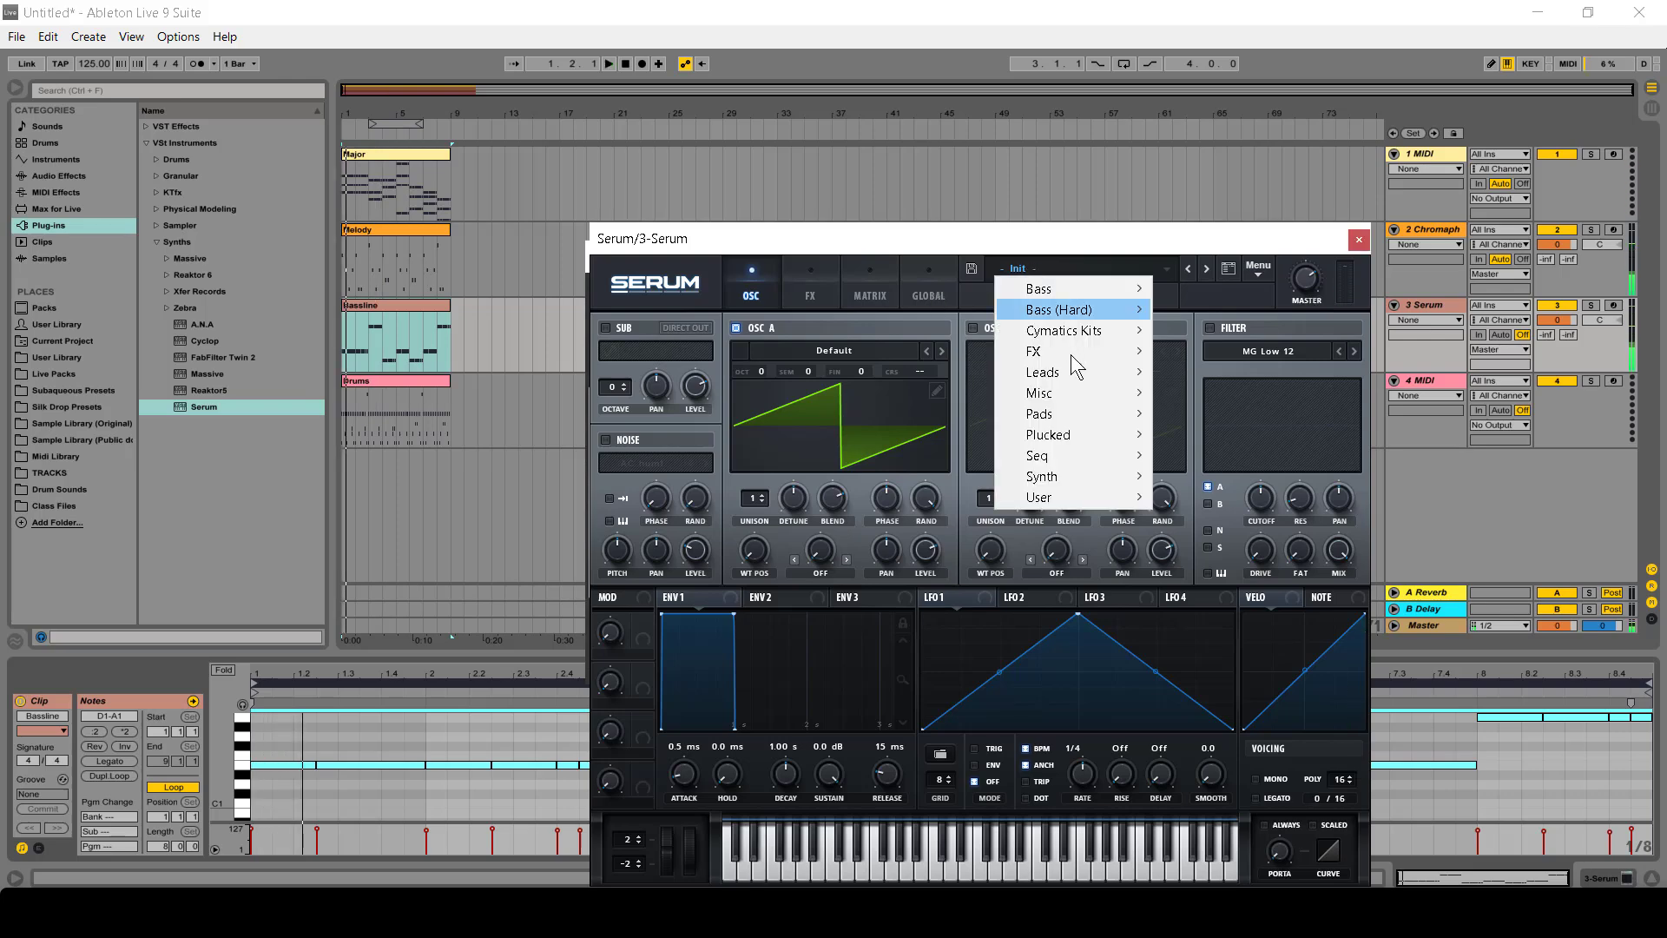
mouse_move(1083, 316)
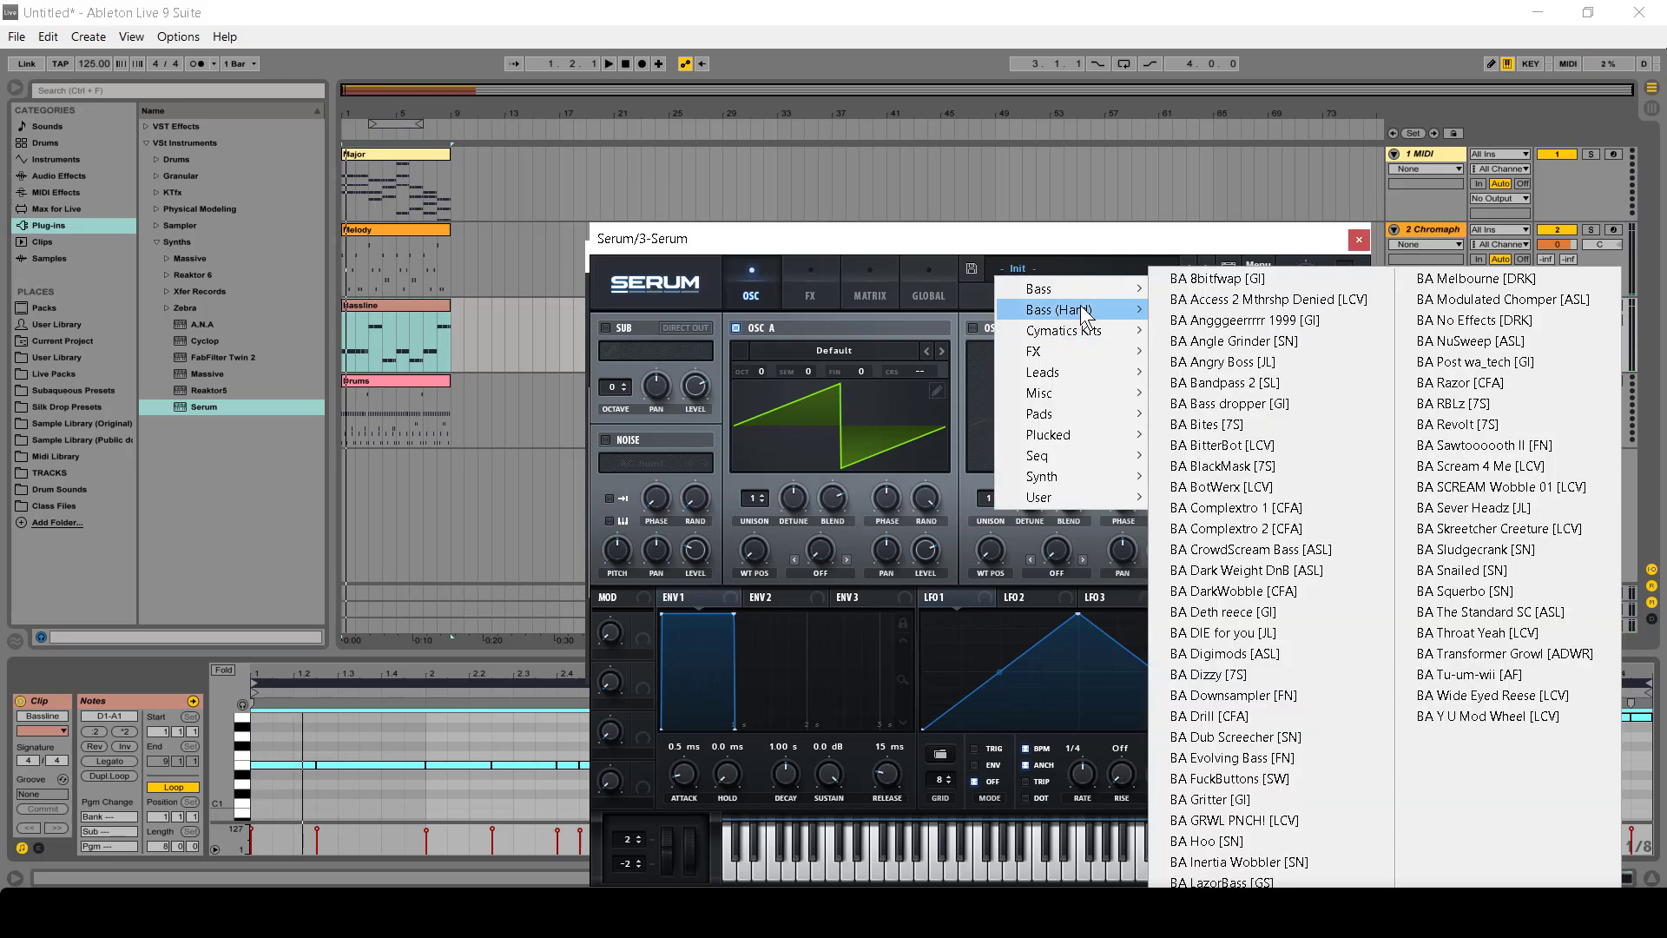
left_click(1285, 533)
key("space")
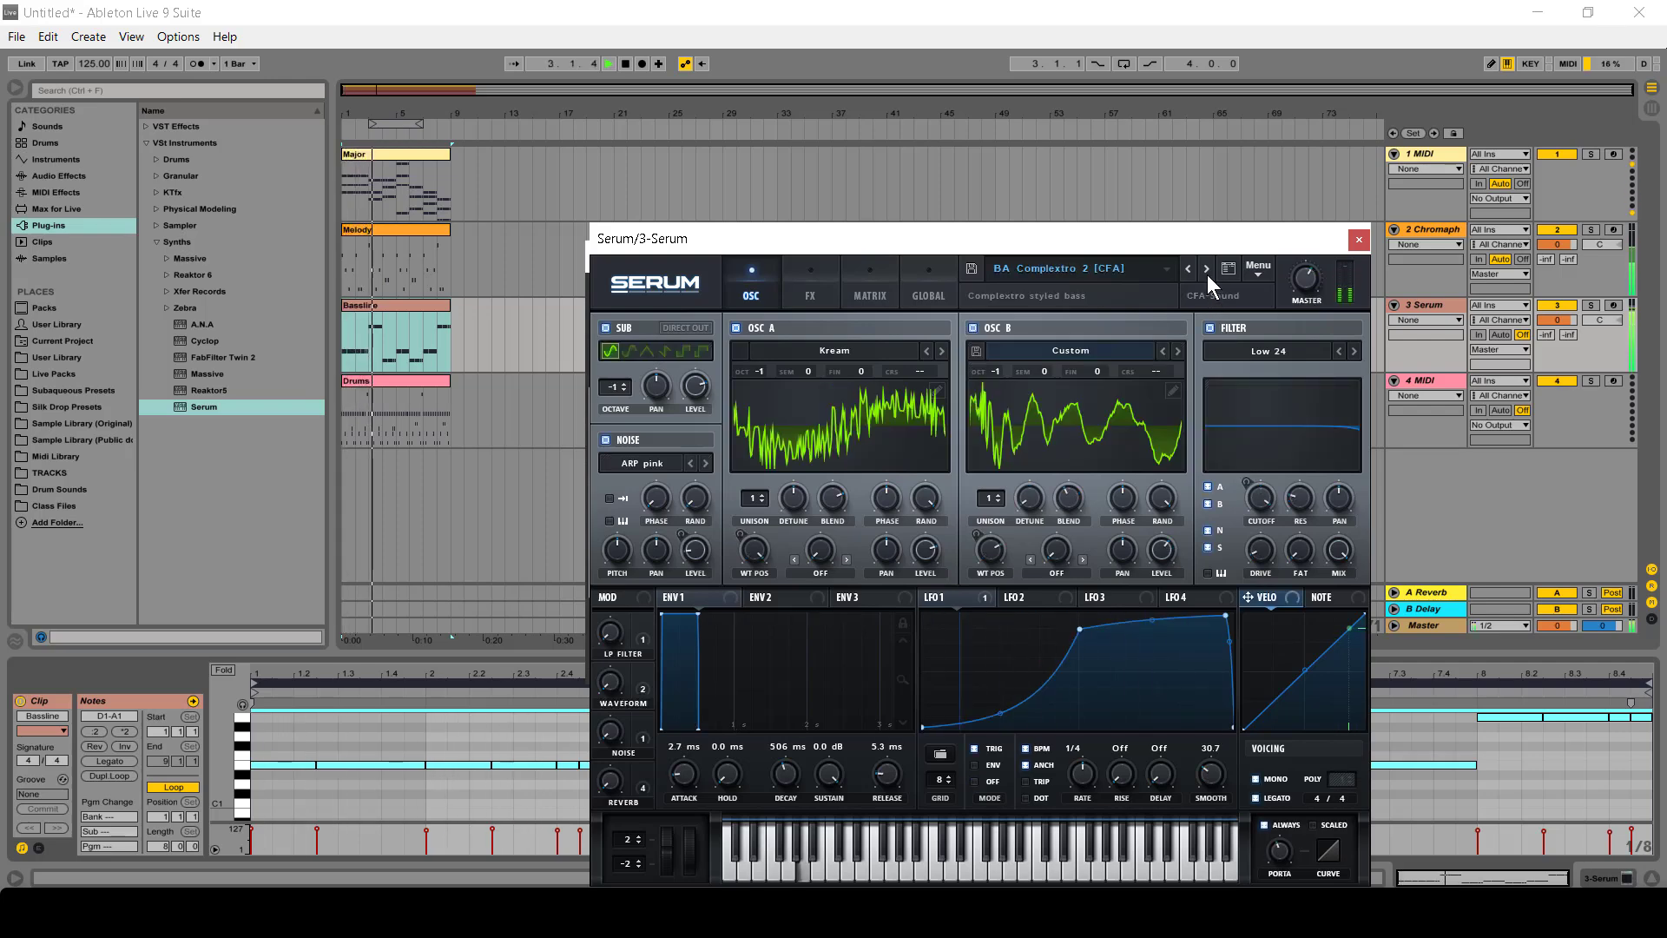
left_click(1207, 274)
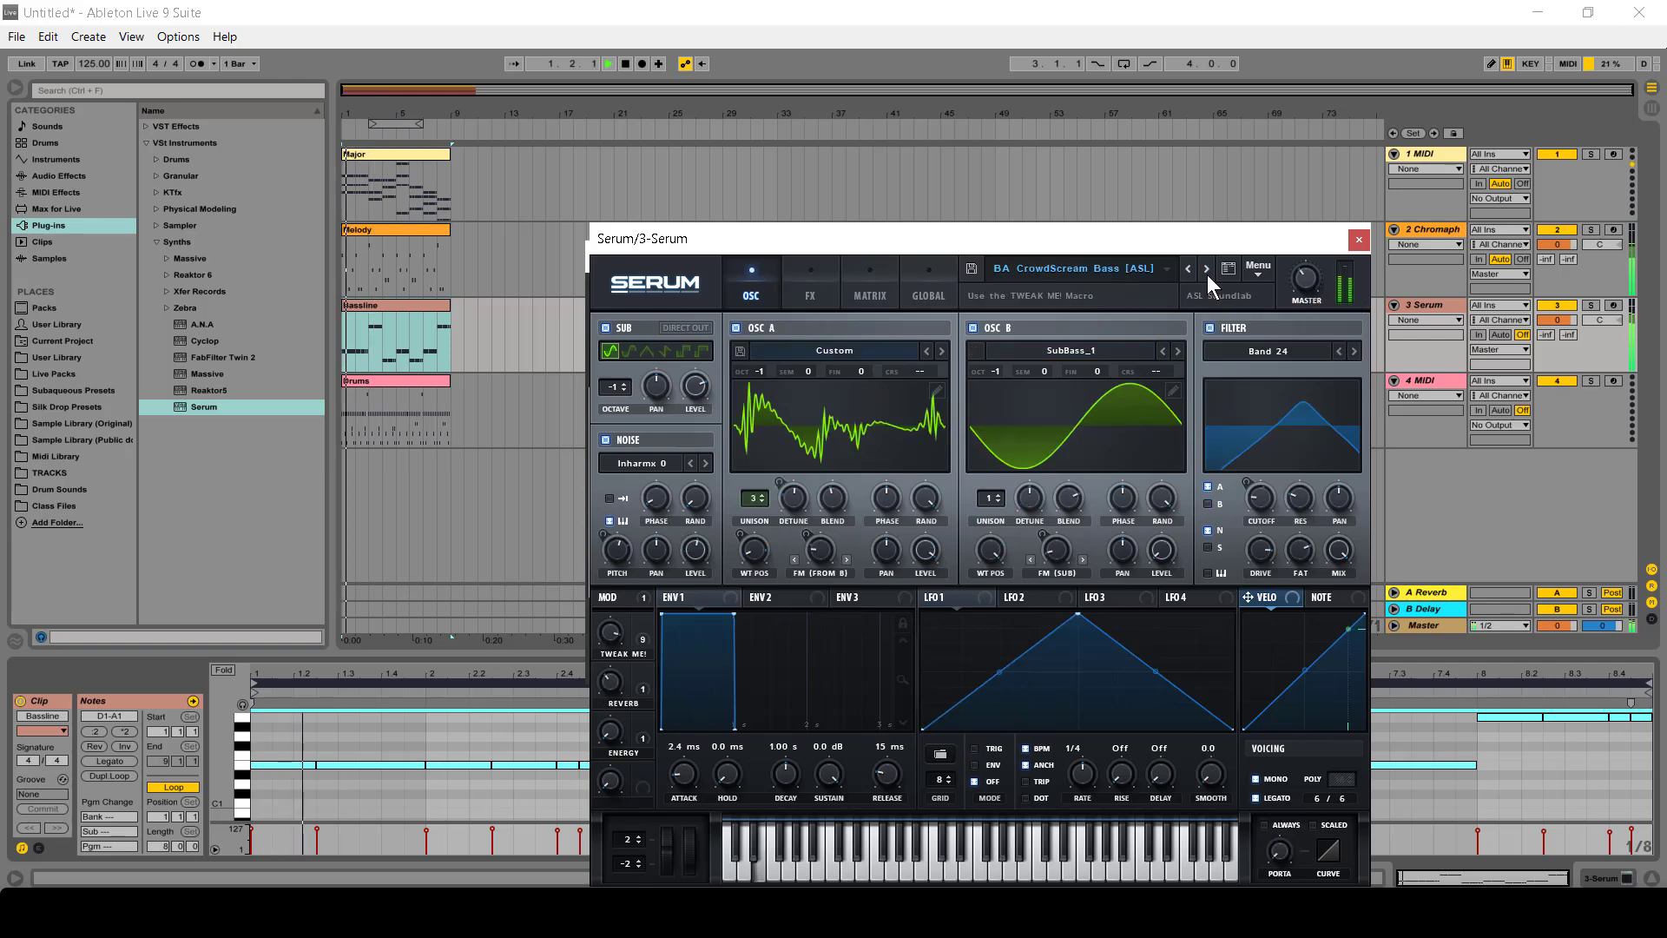
left_click(1207, 274)
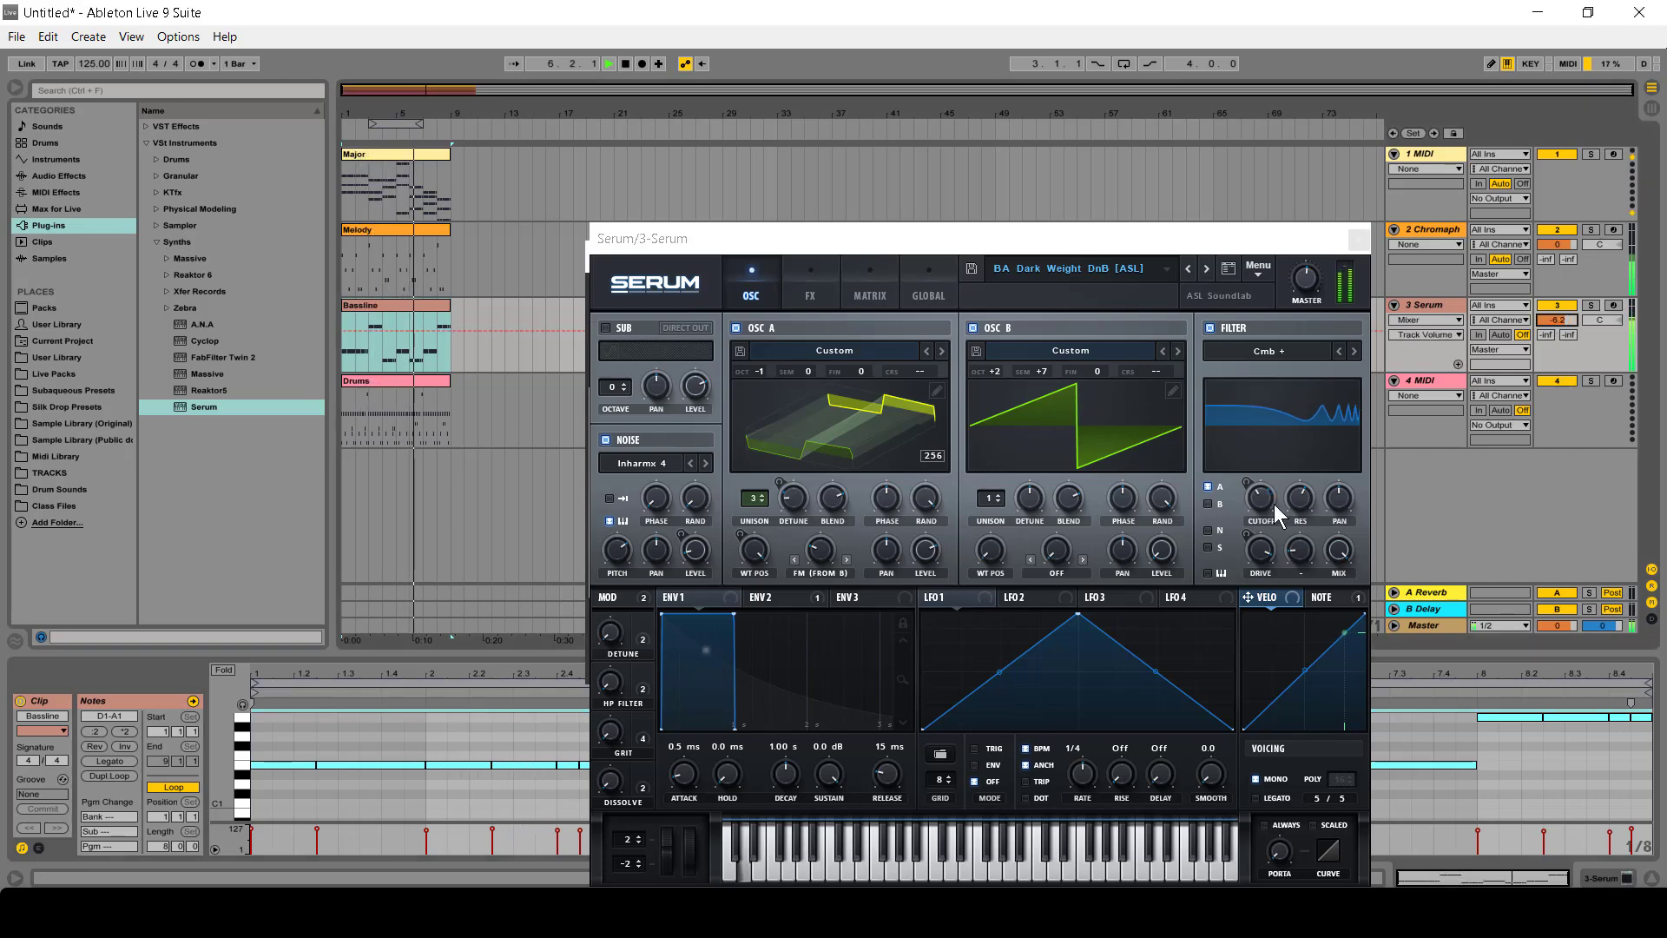
- Switch Serum's filter to a type from the Normal group
left_click(1207, 486)
left_click(1264, 350)
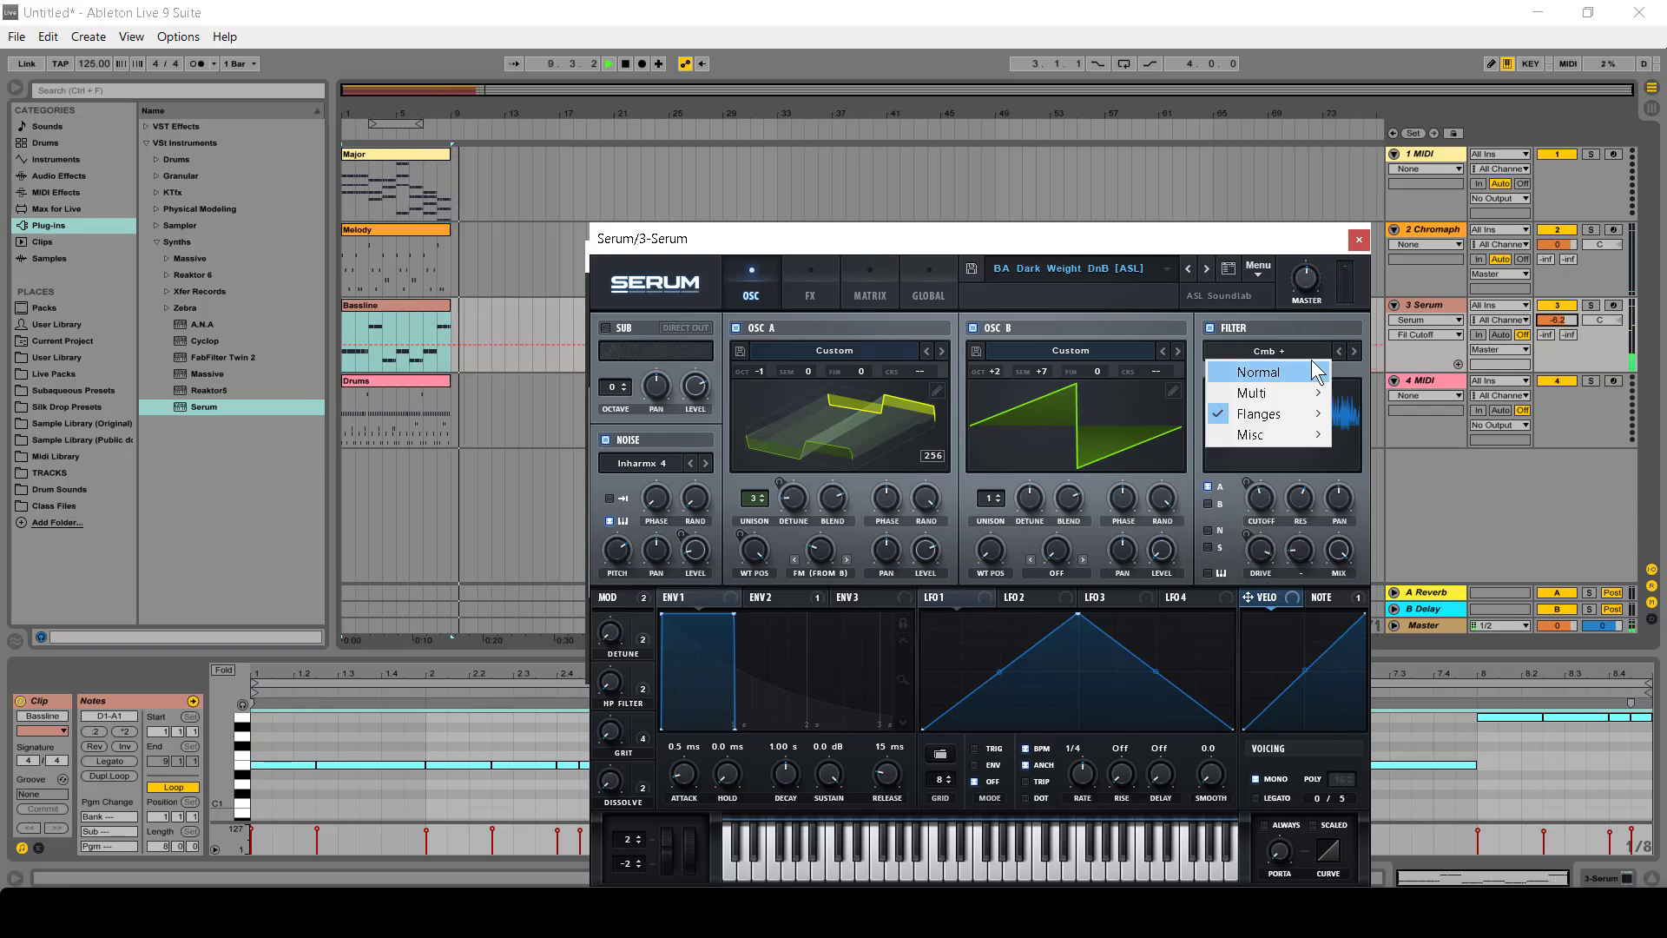
mouse_move(1277, 372)
left_click(1342, 374)
- Search the User Library for "futu" and load the (aq) Future Step Drum Rack onto the Drums track
left_click(396, 417)
left_click(74, 389)
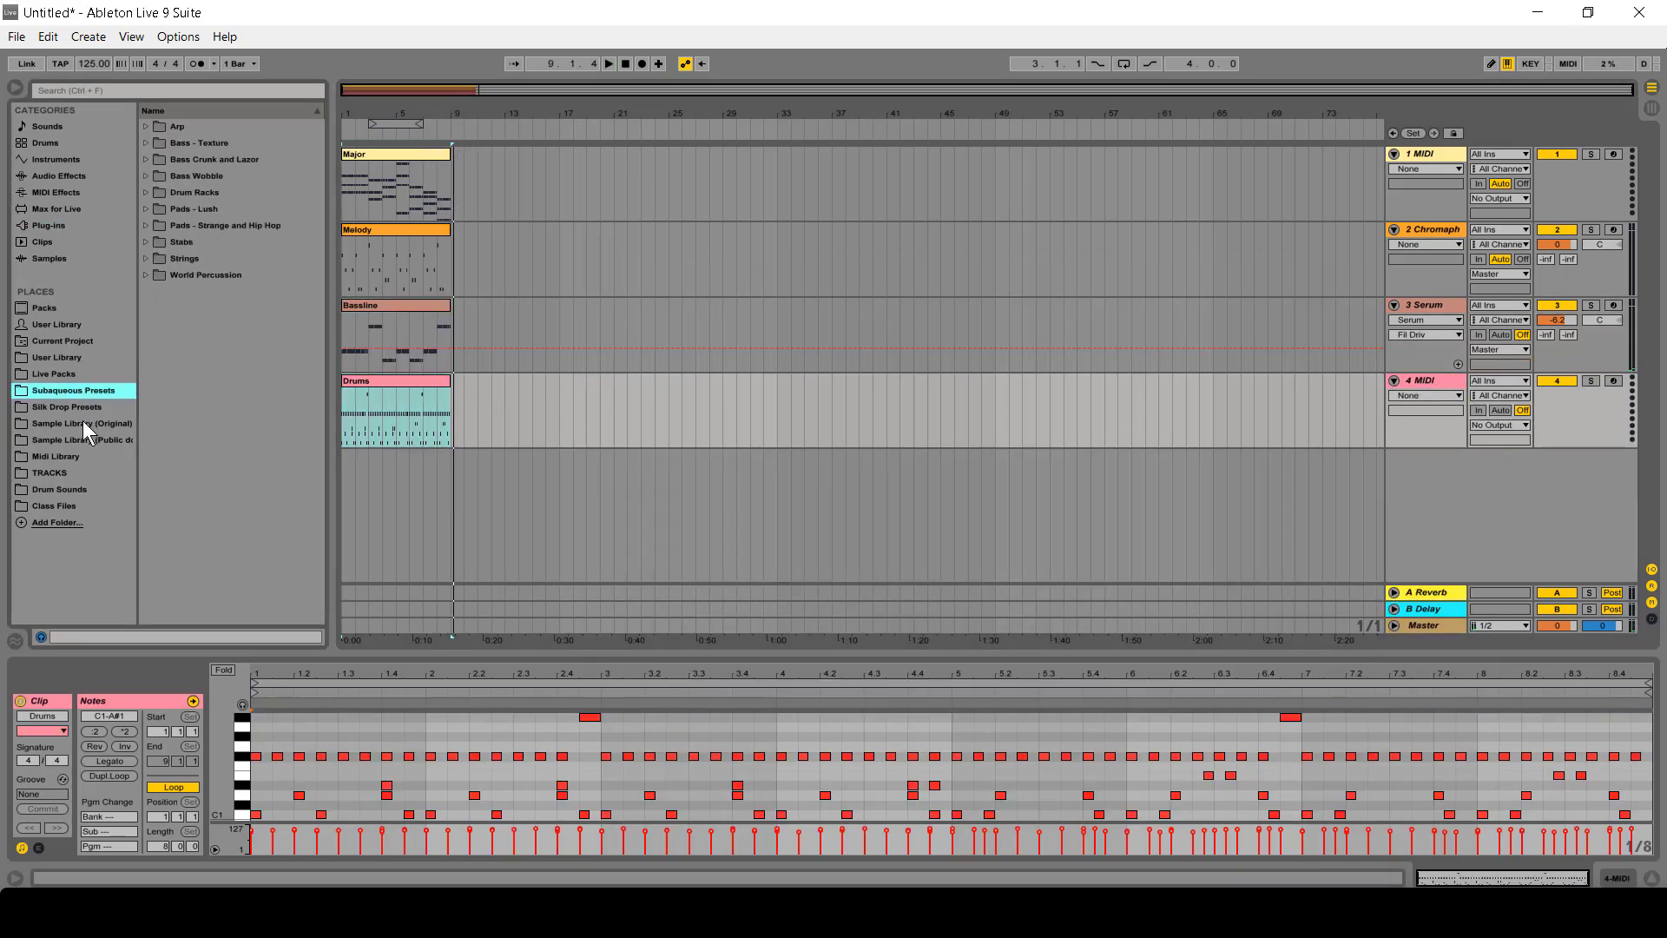
left_click(60, 353)
left_click(148, 86)
type("futu")
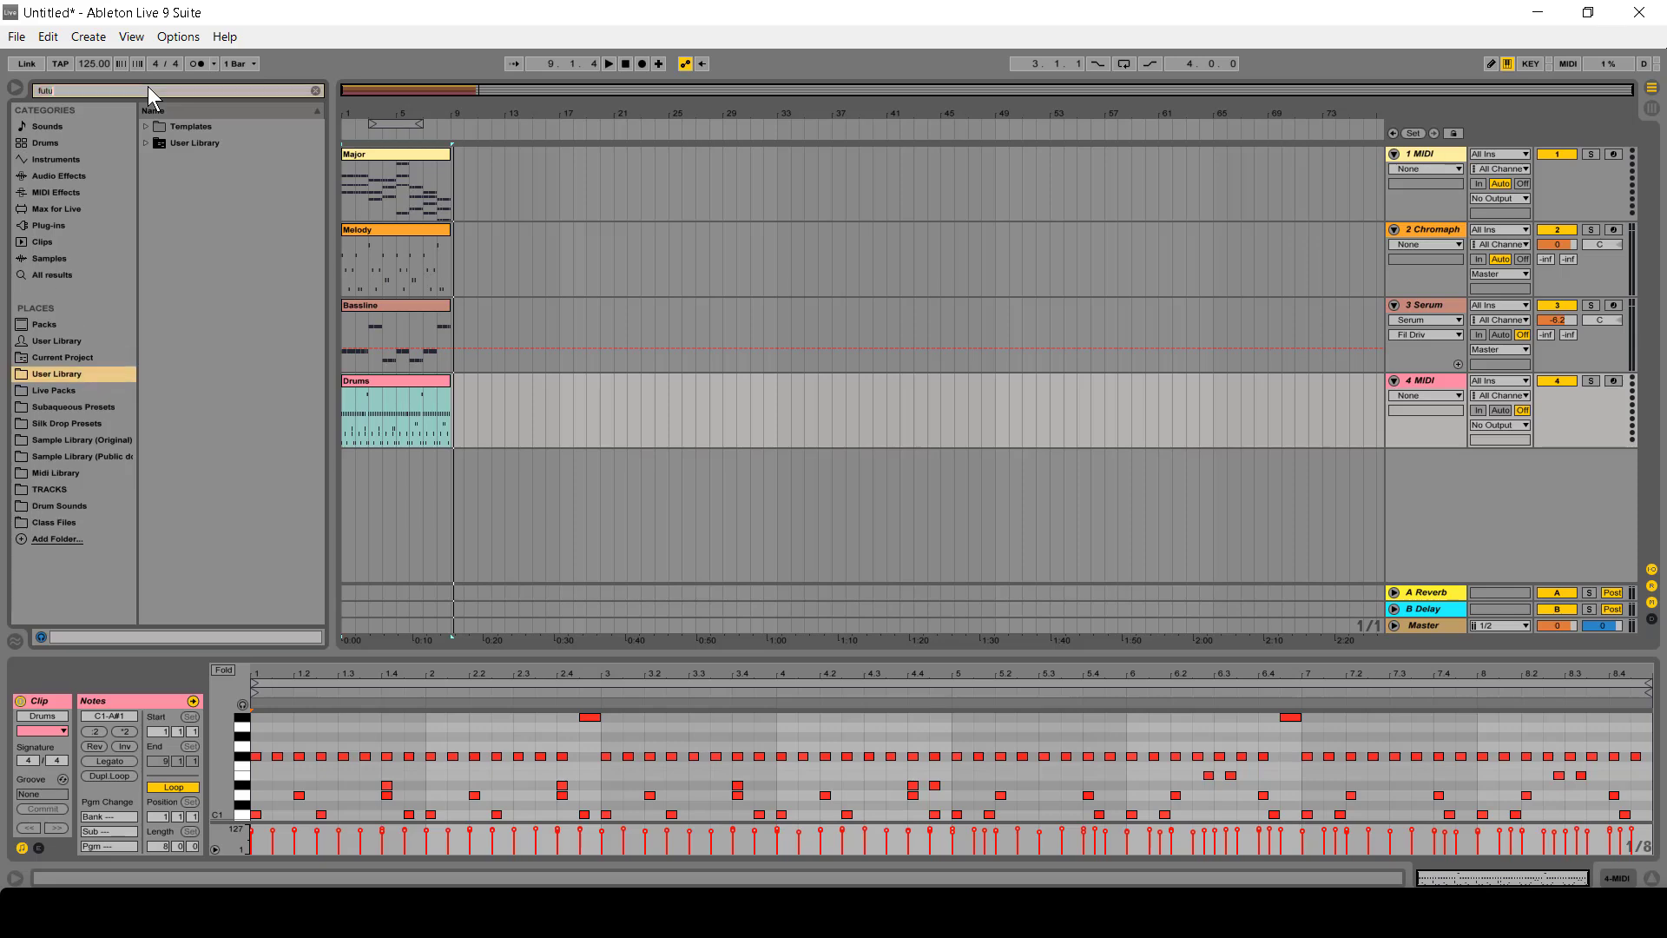
left_click(154, 157)
left_click(167, 175)
left_click(179, 190)
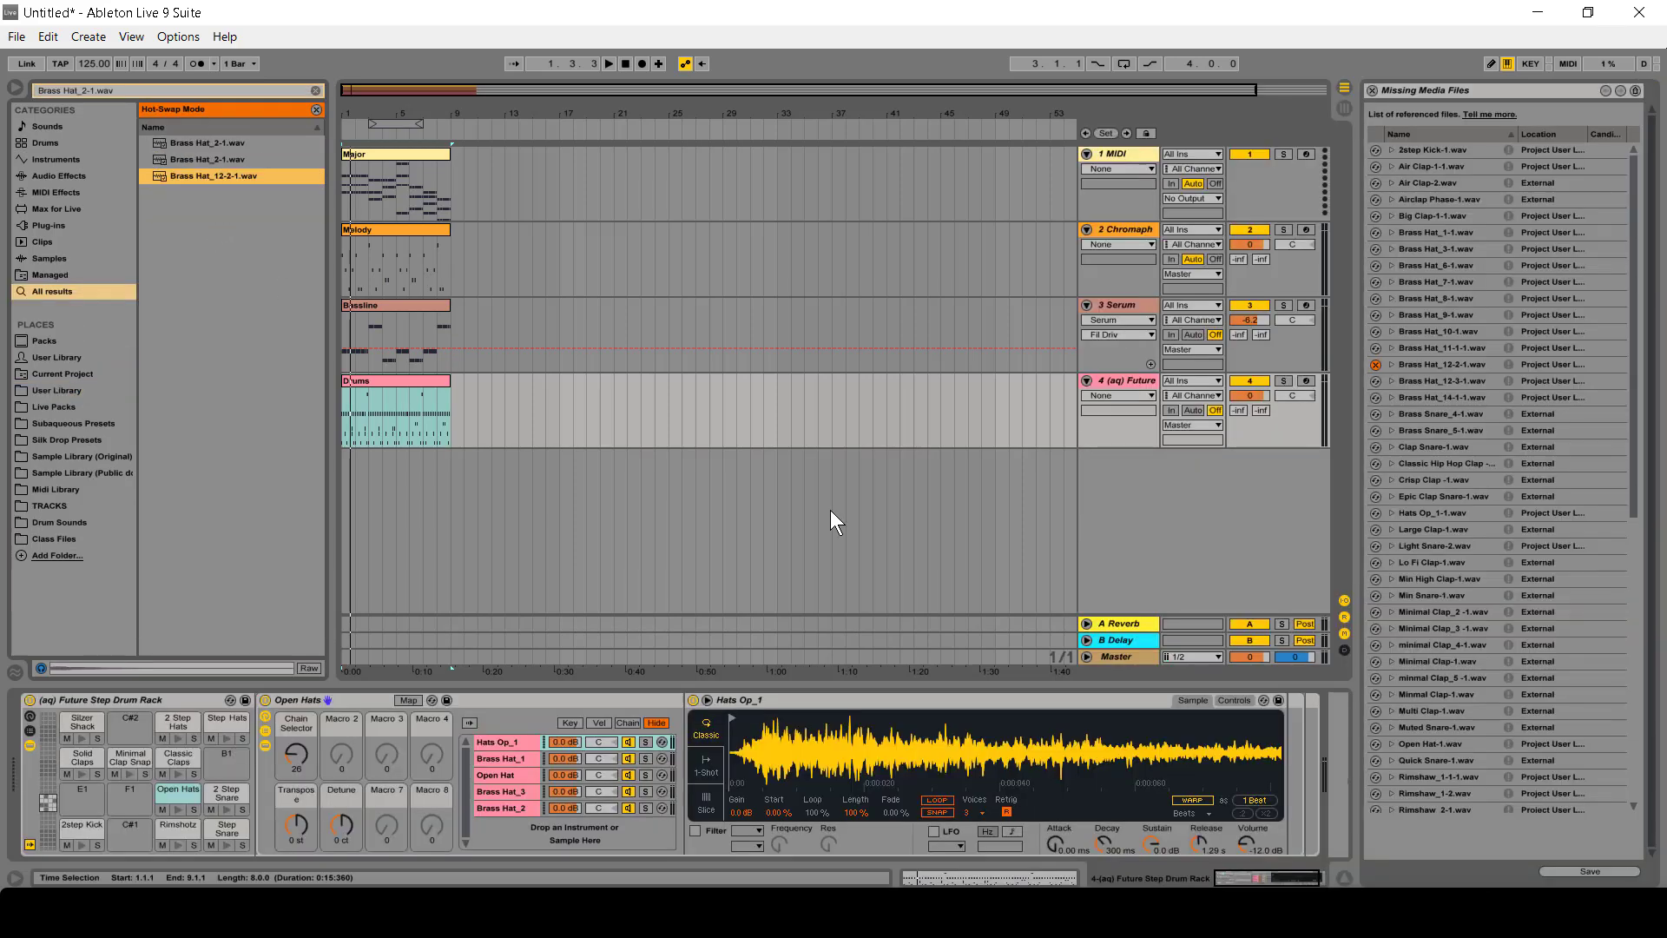
- Play the arrangement and turn down the Chain Selector of the drum rack's Open Hats pad
key("space")
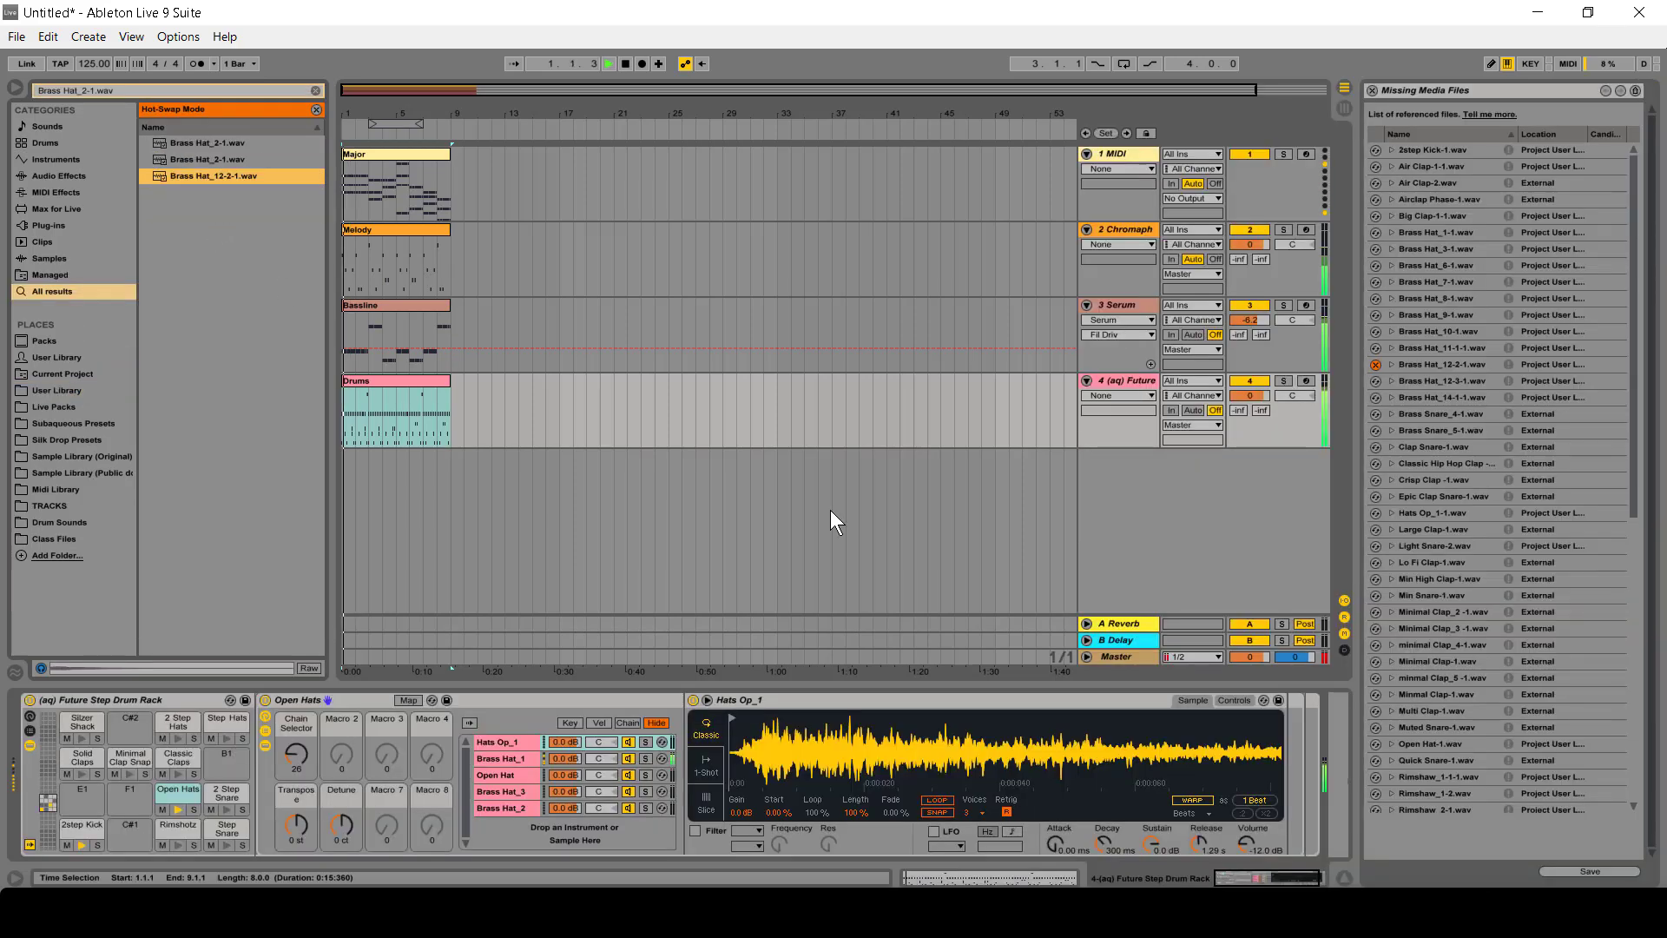
mouse_move(300, 754)
left_mouse_down()
mouse_move(304, 695)
mouse_move(301, 778)
left_mouse_up()
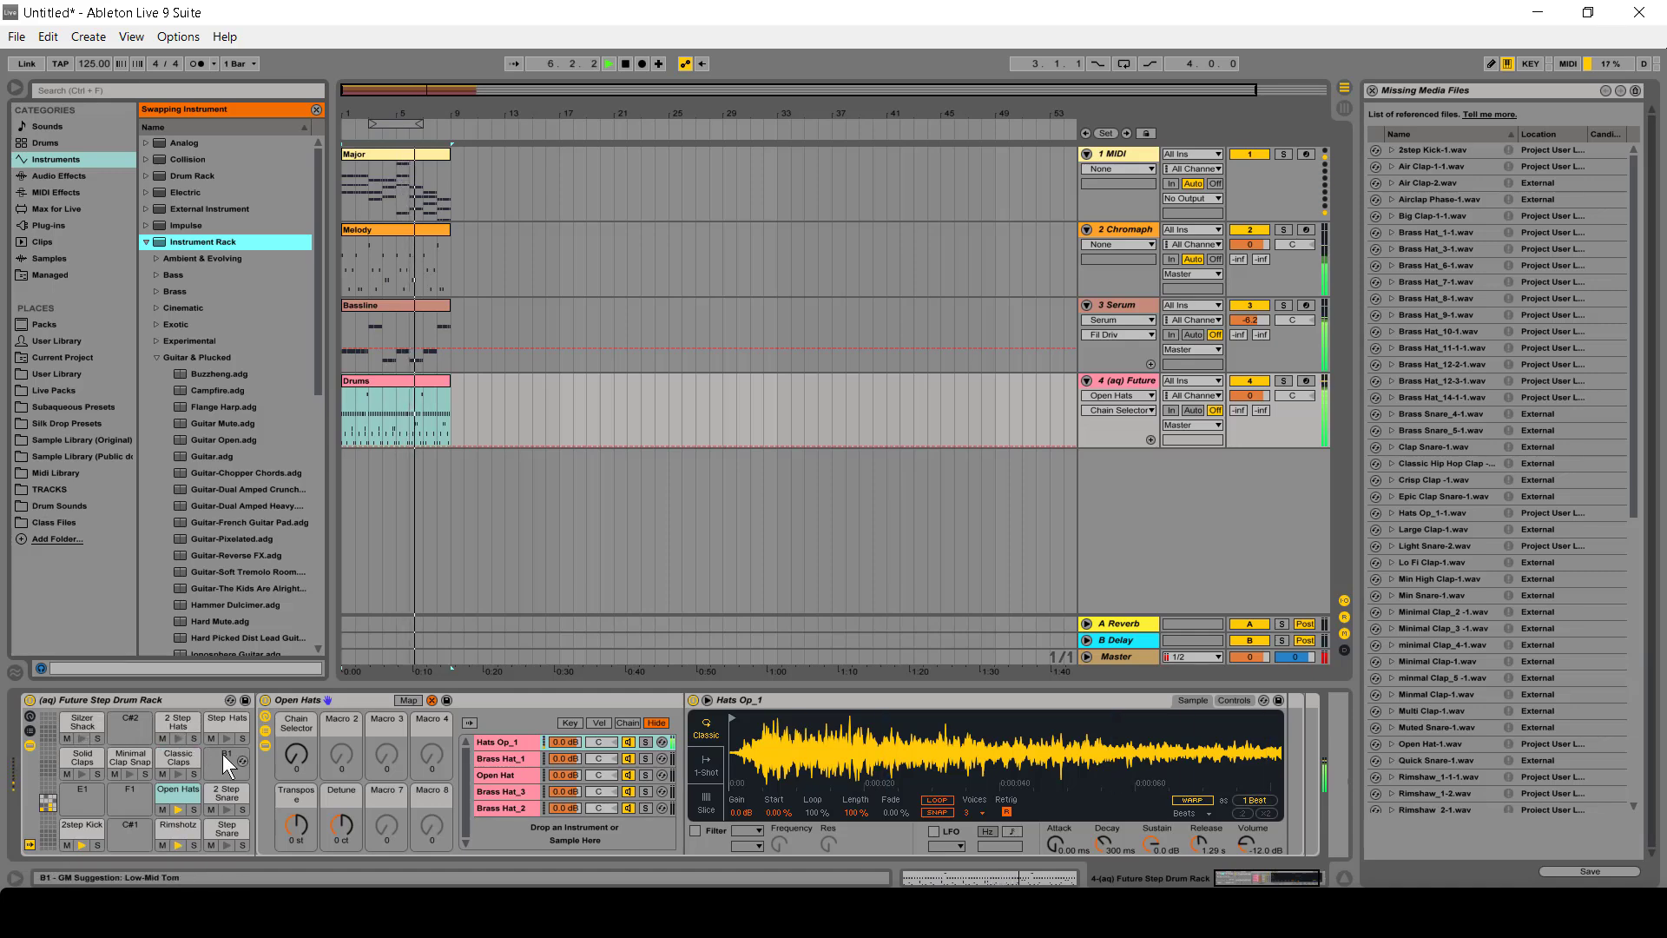
key("space")
- Swap the Step Hats pad with the Open Hats pad in the drum rack and adjust the Step Hats Chain Selector during playback
left_click(231, 790)
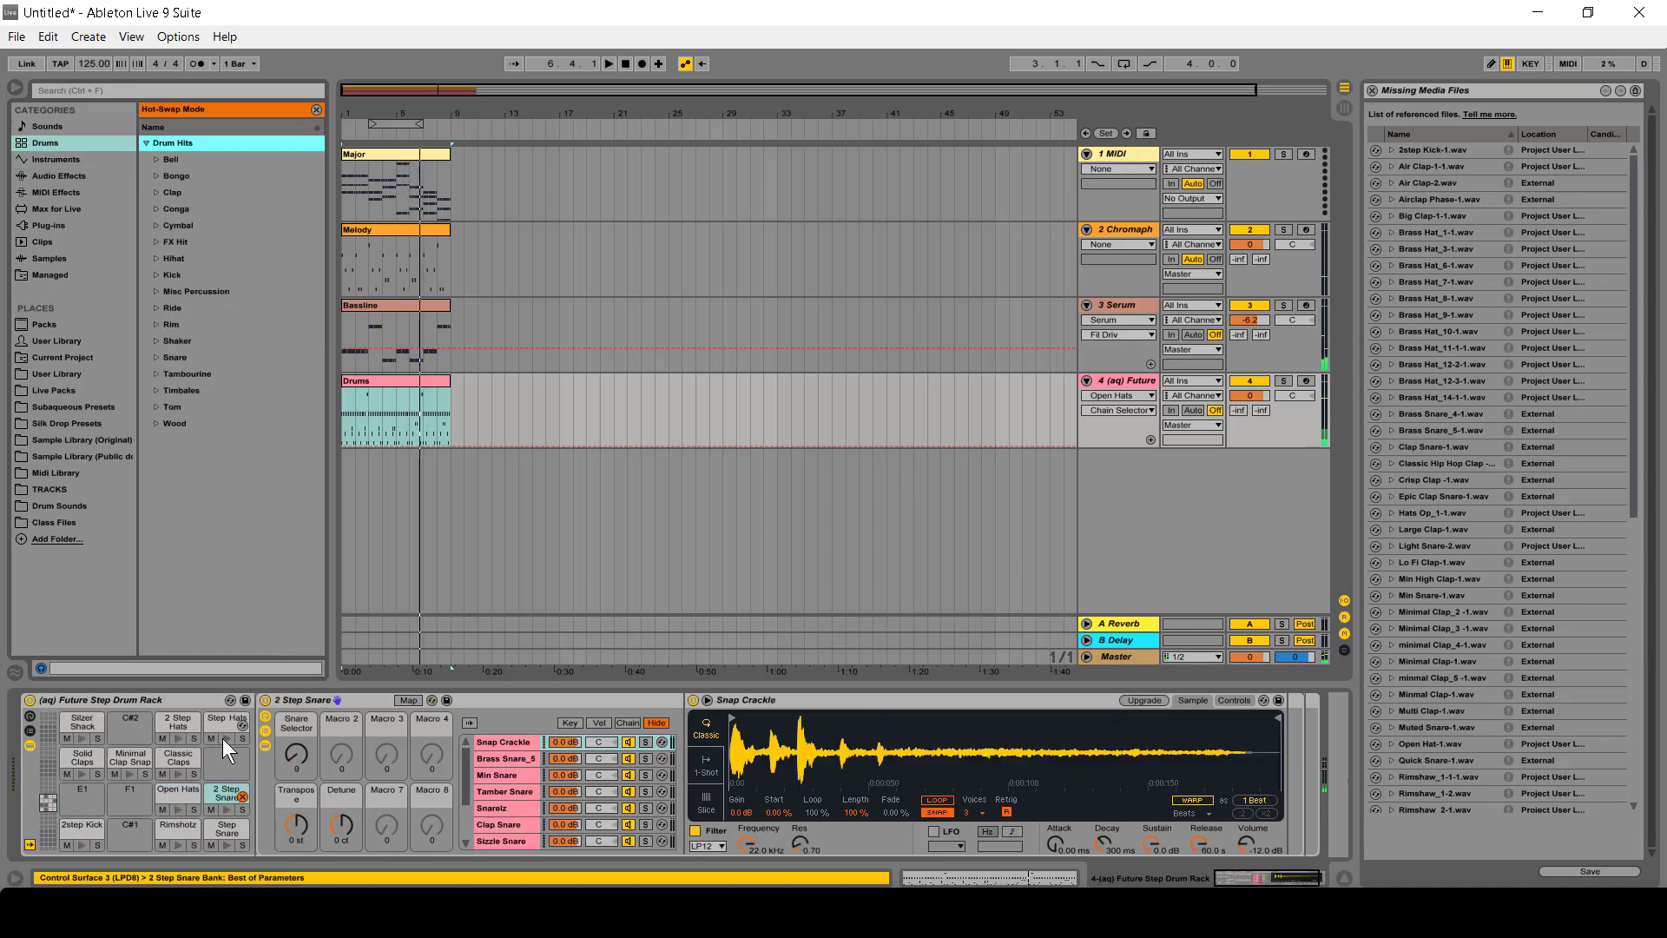
left_click_drag(223, 742, 190, 805)
key("space")
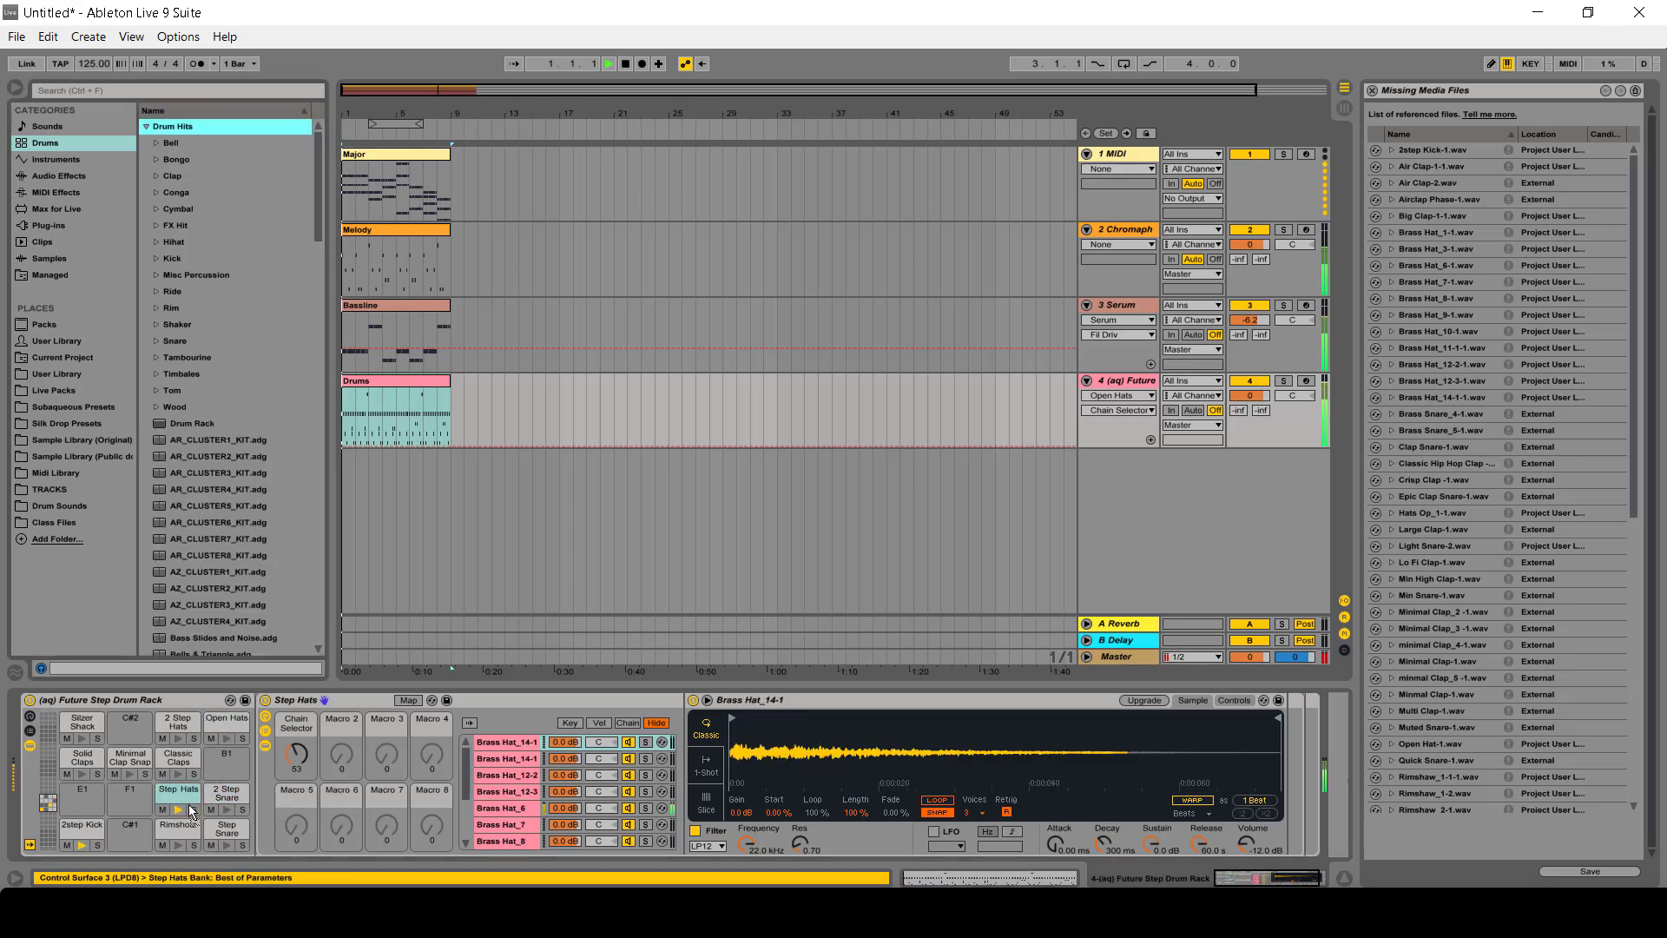
left_click_drag(290, 740, 304, 779)
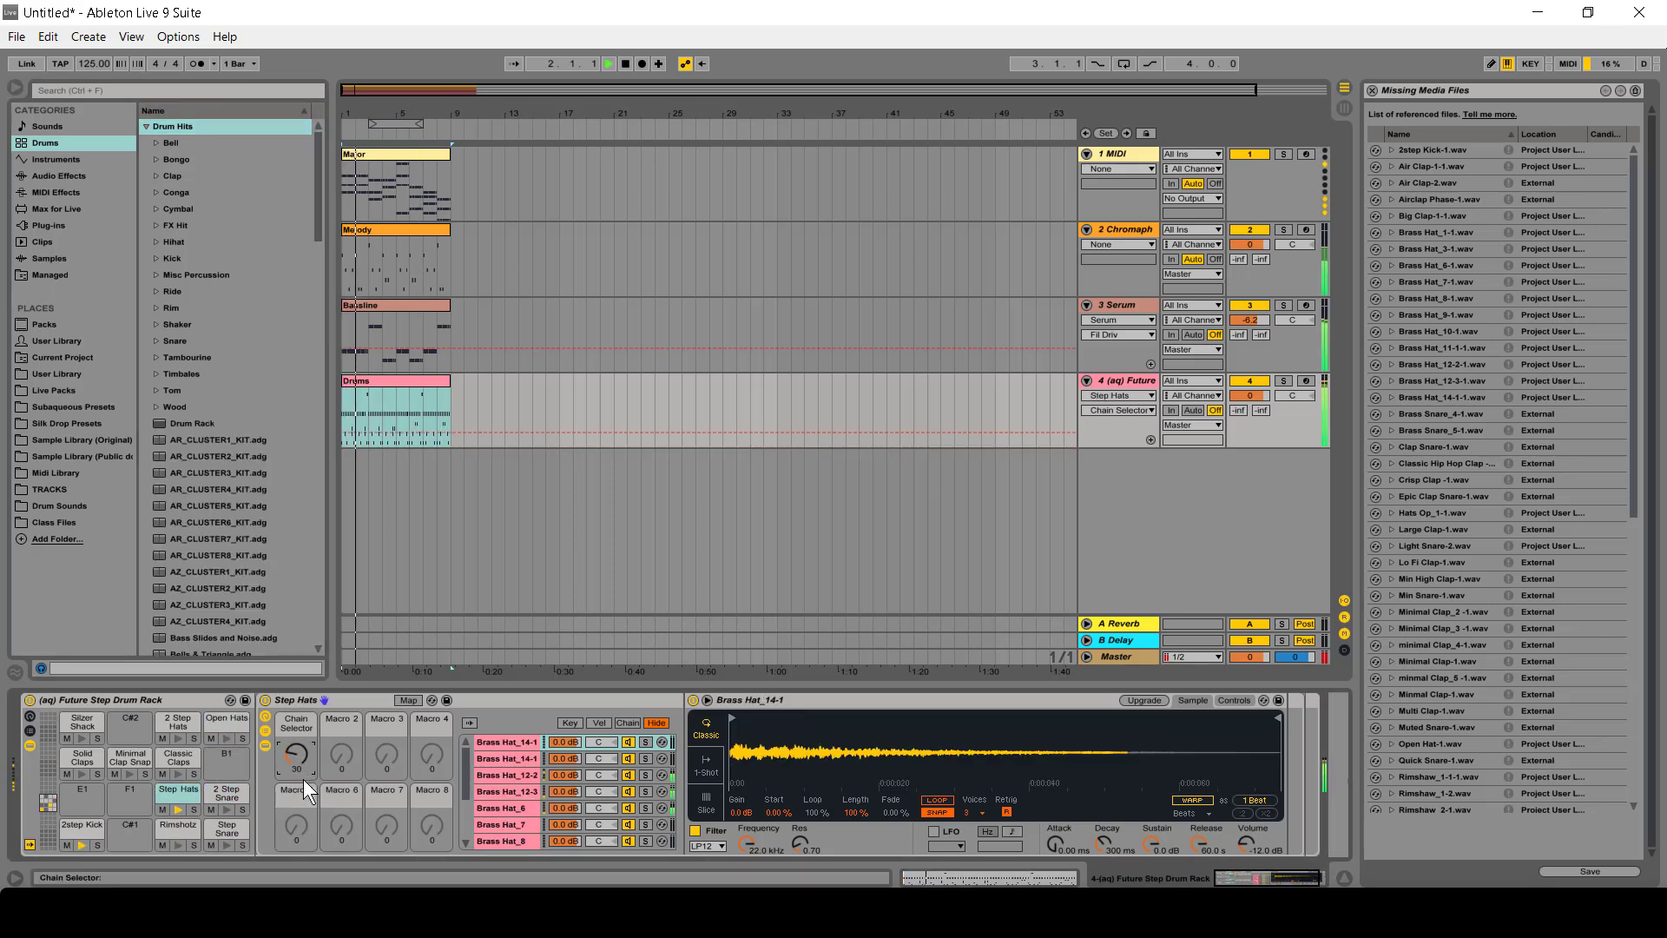
left_click(418, 384)
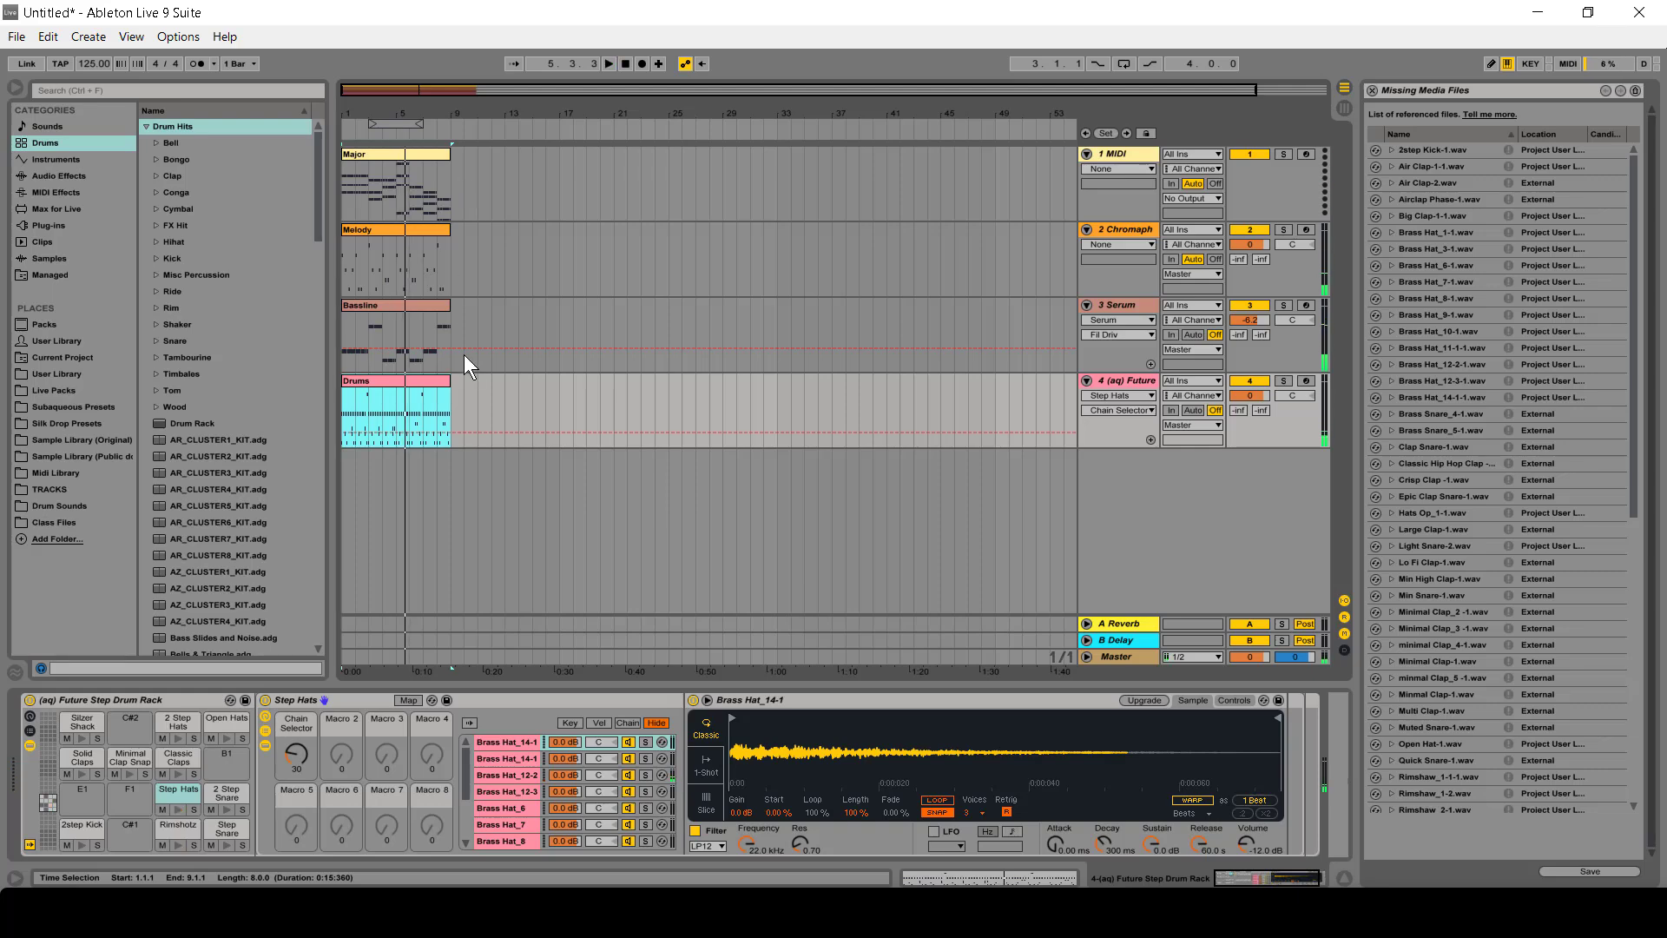
- Load the A.N.A synth plug-in from the Synths folder onto the Major chord track and play it briefly
left_click(399, 160)
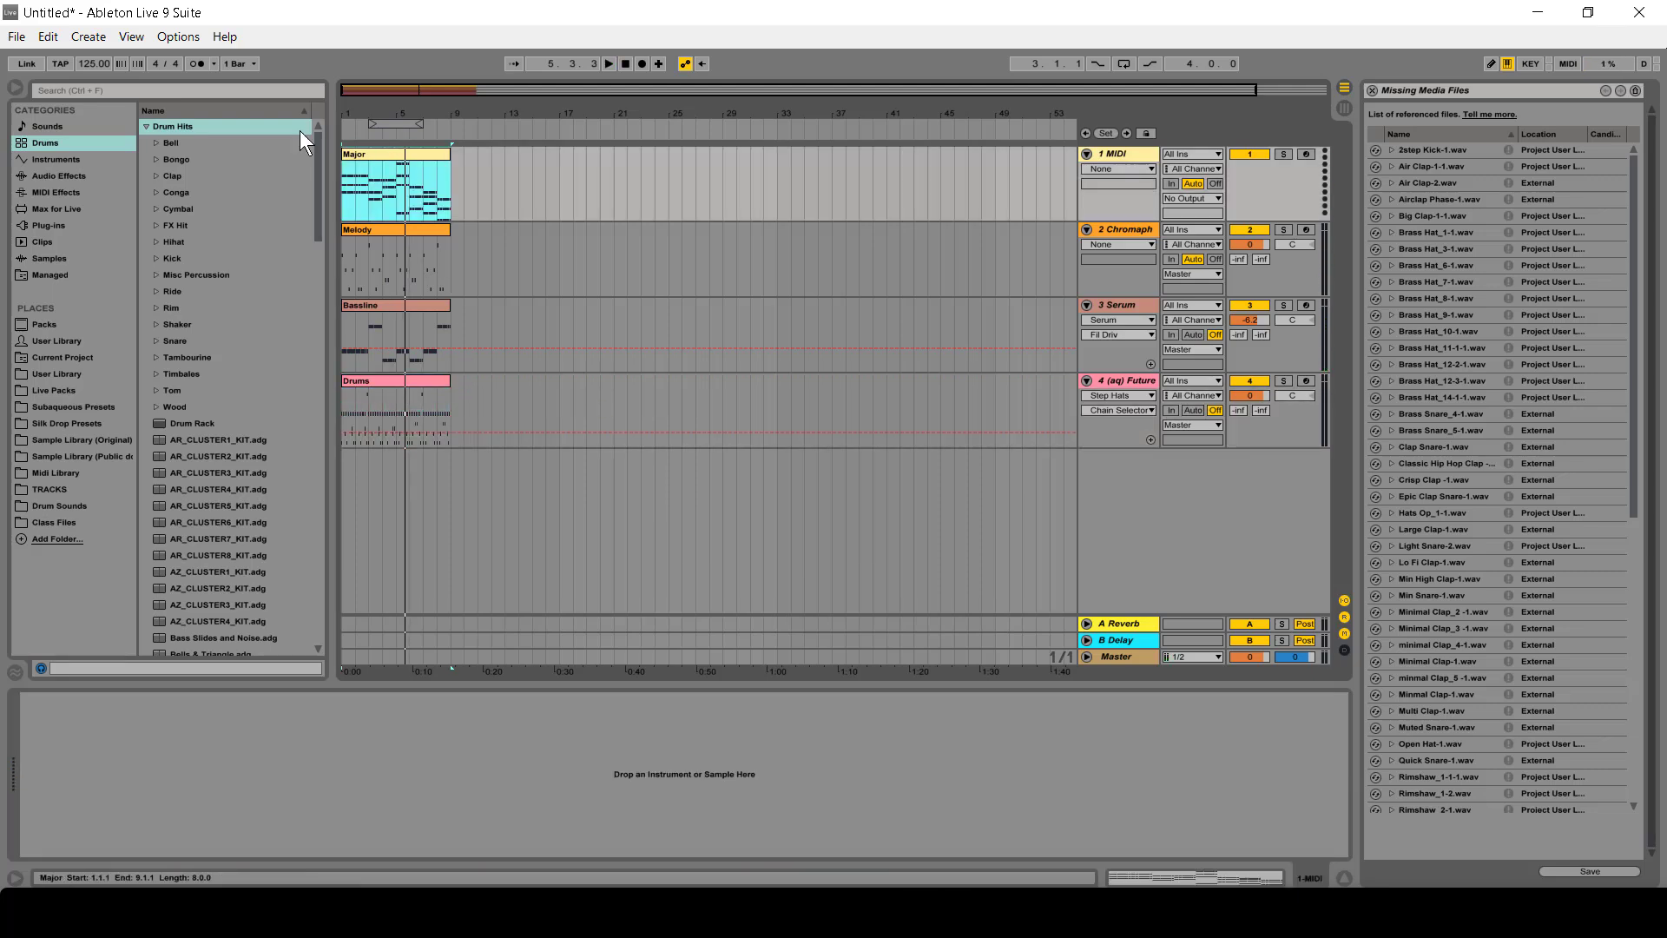
left_click(48, 225)
double_click(201, 324)
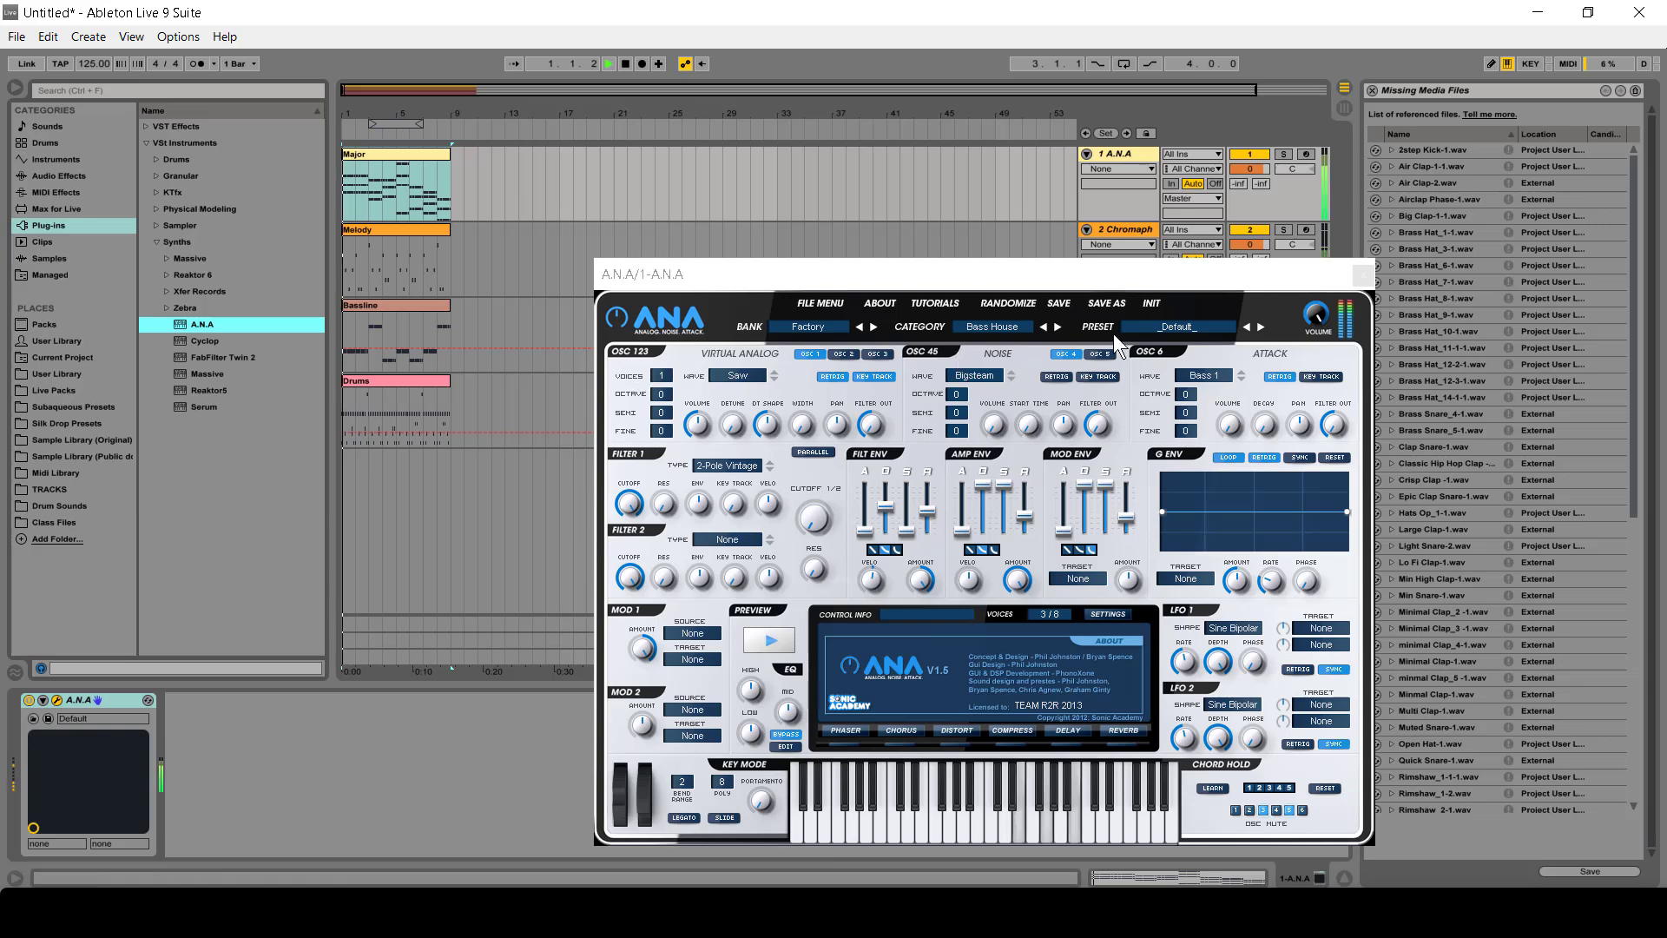
key("space")
- Choose the Pads category in A.N.A with the Chimera Pad preset, listen to it and close the plug-in window
left_click(1000, 327)
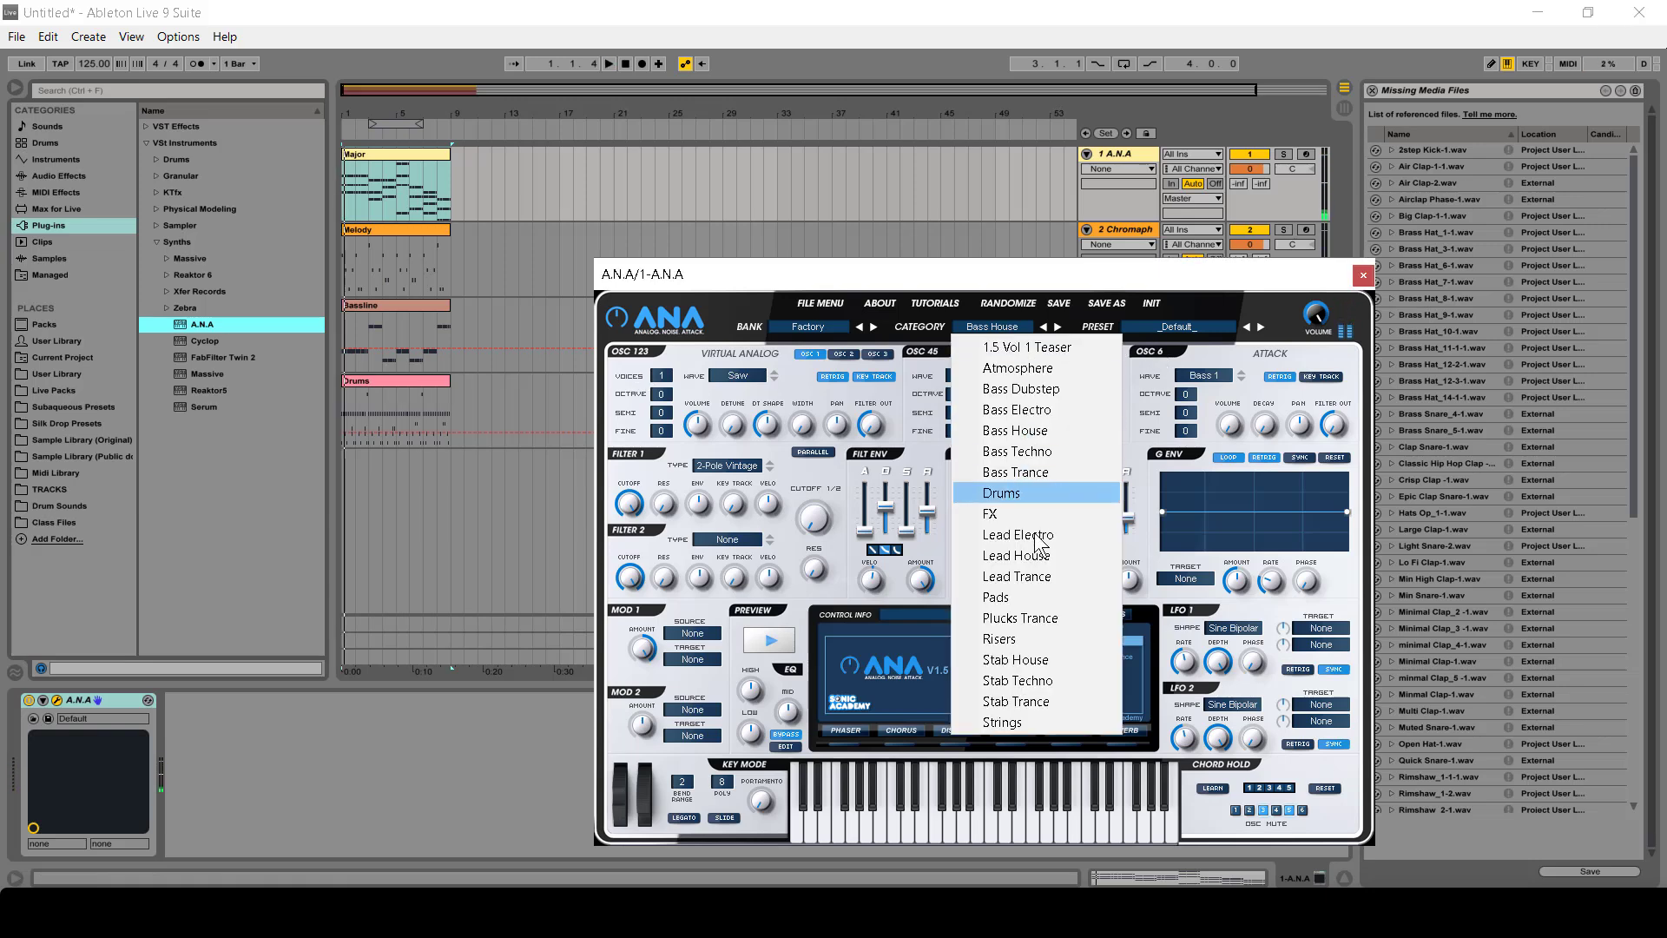
left_click(995, 598)
key("space")
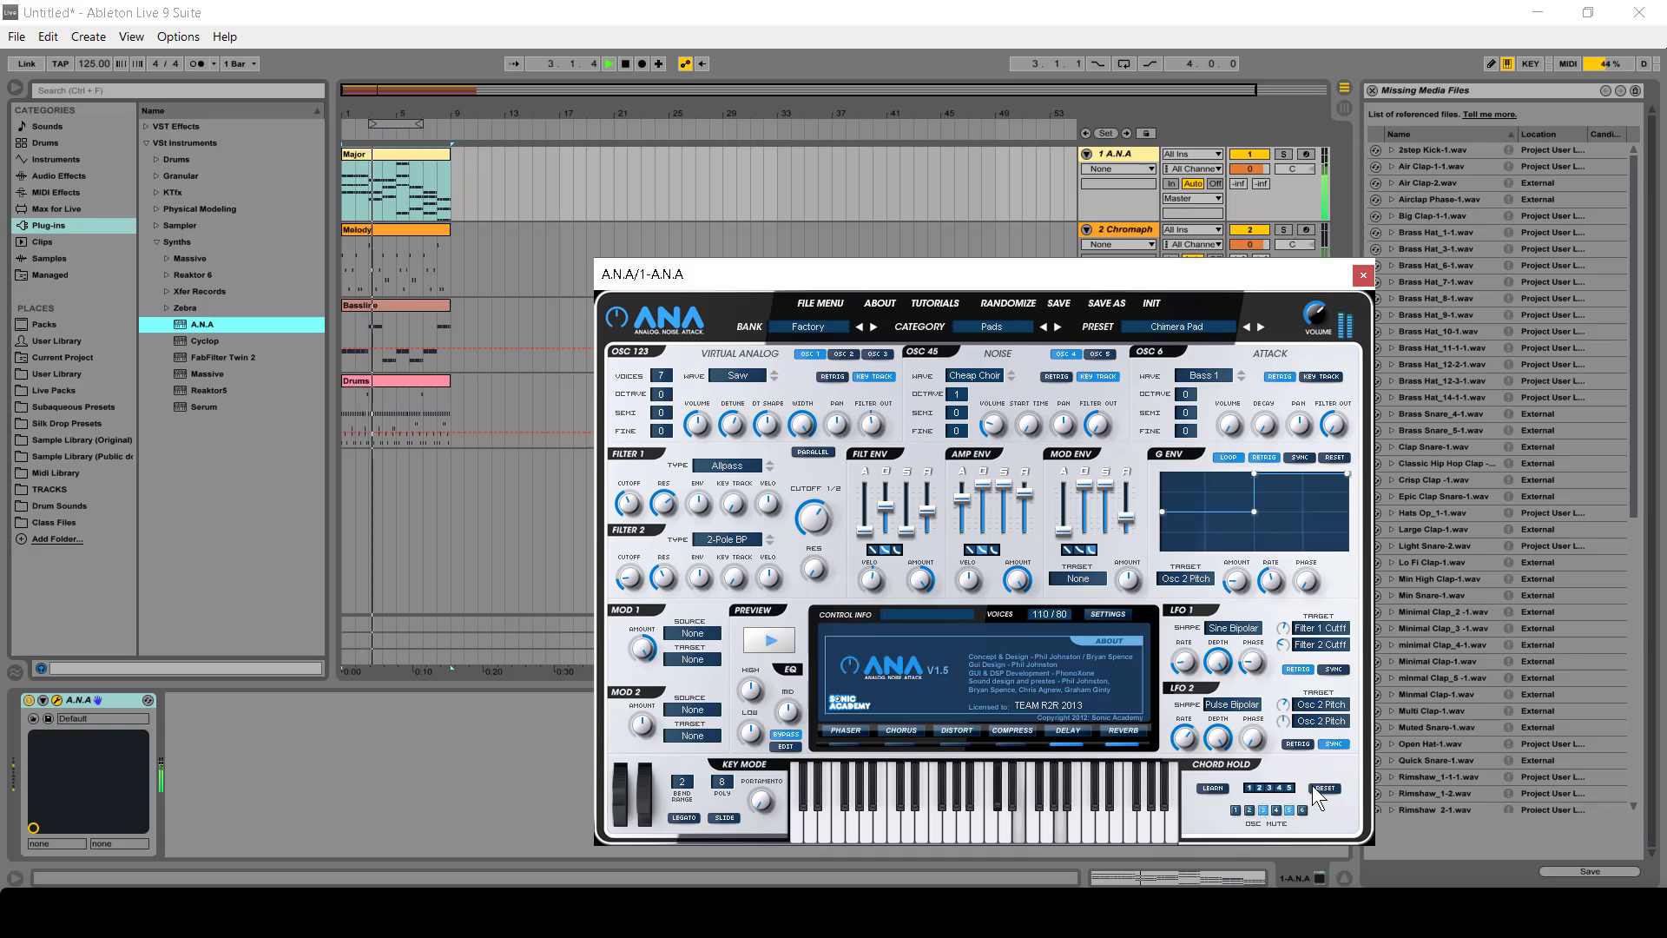
left_click(1364, 275)
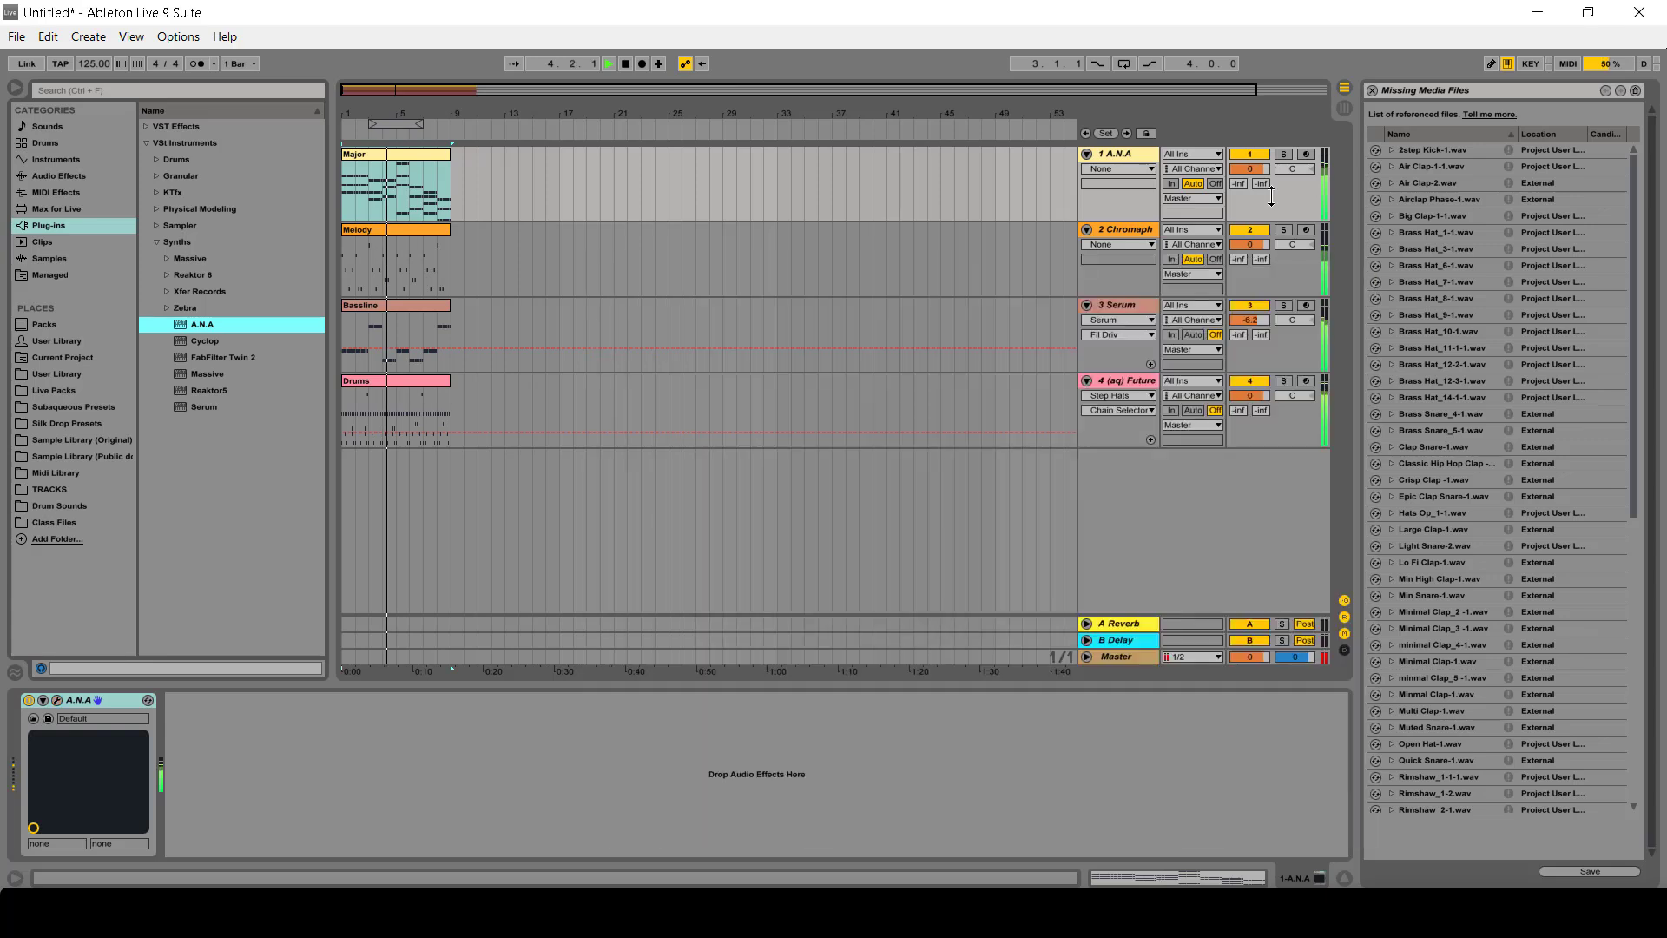
- Lower the A.N.A track's volume to about -9.1 dB, loop the eight-bar Major clip and play the loop
left_click_drag(1248, 167, 1248, 247)
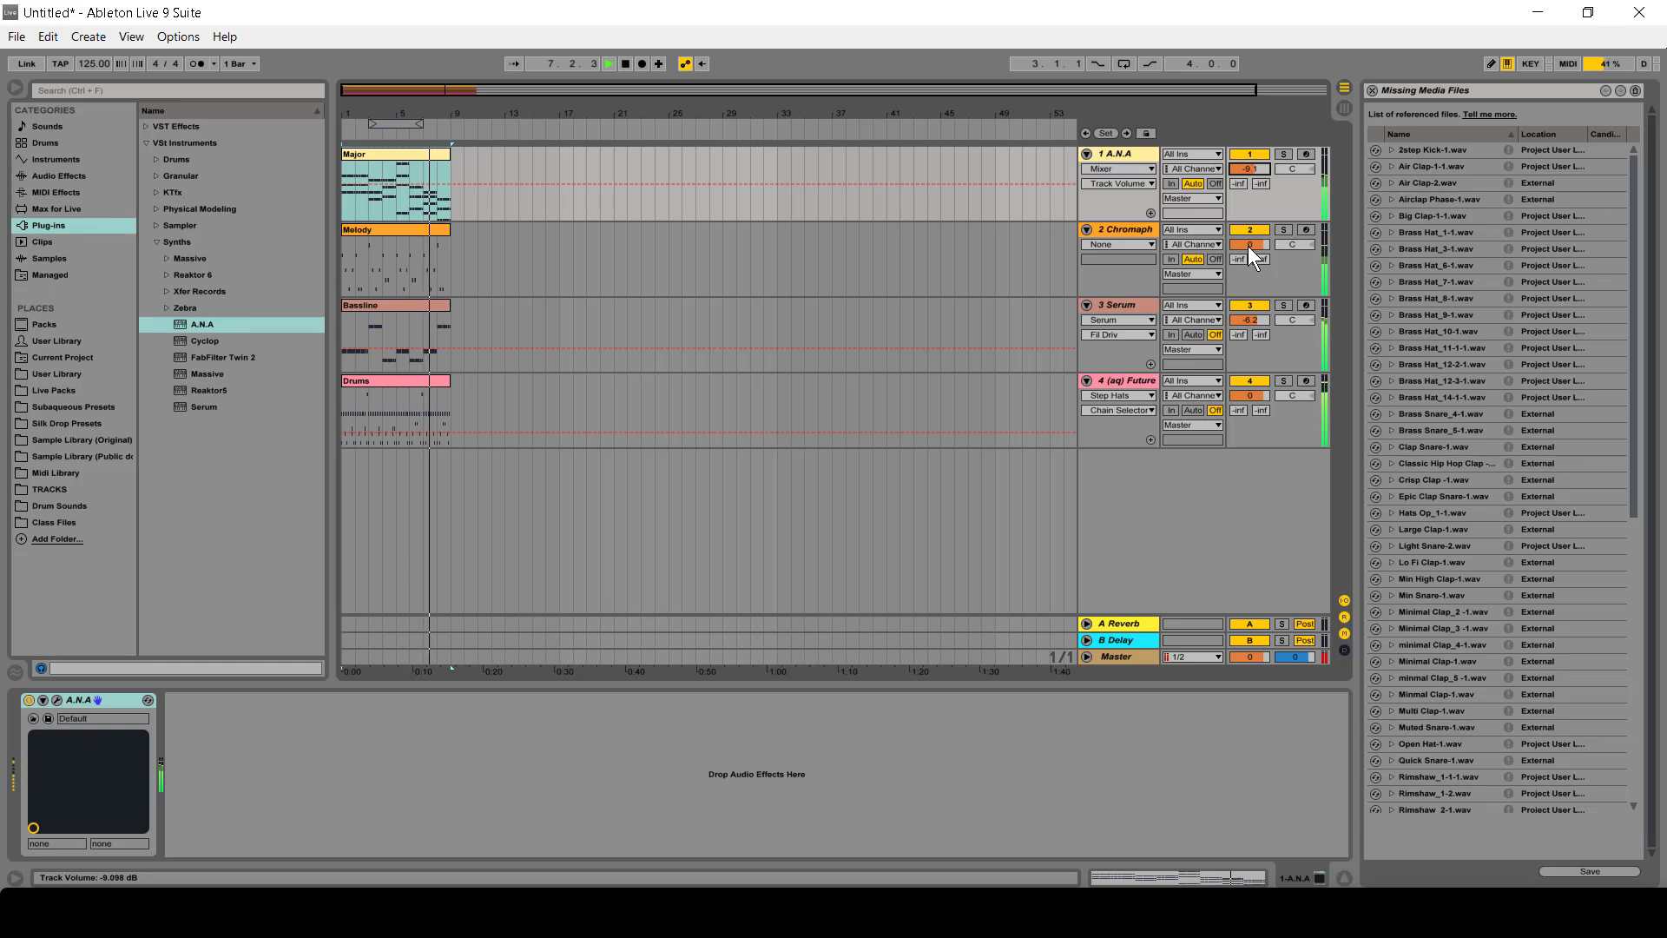
right_click(393, 154)
left_click(446, 322)
key("z")
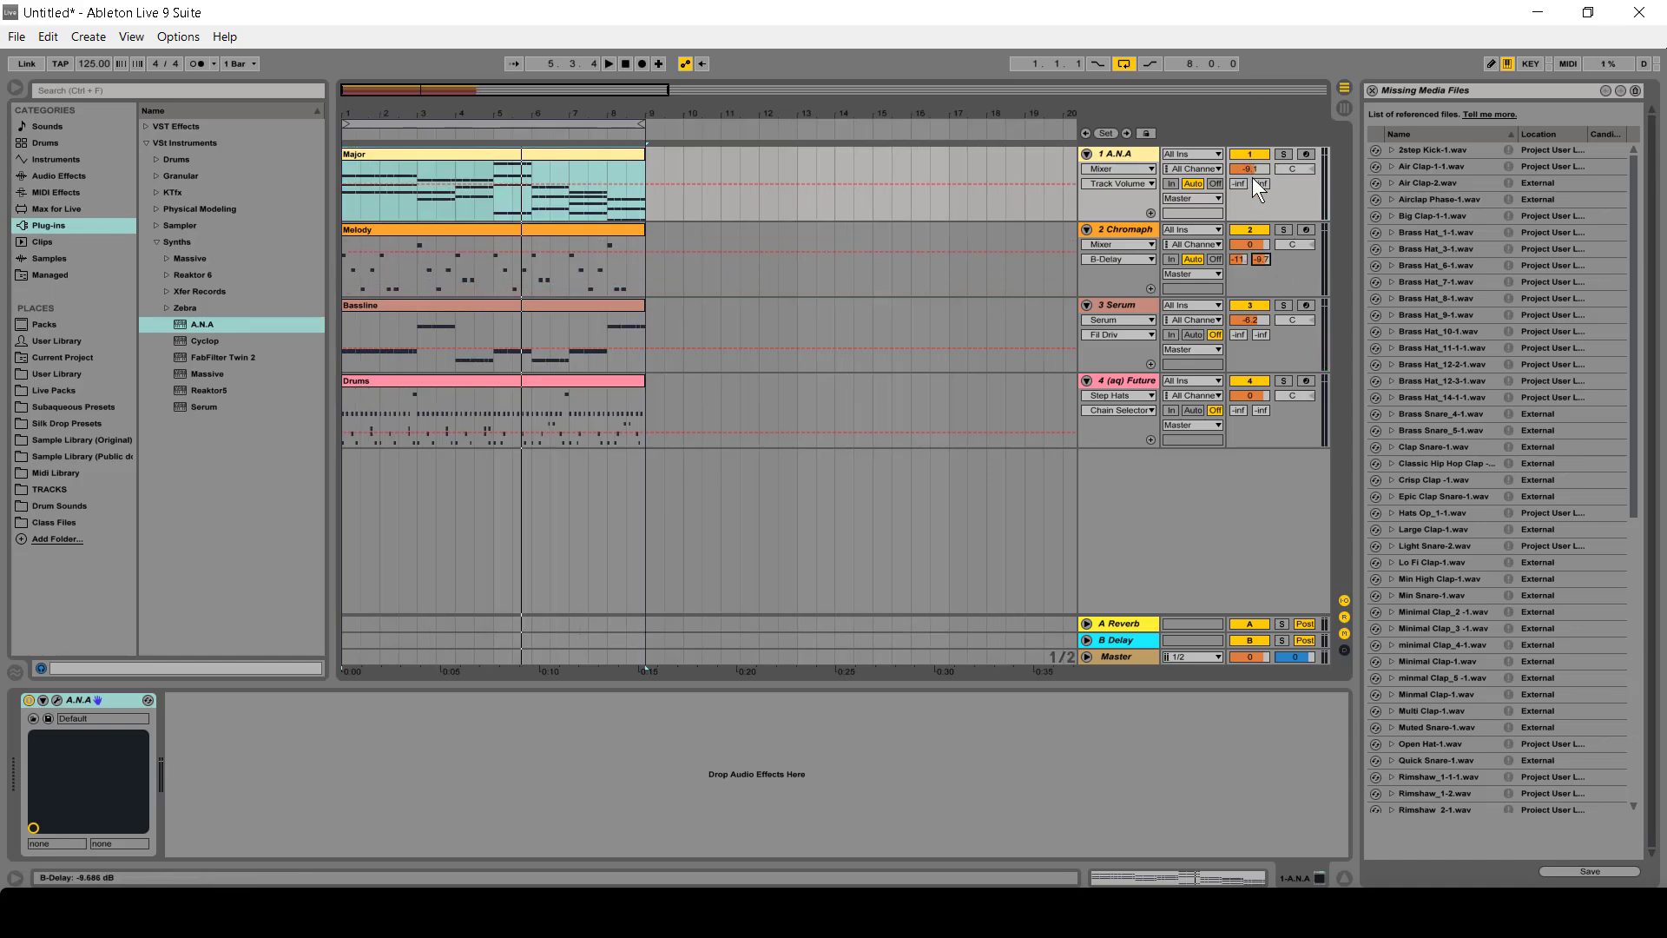
key("space")
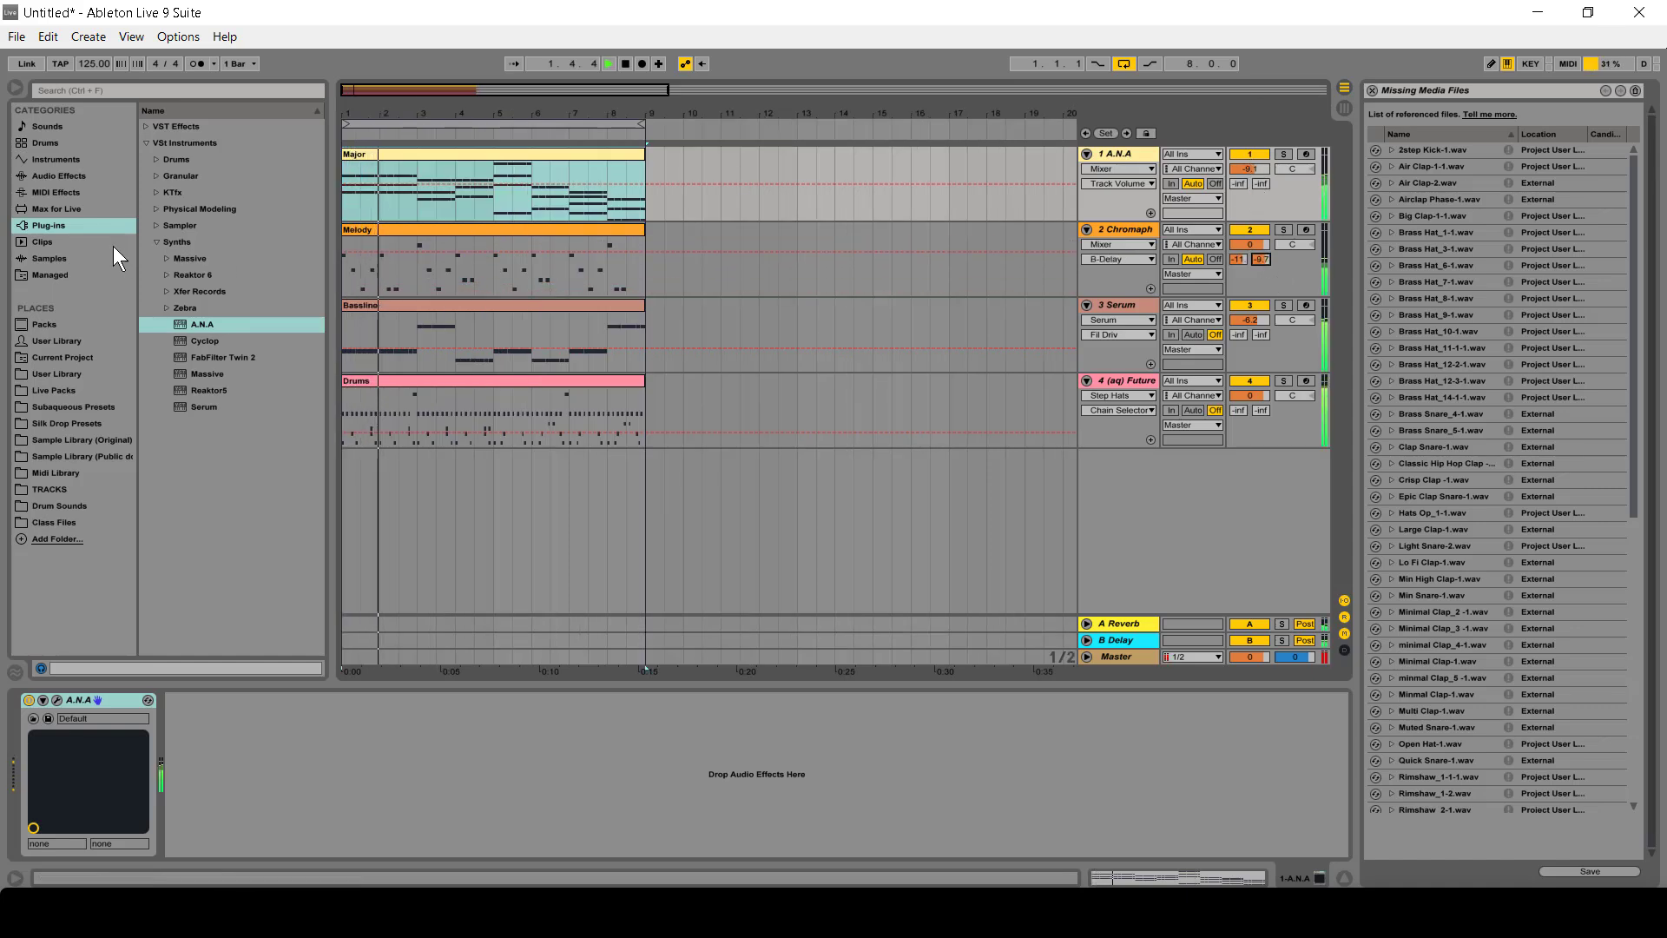
- Add the FabFilter Timeless 2 delay from the VST Delays folder to the Melody track with the Analog Tape Echo RD preset
left_click(147, 142)
left_click(146, 127)
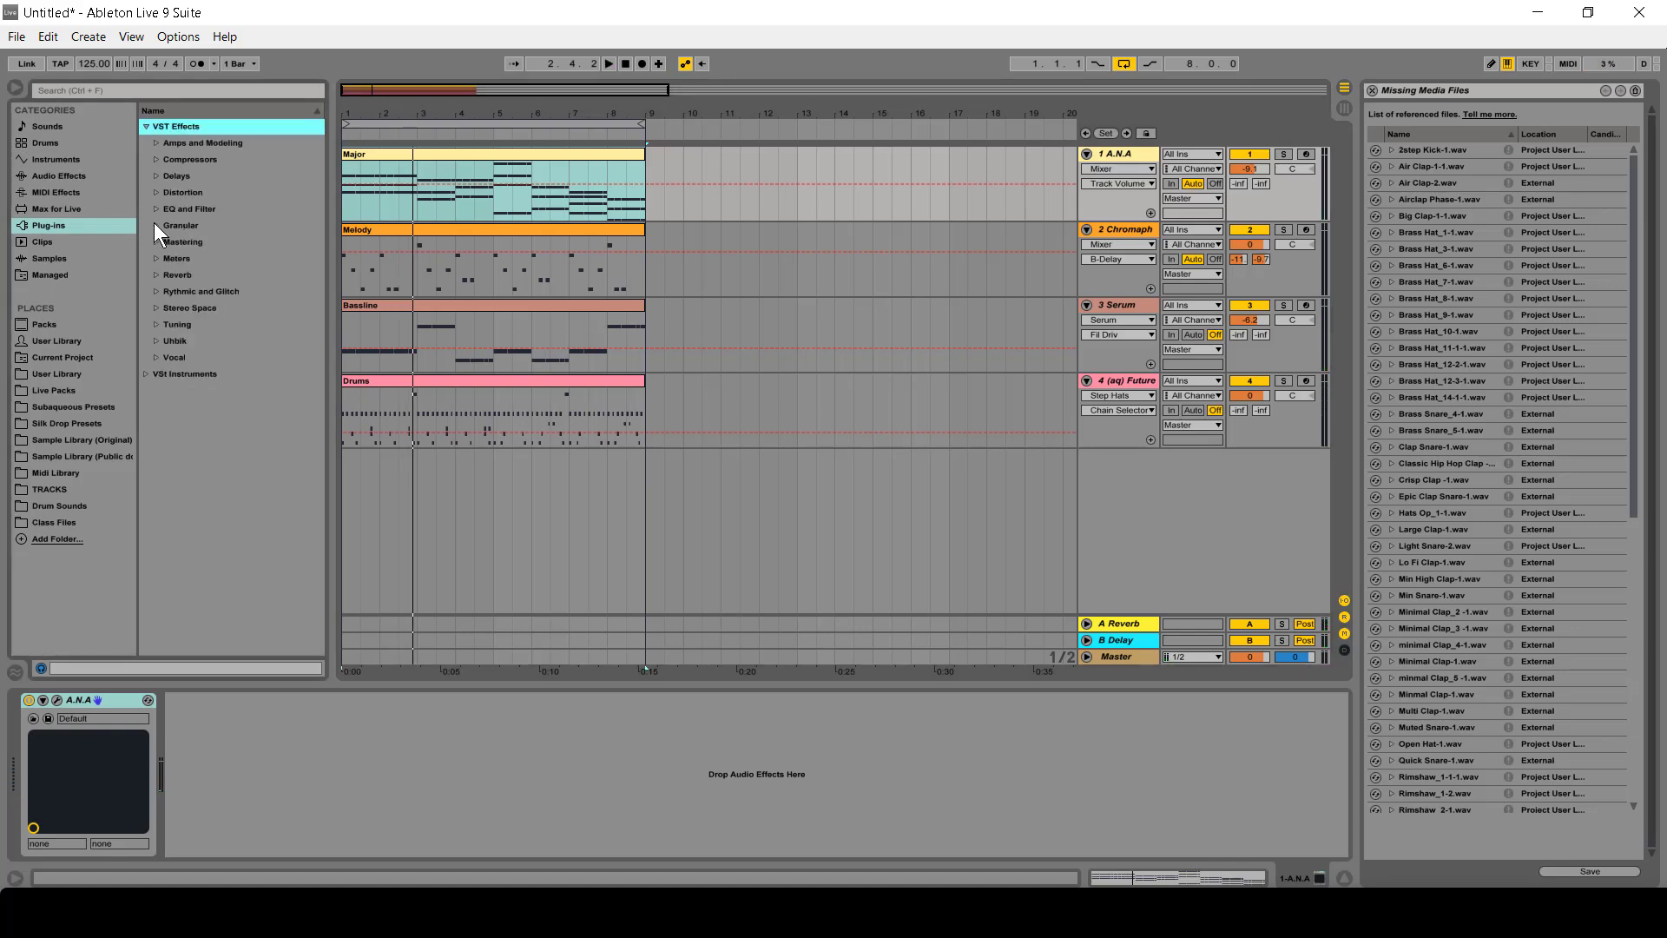
left_click(157, 176)
left_click_drag(227, 275, 389, 289)
key("space")
left_click(1101, 315)
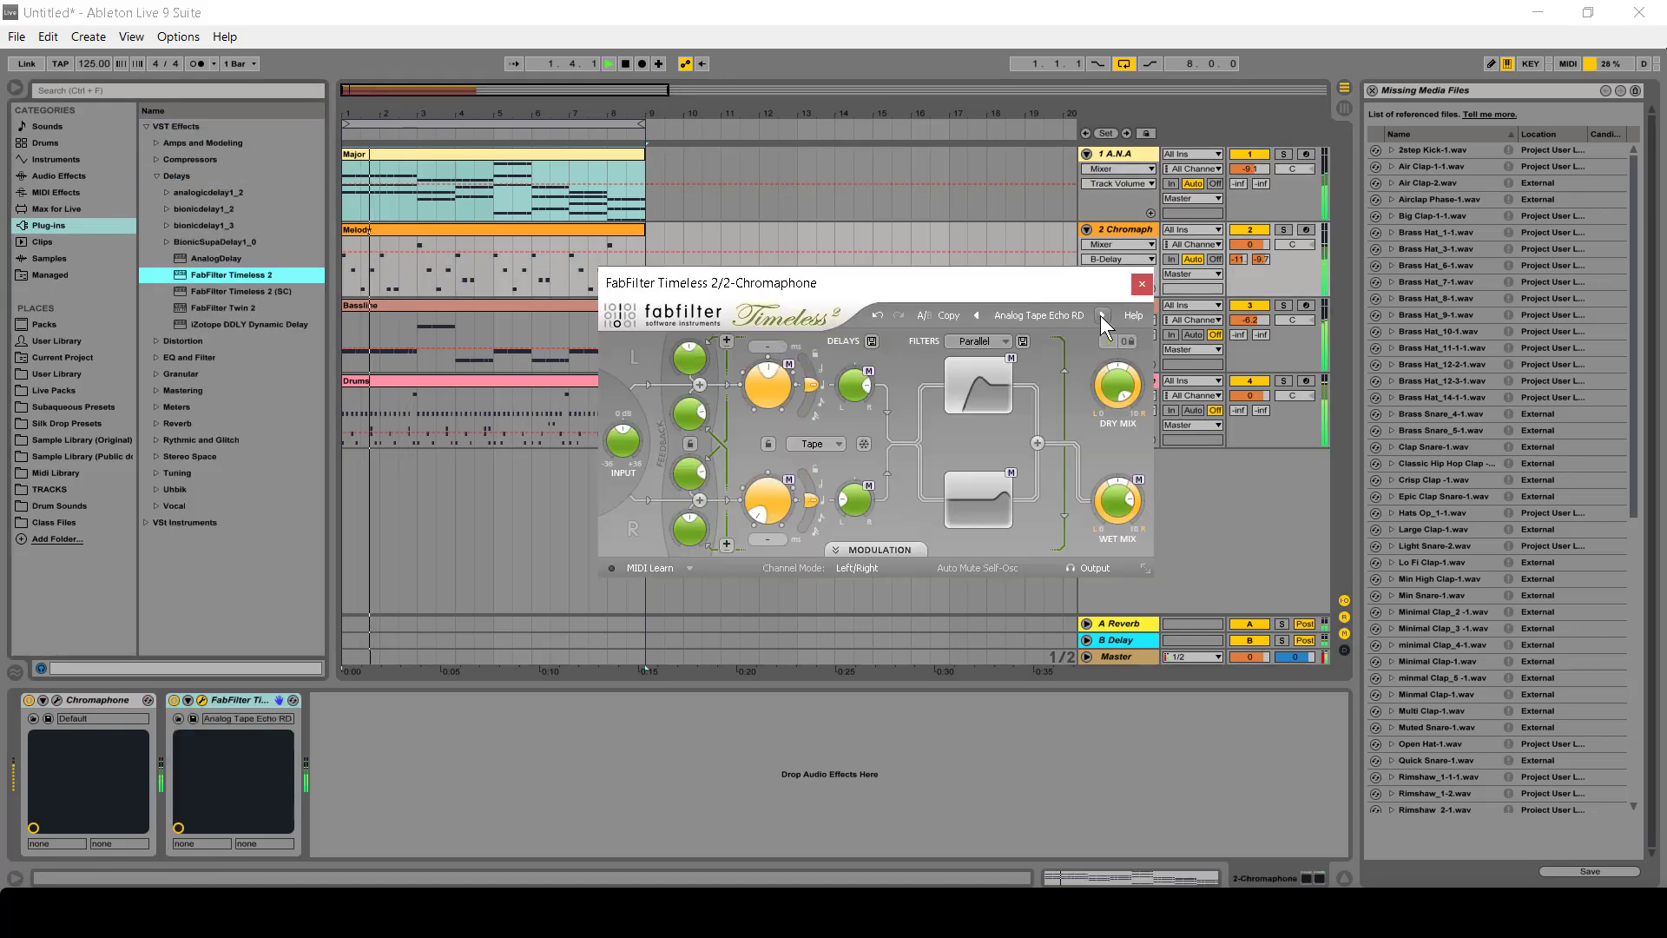
left_click(1143, 283)
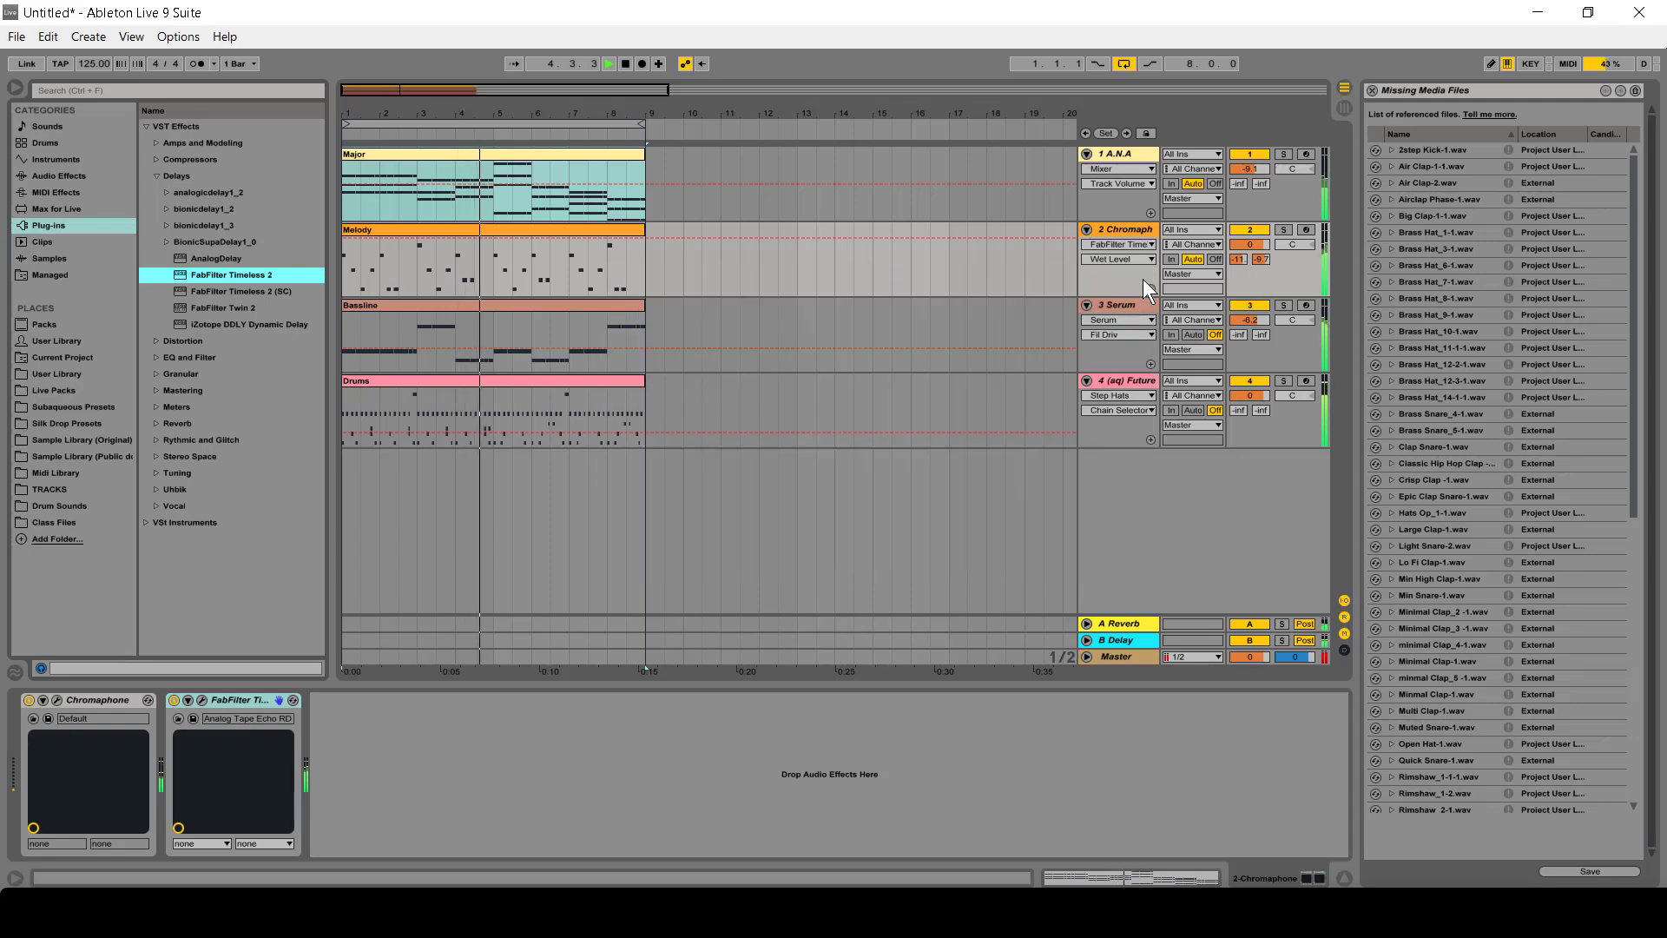
- Insert a new MIDI track below the A.N.A track and copy the Major clip onto it
right_click(1164, 477)
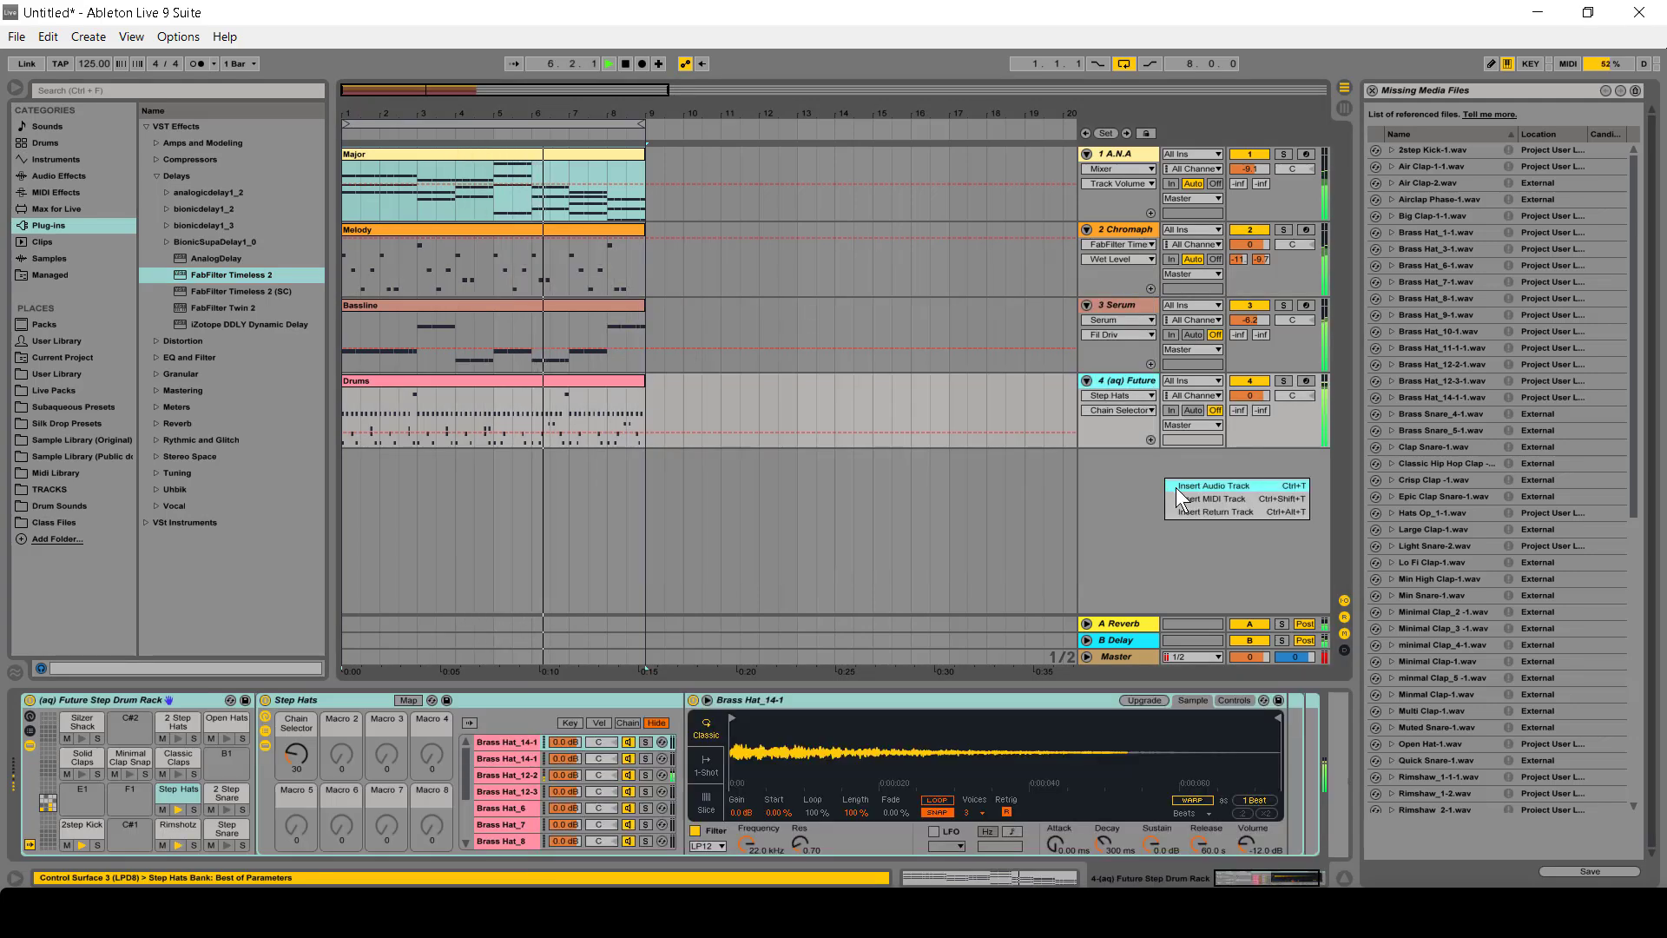
left_click(1133, 149)
right_click(1133, 149)
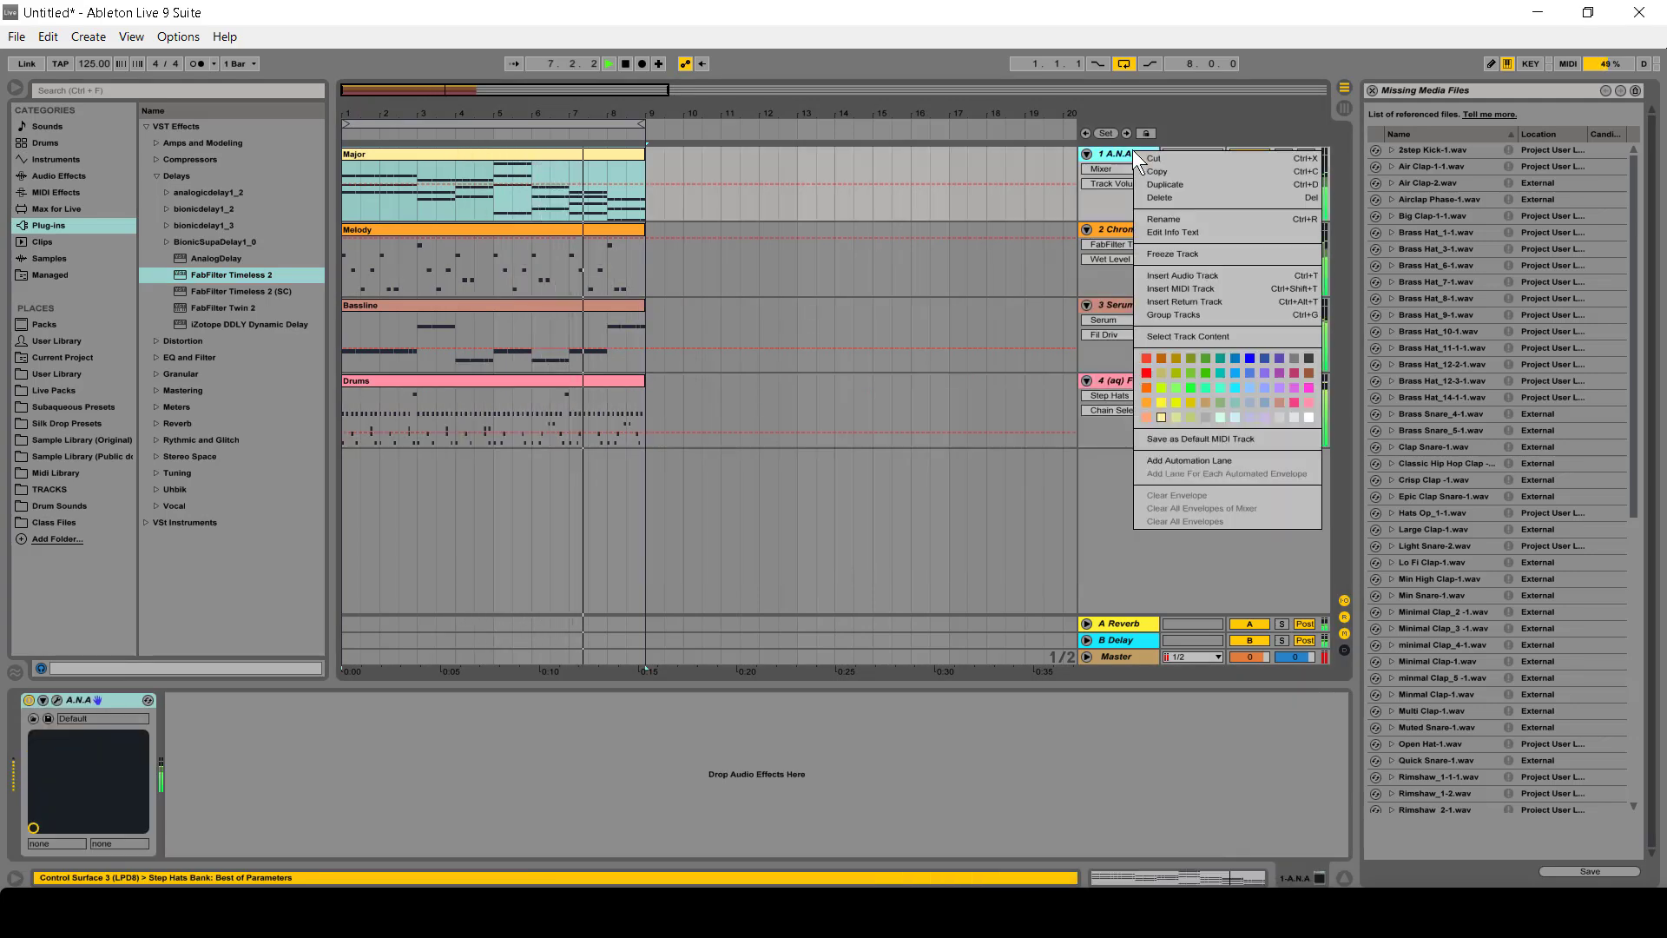
left_click(1206, 288)
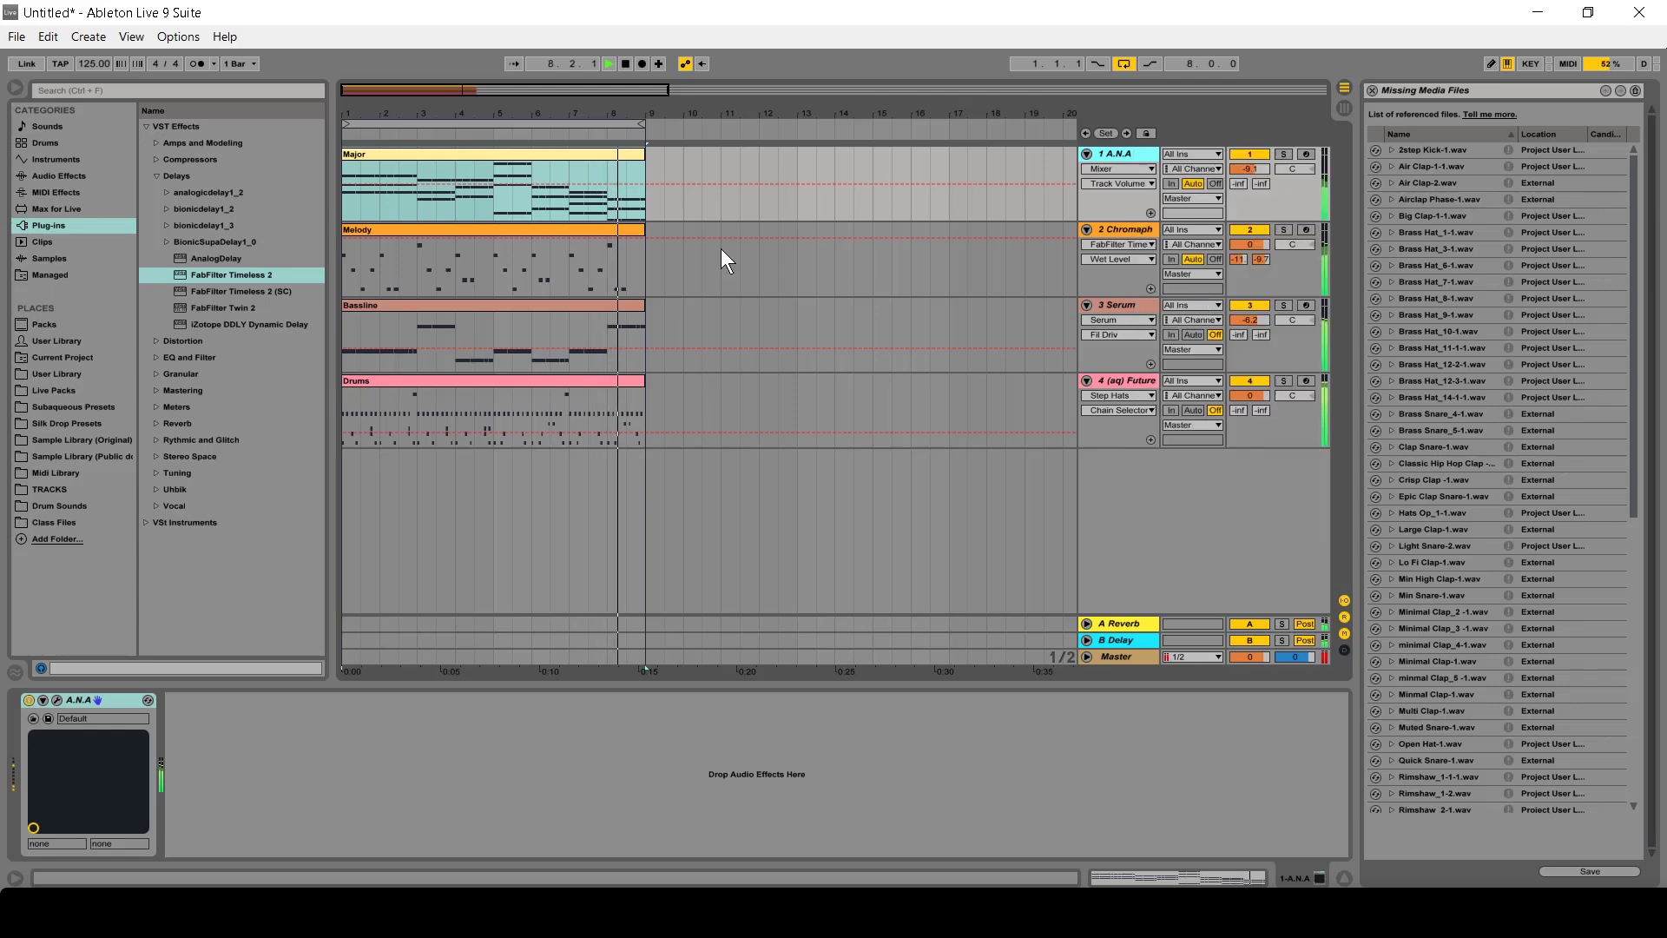
key("space")
left_click_drag(457, 155, 441, 231)
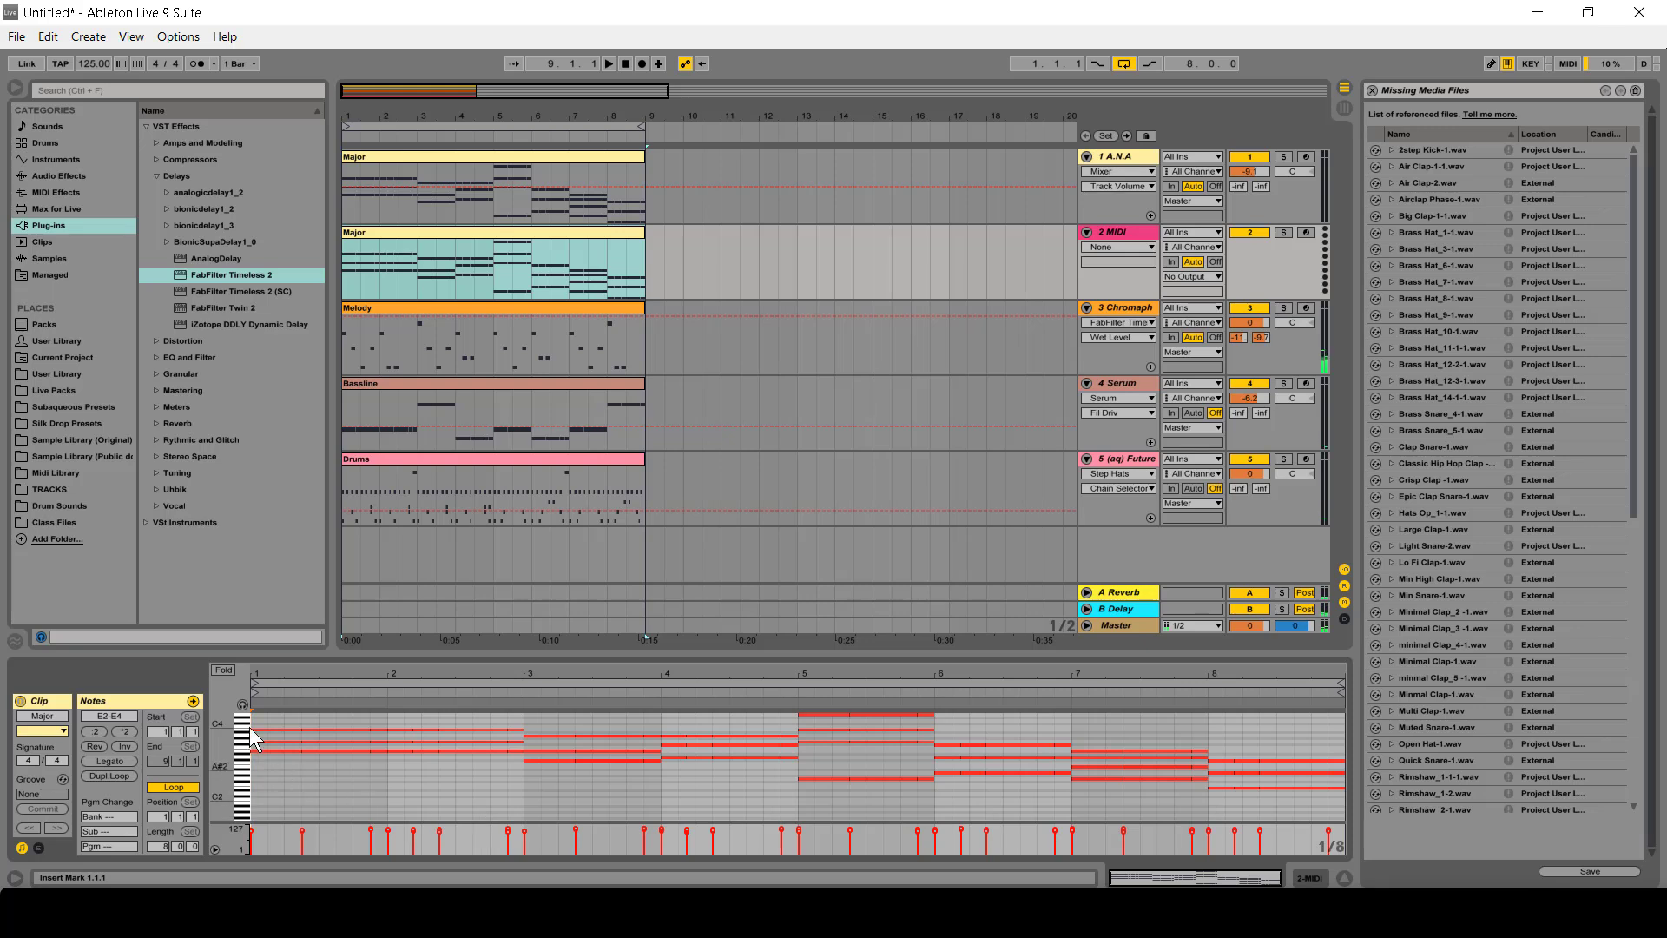
- Fold the copied Major clip's note view and delete the extra chord notes in bars 1 to 4, keeping the E3, A3 and F#3 notes
left_click(225, 671)
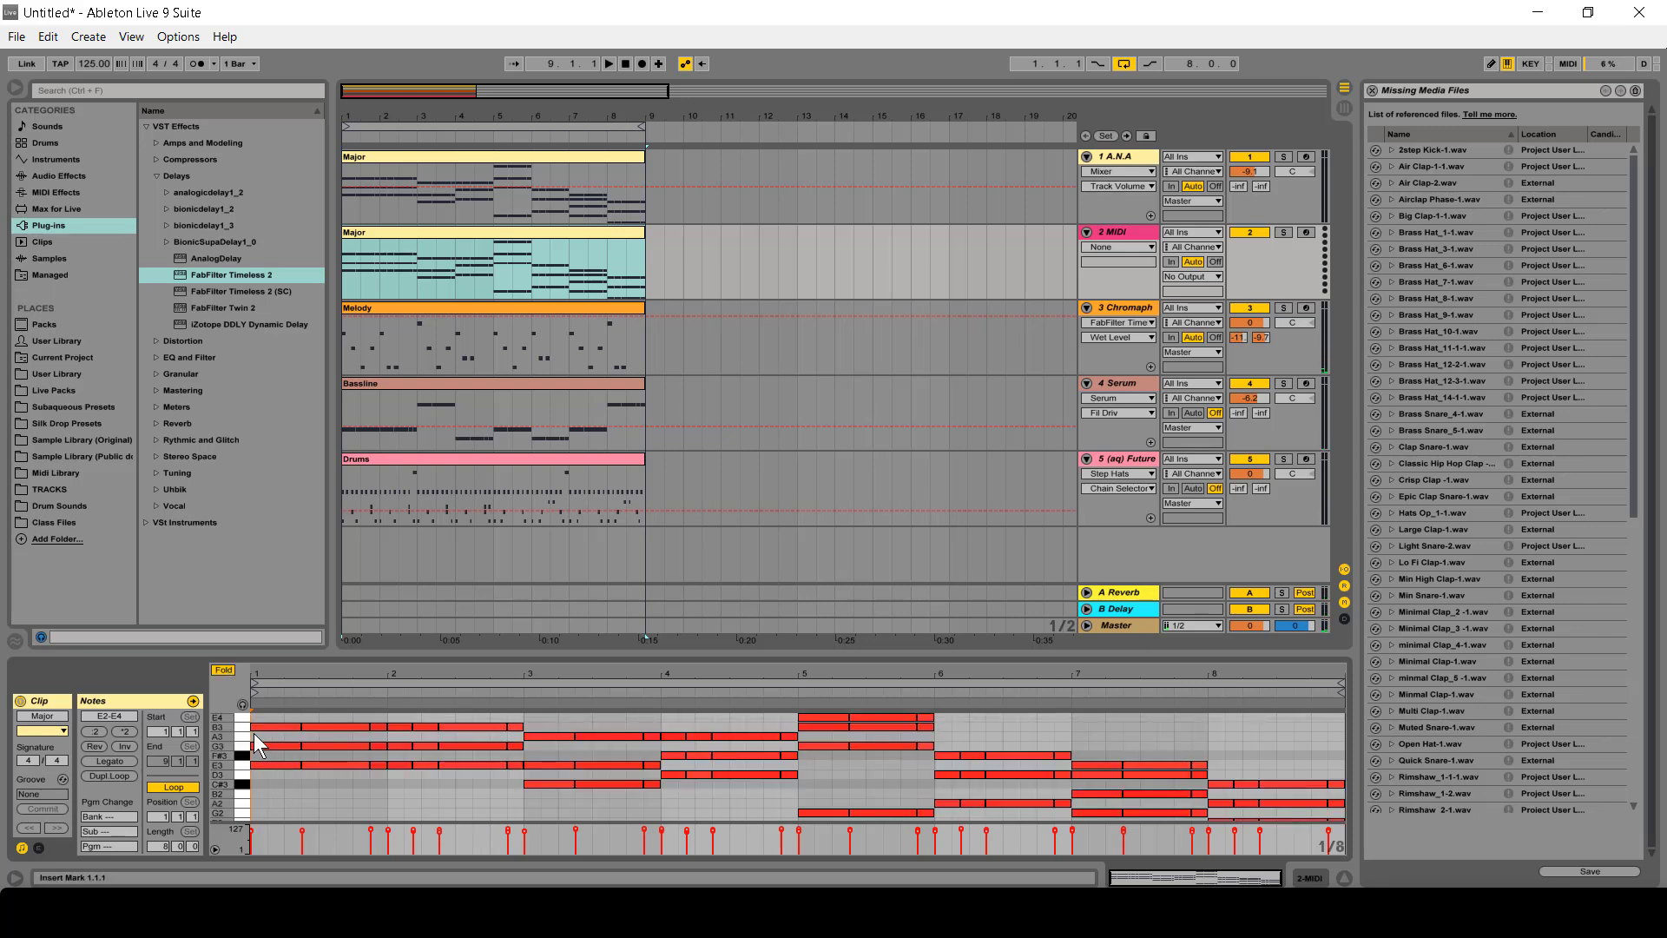
left_click_drag(263, 754, 519, 693)
key("Delete")
left_click_drag(781, 788, 794, 746)
key("Delete")
left_click(789, 772)
key("Delete")
- Deactivate surplus chord notes in bars 3 to 8, leaving E3, F#3, G3, F#3, E3 and C#3 active, one per bar
key("0")
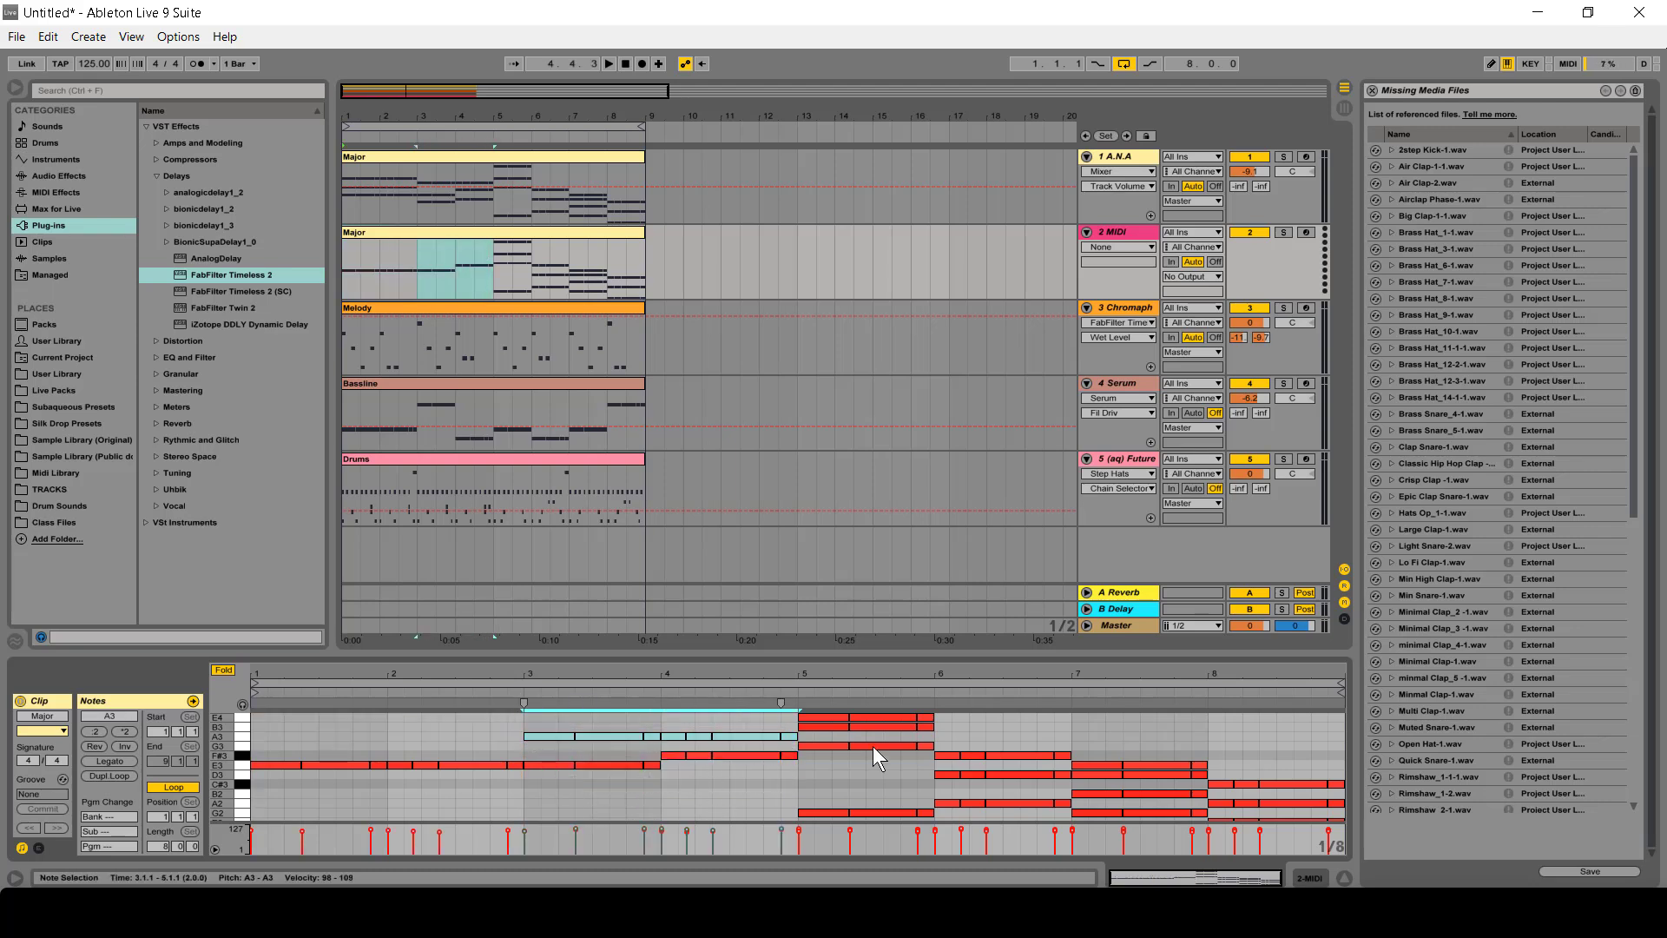
left_click_drag(959, 731, 814, 706)
key("0")
left_click_drag(805, 786, 1333, 791)
key("0")
key("0")
scroll(1249, 773, "down", 1)
key("0")
left_click(298, 759)
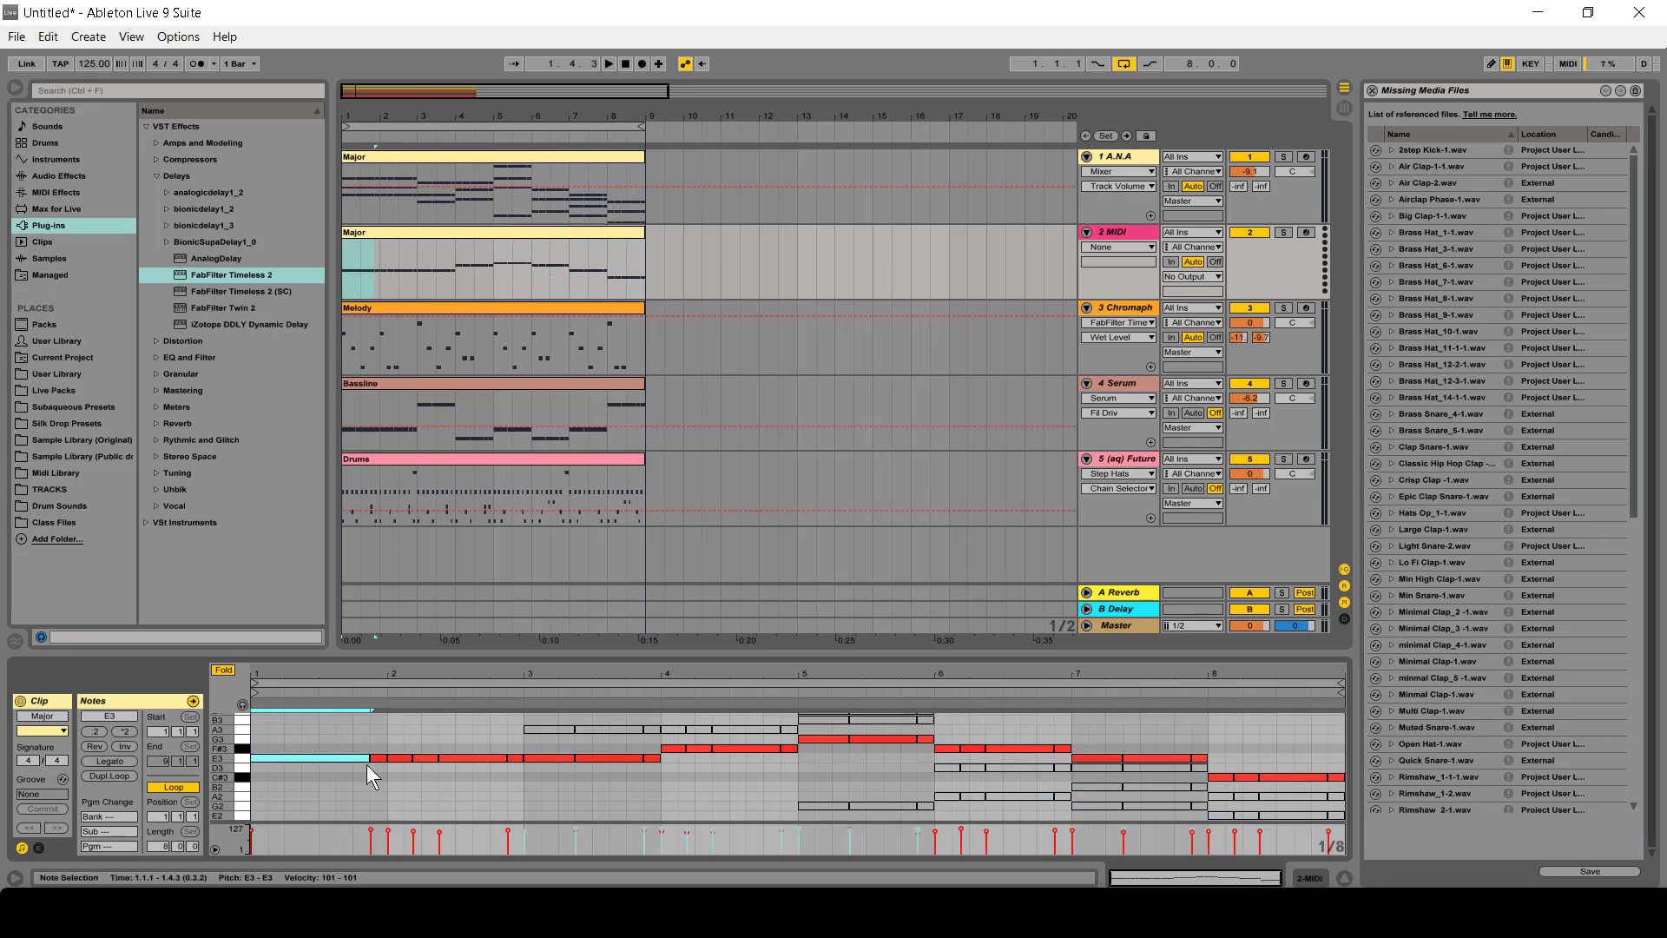
- Join the broken notes in bars 1 to 5 into sustained notes and copy bar 5's G3 note into bar 6 as F#3
left_click_drag(366, 757, 905, 744)
left_click(960, 748)
left_click(866, 738)
key("ctrl+c")
left_click(938, 737)
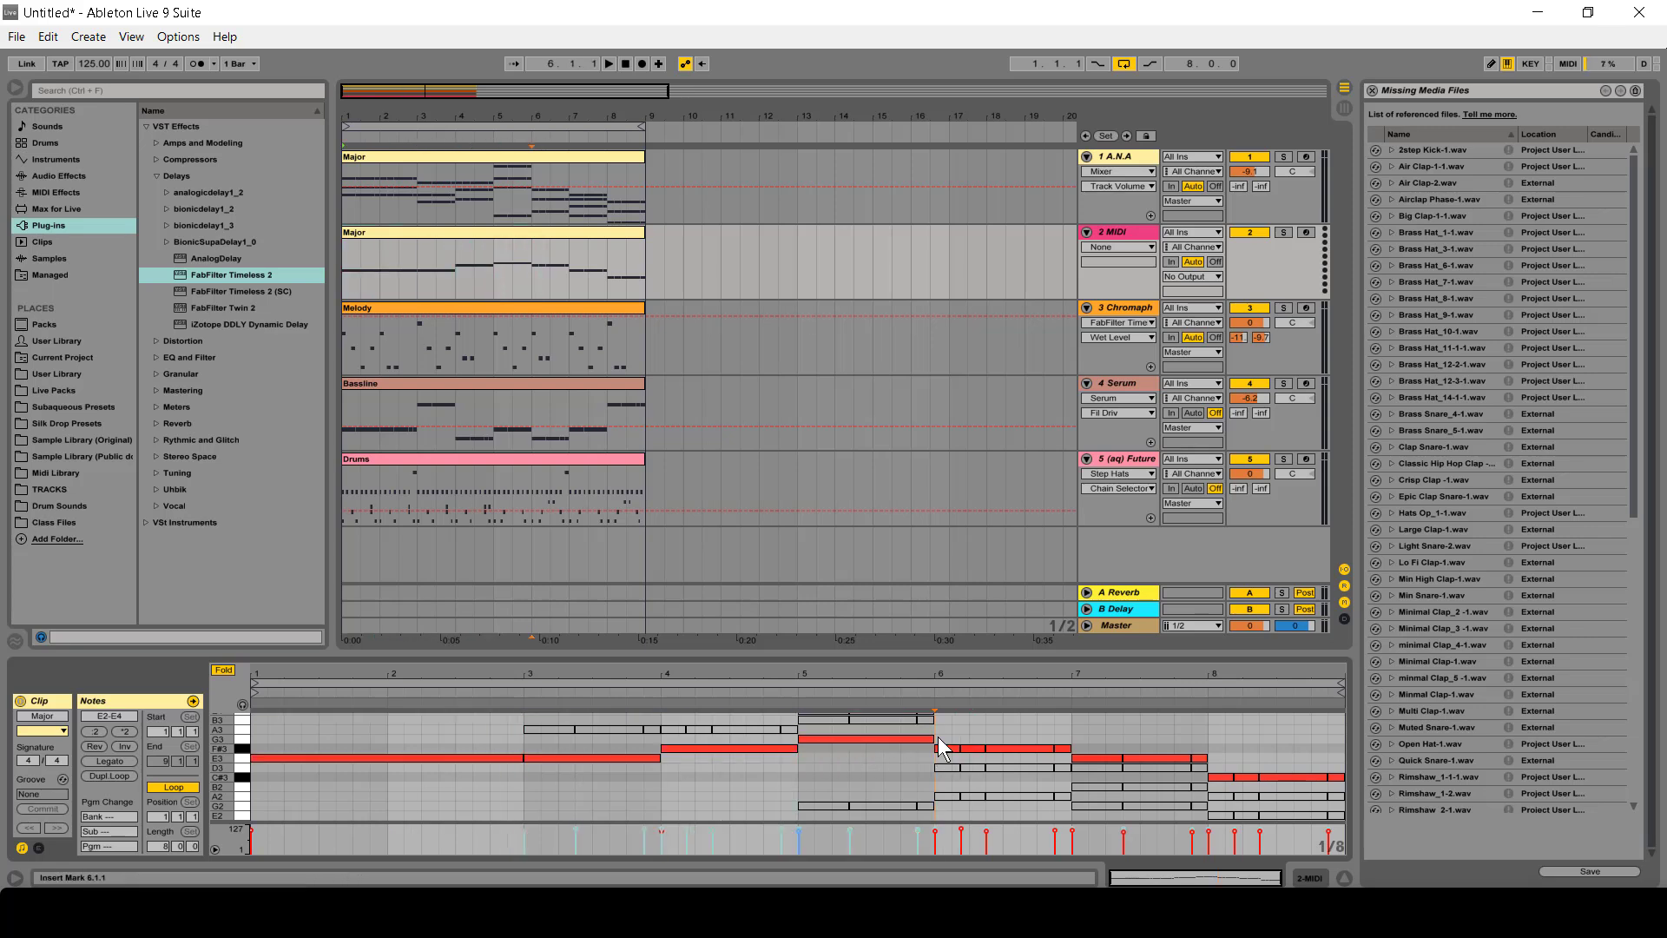
key("ctrl+v")
key("Down")
- Paste the sustained one-bar note into bars 7 and 8, transposed down to E3 and C#3
left_click(1072, 727)
key("ctrl+v")
key("Down")
key("Down")
key("Right")
key("Right")
key("Right")
key("Right")
key("Right")
key("Right")
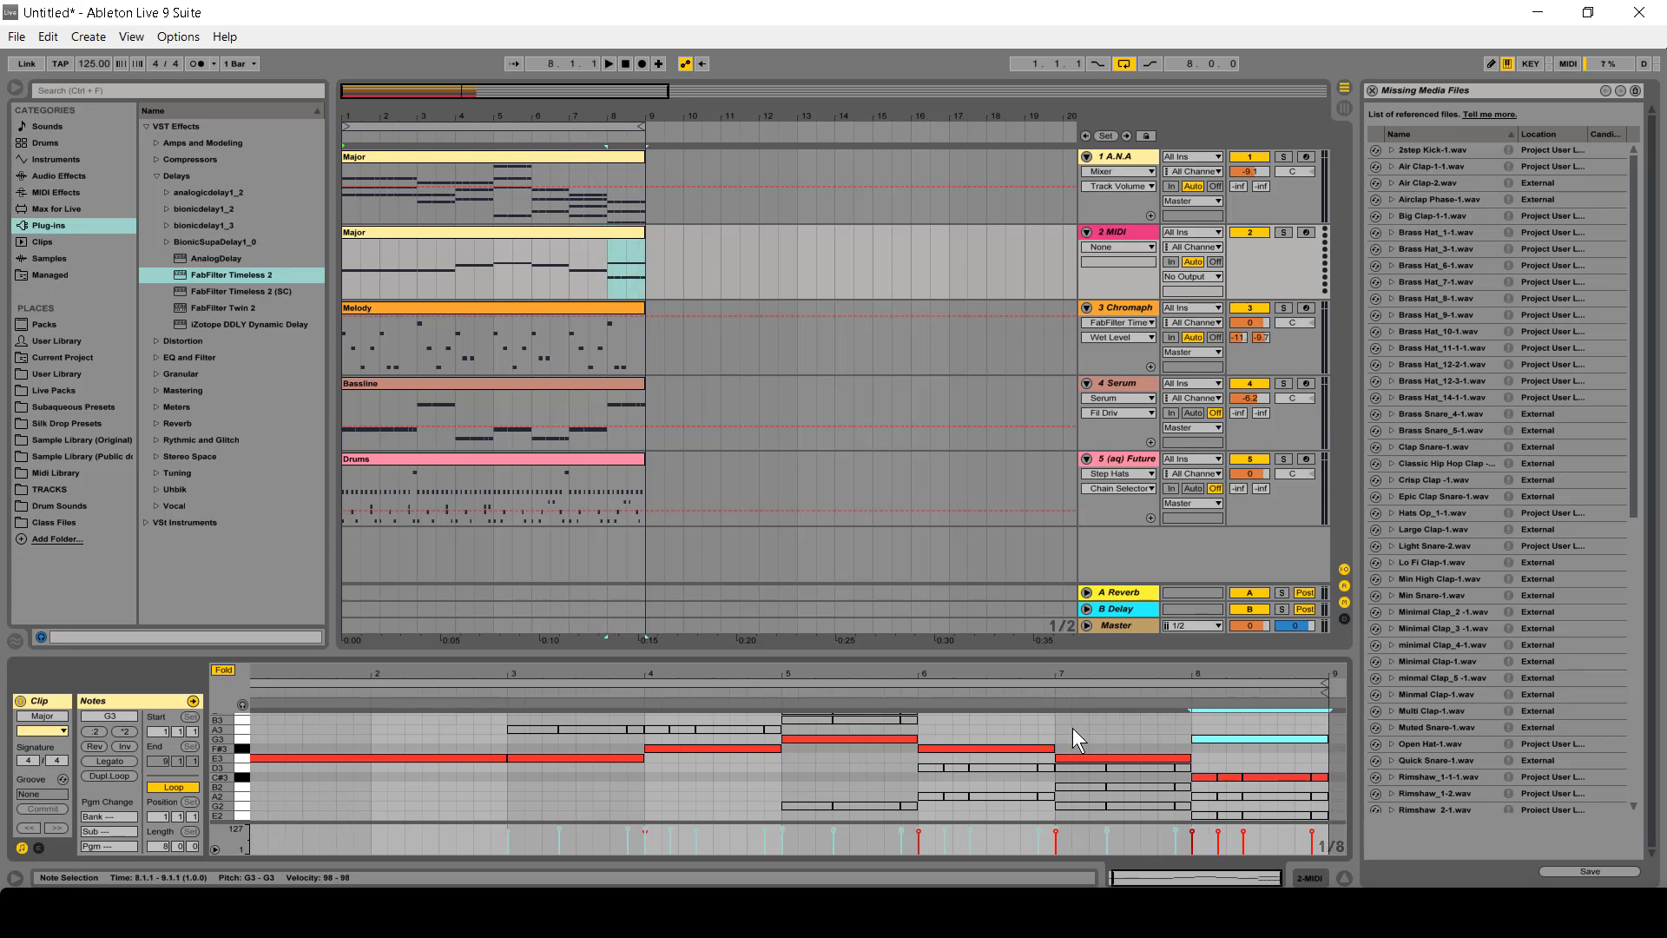
key("Down")
key("Down")
key("Down")
key("Down")
- Add Serum from the VST Synths folder to the second track and load the PD Celestial Light [SW] pad preset
left_click(391, 232)
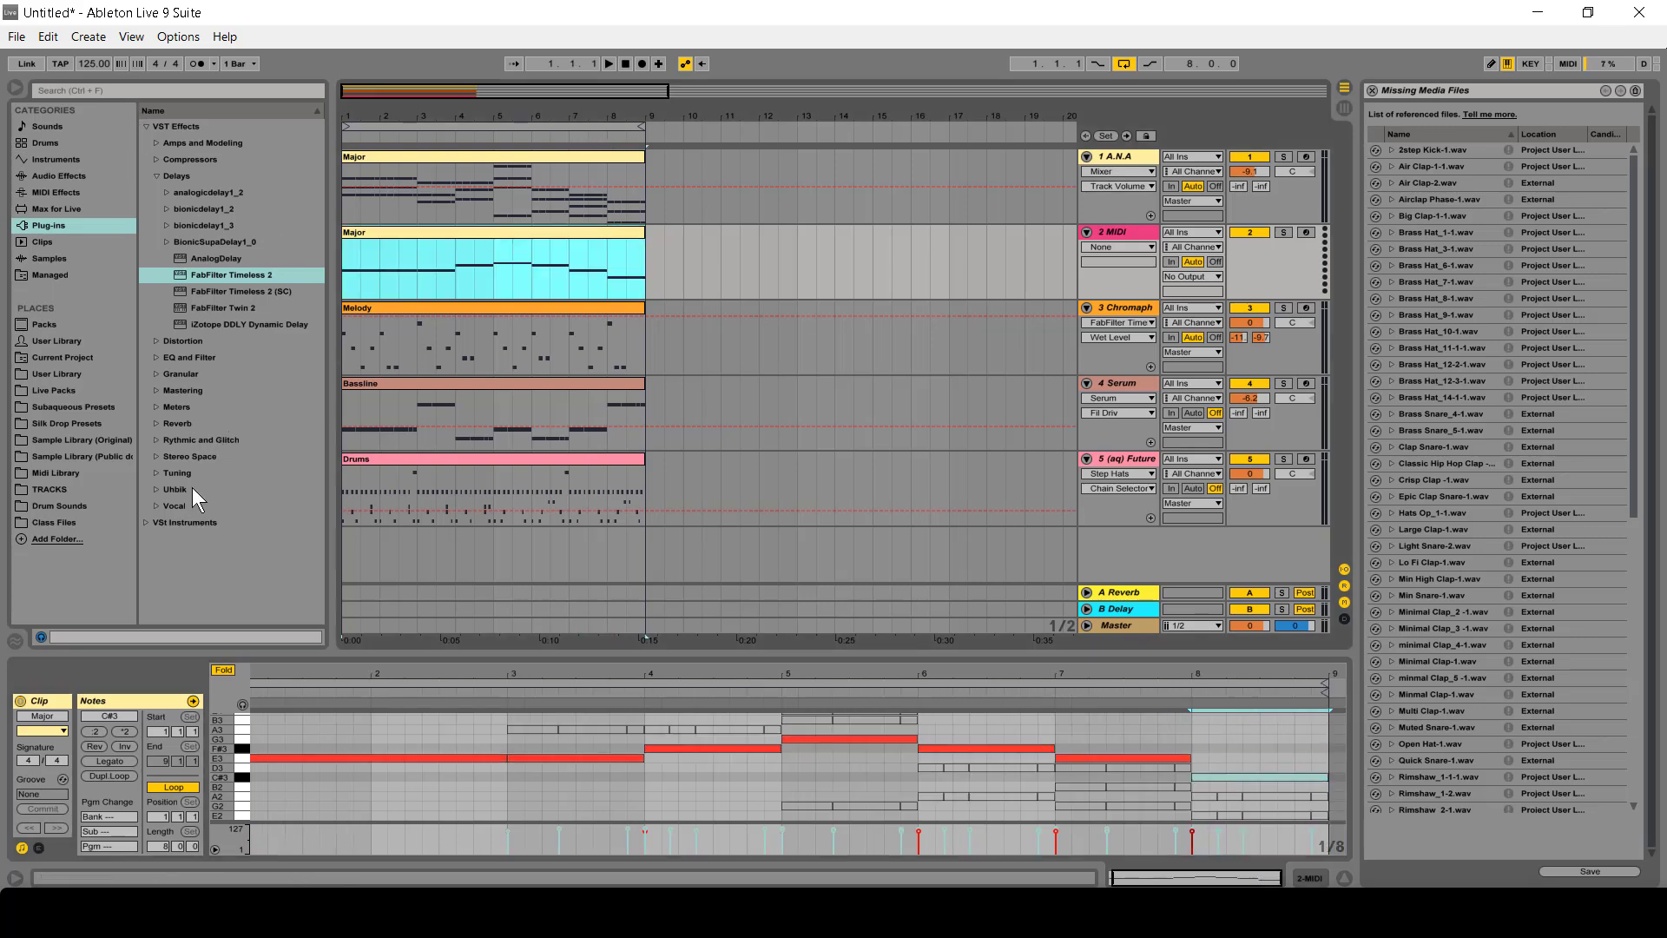
left_click(144, 522)
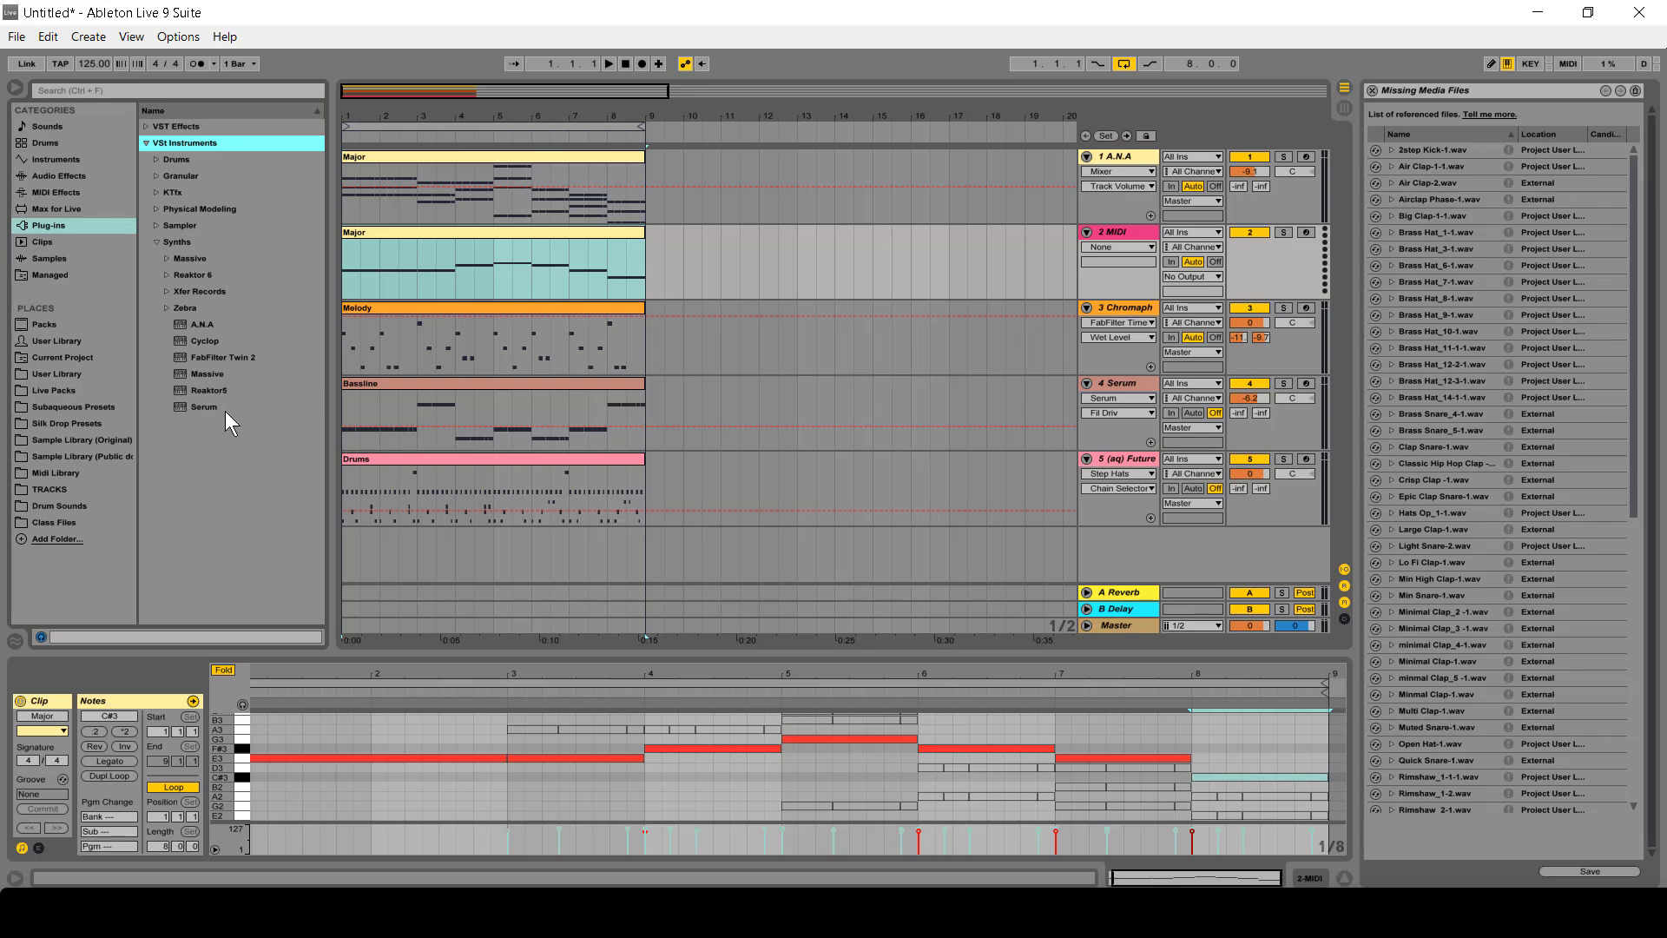
left_click_drag(209, 405, 470, 318)
mouse_move(1122, 410)
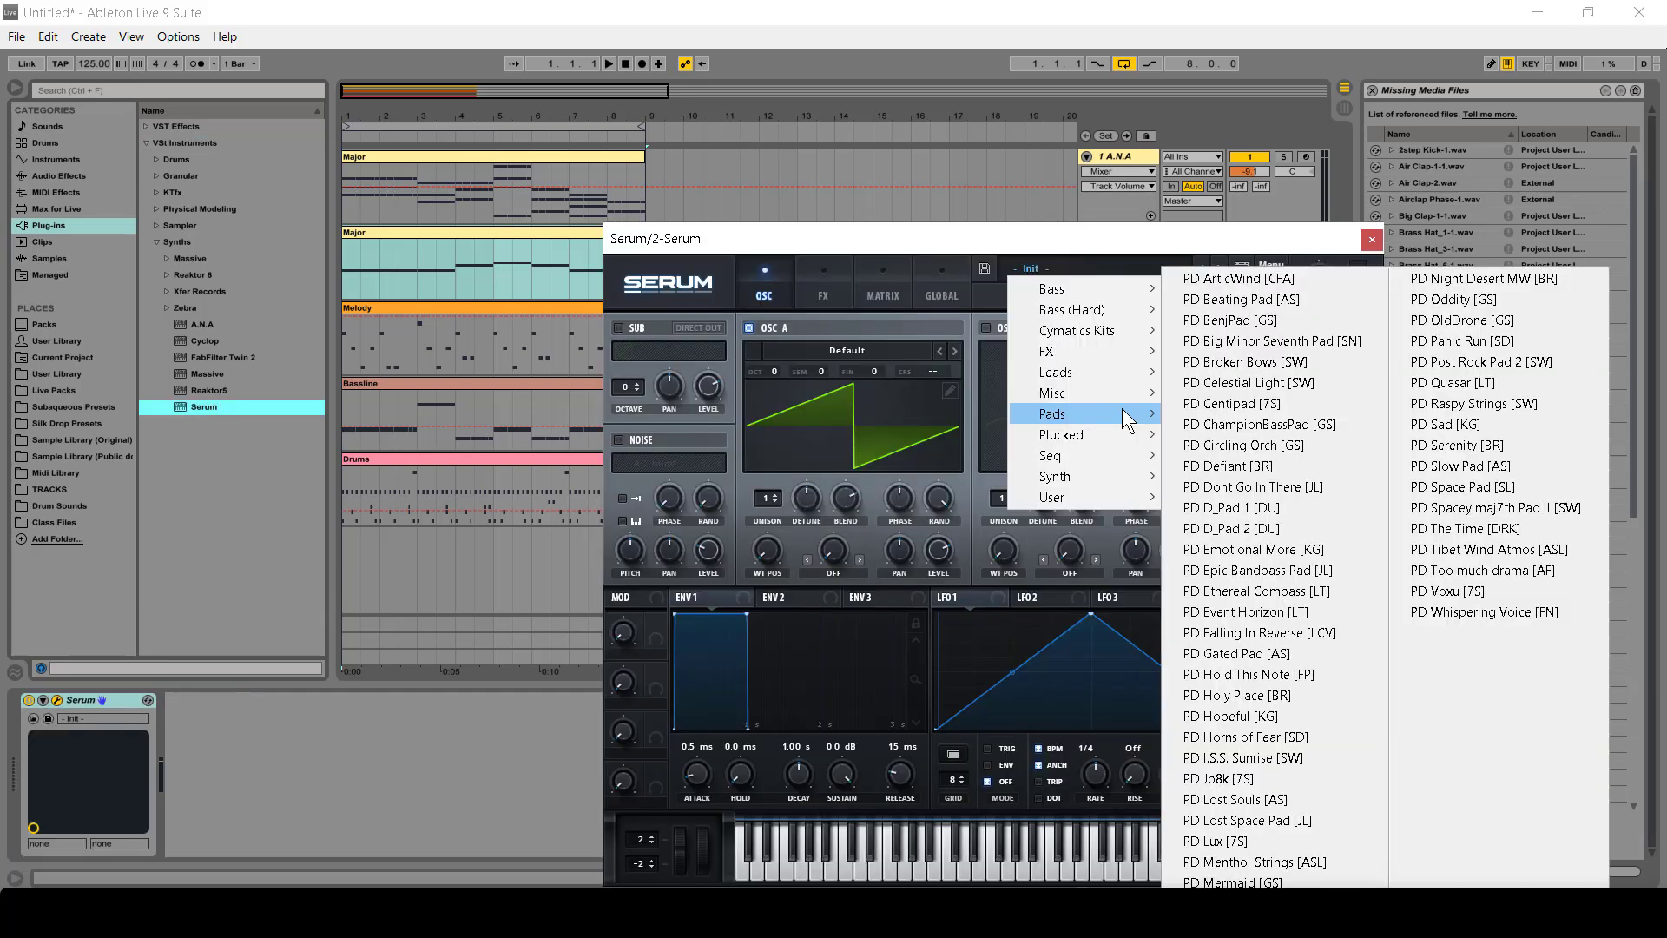
left_click(1318, 380)
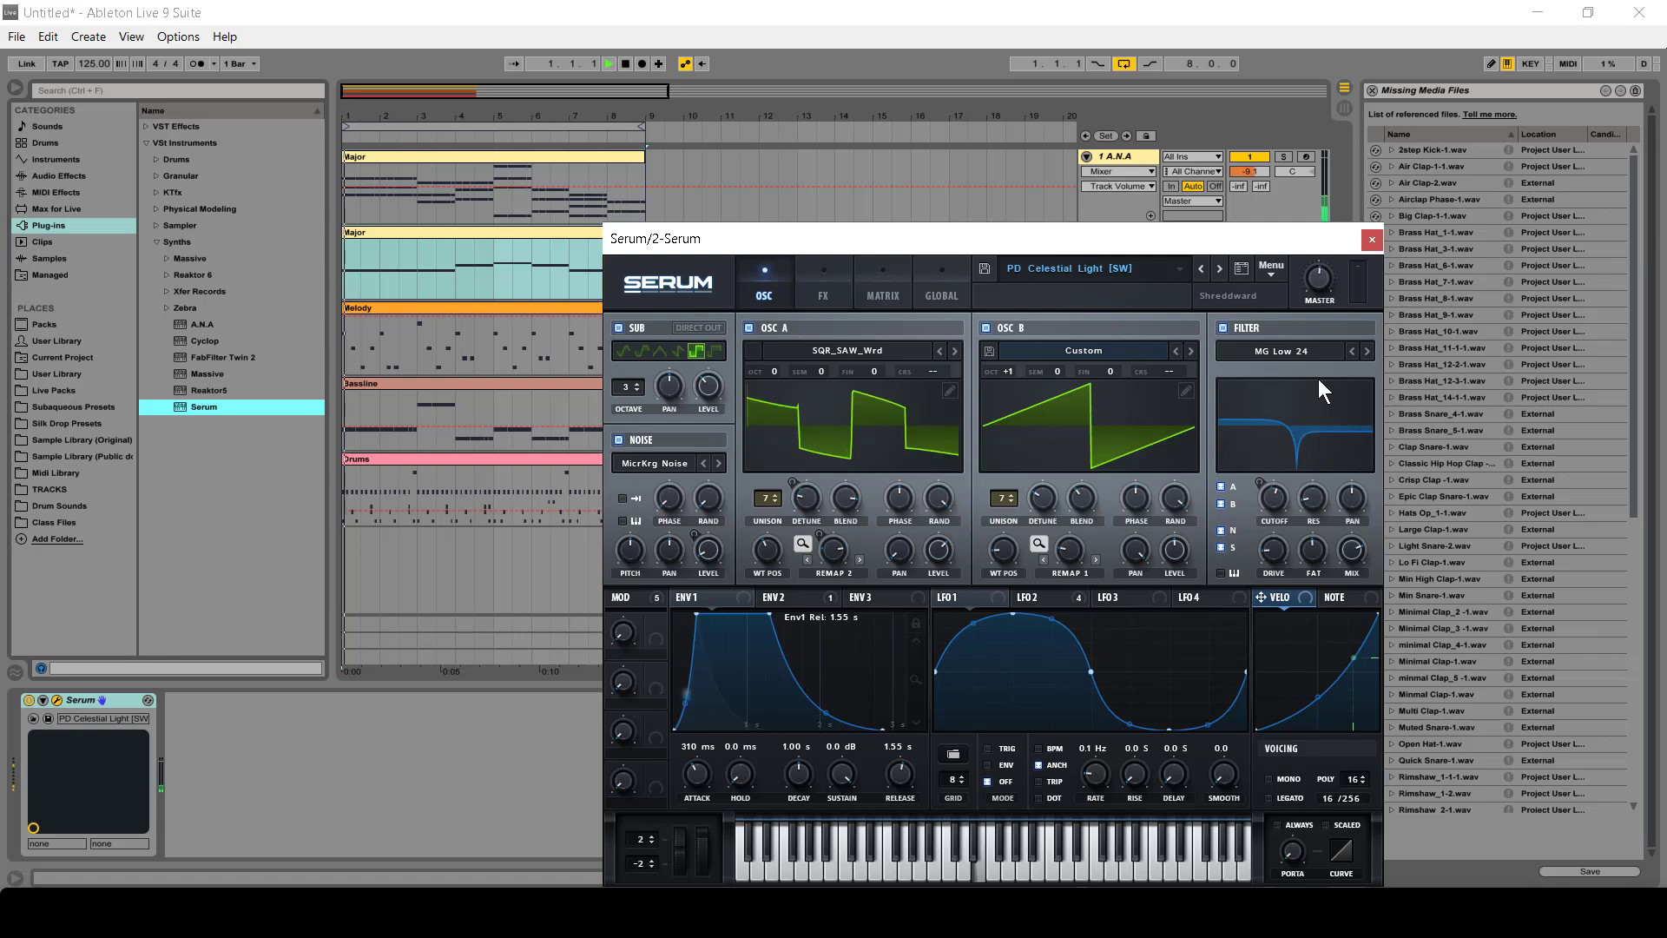
- Audition the new layer in playback, switch Serum to the PD Centipad [7S] preset and close the plug-in window
key("space")
left_click_drag(1065, 231, 920, 323)
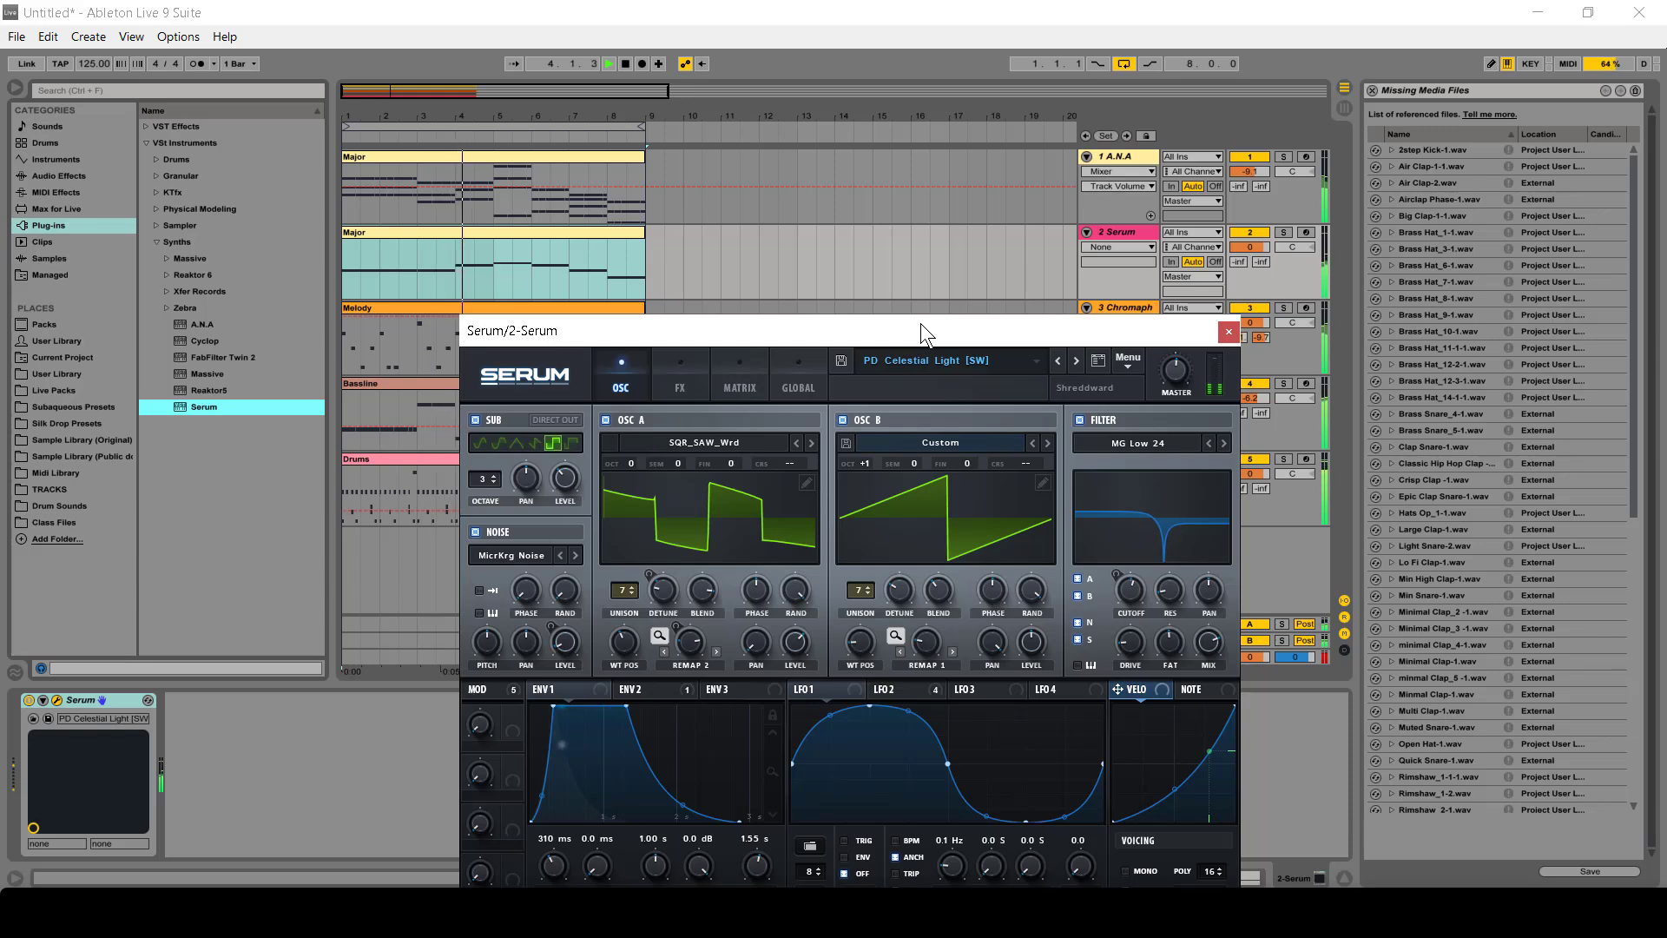
left_click_drag(920, 323, 909, 285)
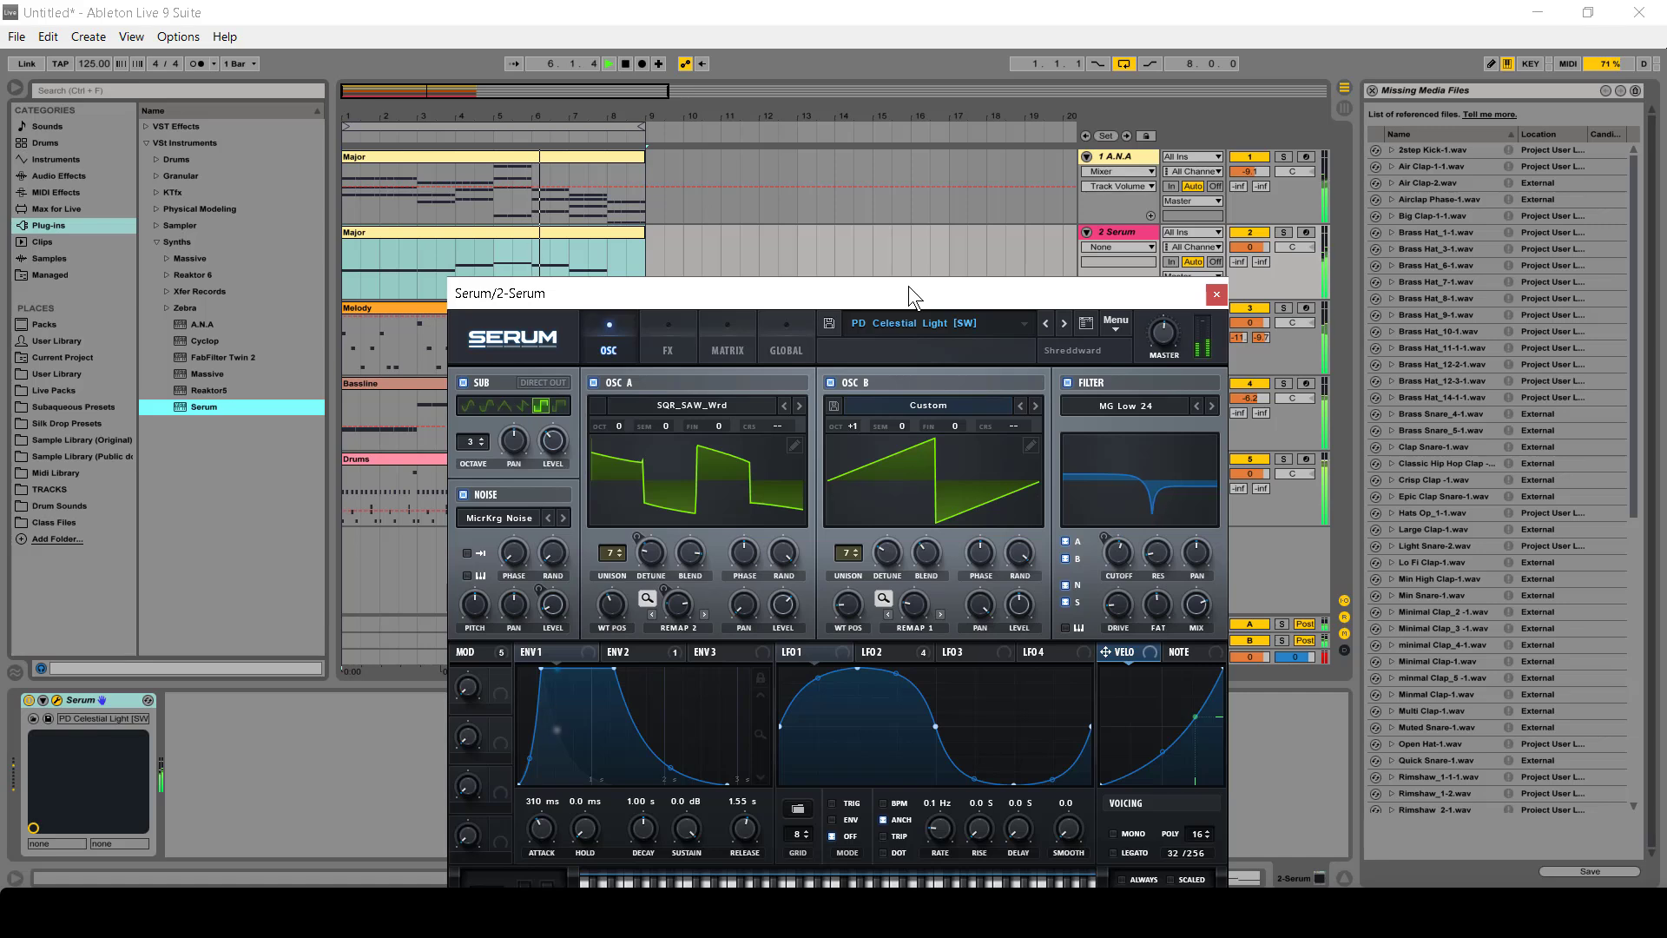
left_click(1061, 321)
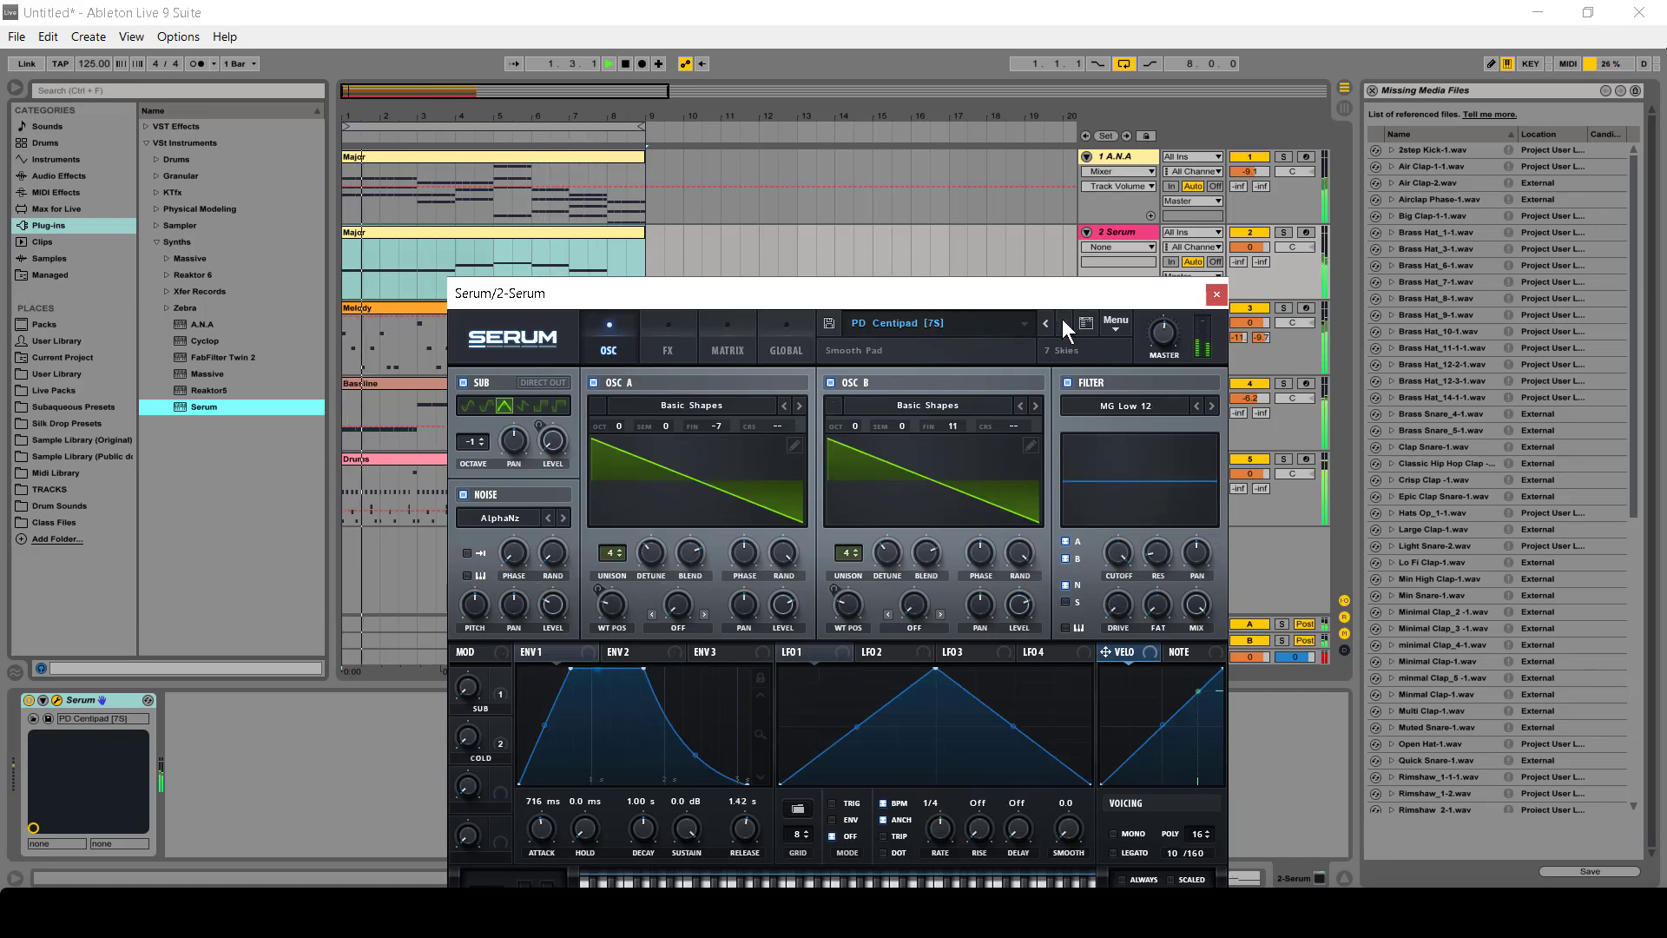
left_click_drag(1043, 289, 1336, 156)
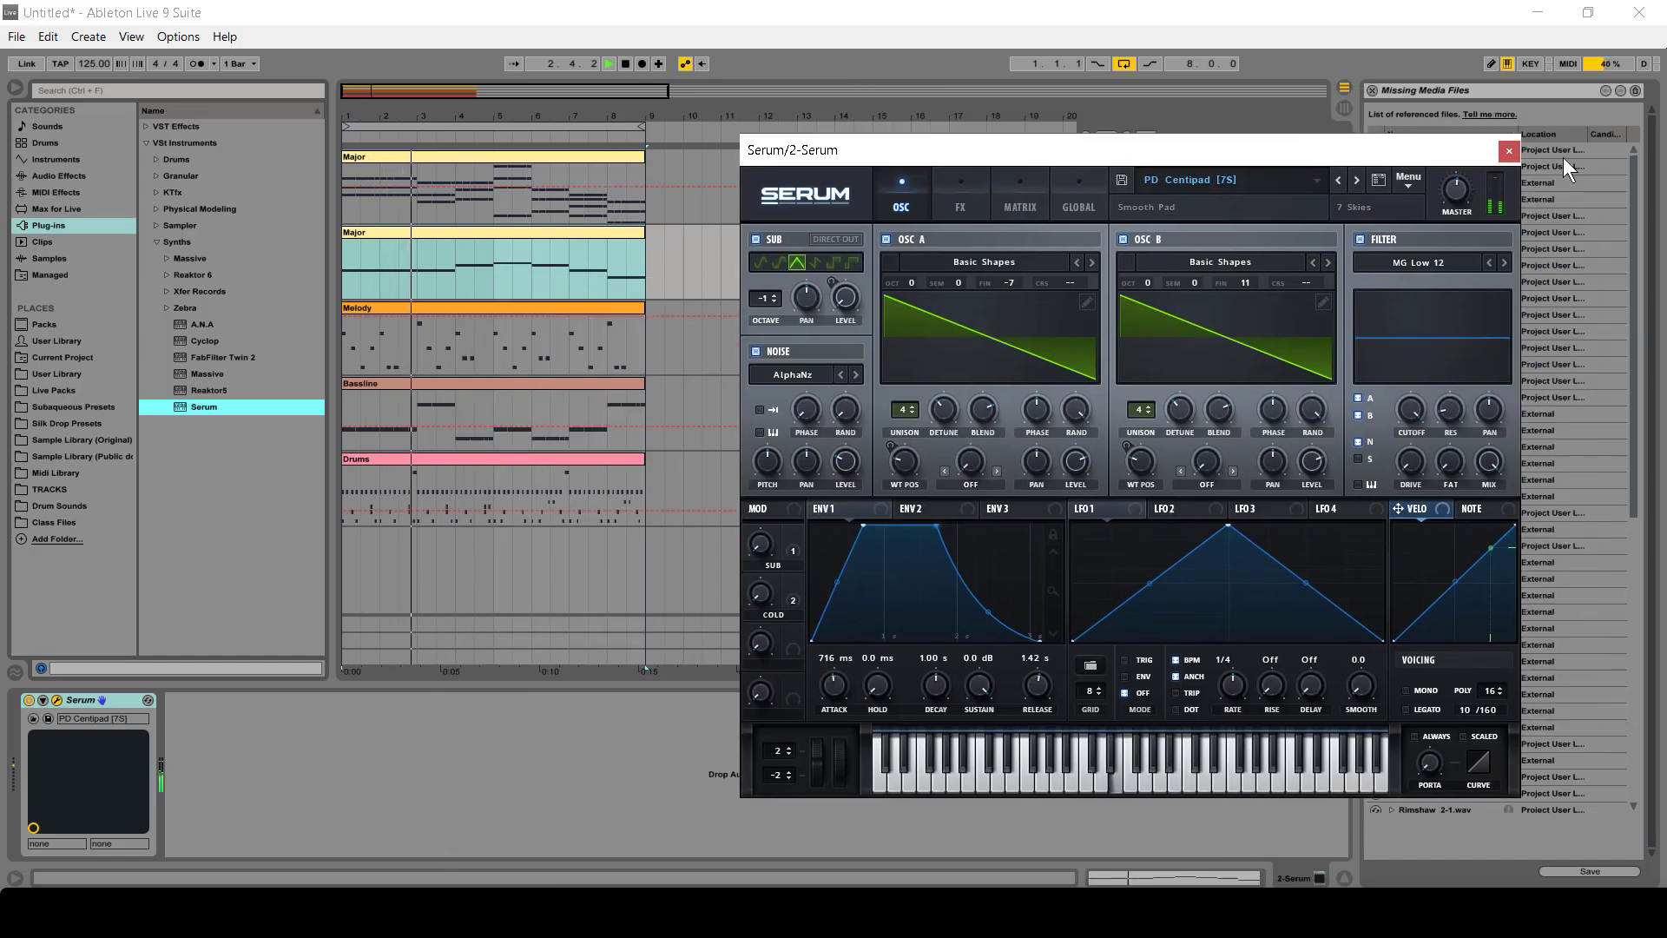
left_click(1508, 154)
- Lower the A.N.A synth's Cutoff 1/2 to about 203 Hz during playback and close the plug-in window
left_click(395, 156)
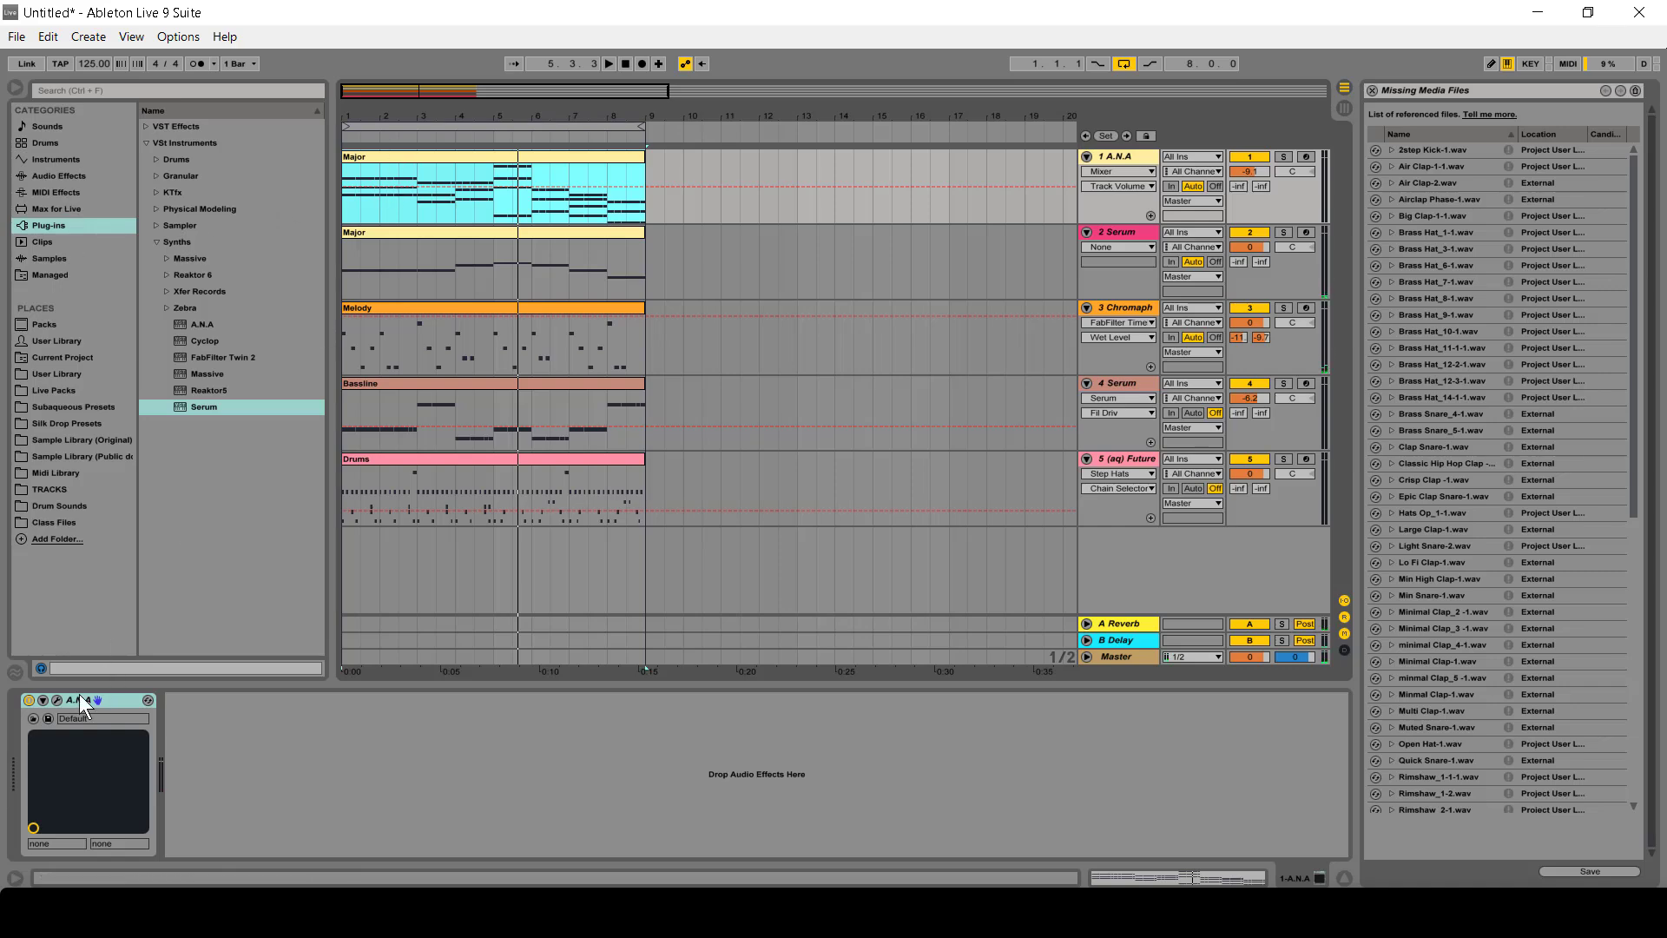
left_click(56, 700)
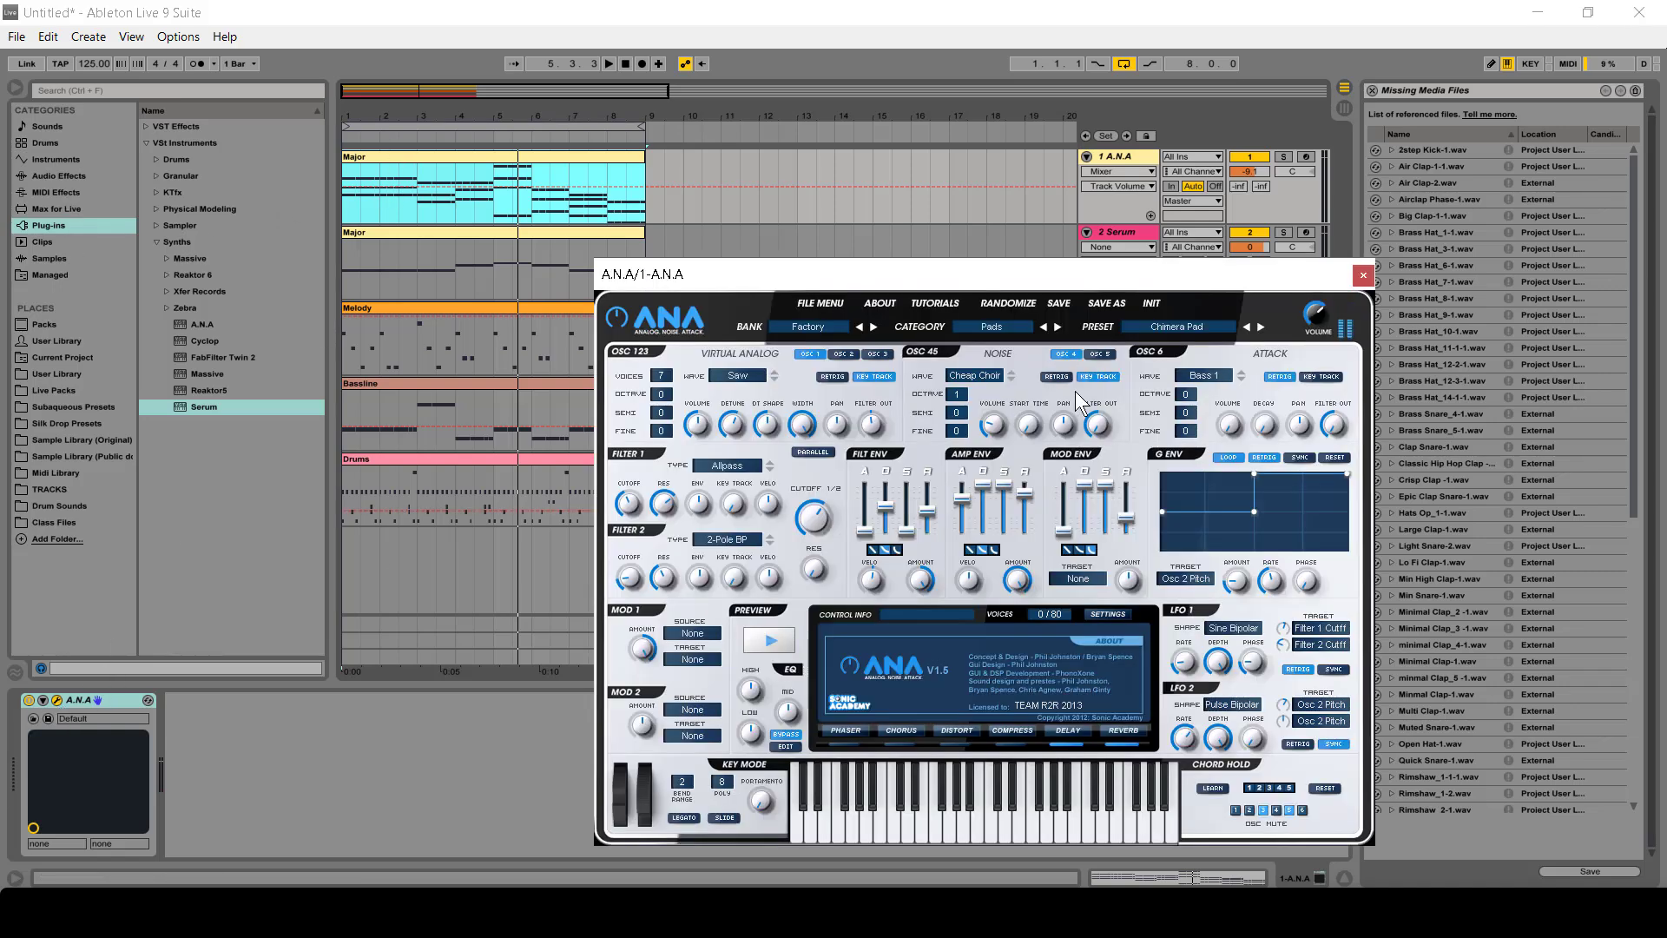
key("space")
left_click_drag(821, 524, 806, 548)
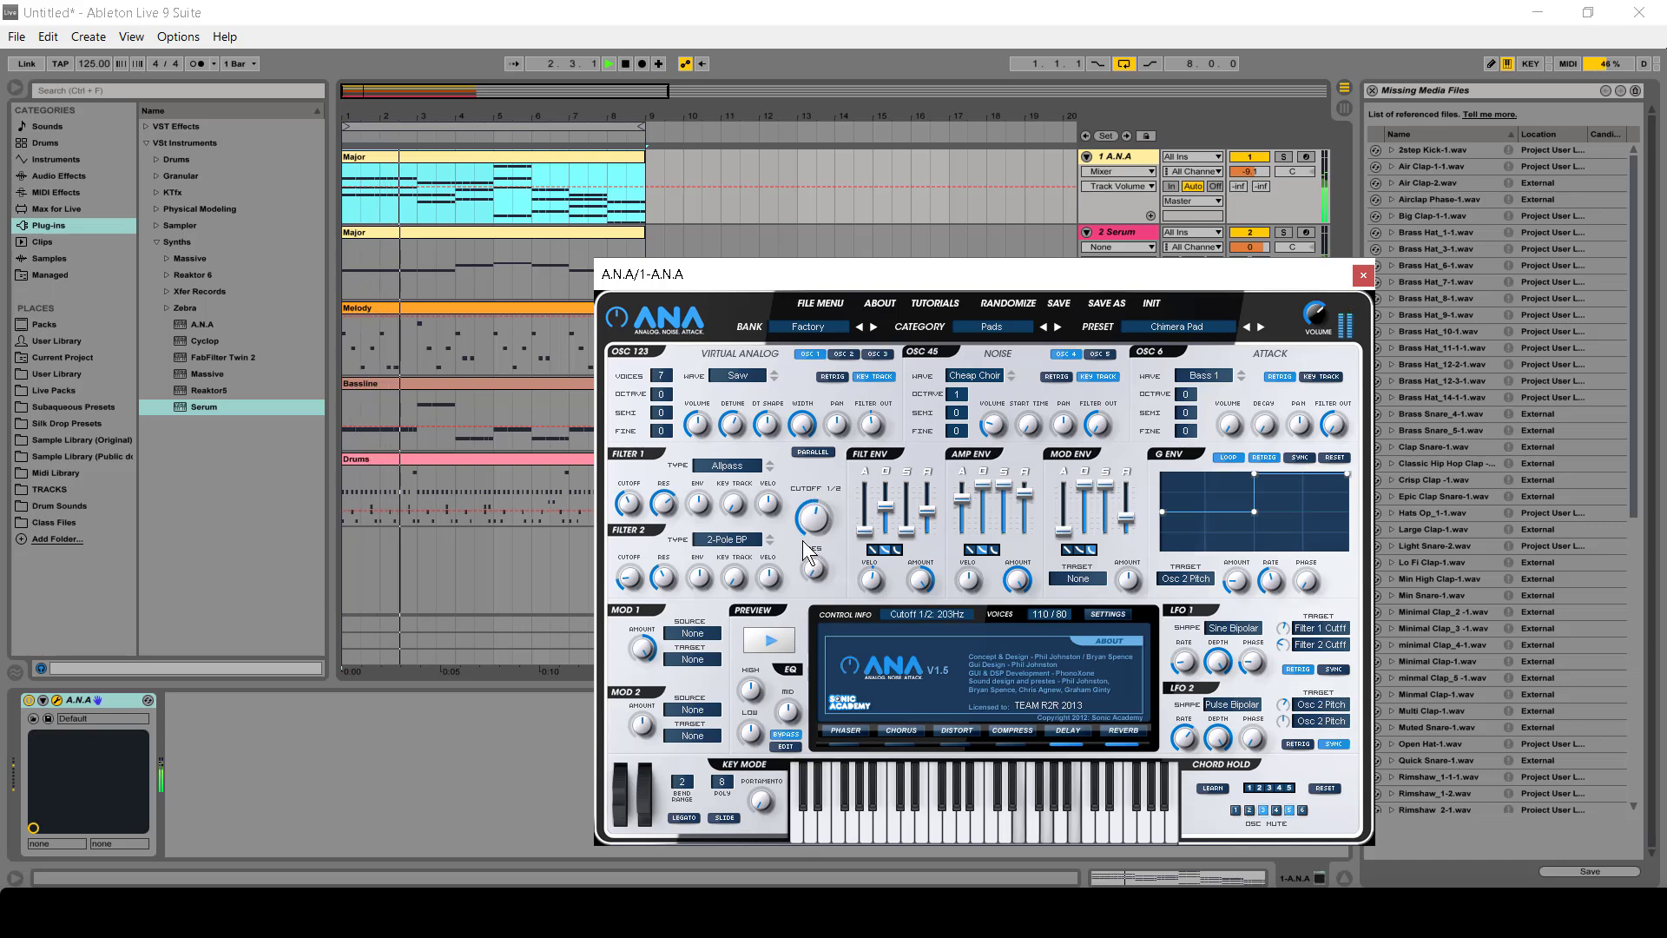
left_click(1364, 276)
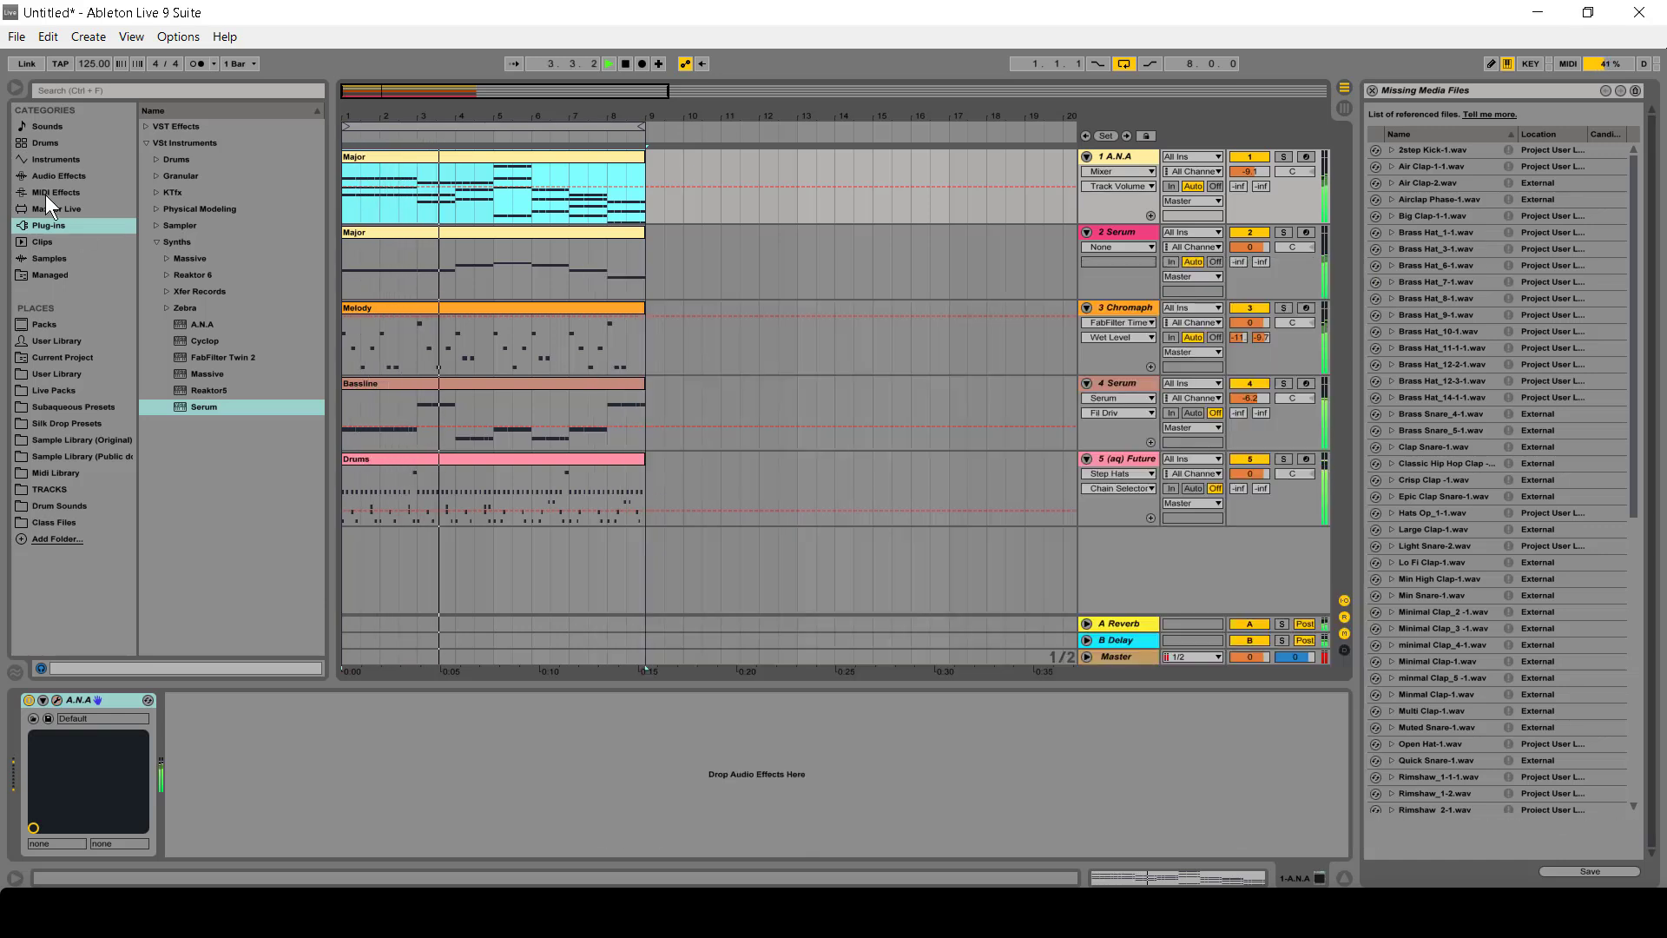
- Add the -12 Pitch MIDI effect preset to the A.N.A track and play the arrangement
left_click(48, 193)
left_click(147, 194)
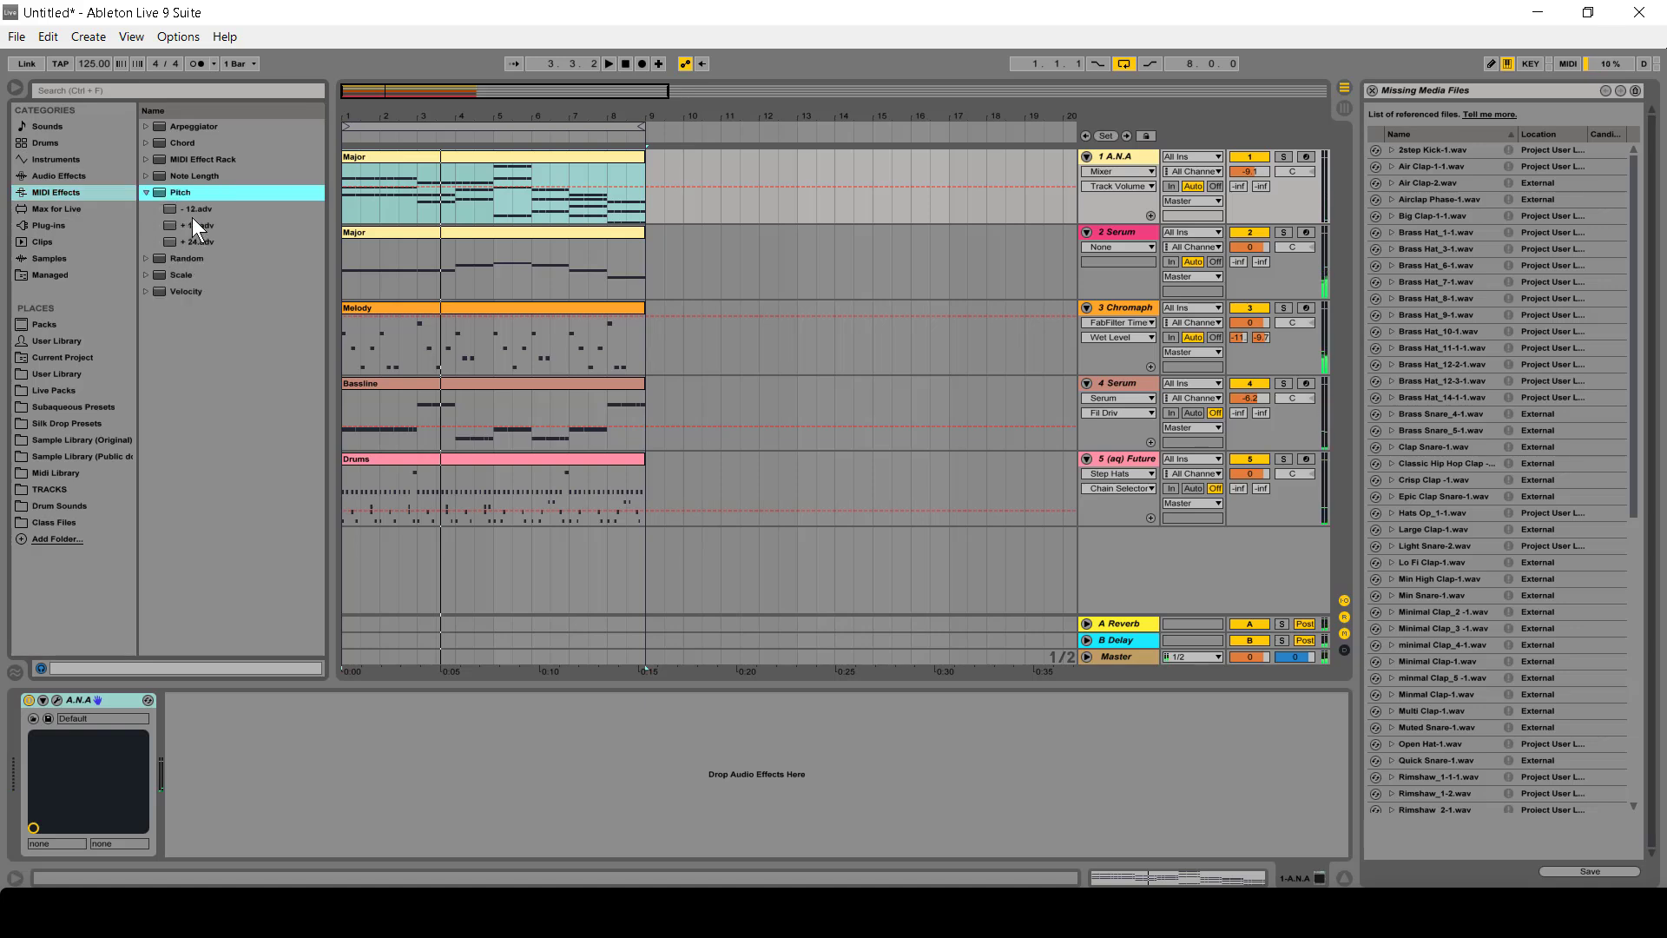
left_click_drag(193, 211, 394, 158)
key("space")
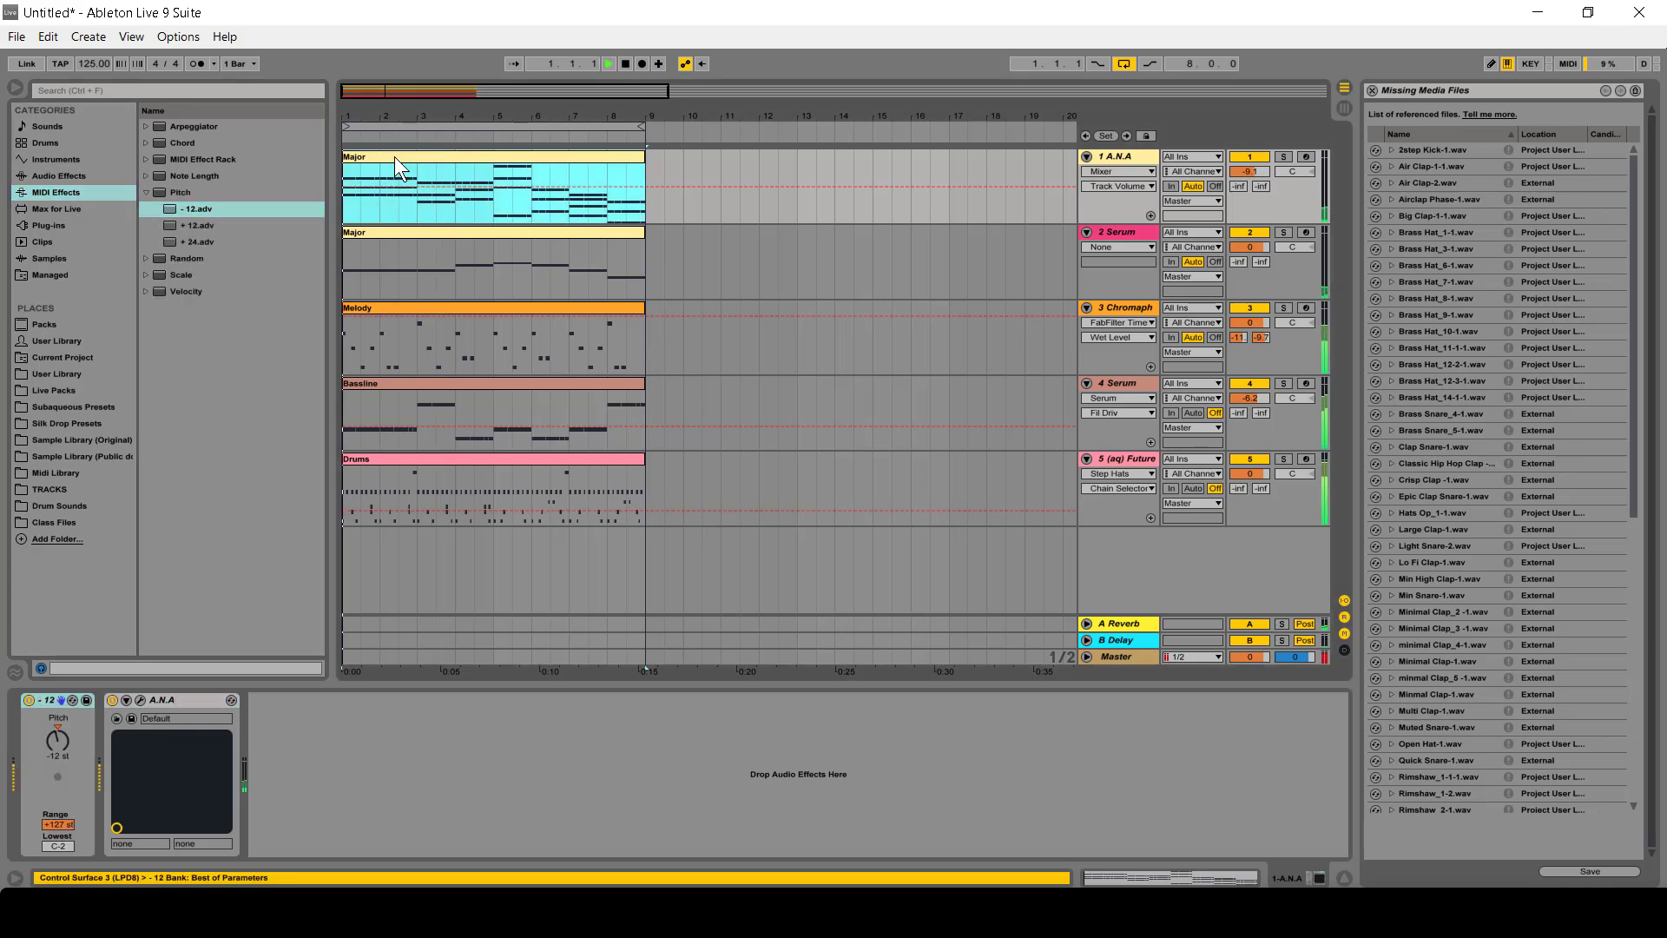
- Toggle solo on and off for the A.N.A track, and set the second track's volume to -1.0
left_click(1282, 157)
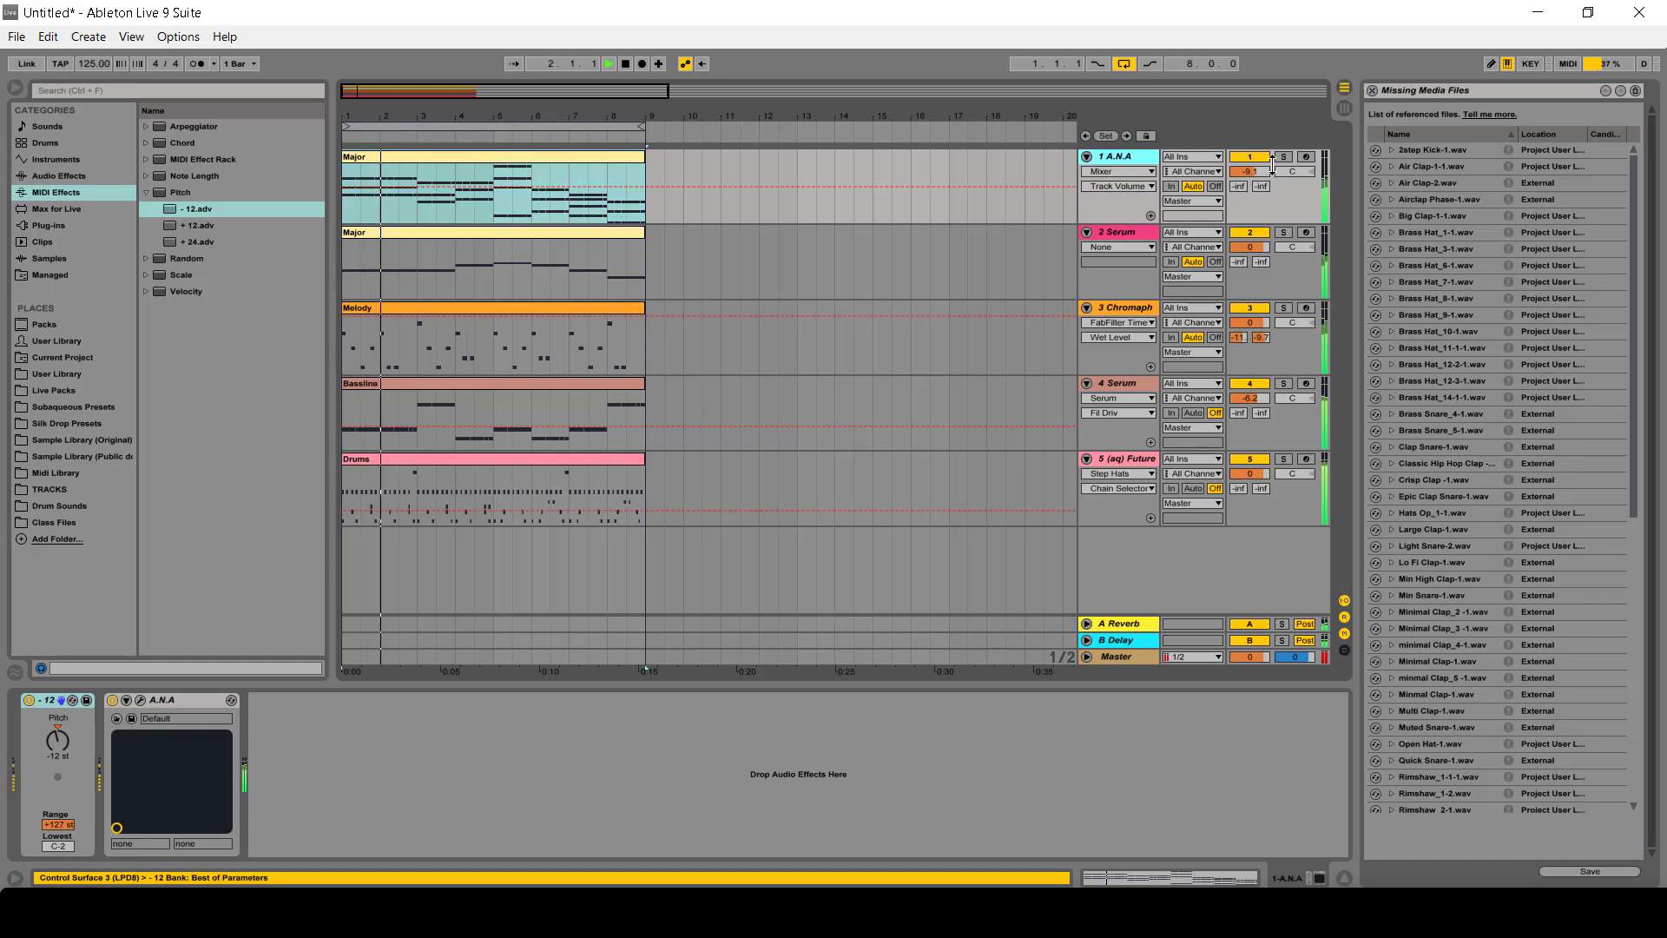
left_click(1282, 158)
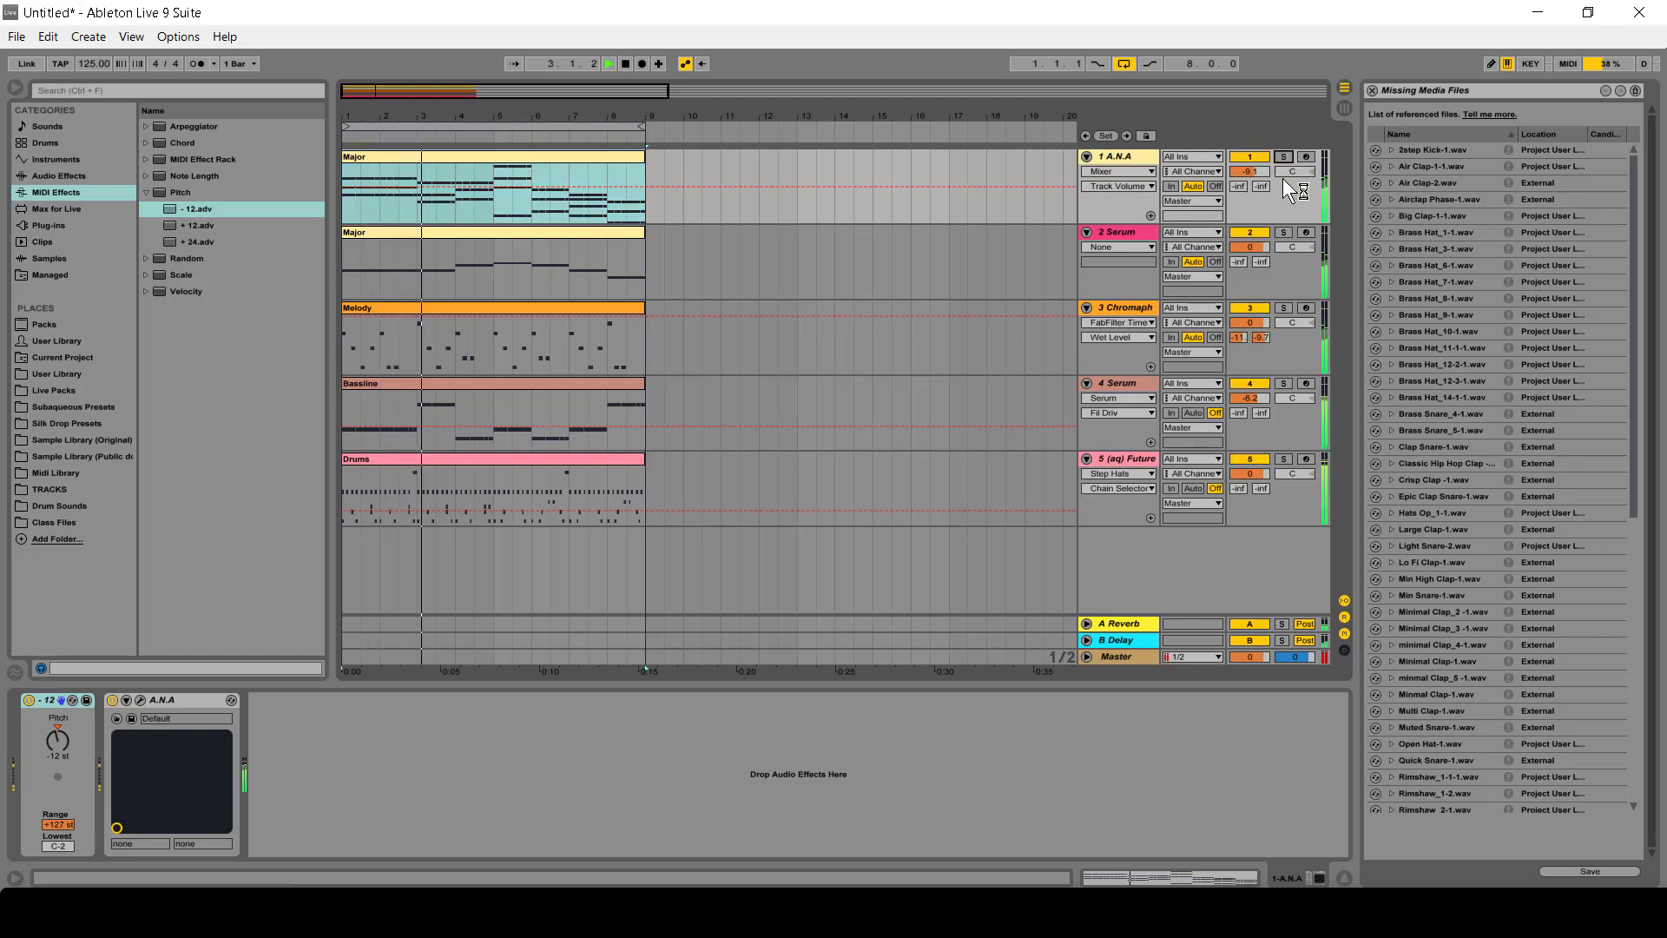
left_click_drag(1259, 247, 1260, 257)
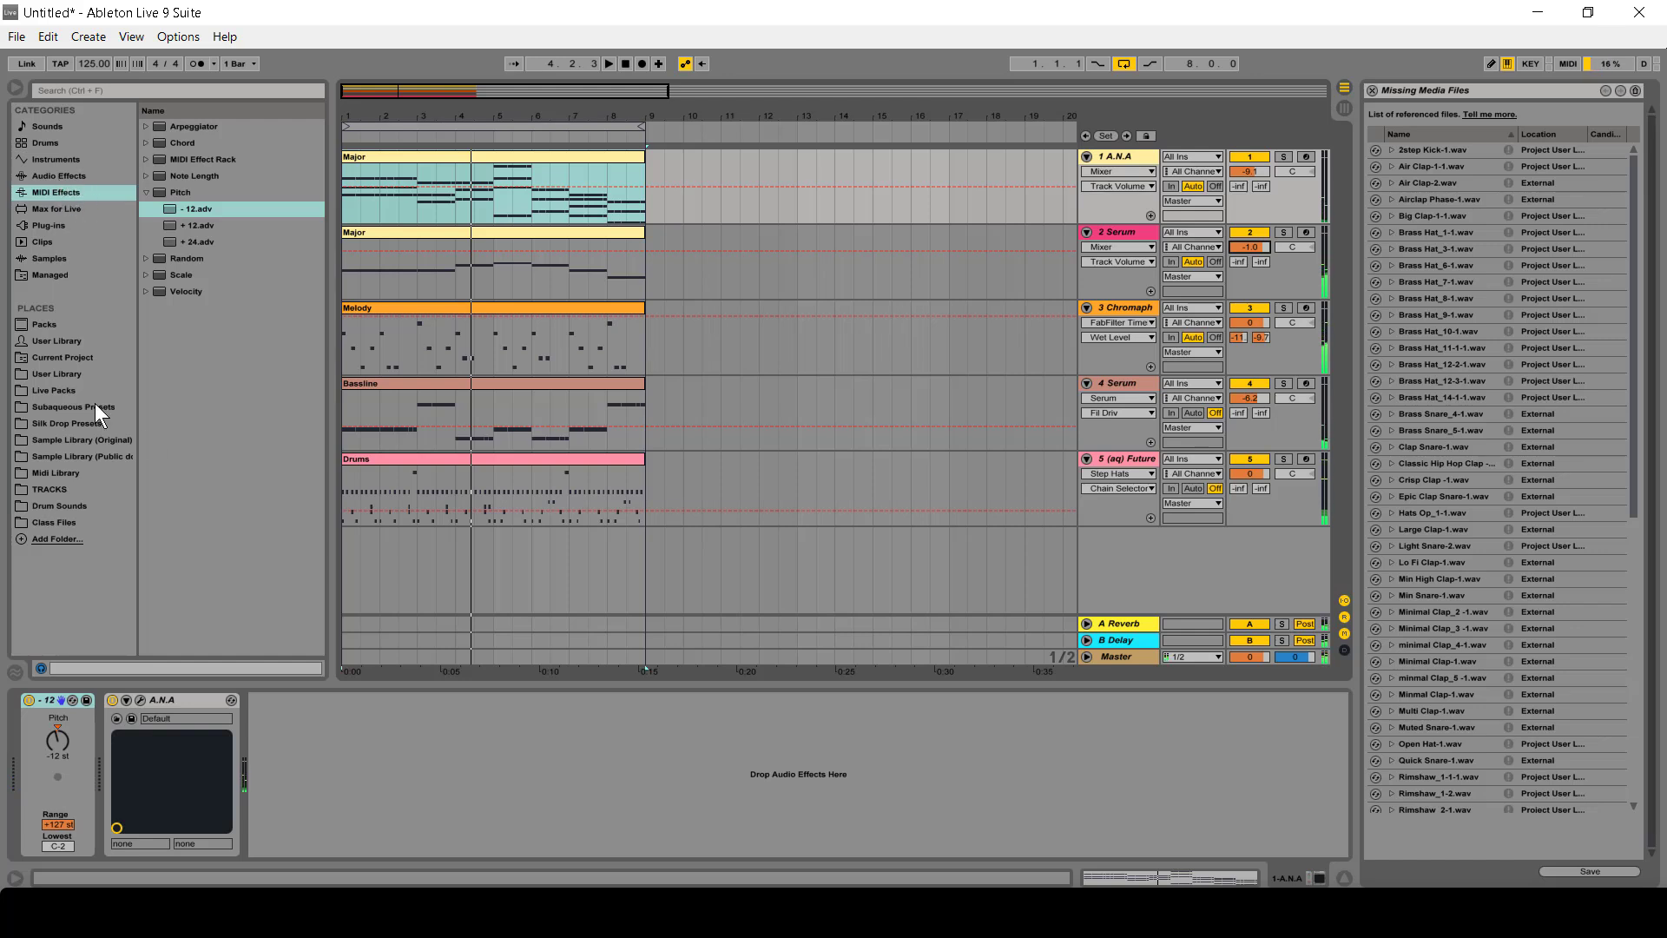
- Search the user library for "side" and add the basic sidechain compressor preset to the second track
left_click(71, 339)
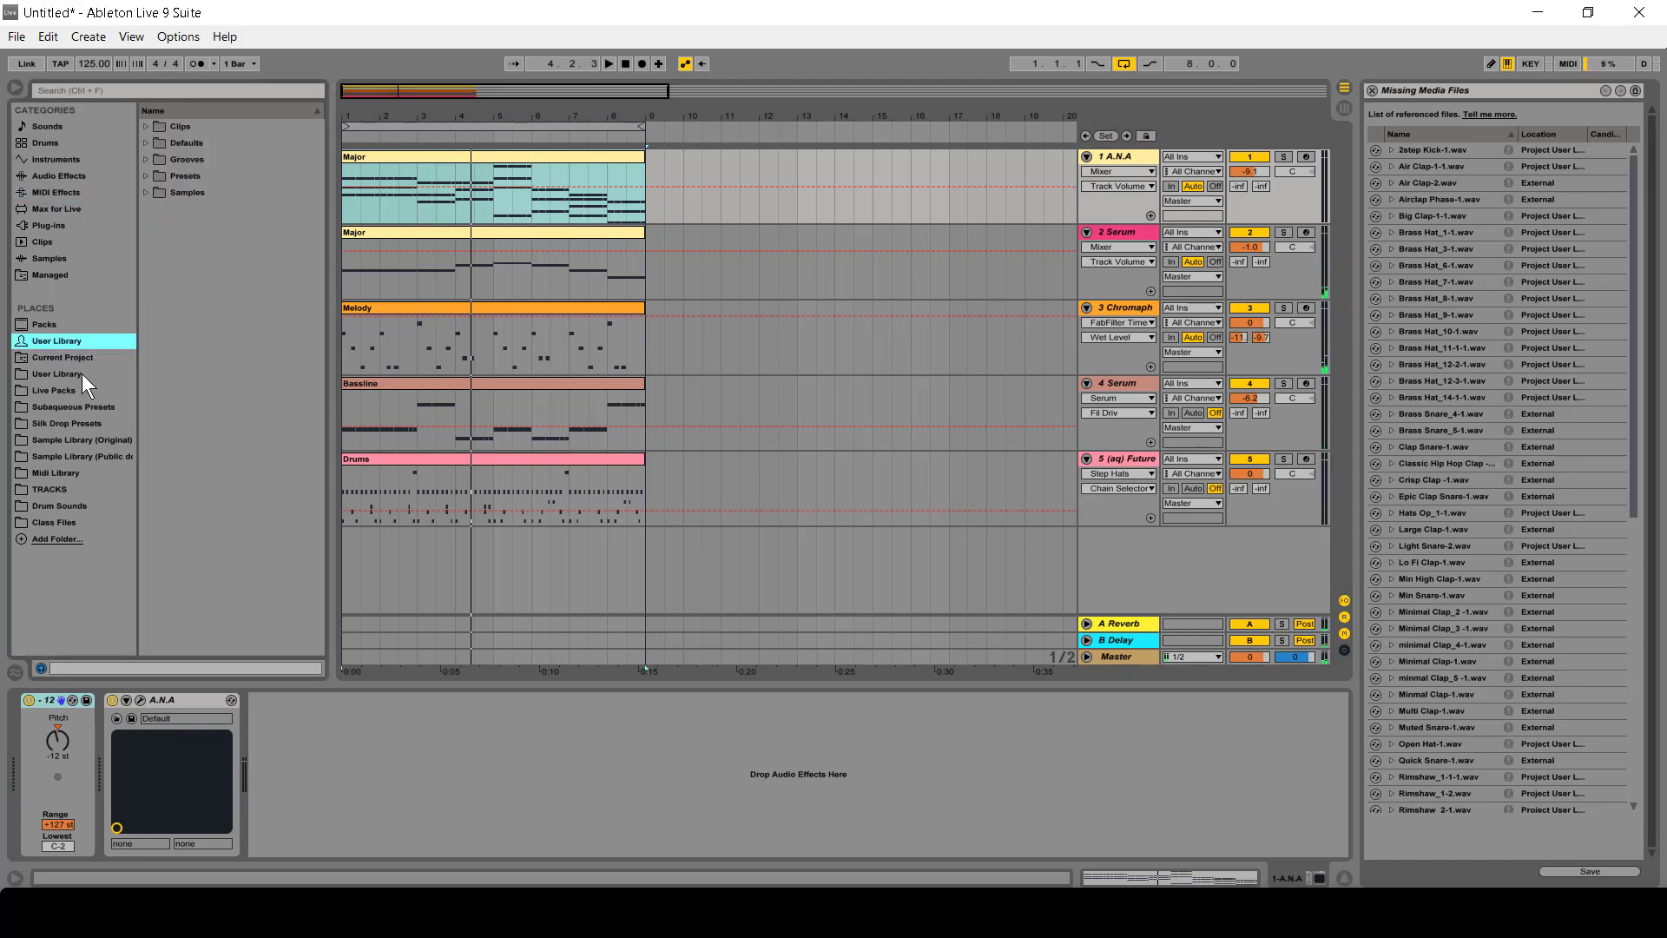
left_click(82, 374)
left_click_drag(252, 209, 426, 262)
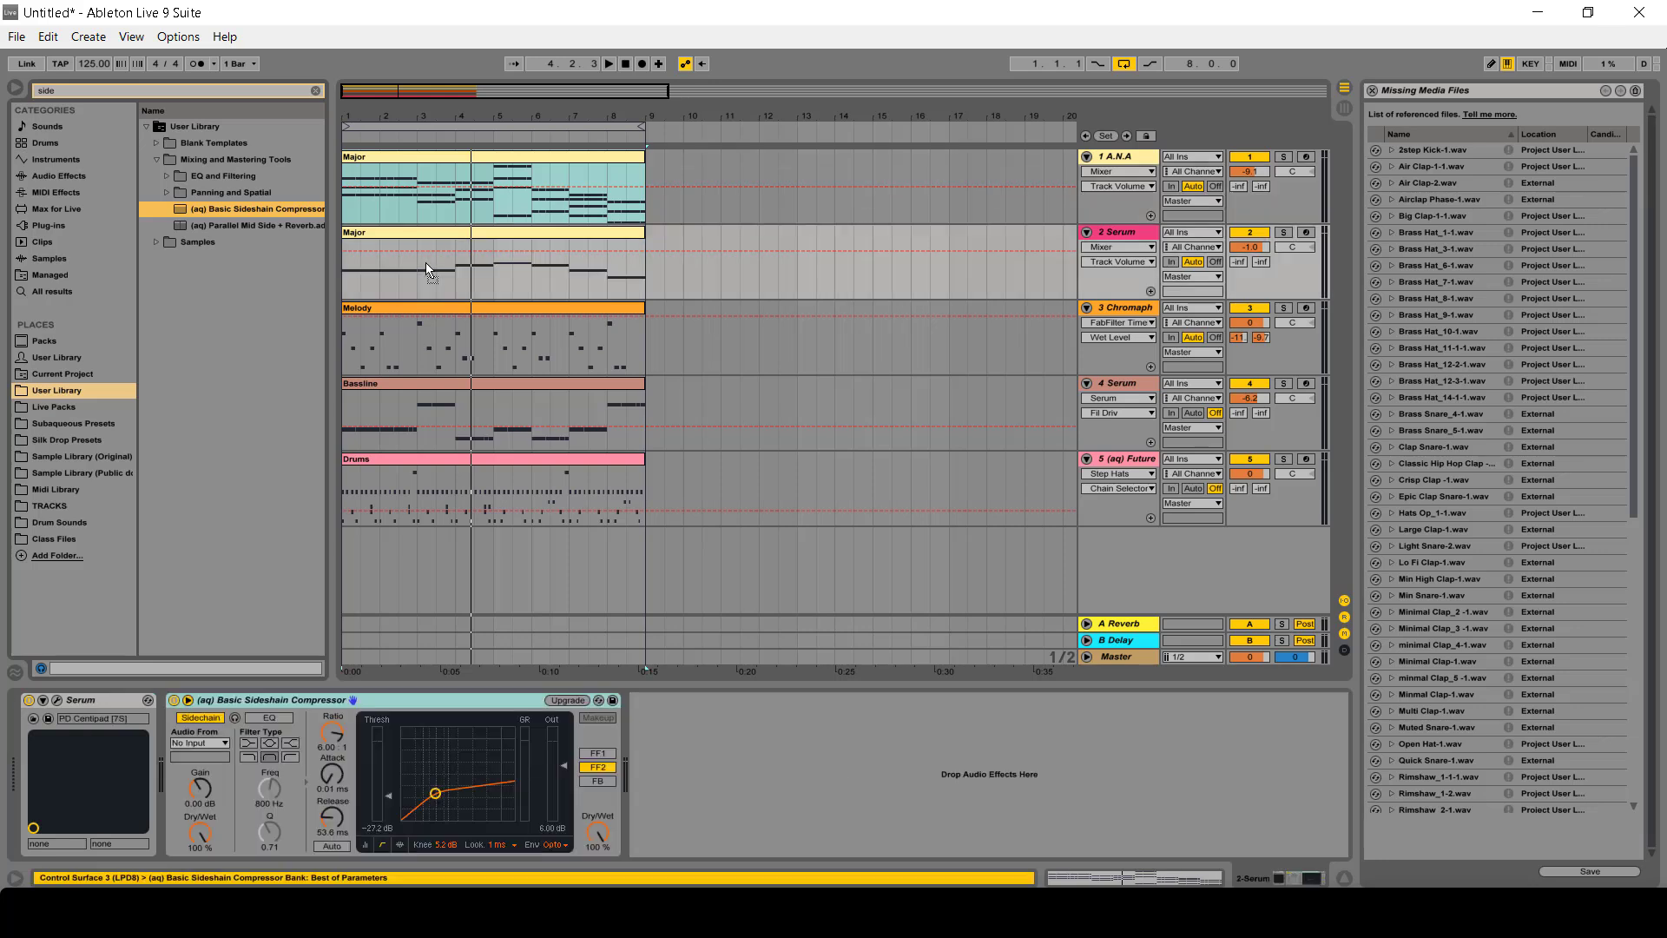
- Set the compressor's sidechain source to the (aq) Future drum track, using 2step Kick | Post FX
left_click(205, 743)
left_click(226, 810)
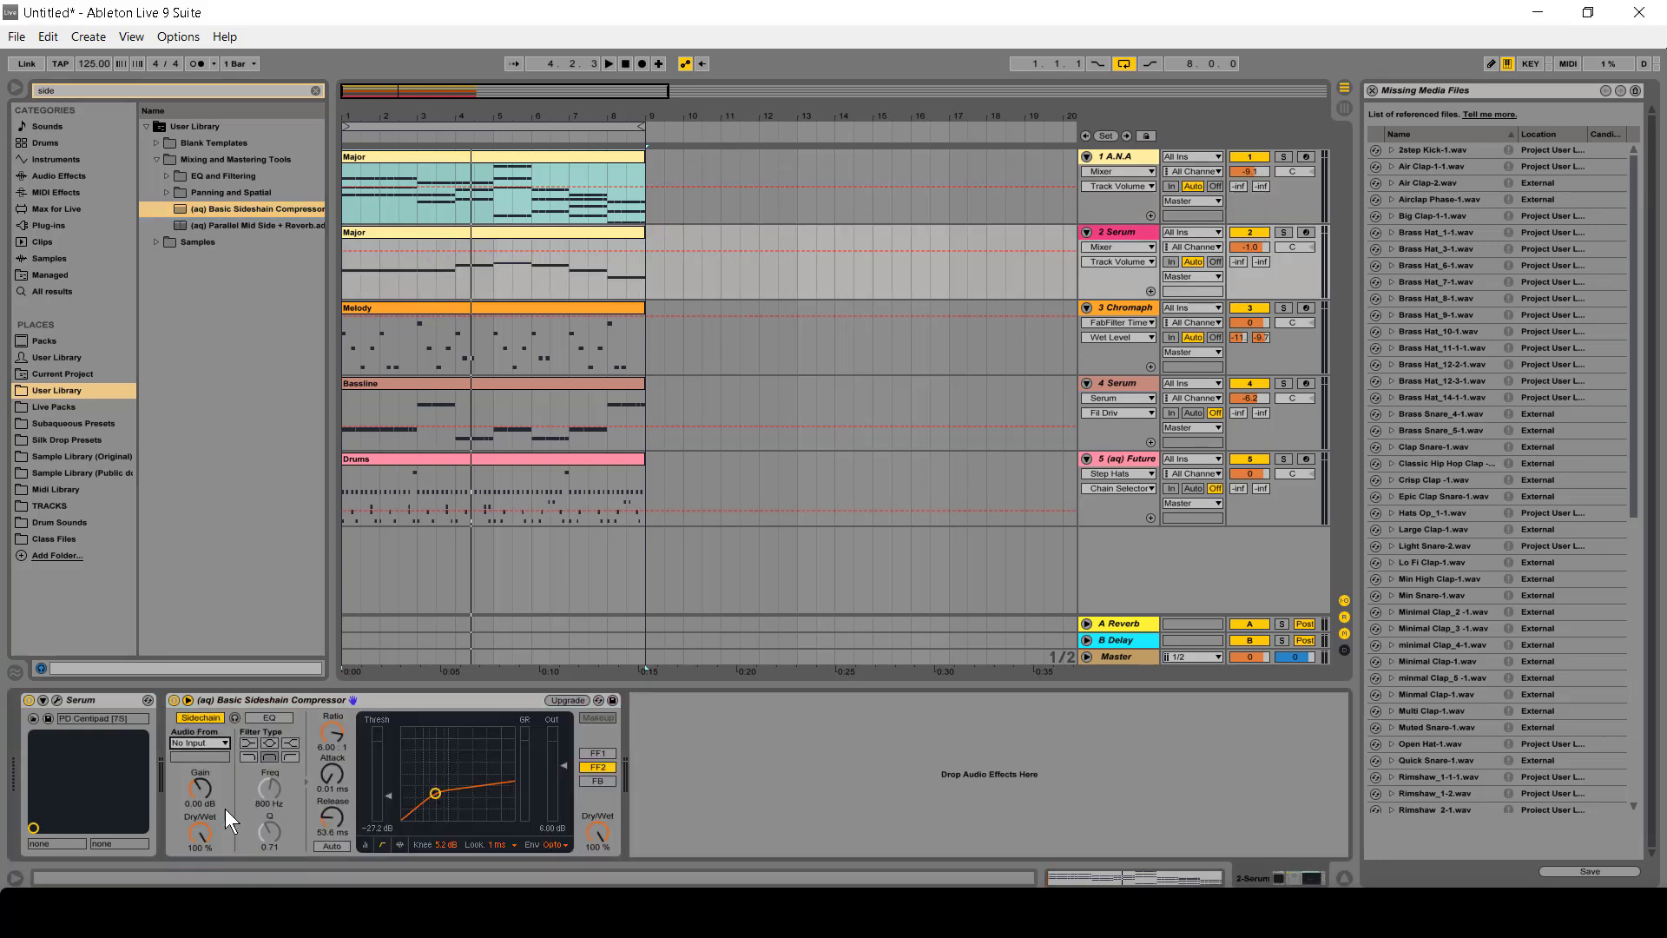
left_click(216, 758)
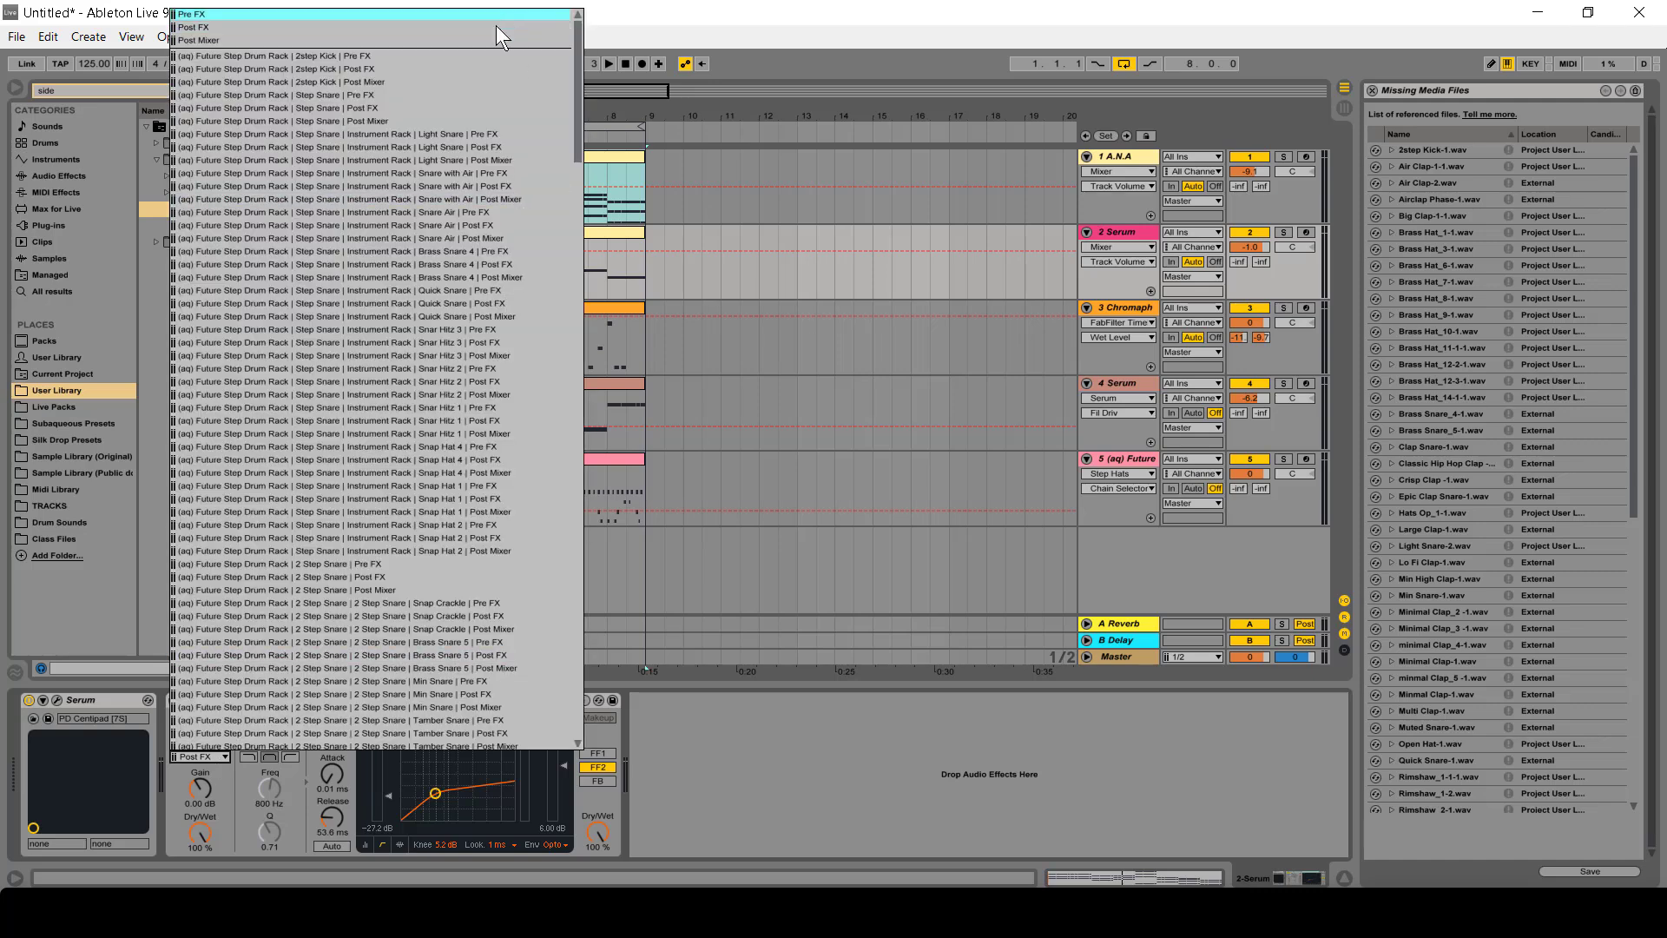
left_click(393, 69)
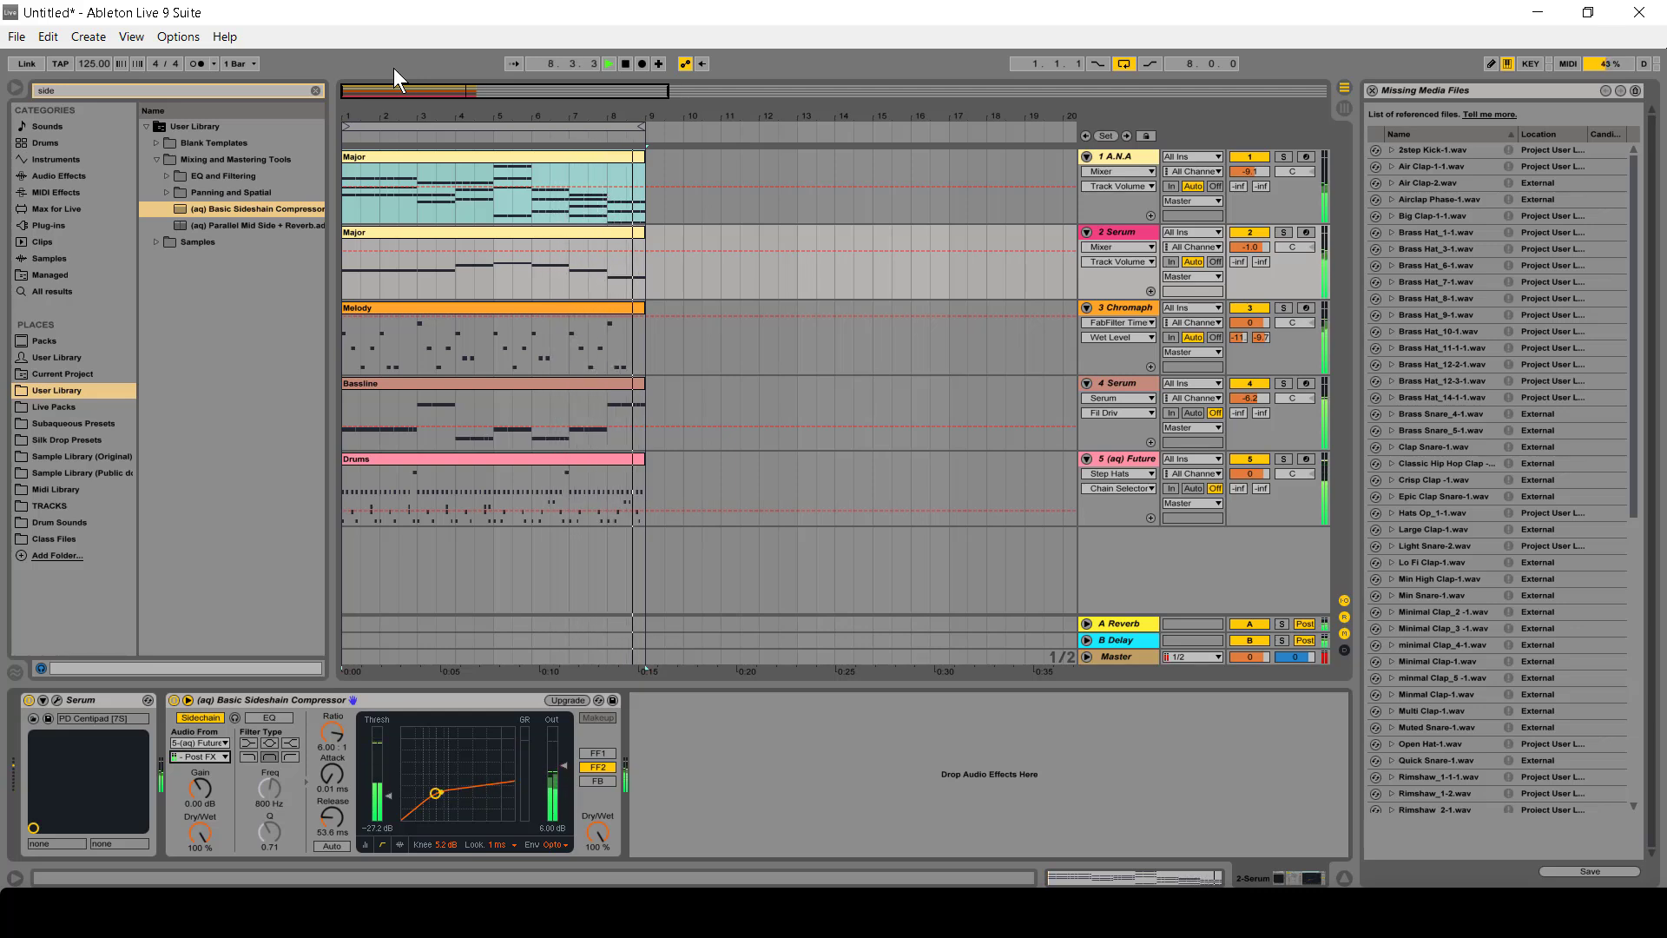
- Insert a new MIDI track below the A.N.A track, copy the Major clip onto it and open its notes
right_click(1109, 239)
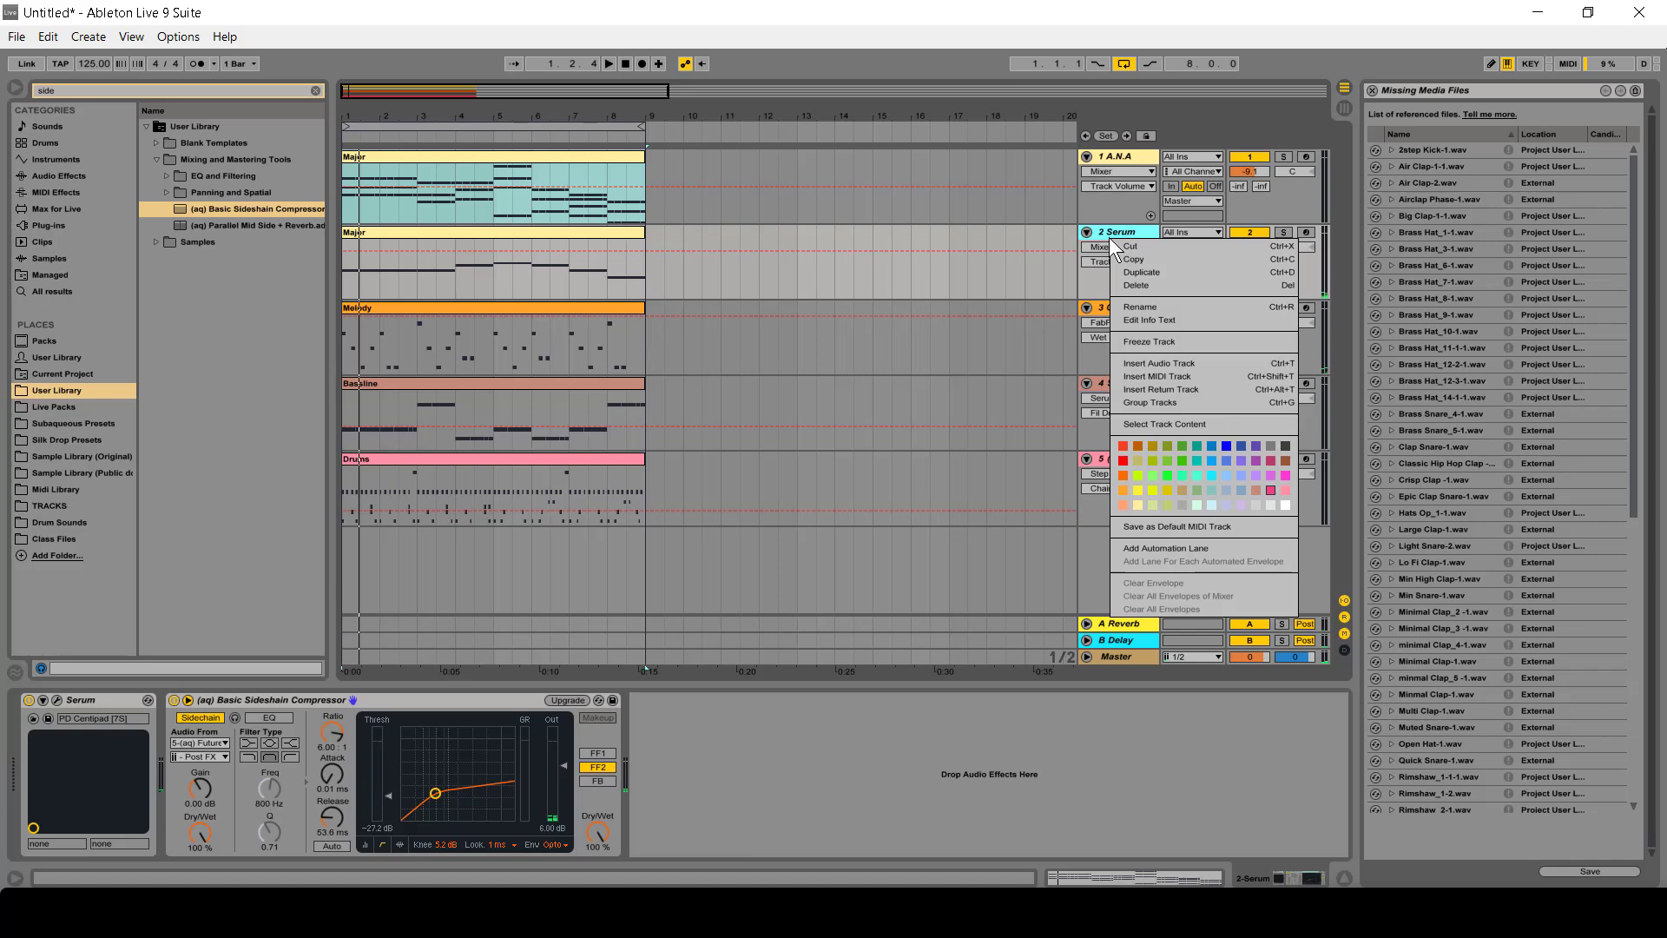
left_click(1148, 163)
right_click(1132, 163)
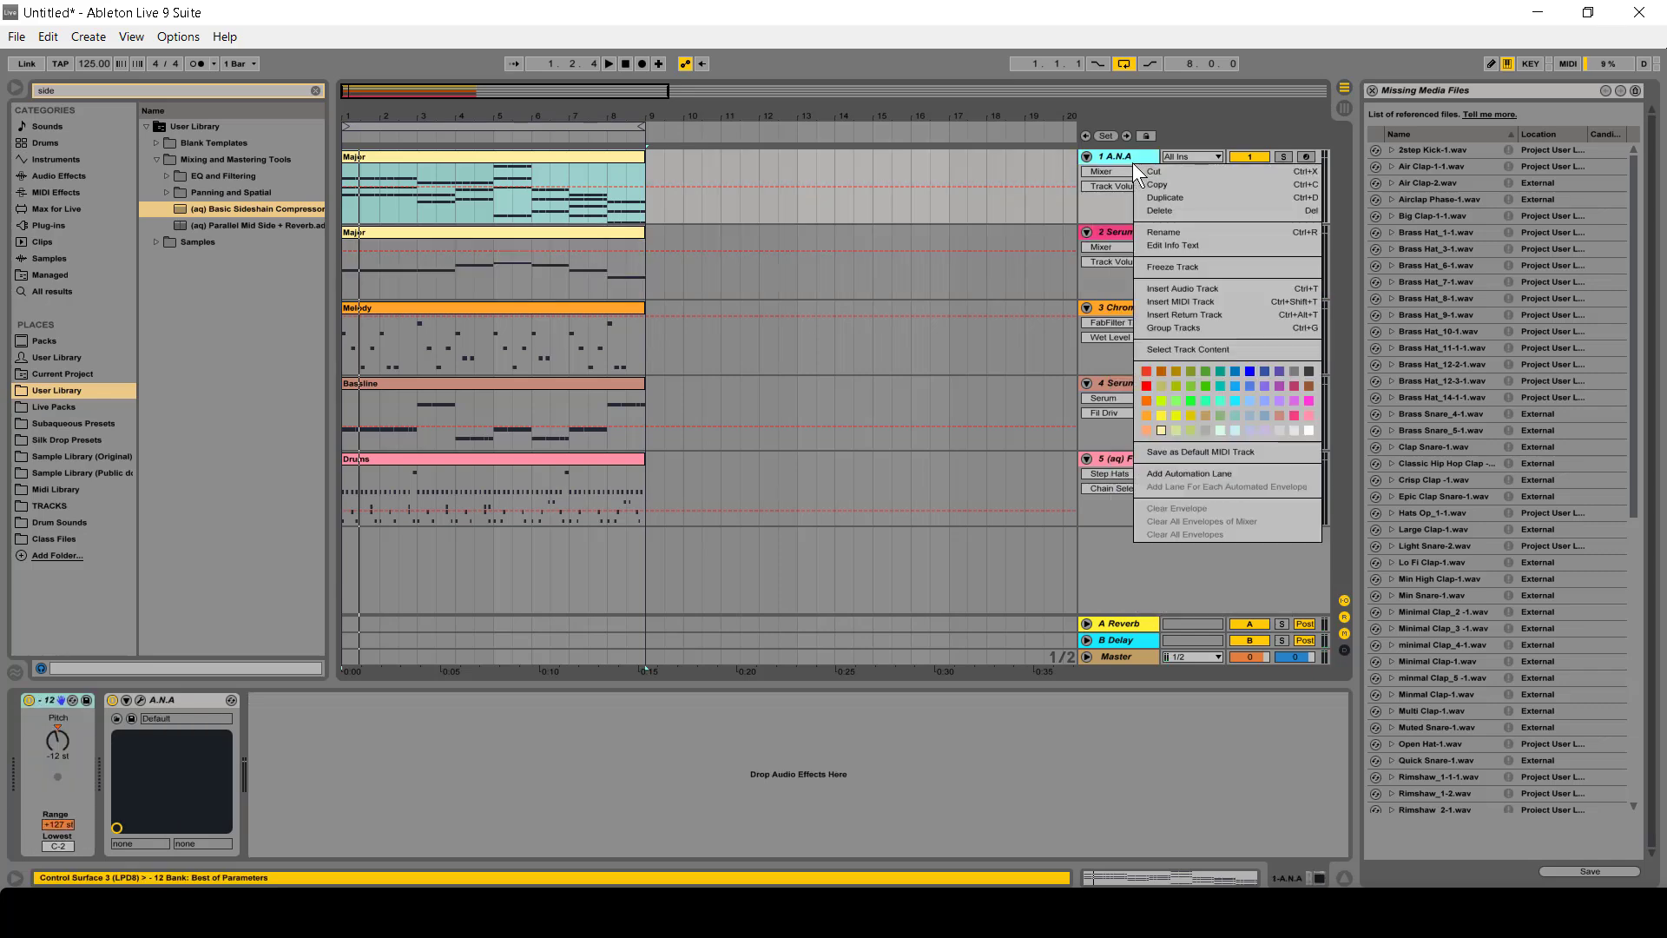
left_click(1198, 296)
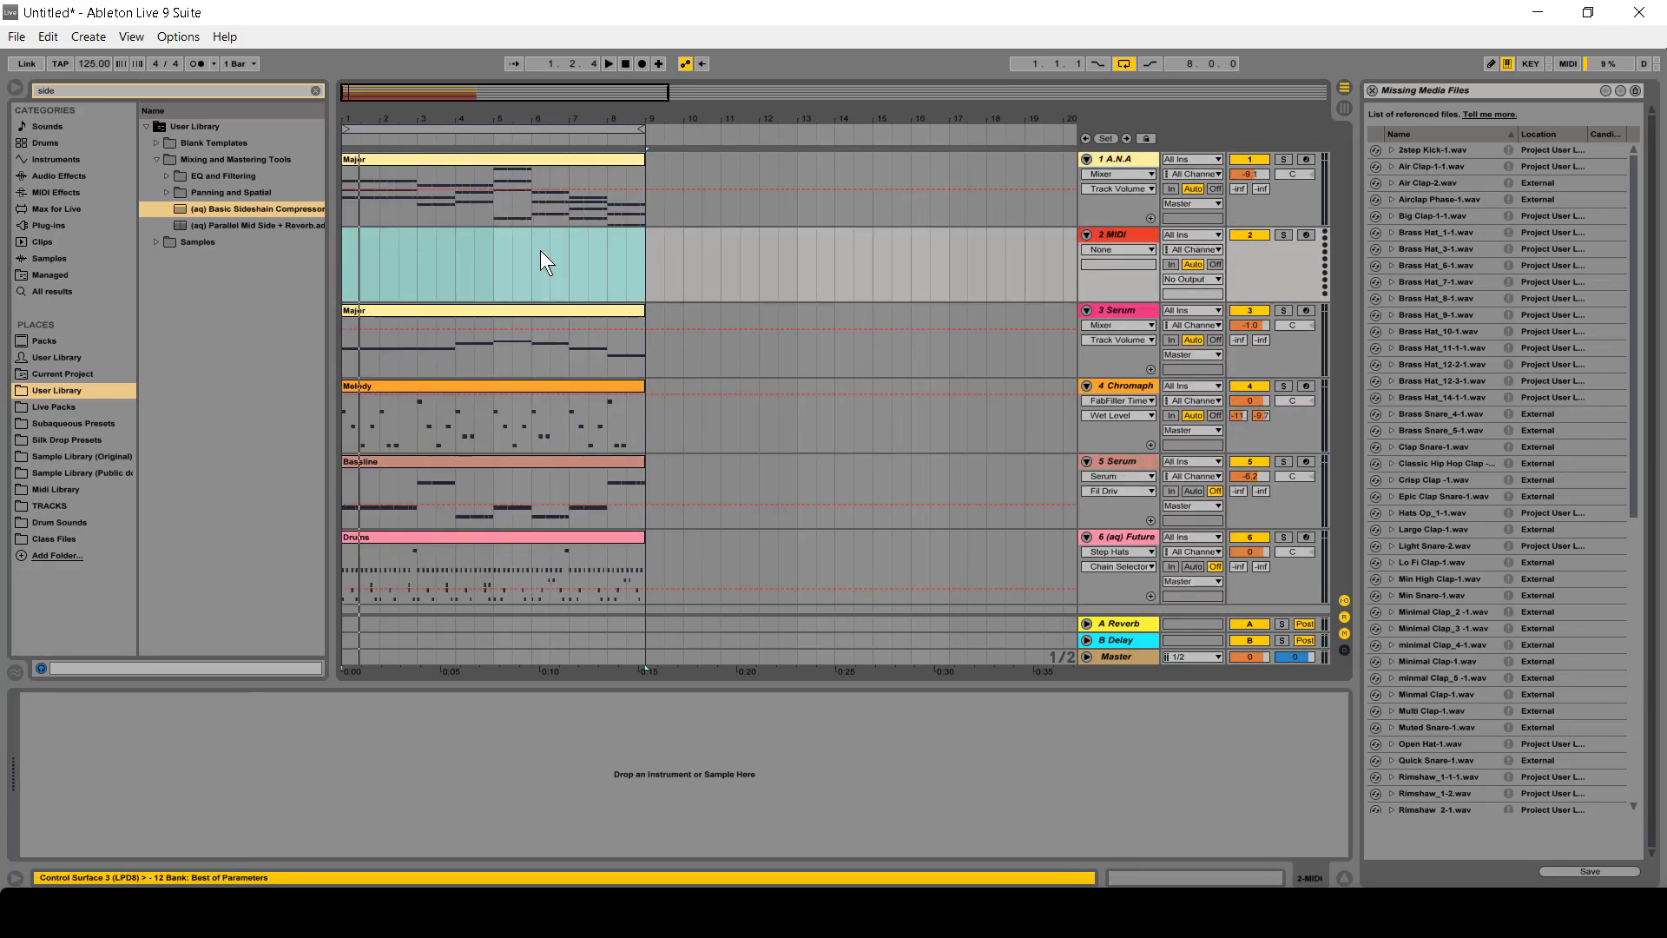
left_click_drag(446, 162, 434, 237)
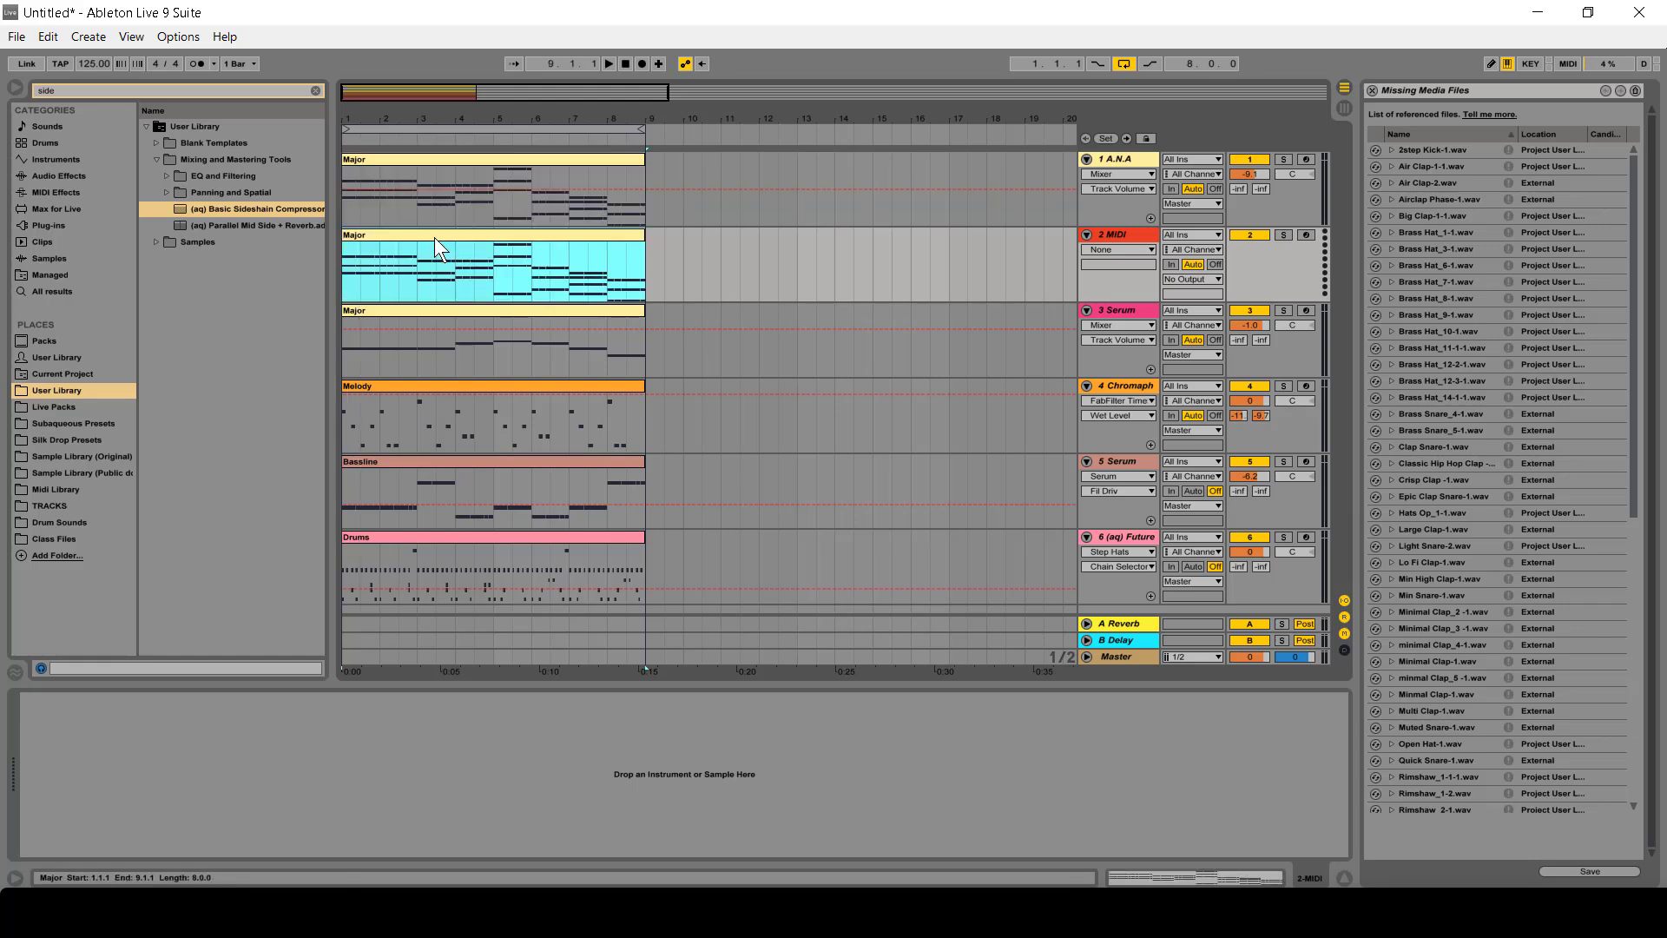
double_click(434, 237)
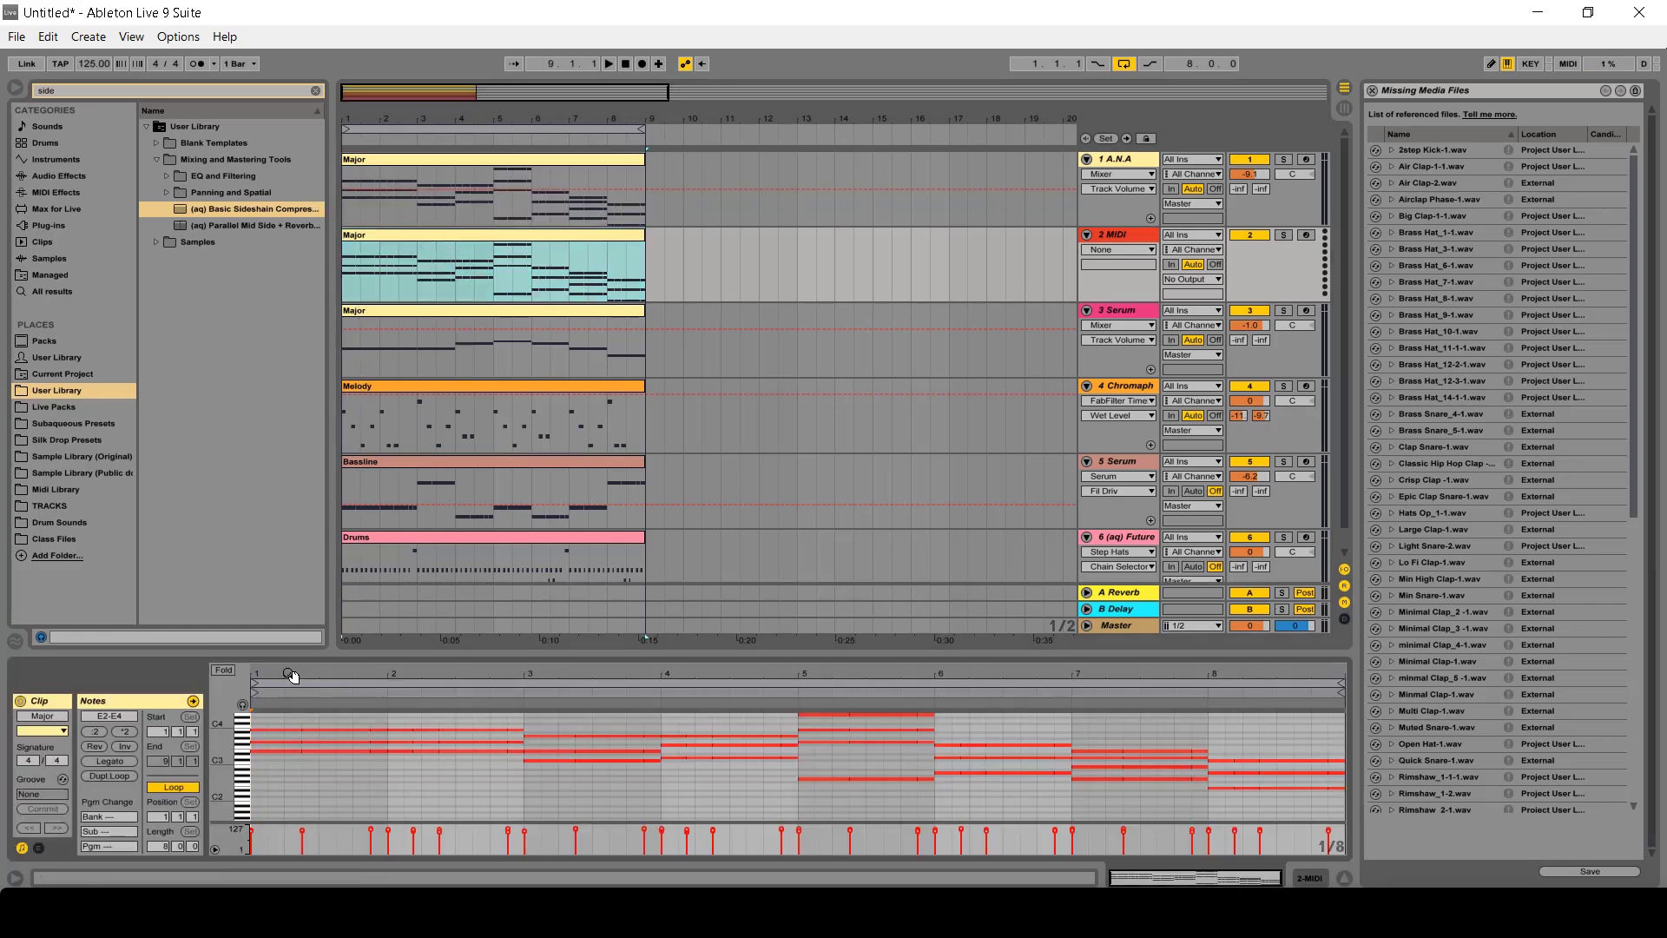
left_click_drag(290, 675, 394, 737)
left_click_drag(504, 769, 491, 710)
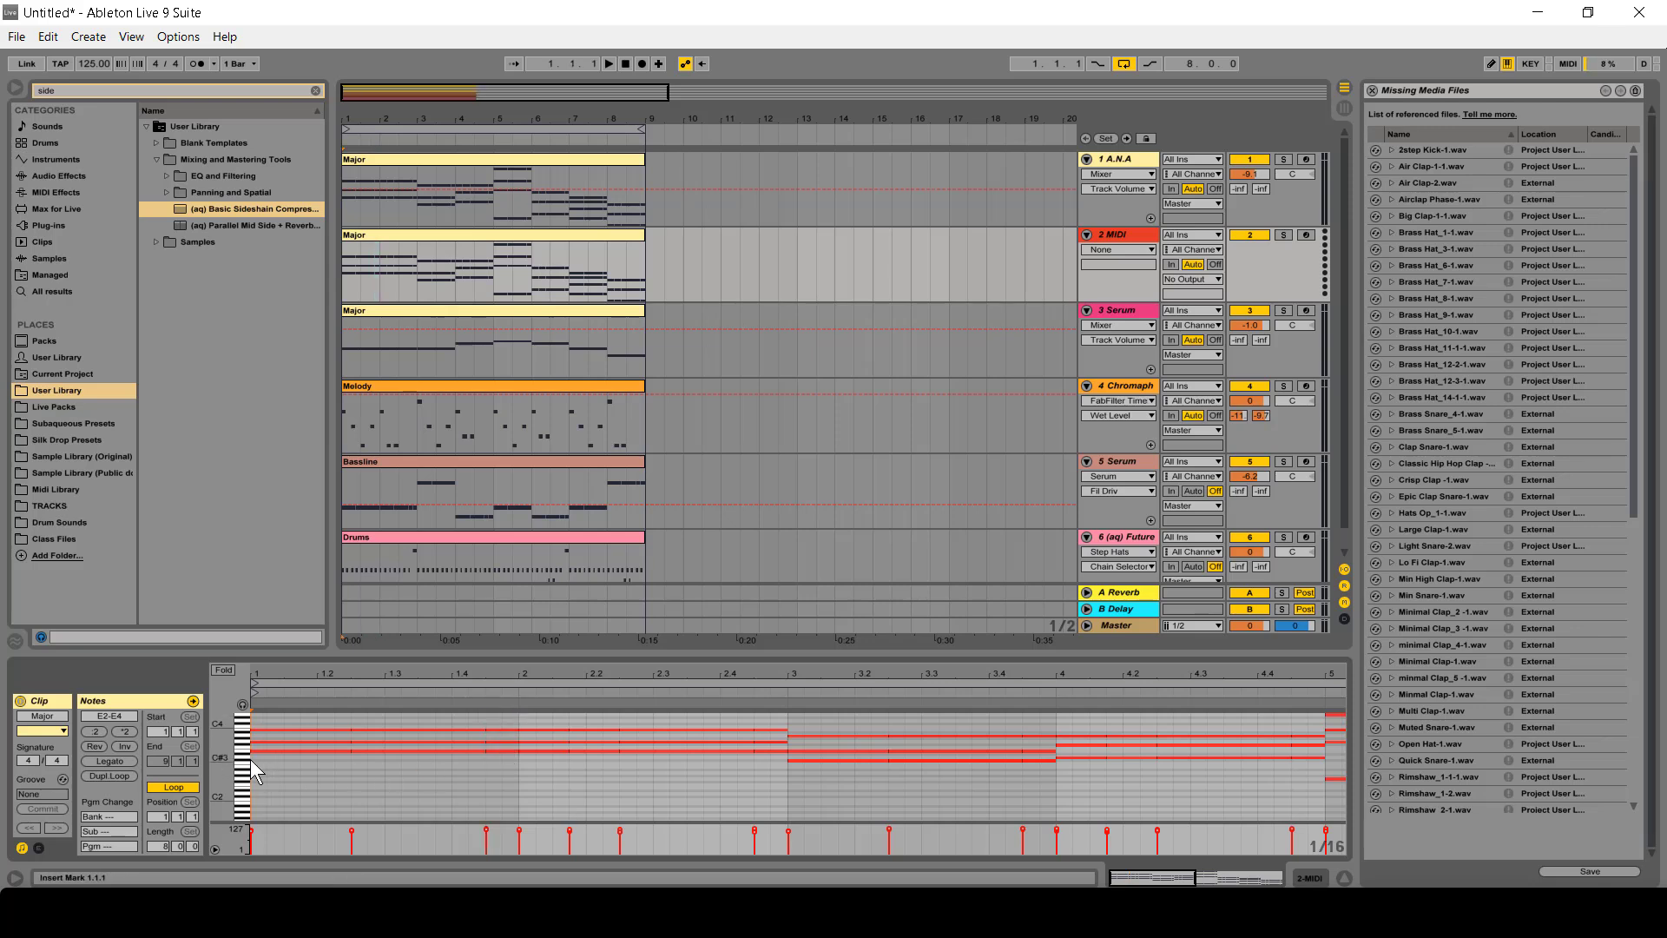
key("ctrl+v")
key("ctrl+d")
key("ctrl+d")
key("ctrl+z")
key("ctrl+z")
- Build a syncopated rhythm of short chord hits across bars 1 and 2 by duplicating the shortened opening chord
left_click_drag(349, 765, 256, 727)
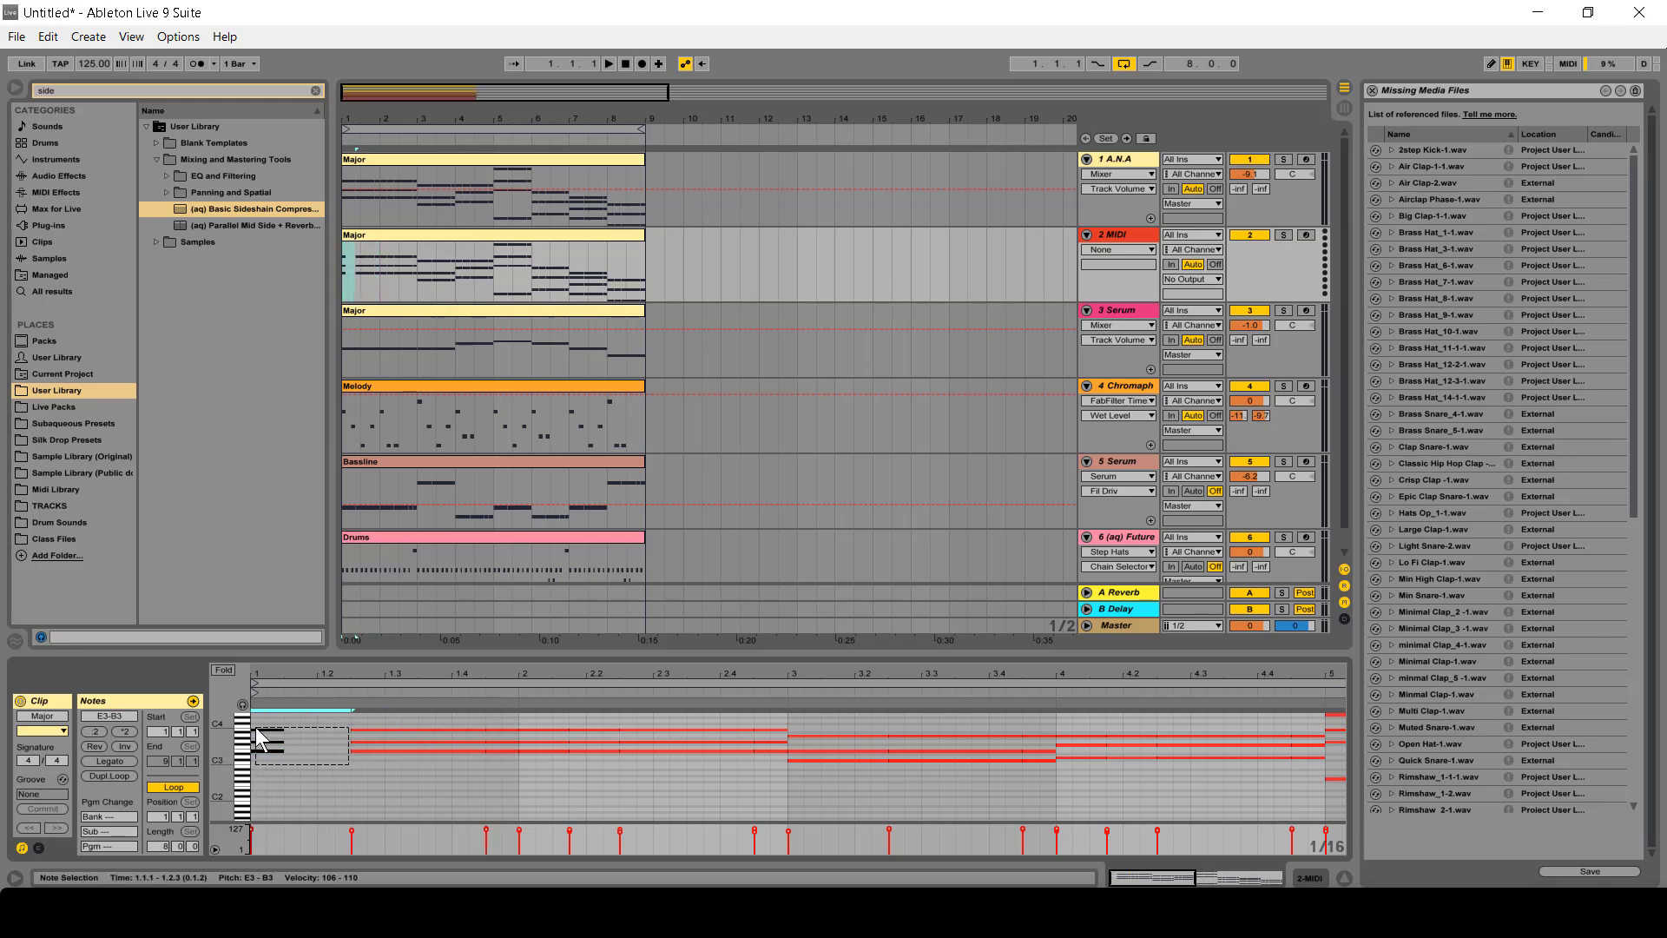
key("ctrl+d")
key("ctrl+d")
left_click_drag(514, 766, 267, 706)
key("ctrl+d")
- Delete the lower chord notes in bars 1 and 2, keeping only the top line of short notes
left_click(785, 733)
left_click_drag(252, 768, 779, 746)
key("Delete")
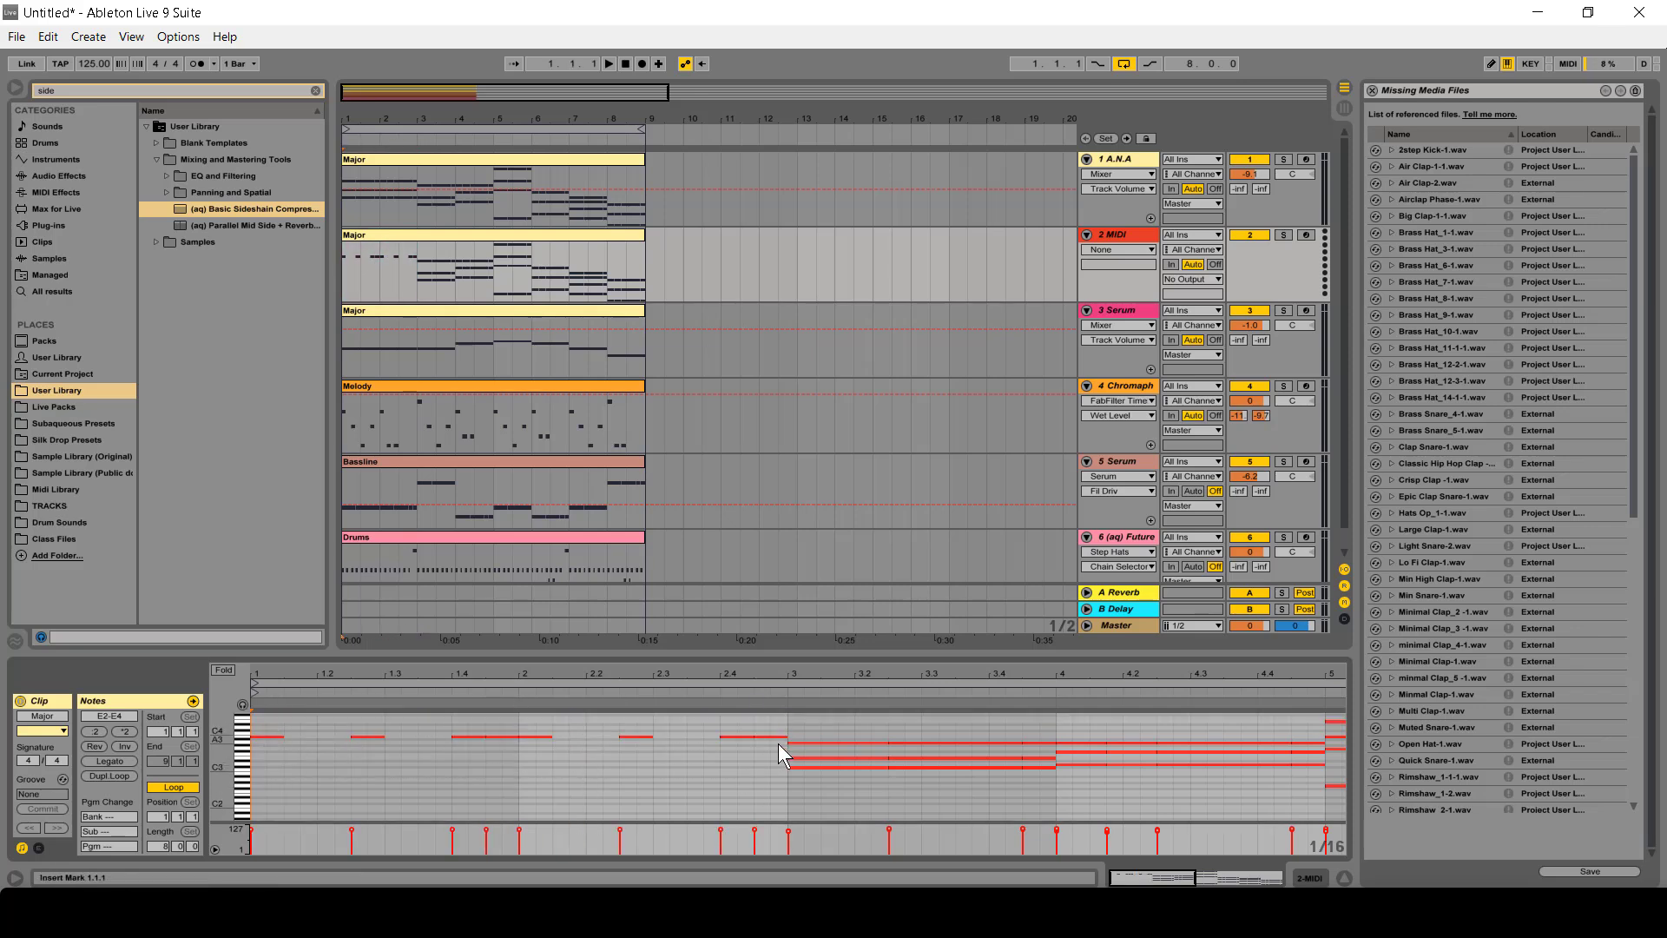
- Duplicate the short-note rhythm into bars 3 and 4 and deactivate the sustained chord notes beneath it
left_click_drag(765, 674, 660, 616)
left_click_drag(523, 748, 562, 727)
key("ctrl+d")
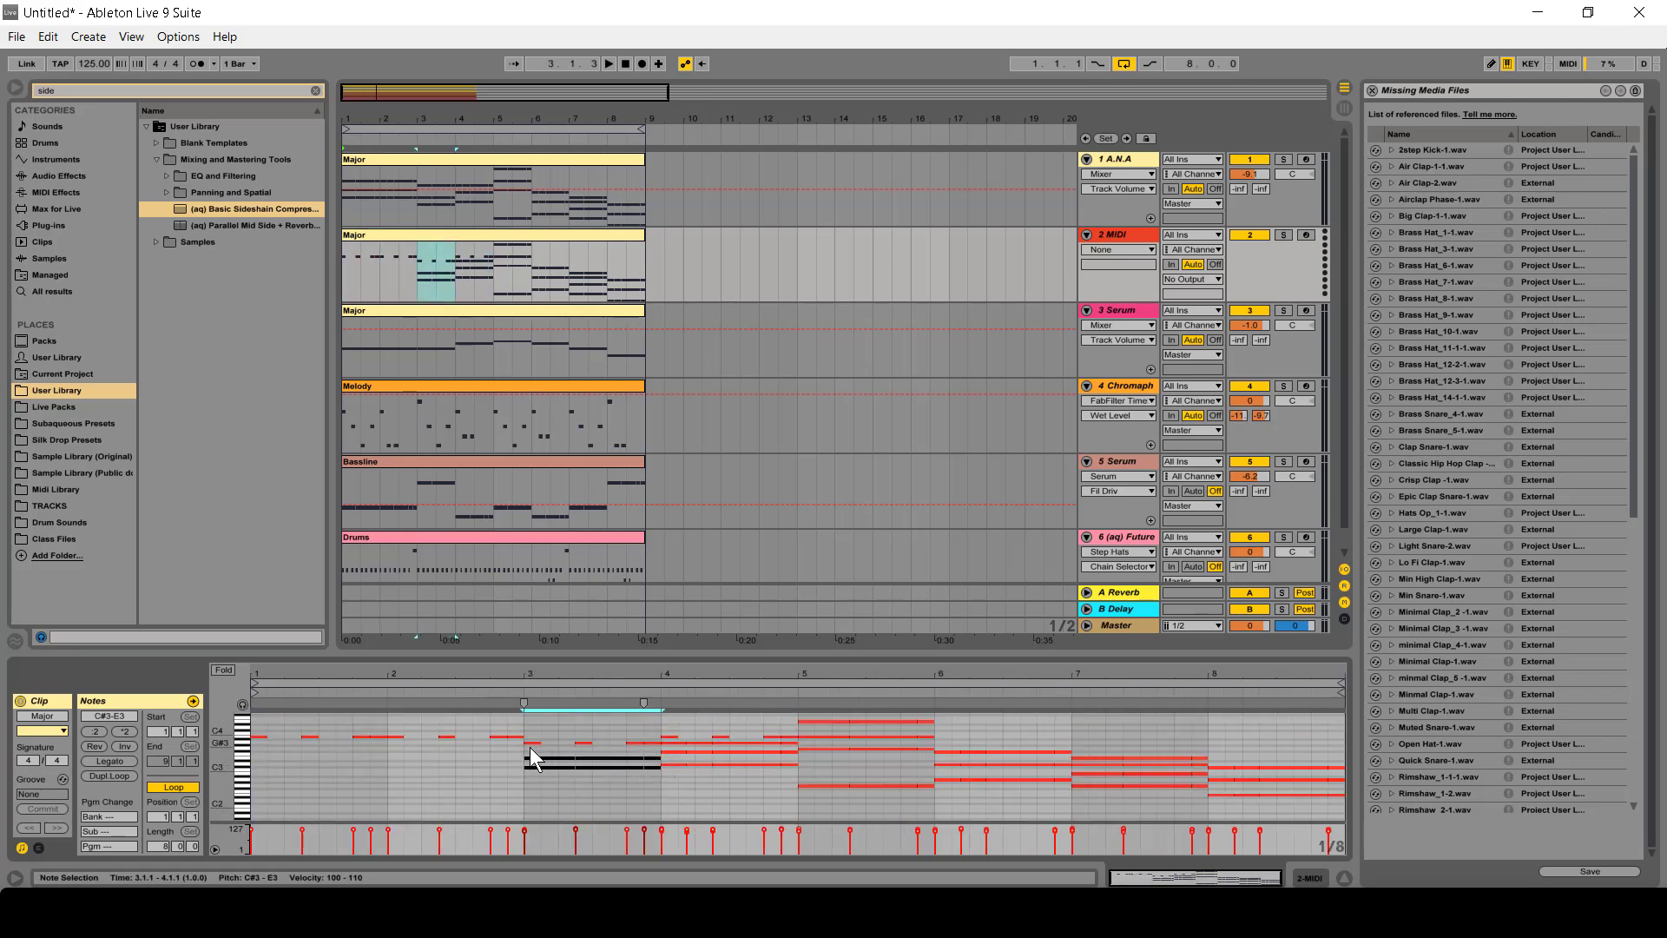
key("ctrl+d")
- Deactivate the sustained chord in bar 5 and paste the short-note rhythm from bars 1 and 2 into bars 5 and 6
left_click_drag(927, 801, 814, 717)
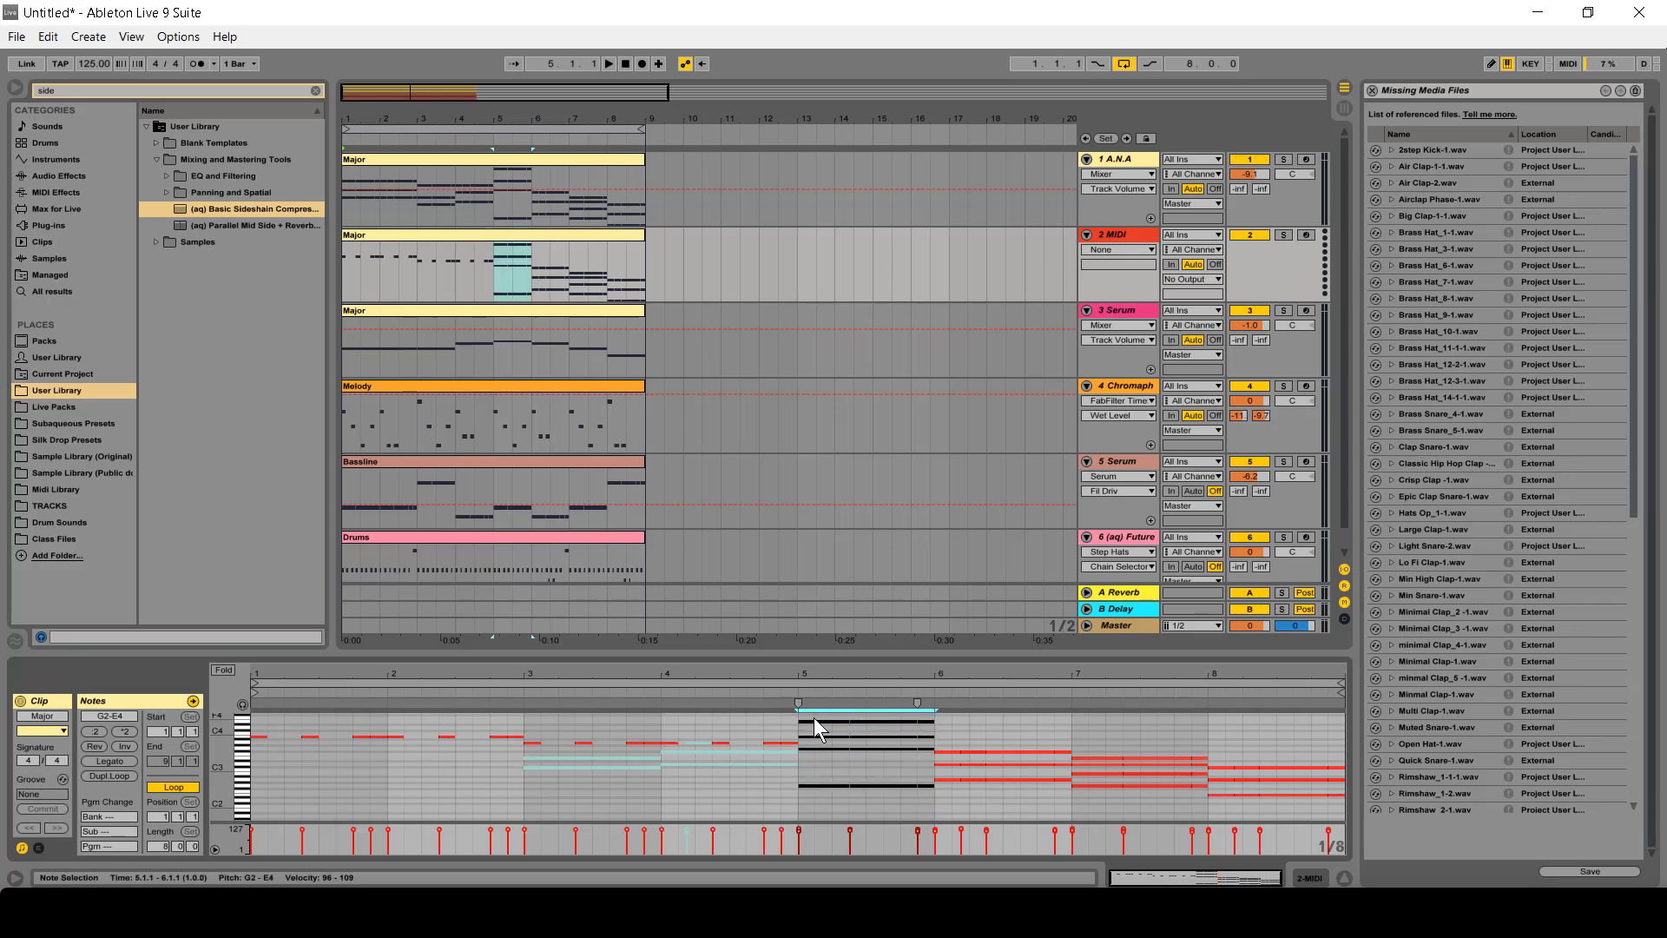
key("0")
left_click_drag(521, 747, 263, 717)
key("ctrl+c")
left_click(801, 754)
key("ctrl+v")
key("ctrl+z")
key("ctrl+v")
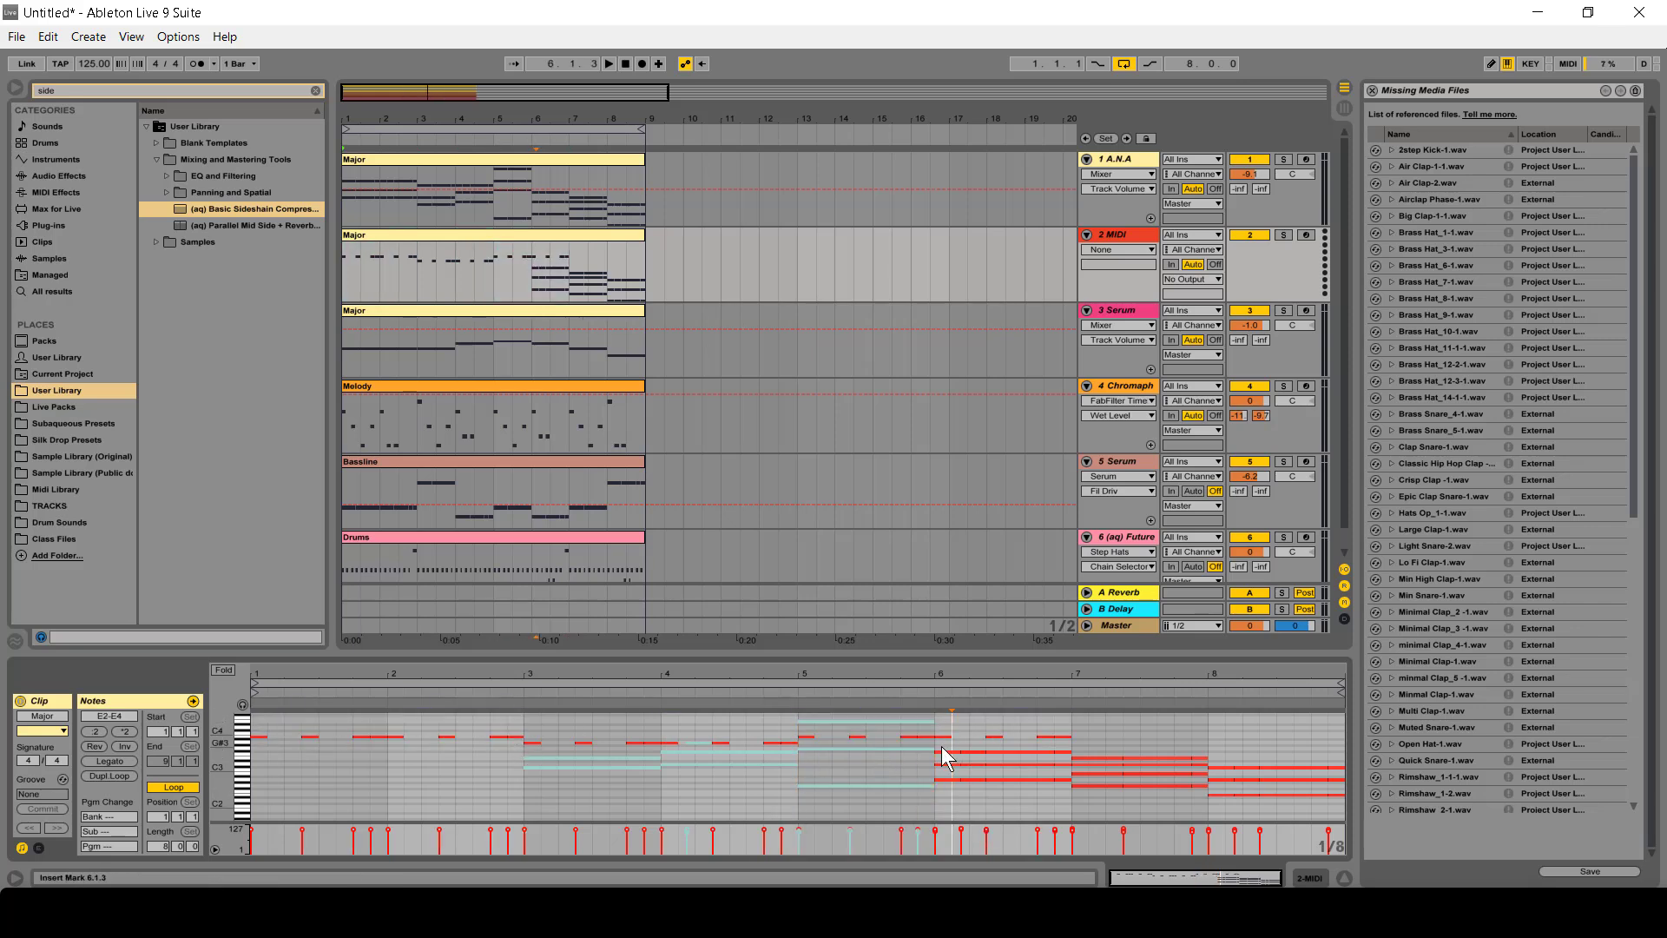
- Deactivate the sustained chord in bar 6 and paste the short-note rhythm into bars 7 and 8
left_click_drag(942, 749, 1067, 789)
key("0")
left_click_drag(1092, 744, 945, 732)
left_click(1075, 738)
key("ctrl+v")
- Deactivate the sustained chord notes beneath the short-note rhythm in bars 7 and 8
left_click_drag(1073, 808, 1092, 773)
key("shift+Up")
key("shift+Up")
key("ctrl+z")
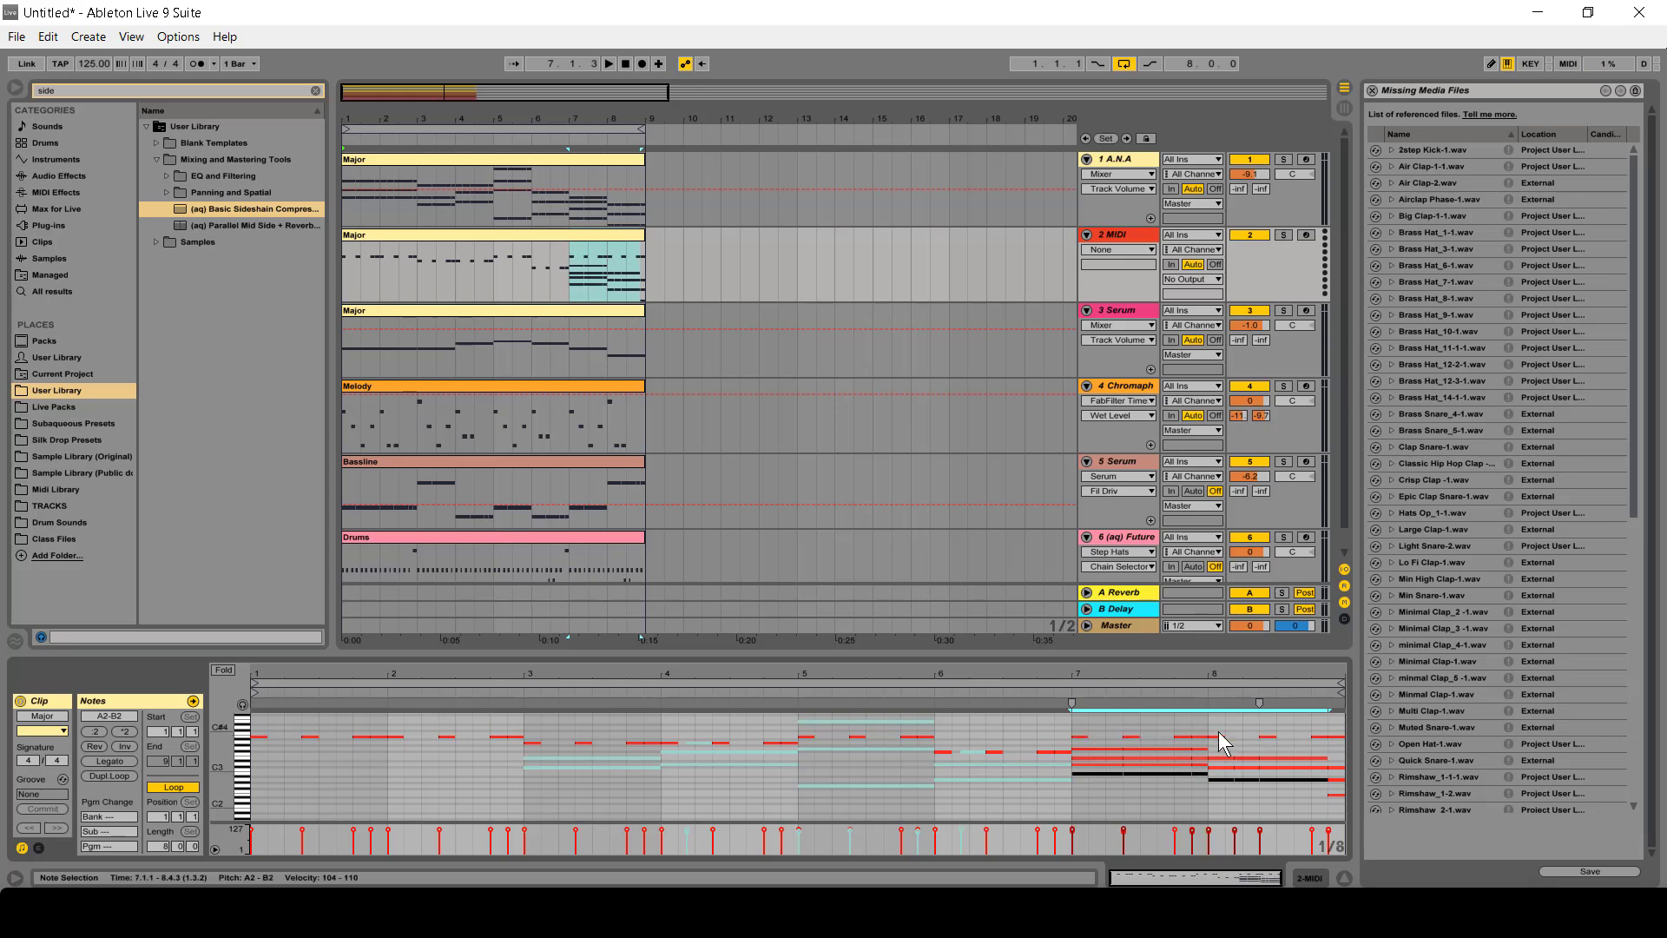
key("shift+Up")
left_click_drag(1219, 788, 1081, 741)
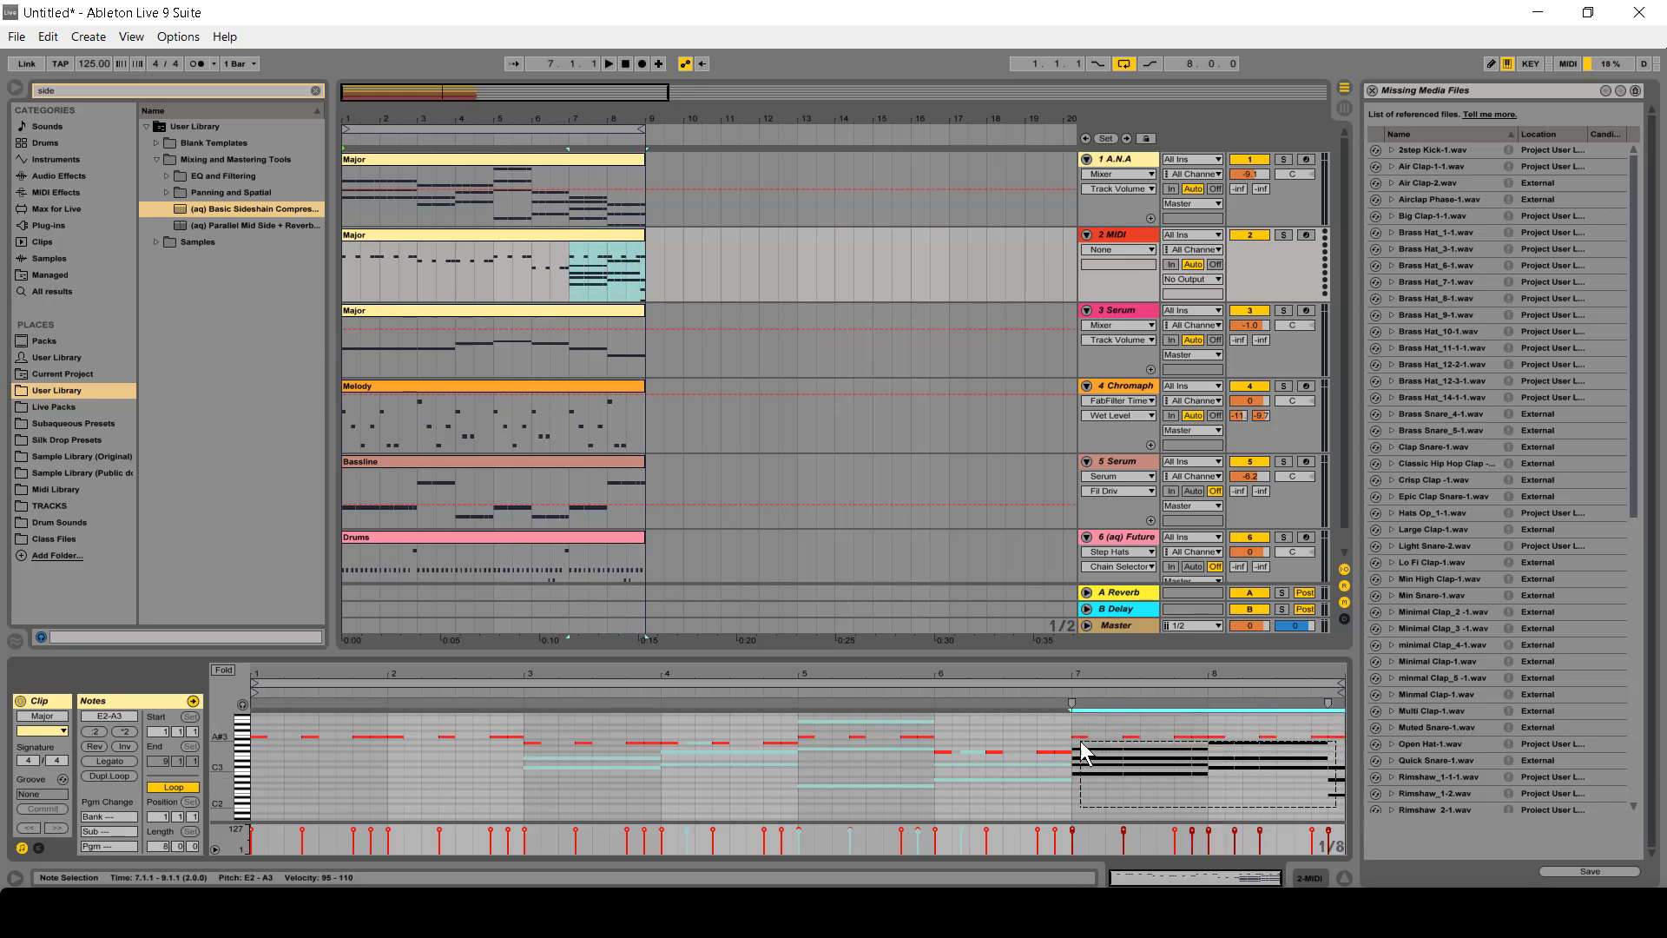
key("0")
- Transpose the short notes in bar 8 down two semitones to A3
left_click_drag(1213, 732, 1340, 746)
key("Down")
key("Down")
- Load the Chromaphone physical-modeling instrument onto track 2 and play the arrangement with it
left_click(486, 236)
left_click(48, 225)
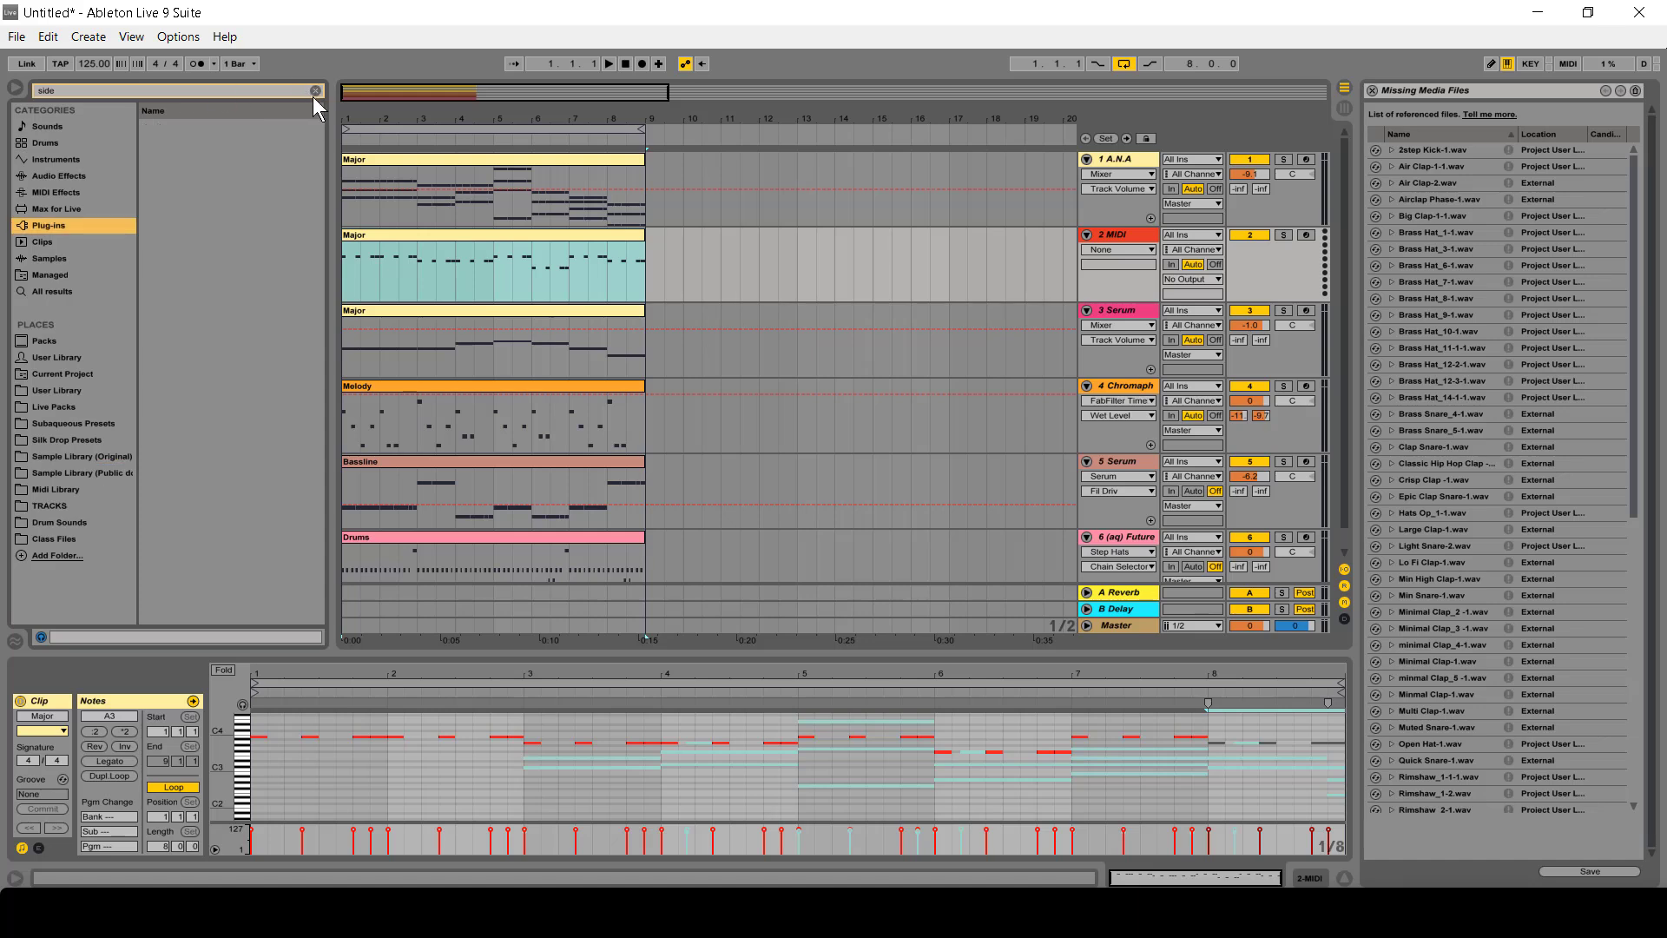
left_click(314, 92)
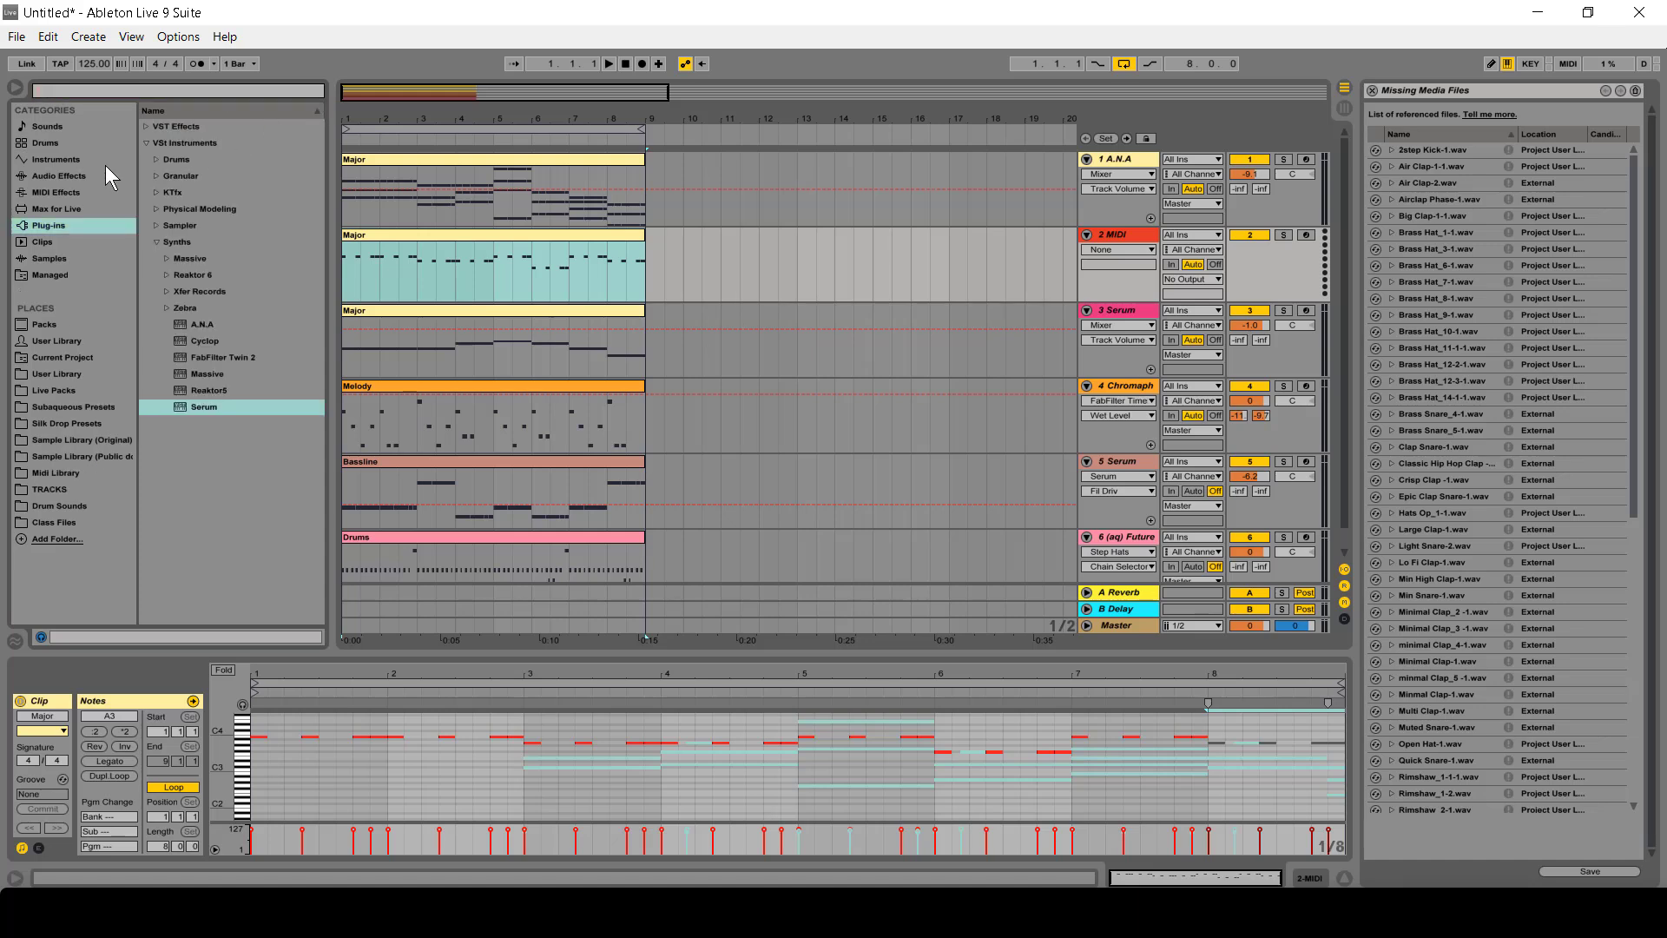
left_click(156, 209)
left_click(202, 243)
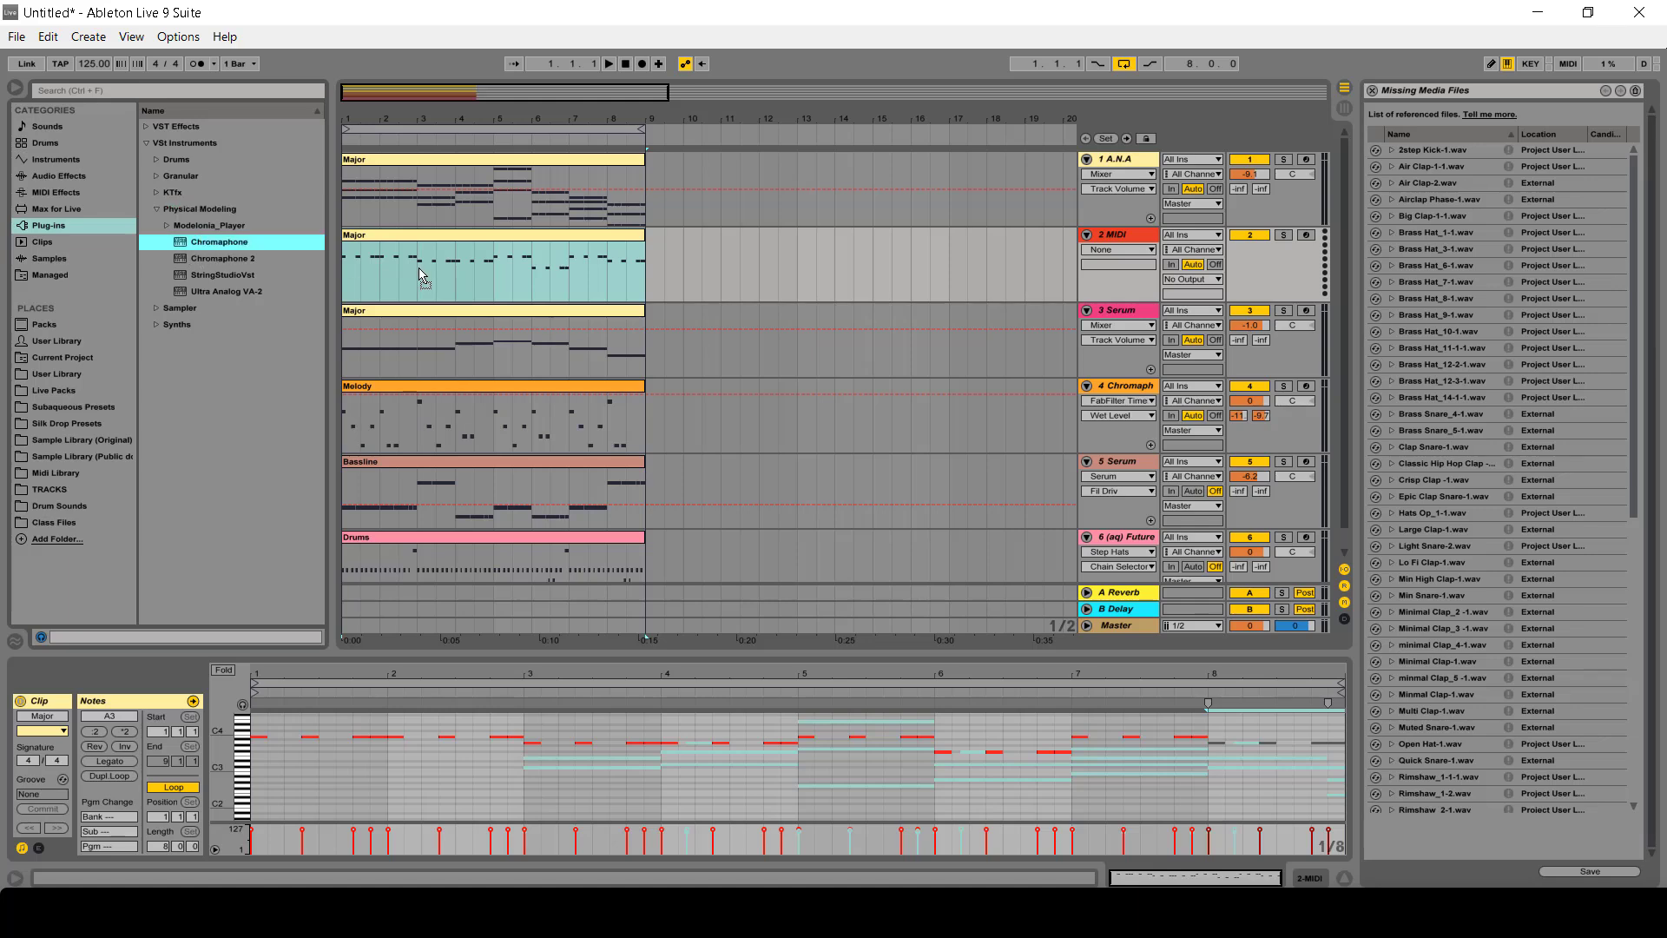
left_click_drag(409, 237, 410, 236)
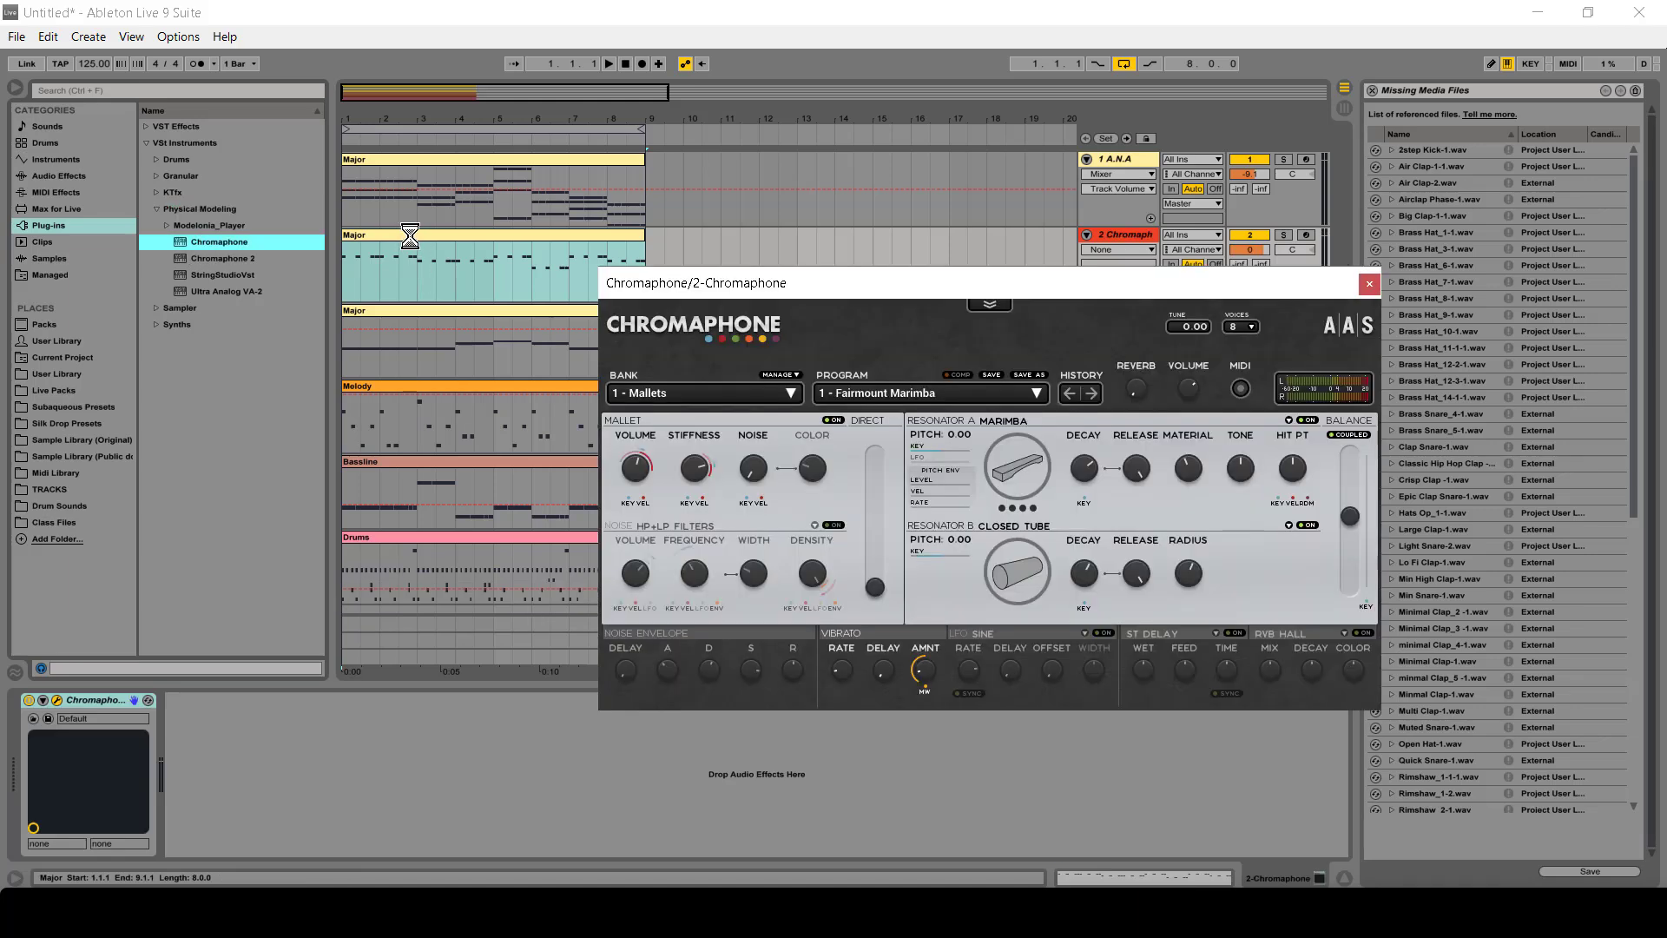
key("space")
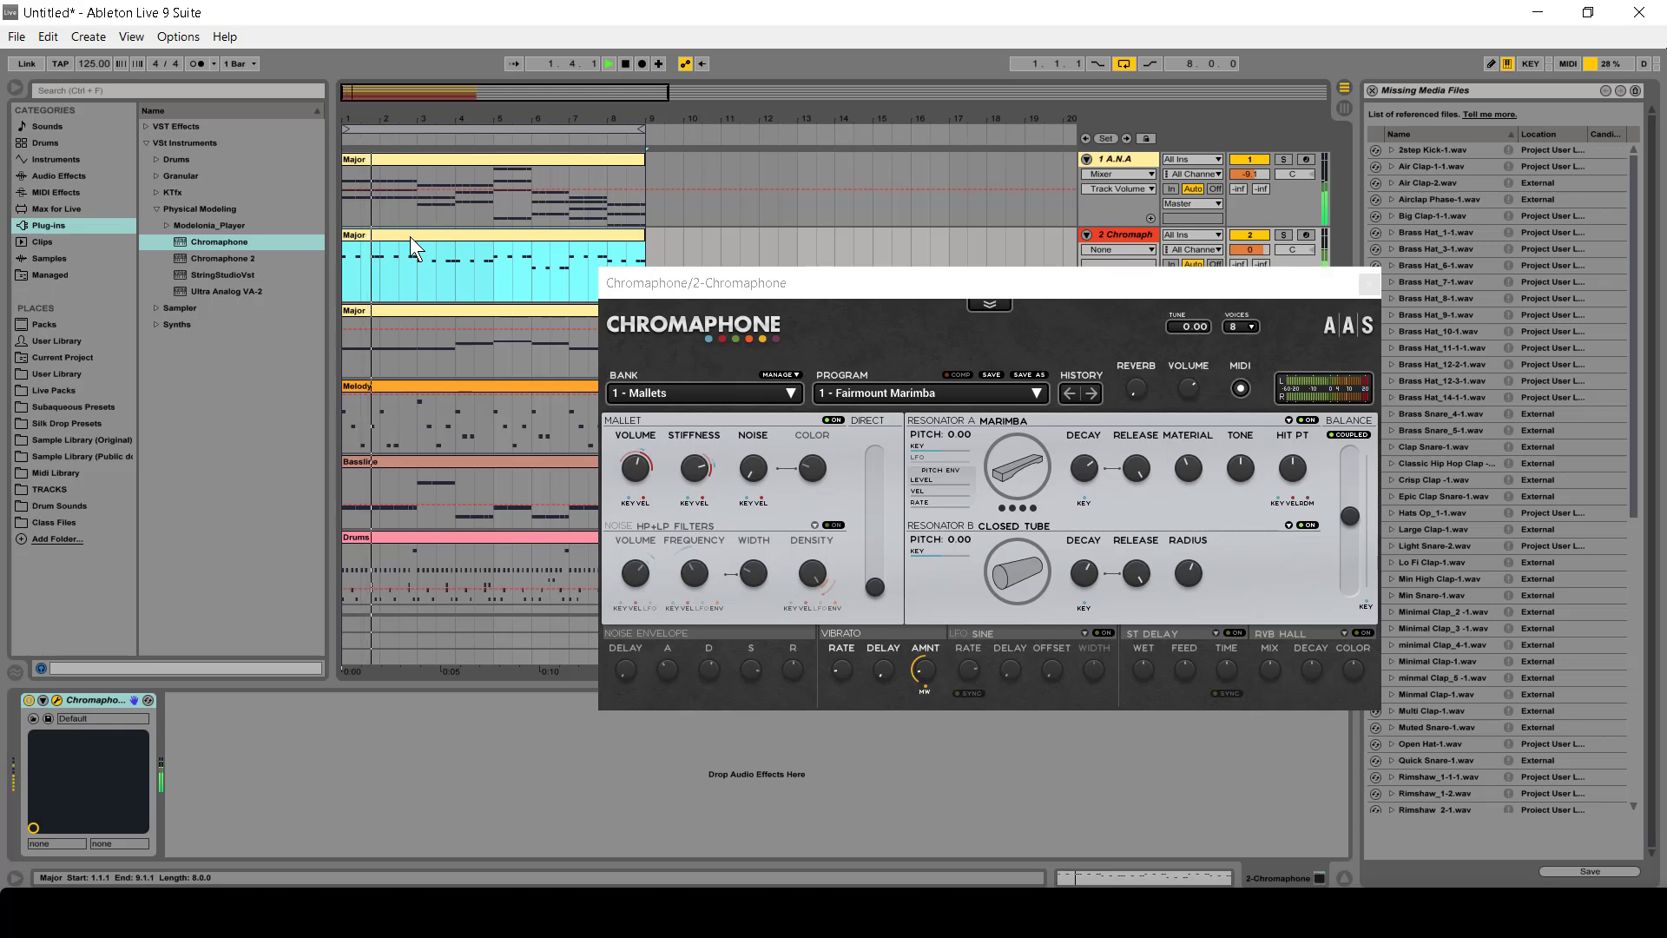
left_click_drag(1222, 287, 1170, 399)
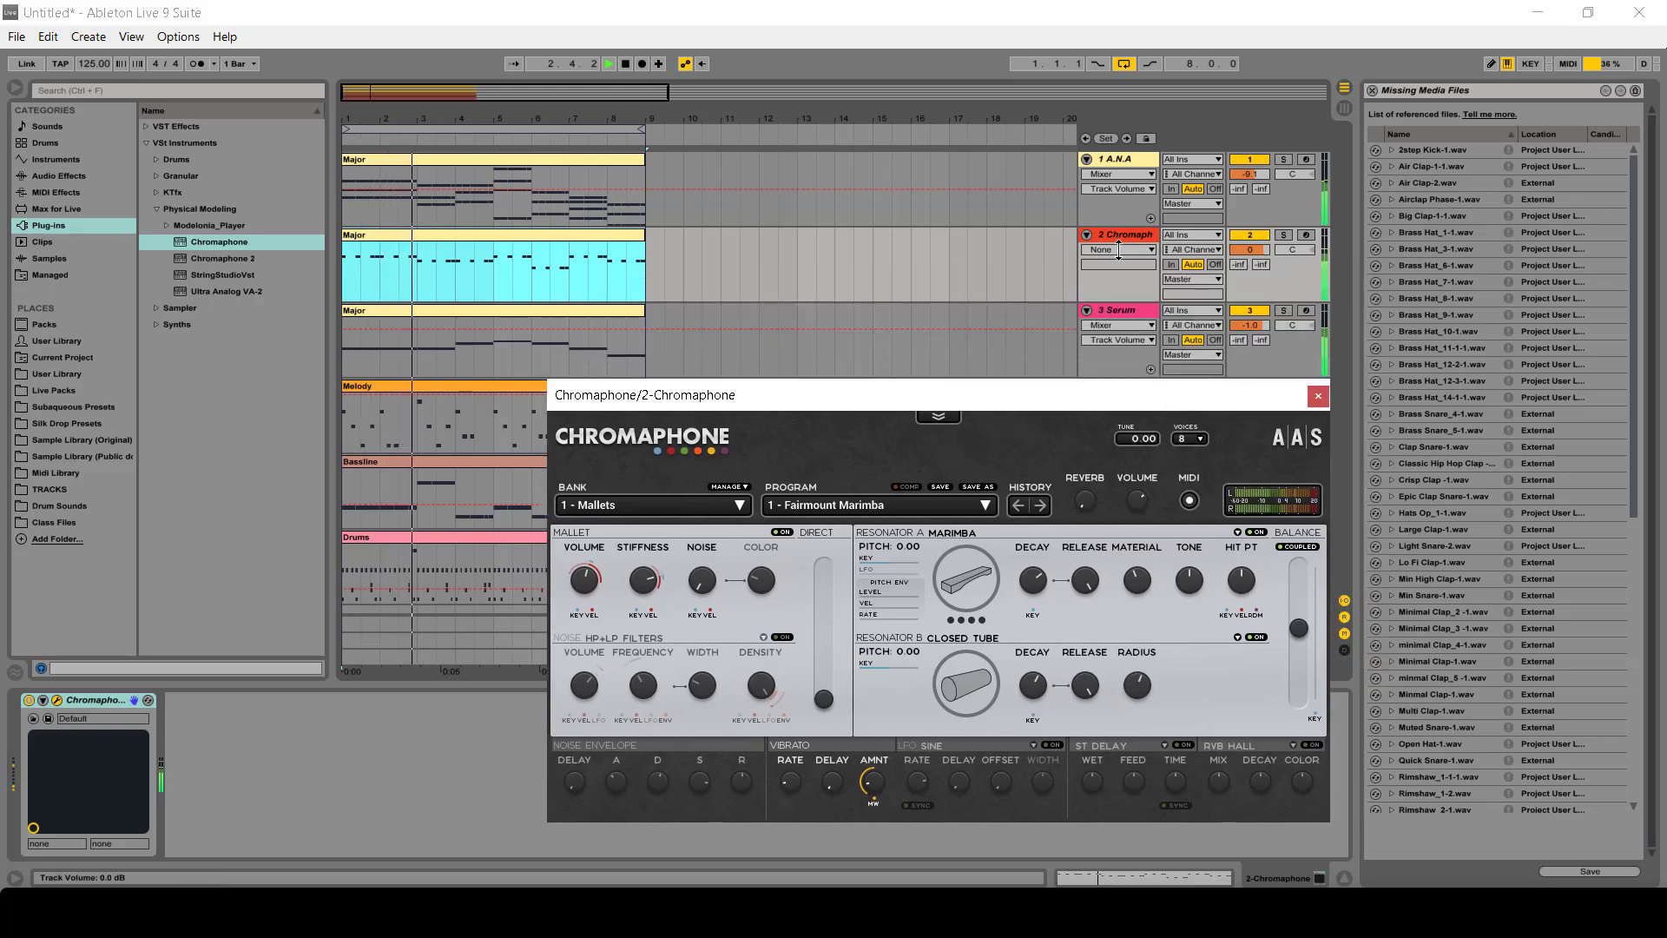
- Add the +12 Pitch MIDI effect in front of Chromaphone on track 2
left_click(55, 193)
left_click_drag(196, 223, 73, 744)
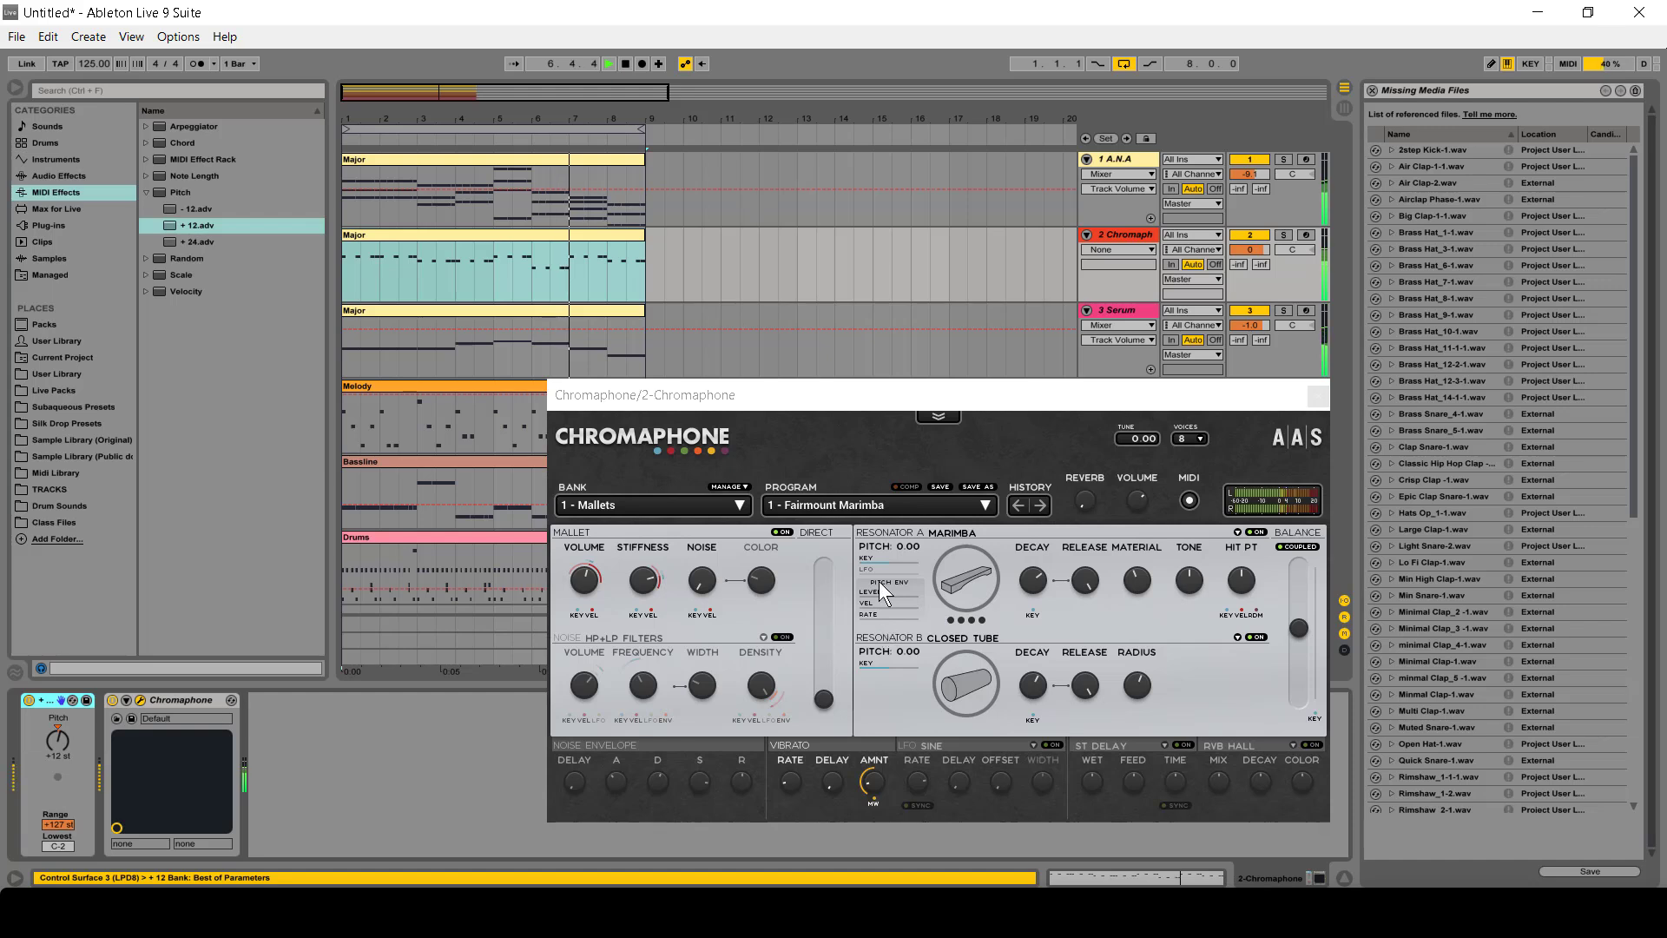
- Load Chromaphone's Chorused Driven program from the Plucked Strings bank and switch off the +12 pitch effect
left_click(681, 505)
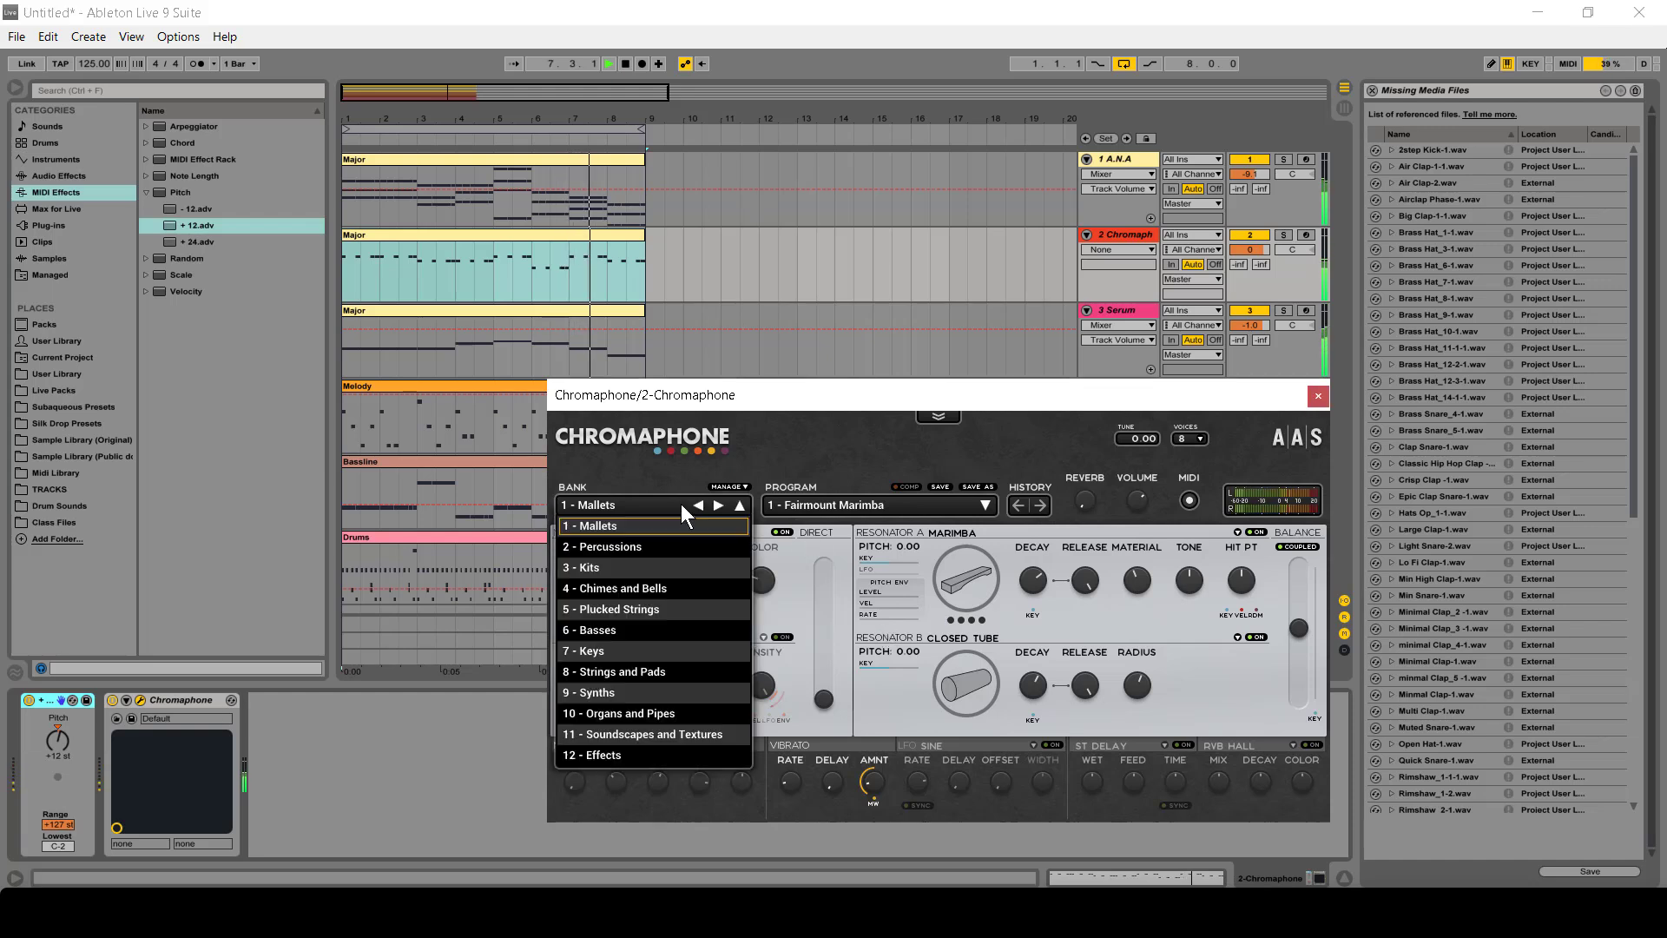
left_click(623, 608)
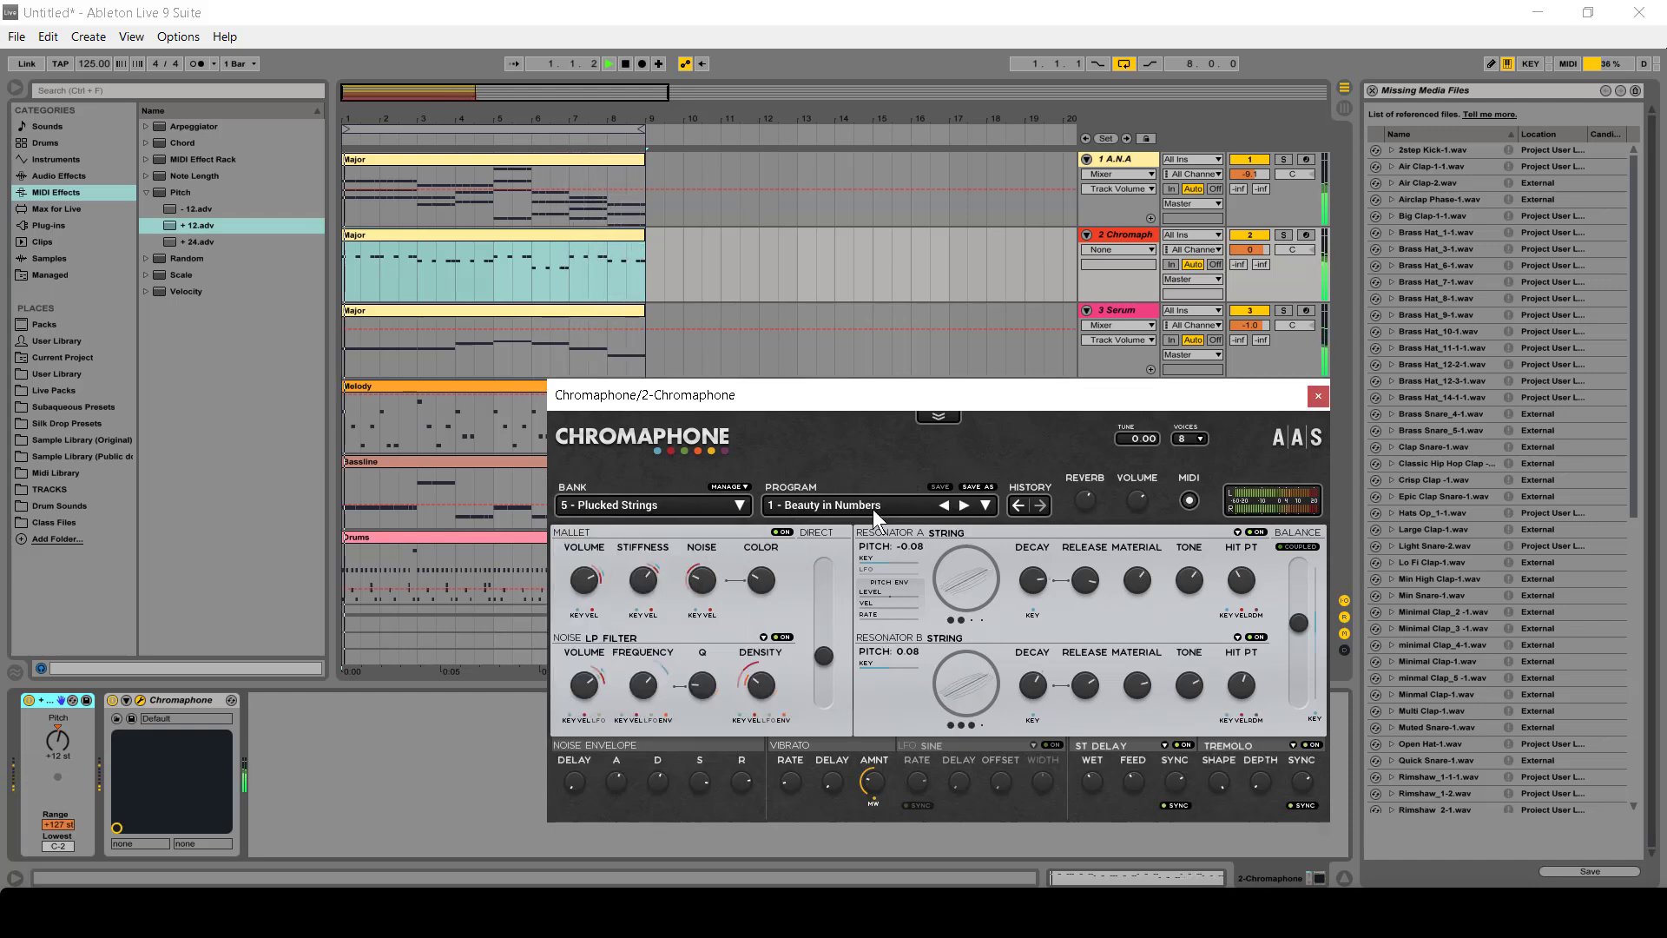
left_click(968, 505)
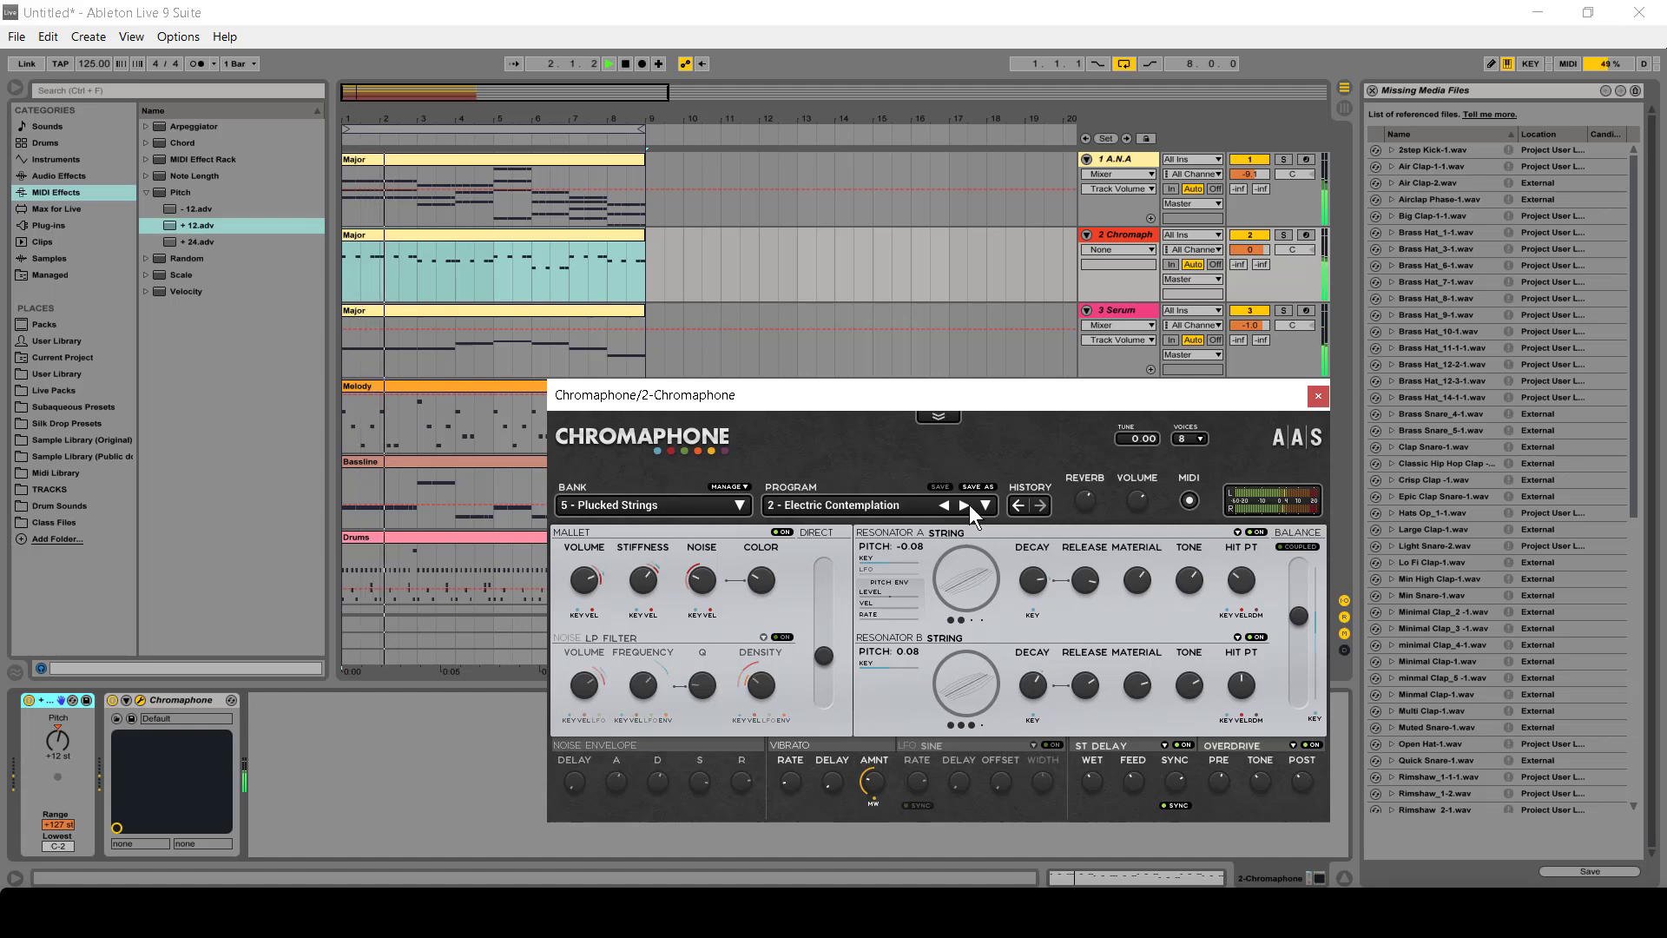
left_click(967, 505)
left_click(968, 506)
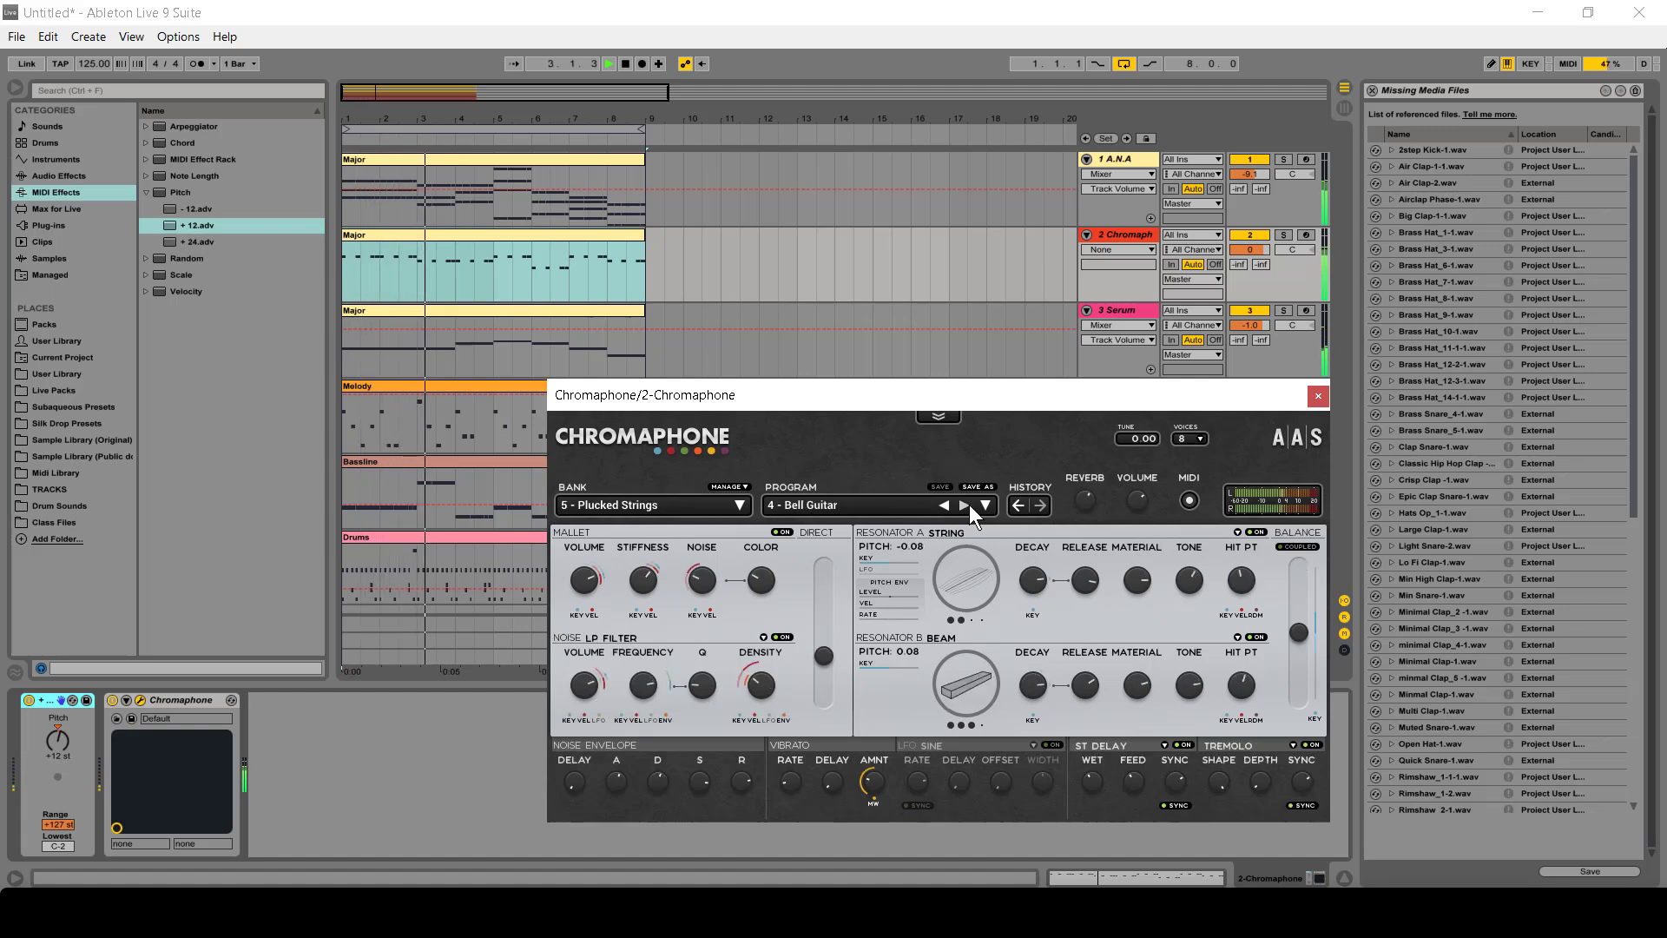
left_click(966, 505)
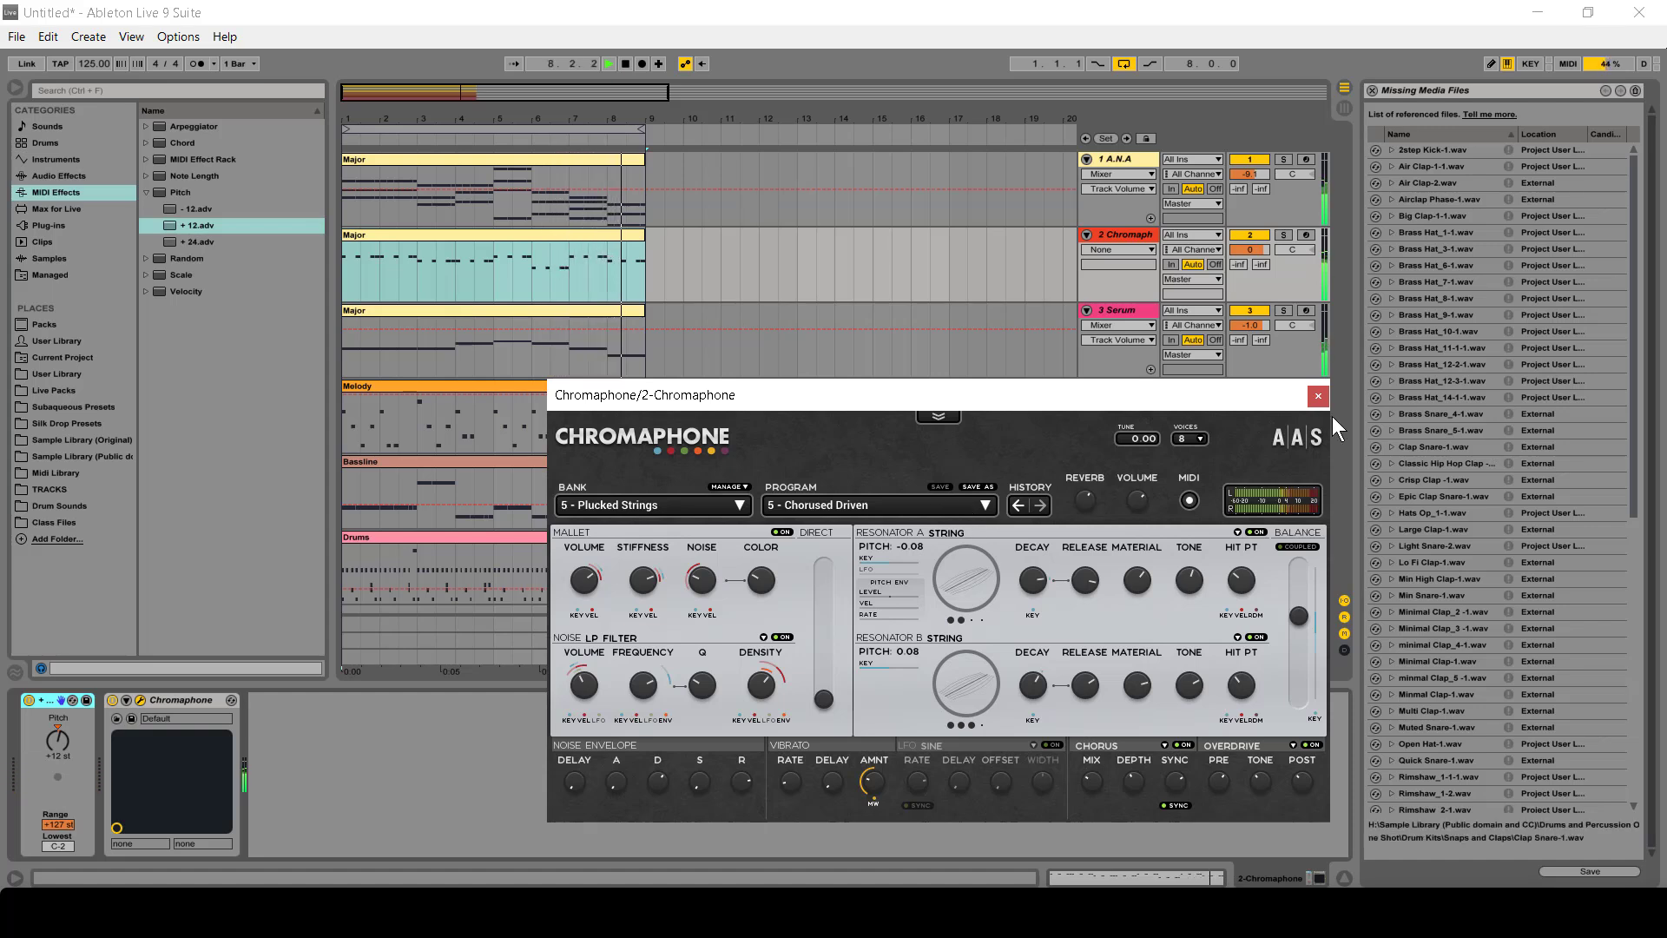
left_click(29, 700)
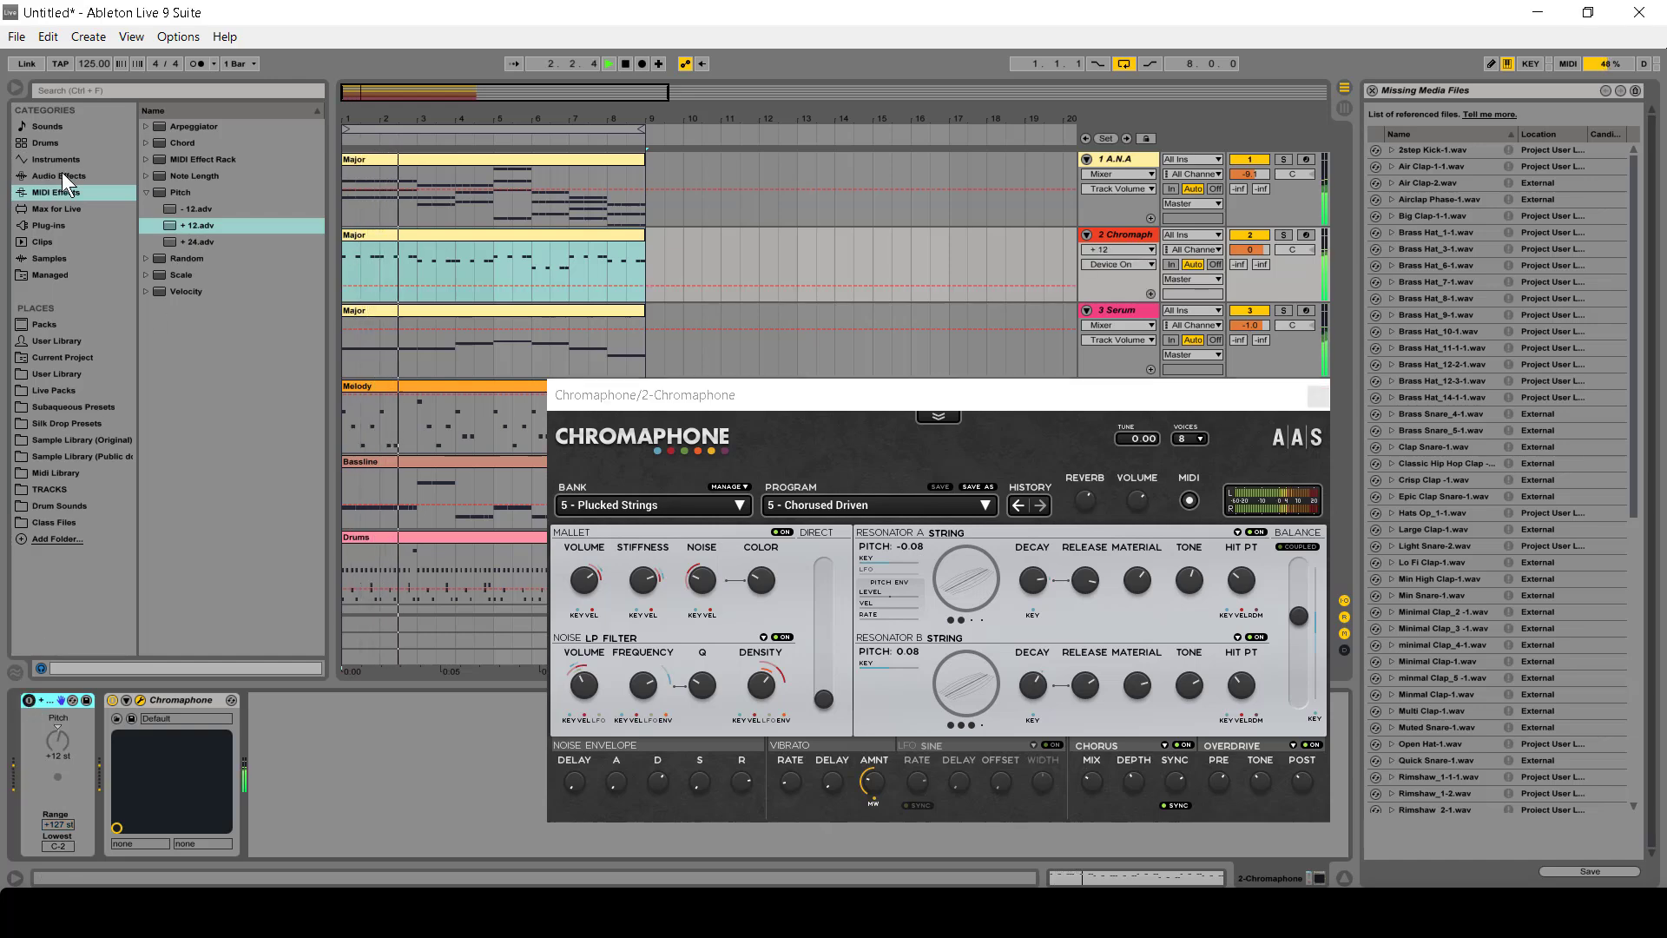
left_click(1318, 395)
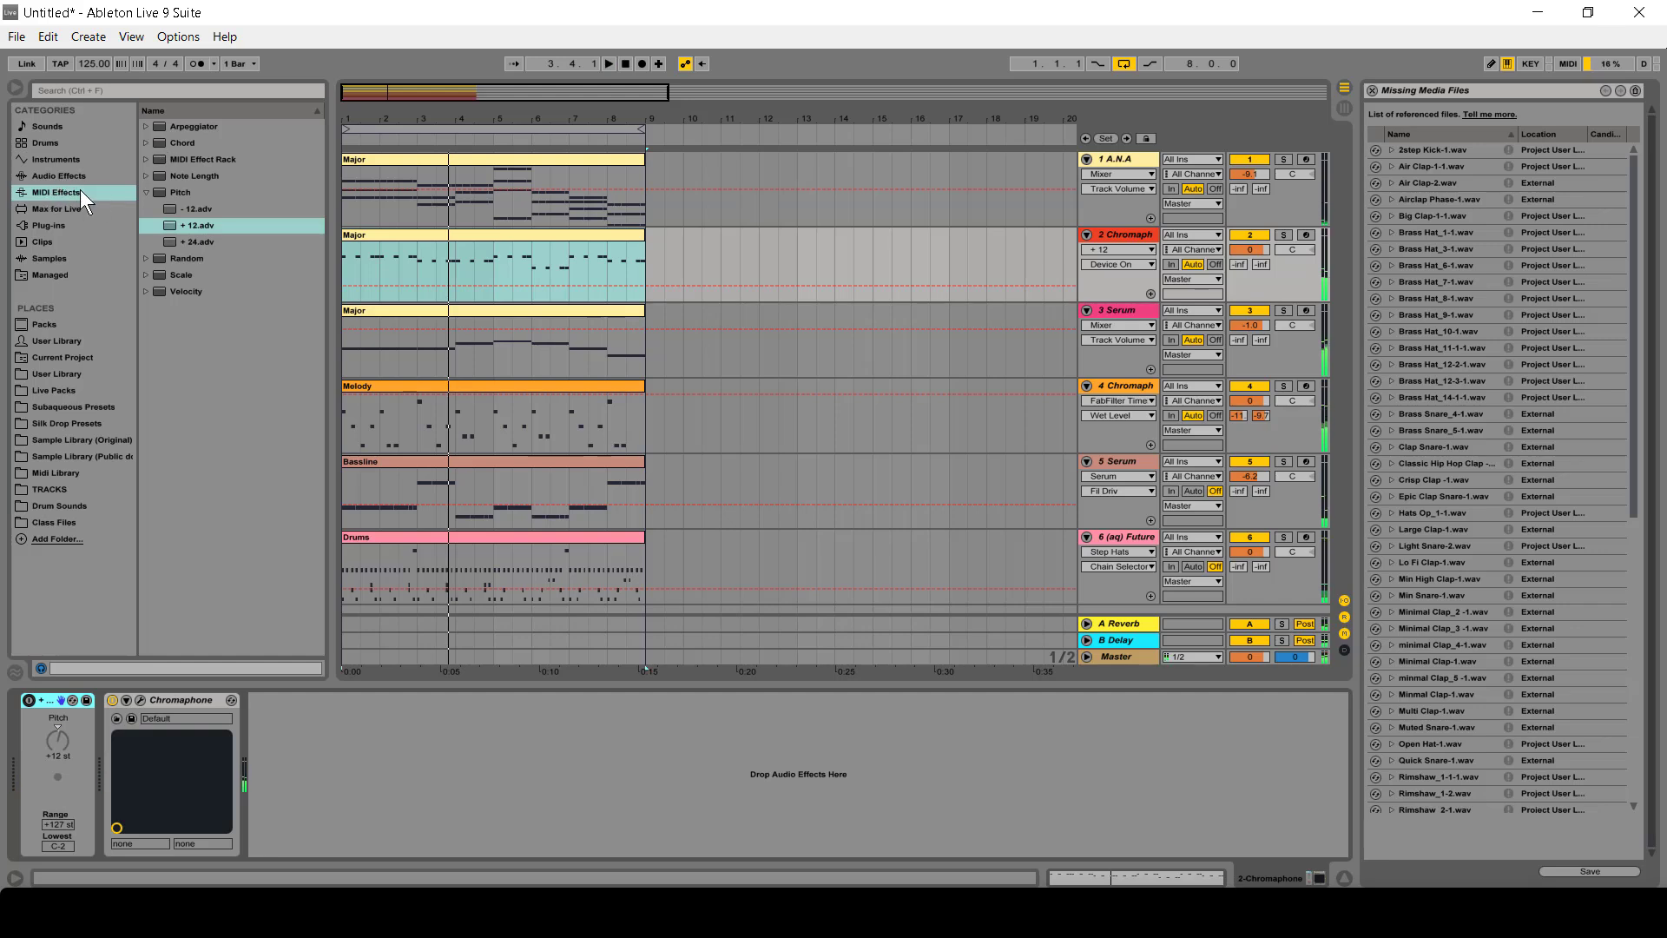
- Add the Guitar Rig 5 amp-modeling plug-in after Chromaphone on track 2
left_click(48, 225)
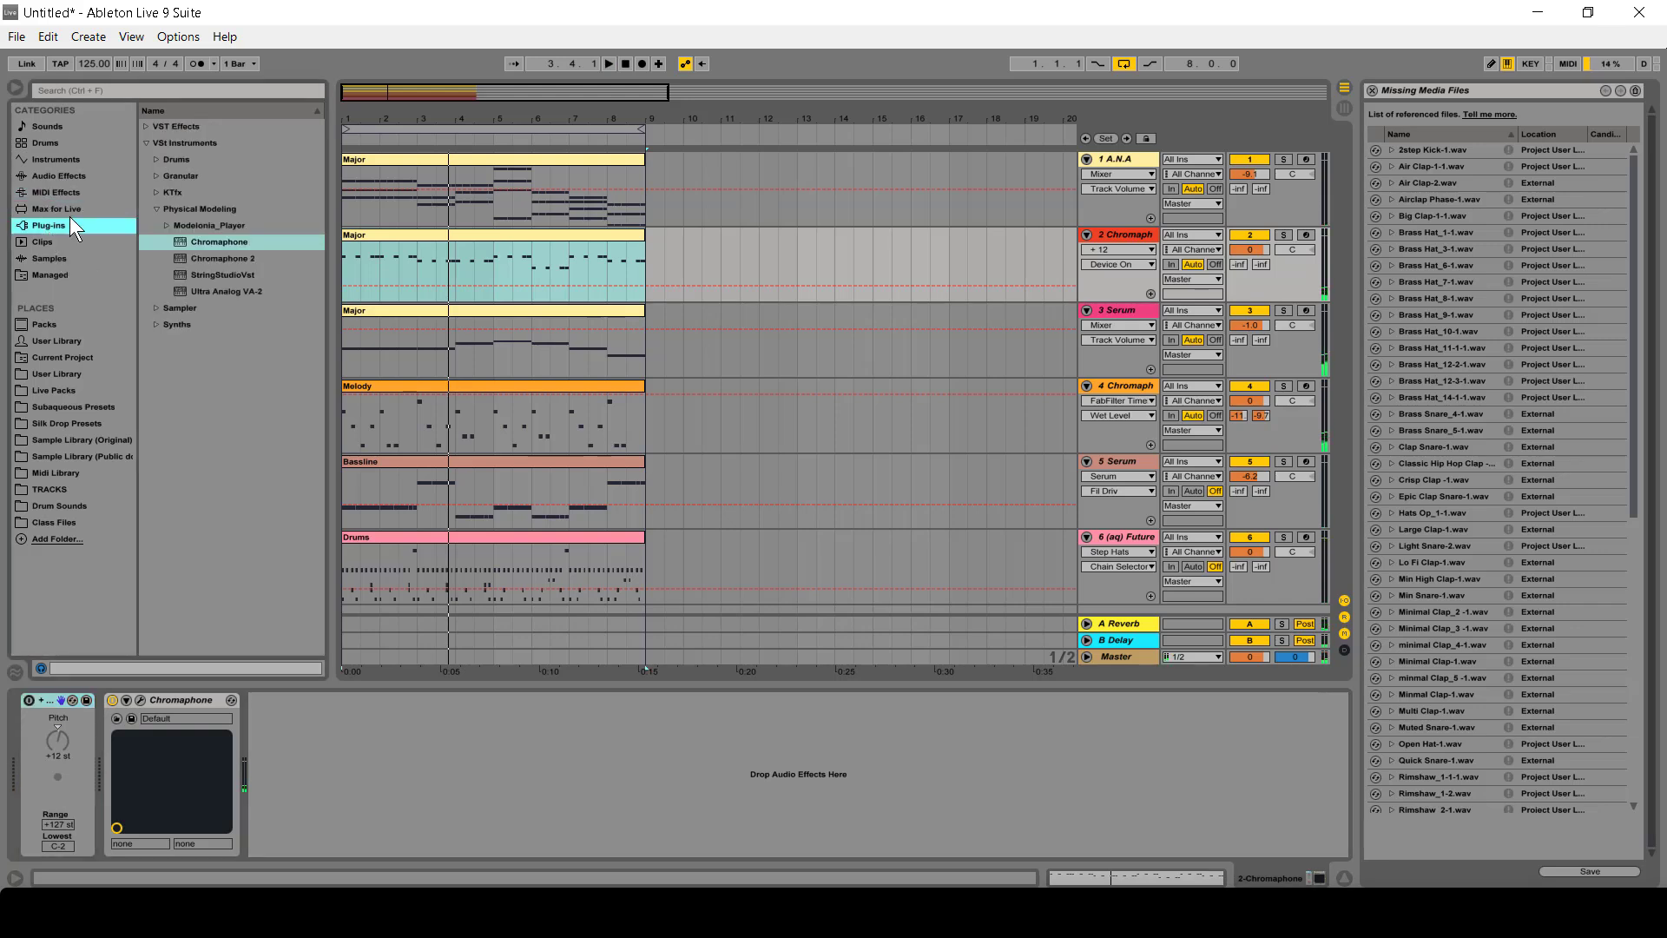
left_click(147, 126)
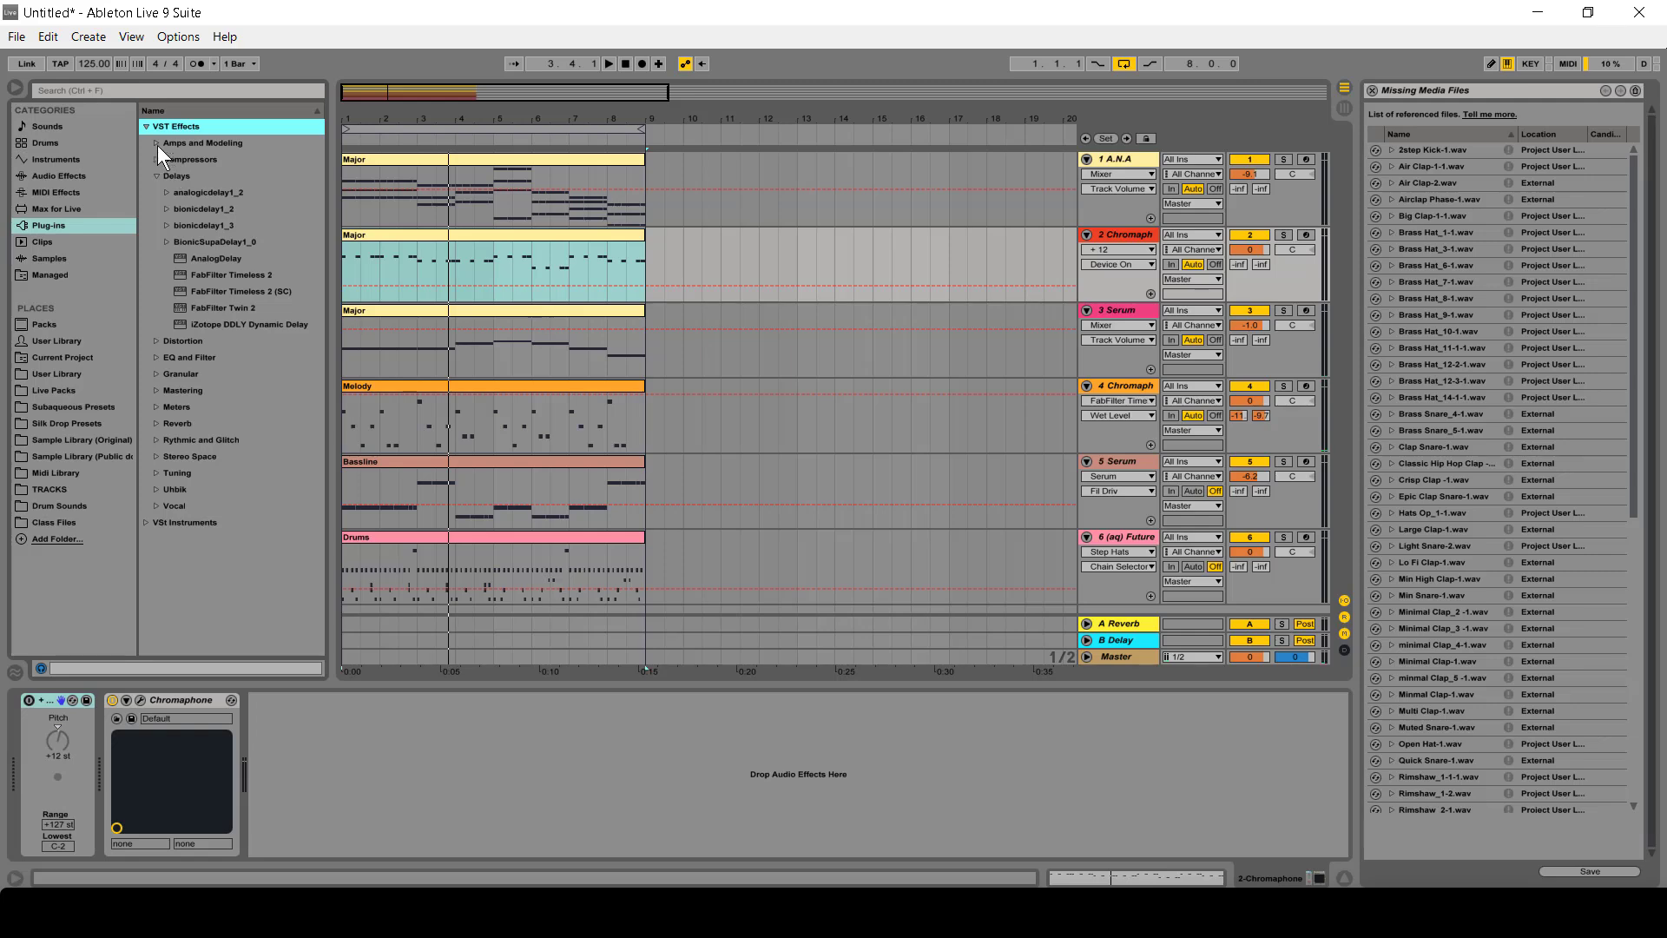
left_click(158, 144)
left_click(188, 160)
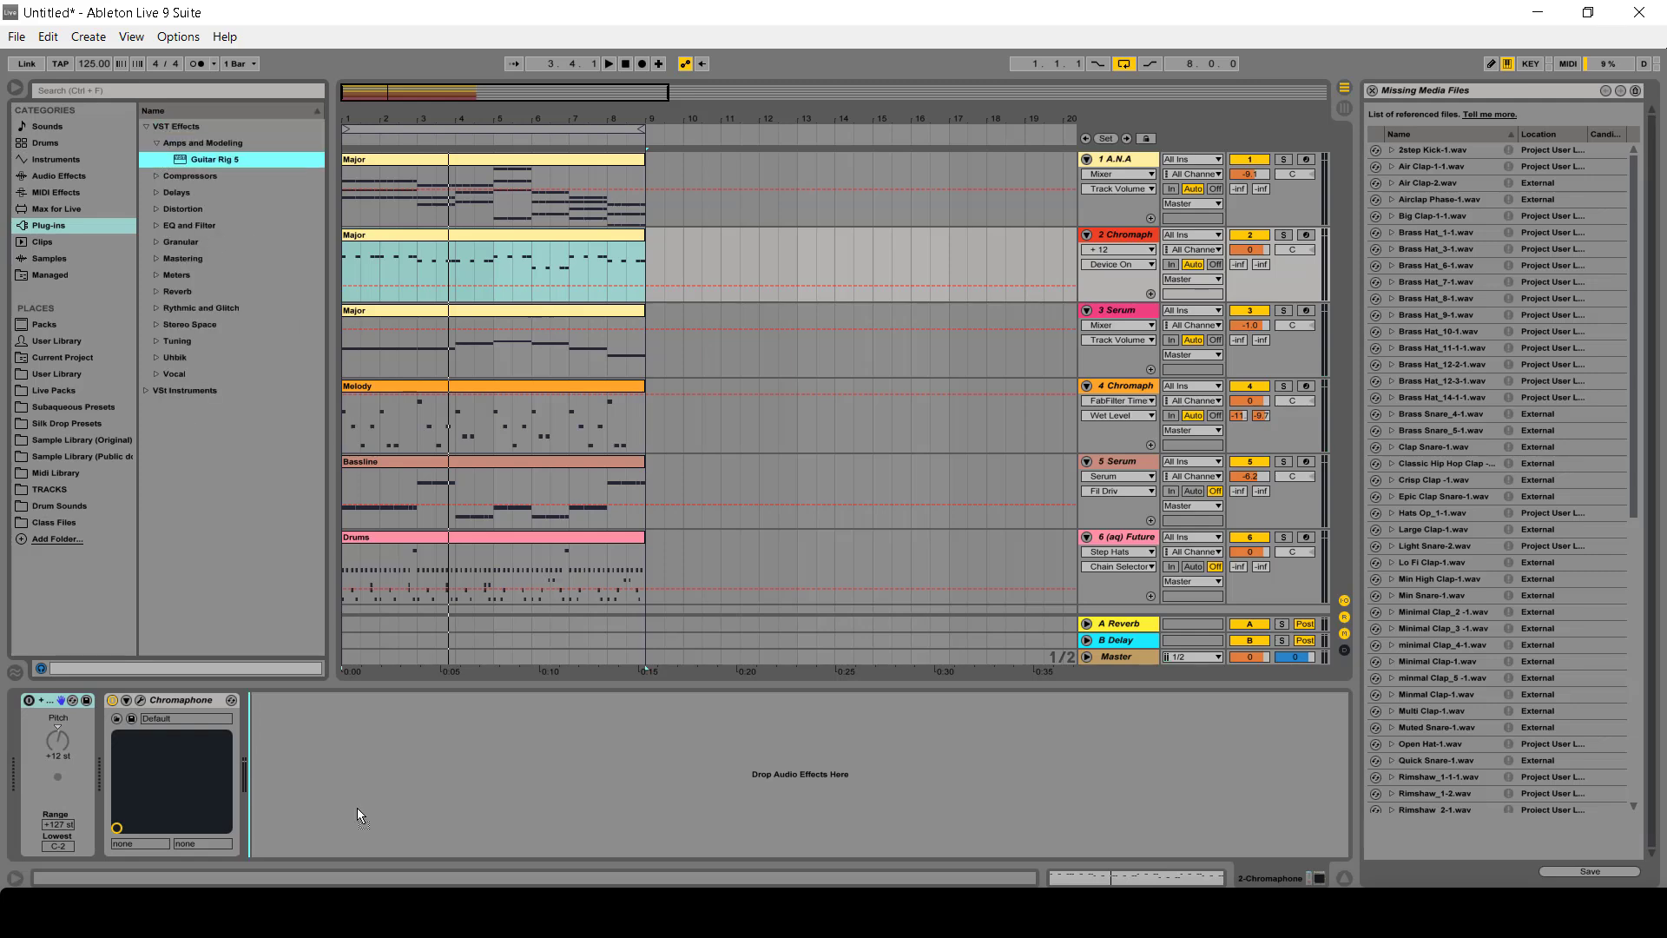
left_click_drag(357, 807, 357, 808)
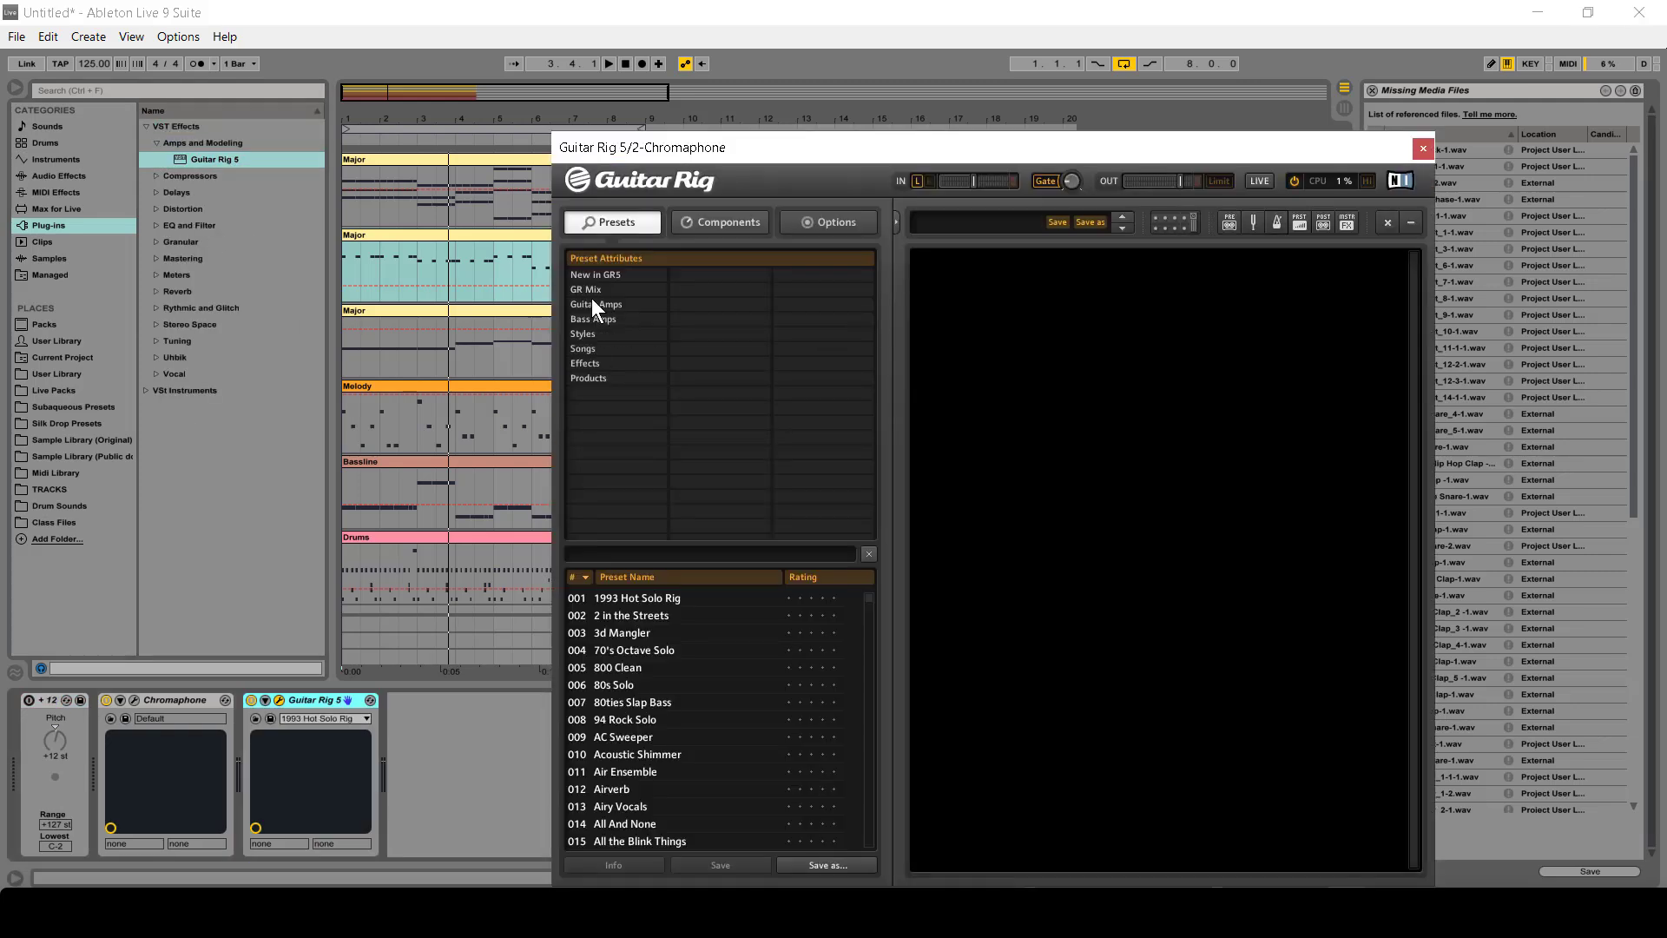
- Load the Guitar Amps preset 2 in the Streets in Guitar Rig and lower track 2's volume to about -1.9 dB
left_click(591, 300)
left_click(659, 619)
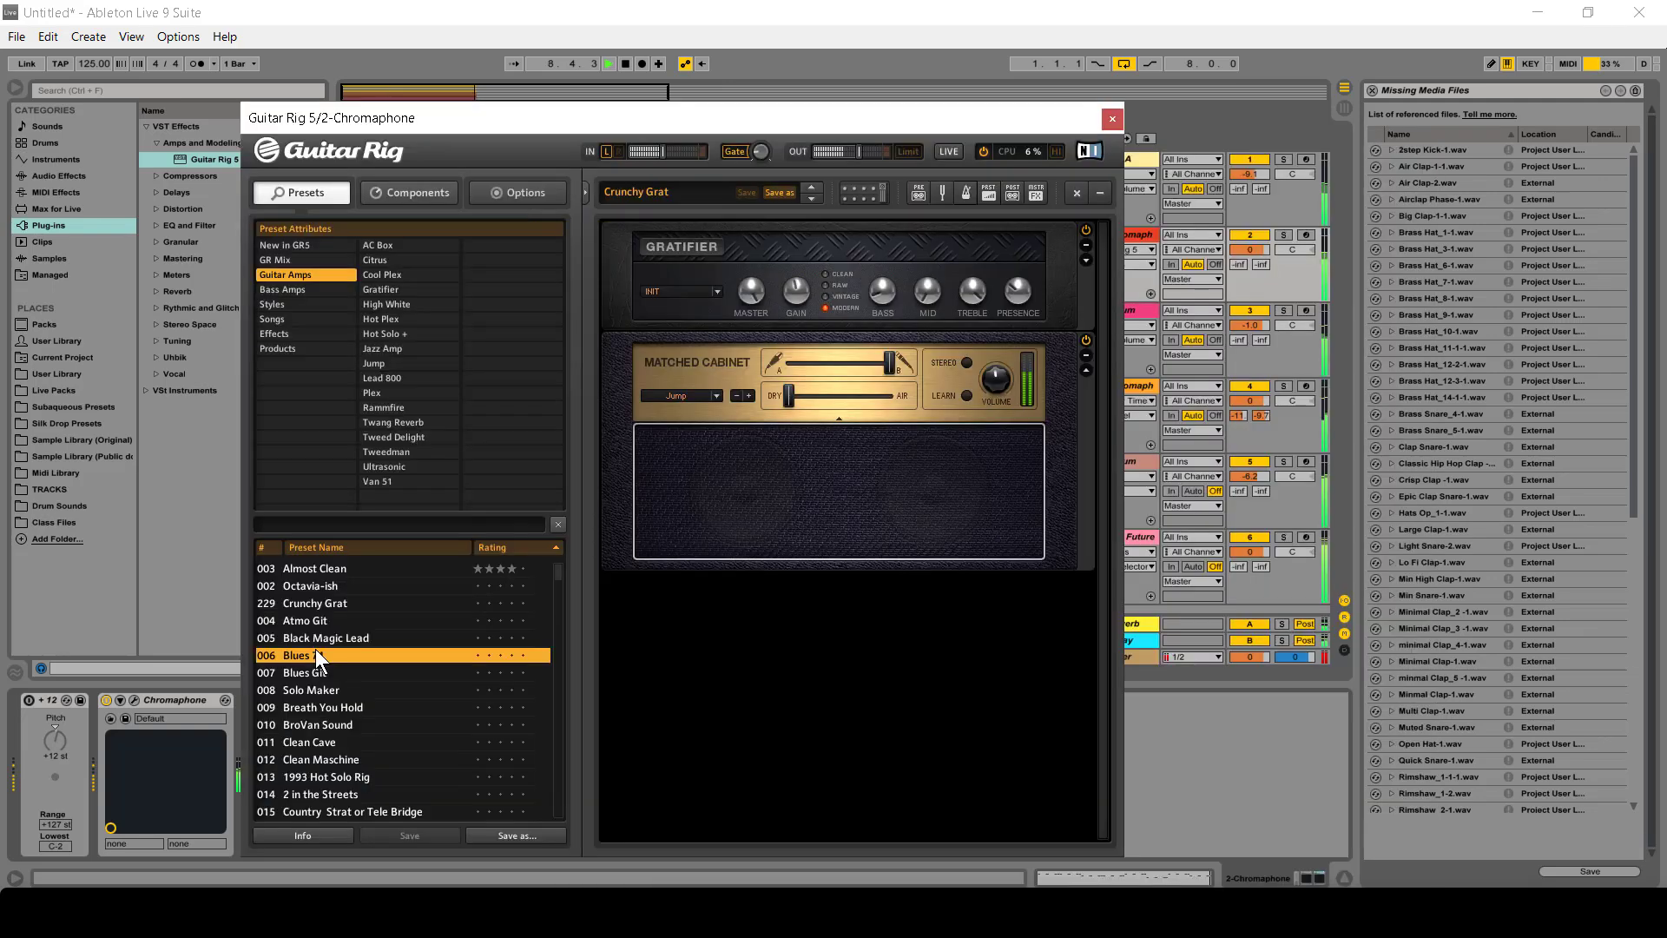
left_click(336, 706)
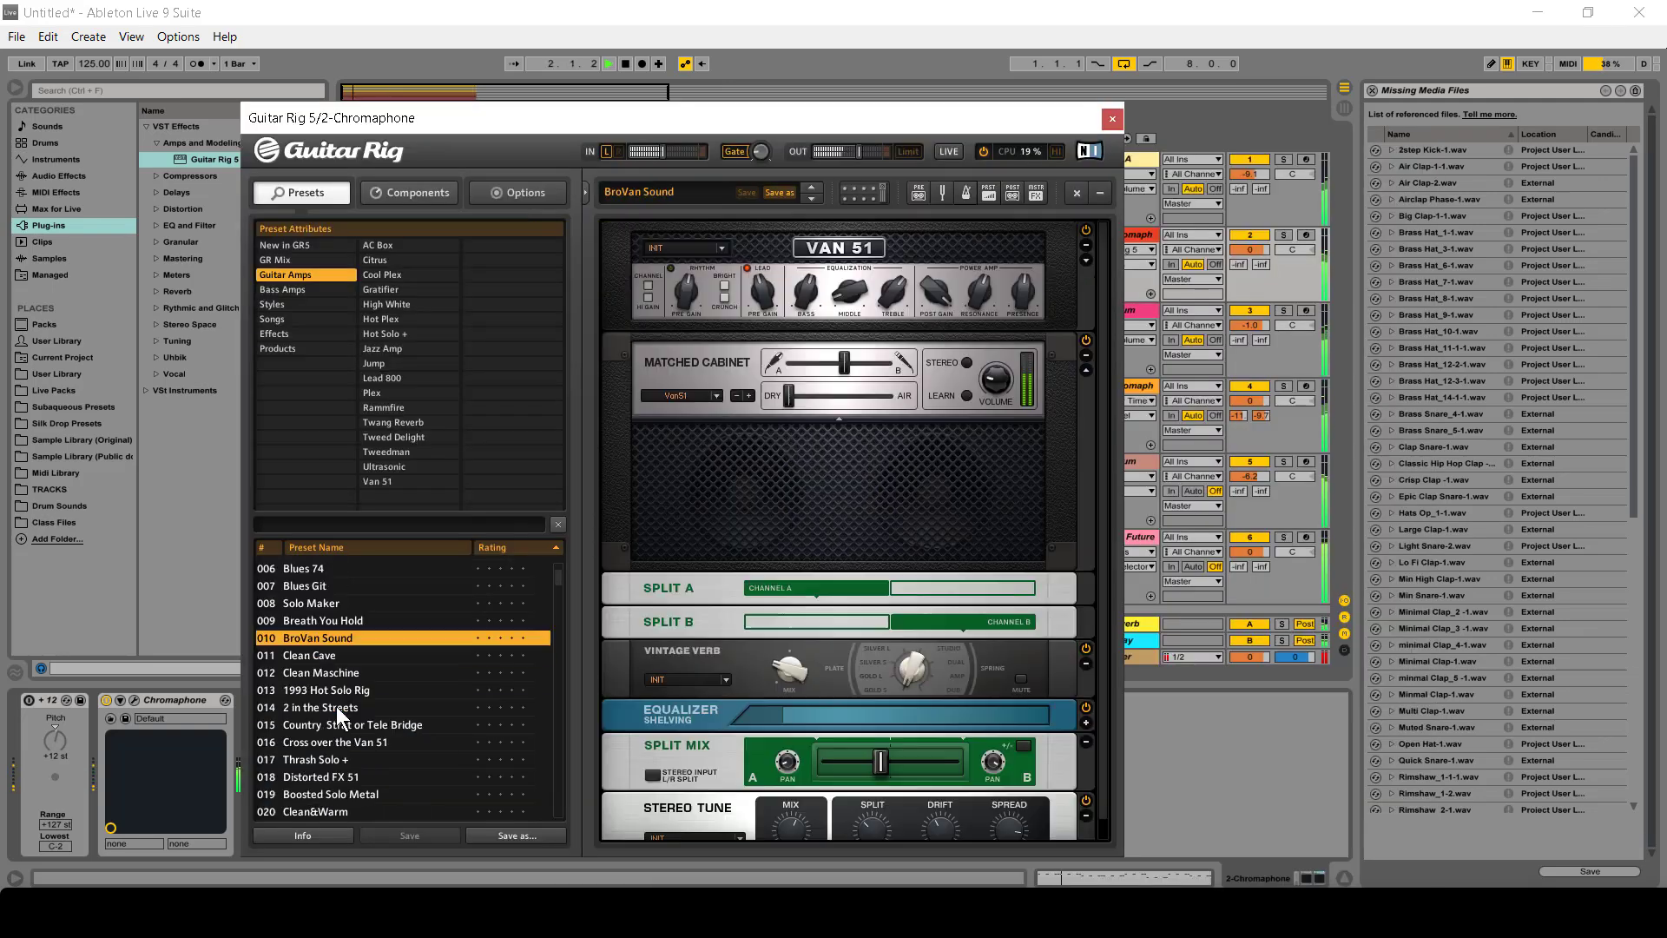
left_click(336, 706)
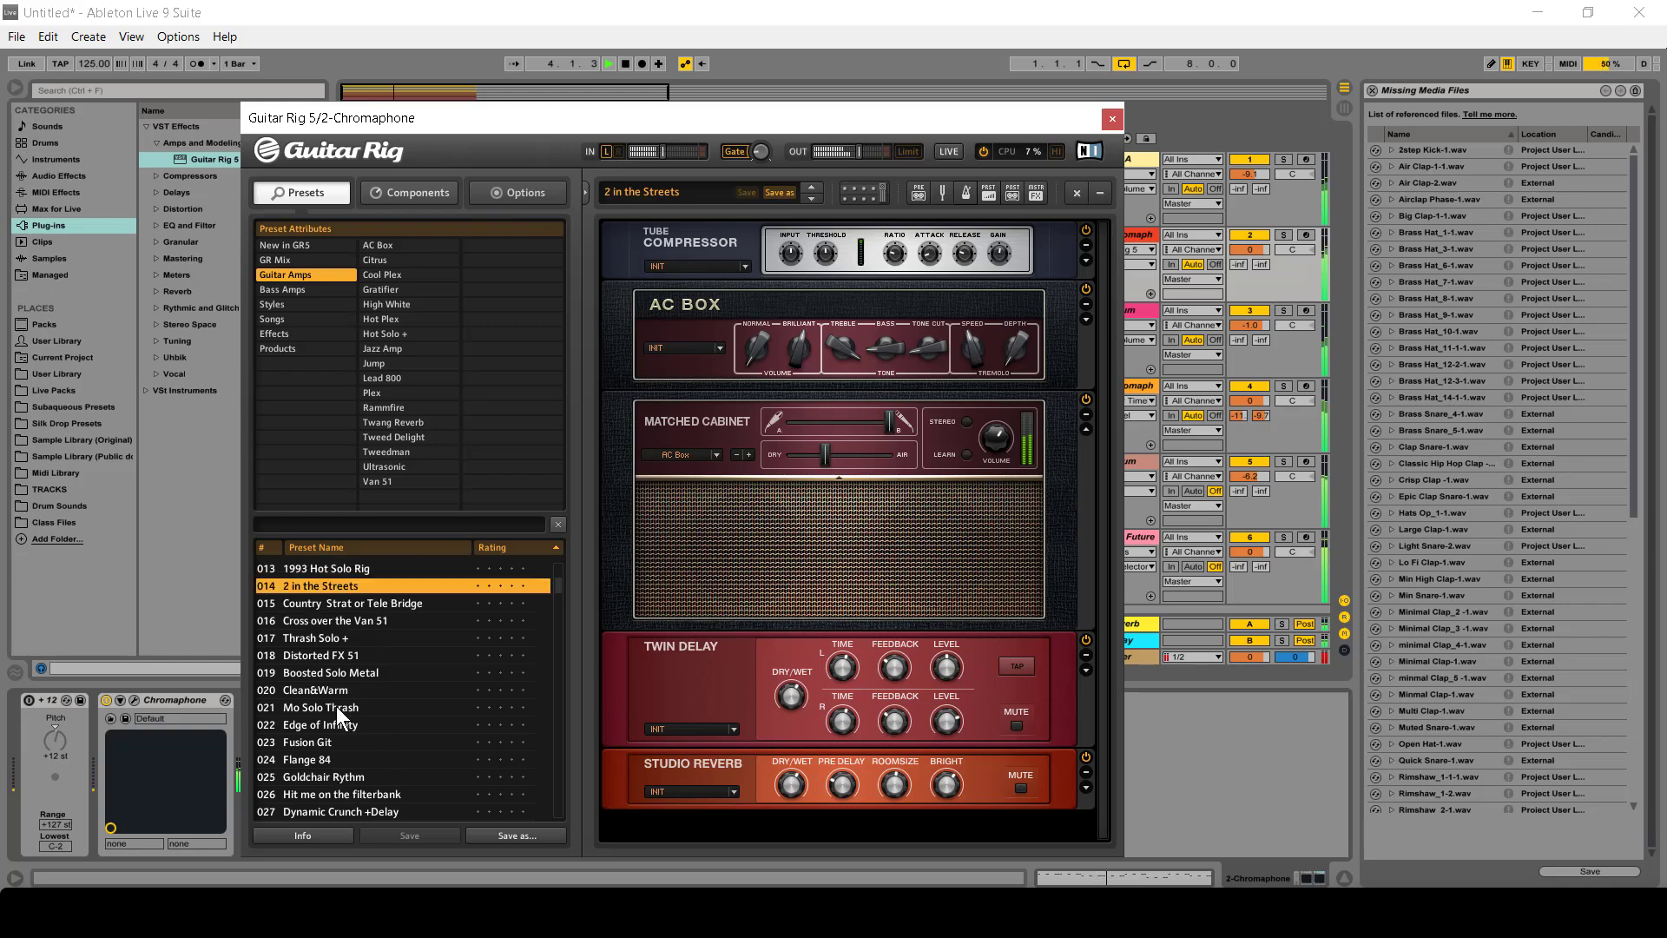
left_click_drag(1248, 247, 1249, 263)
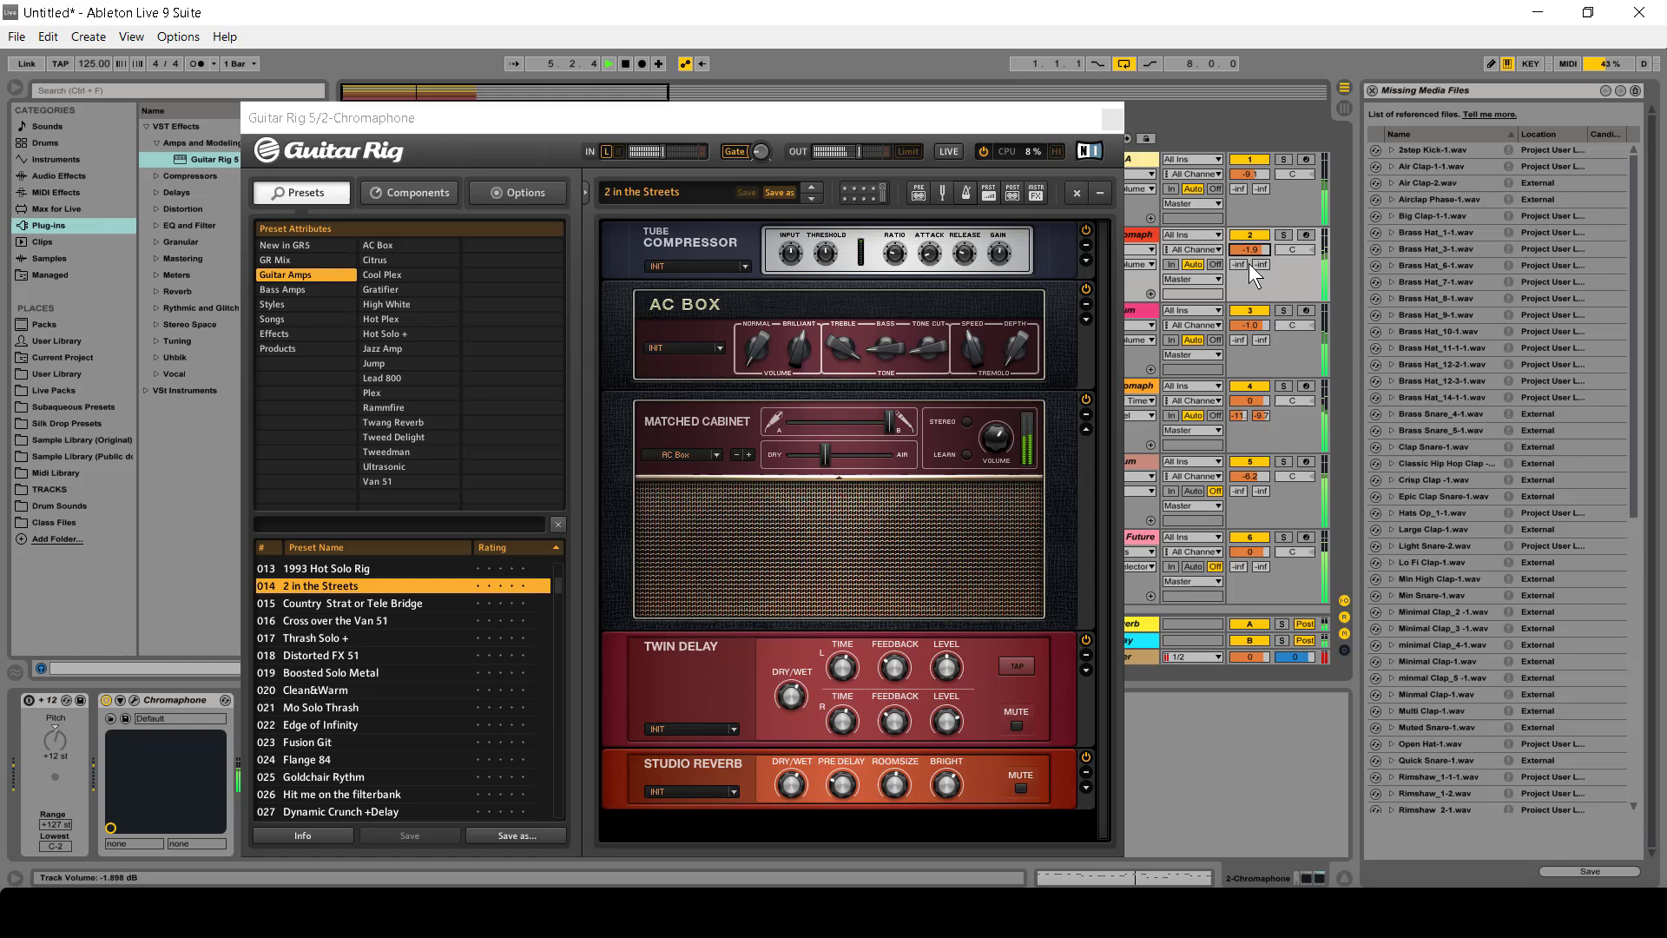
left_click(1112, 119)
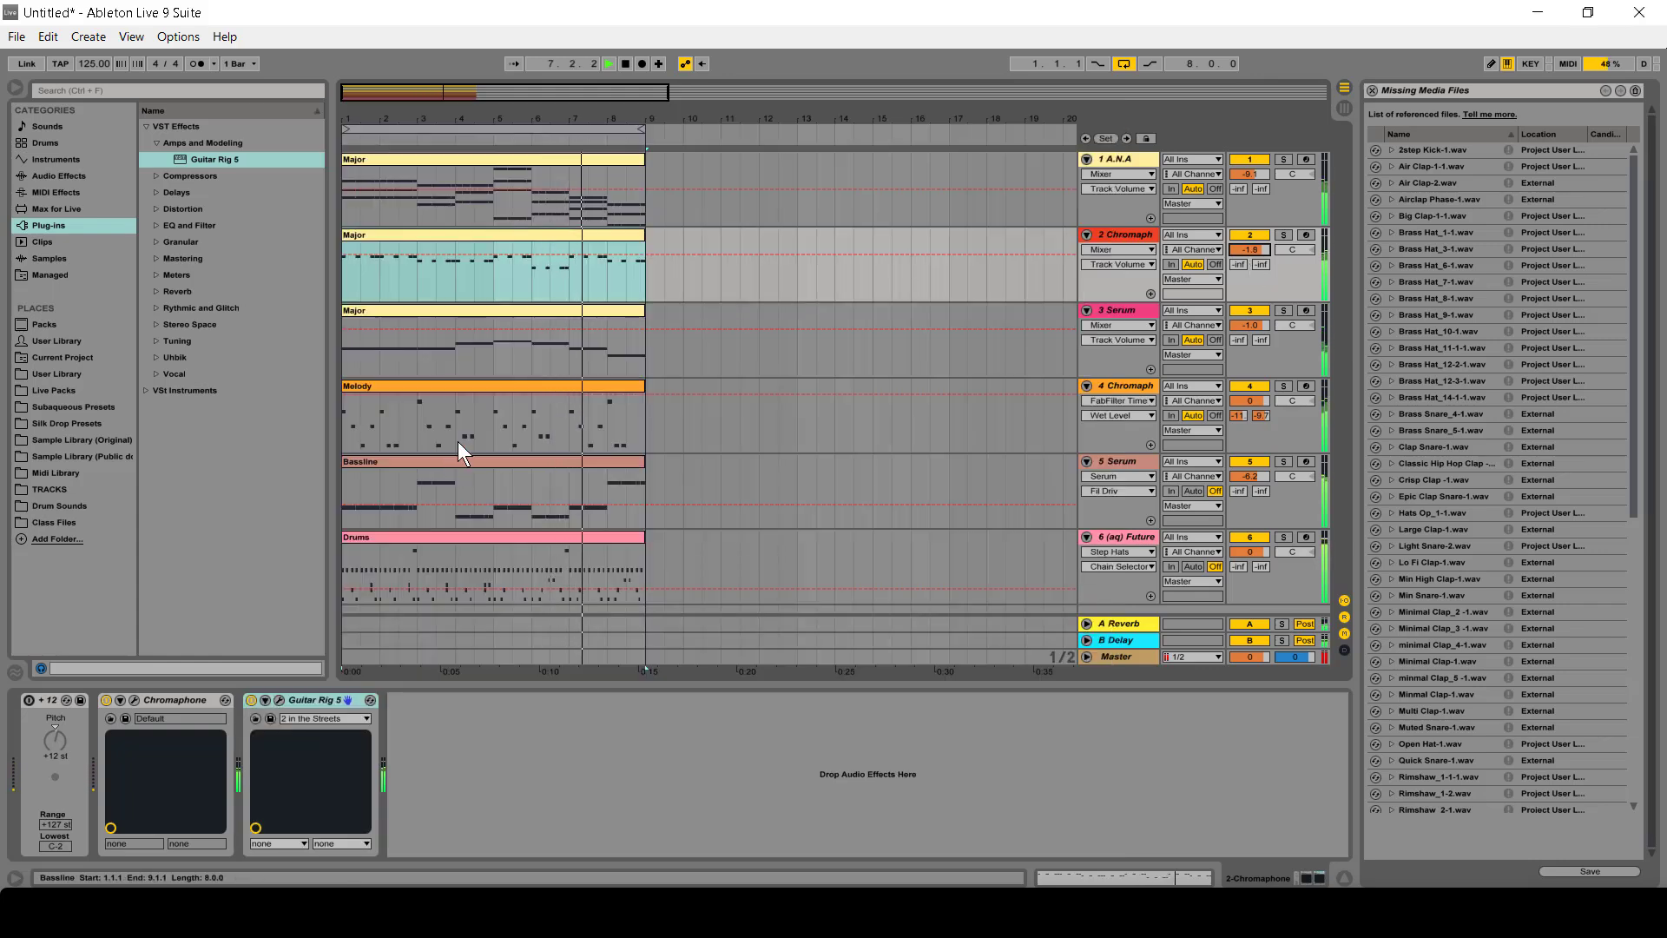
- Duplicate the eight-bar section on all tracks twice so the arrangement spans 24 bars
left_click_drag(420, 115, 715, 27)
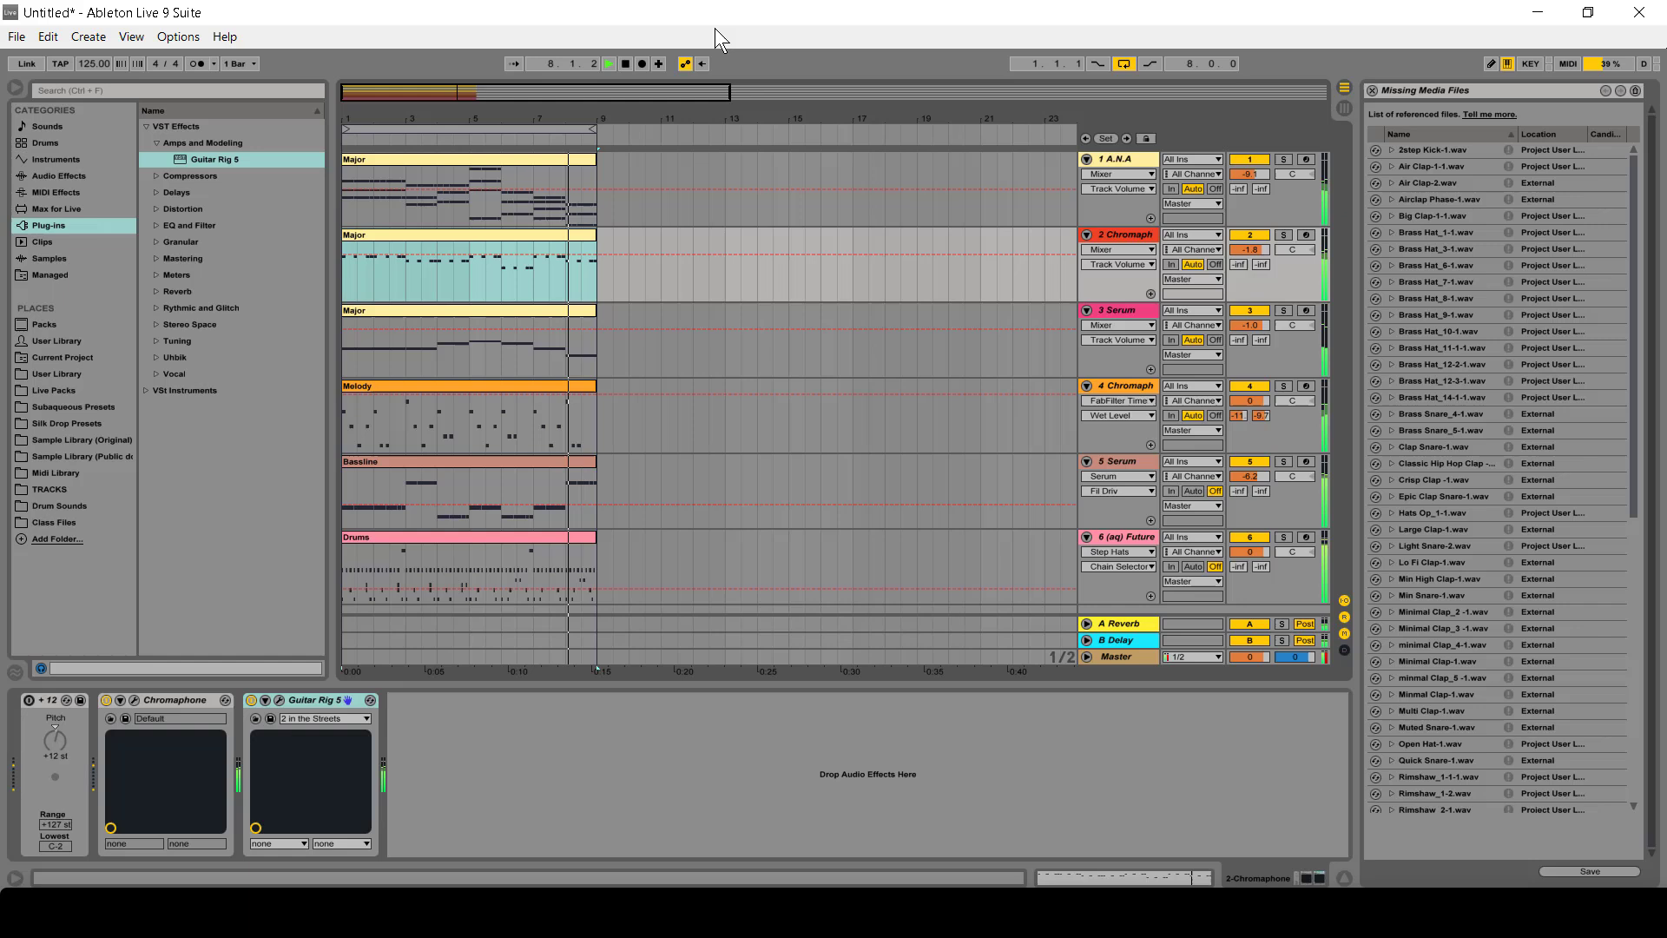
left_click(465, 131)
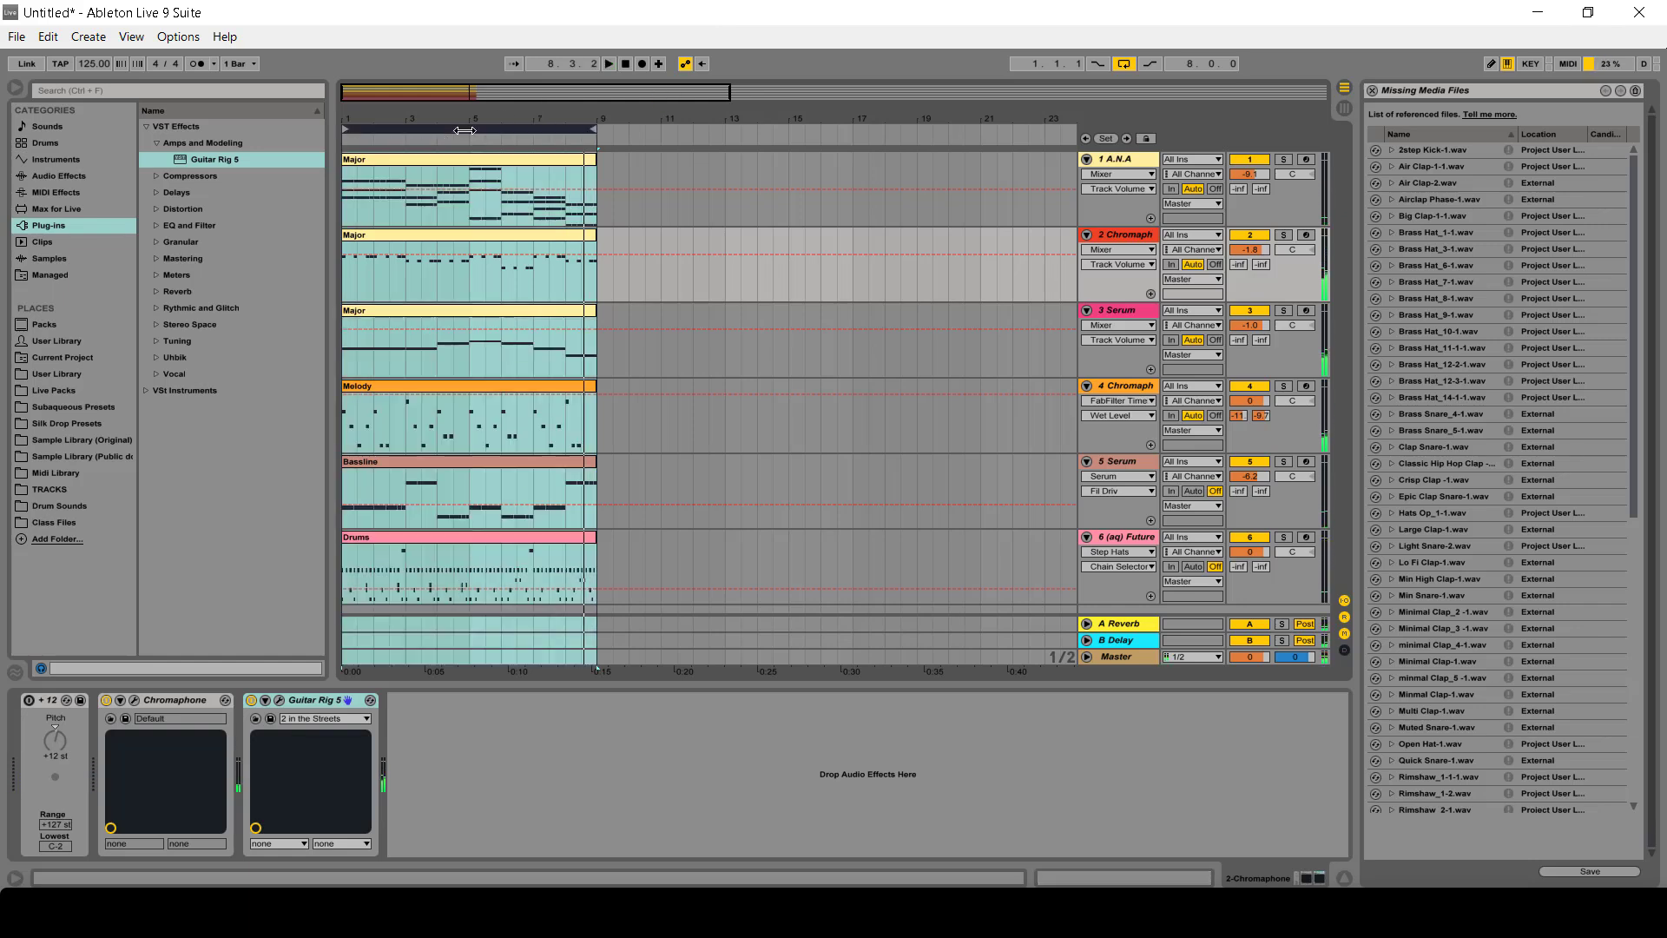
left_click(52, 36)
mouse_move(83, 39)
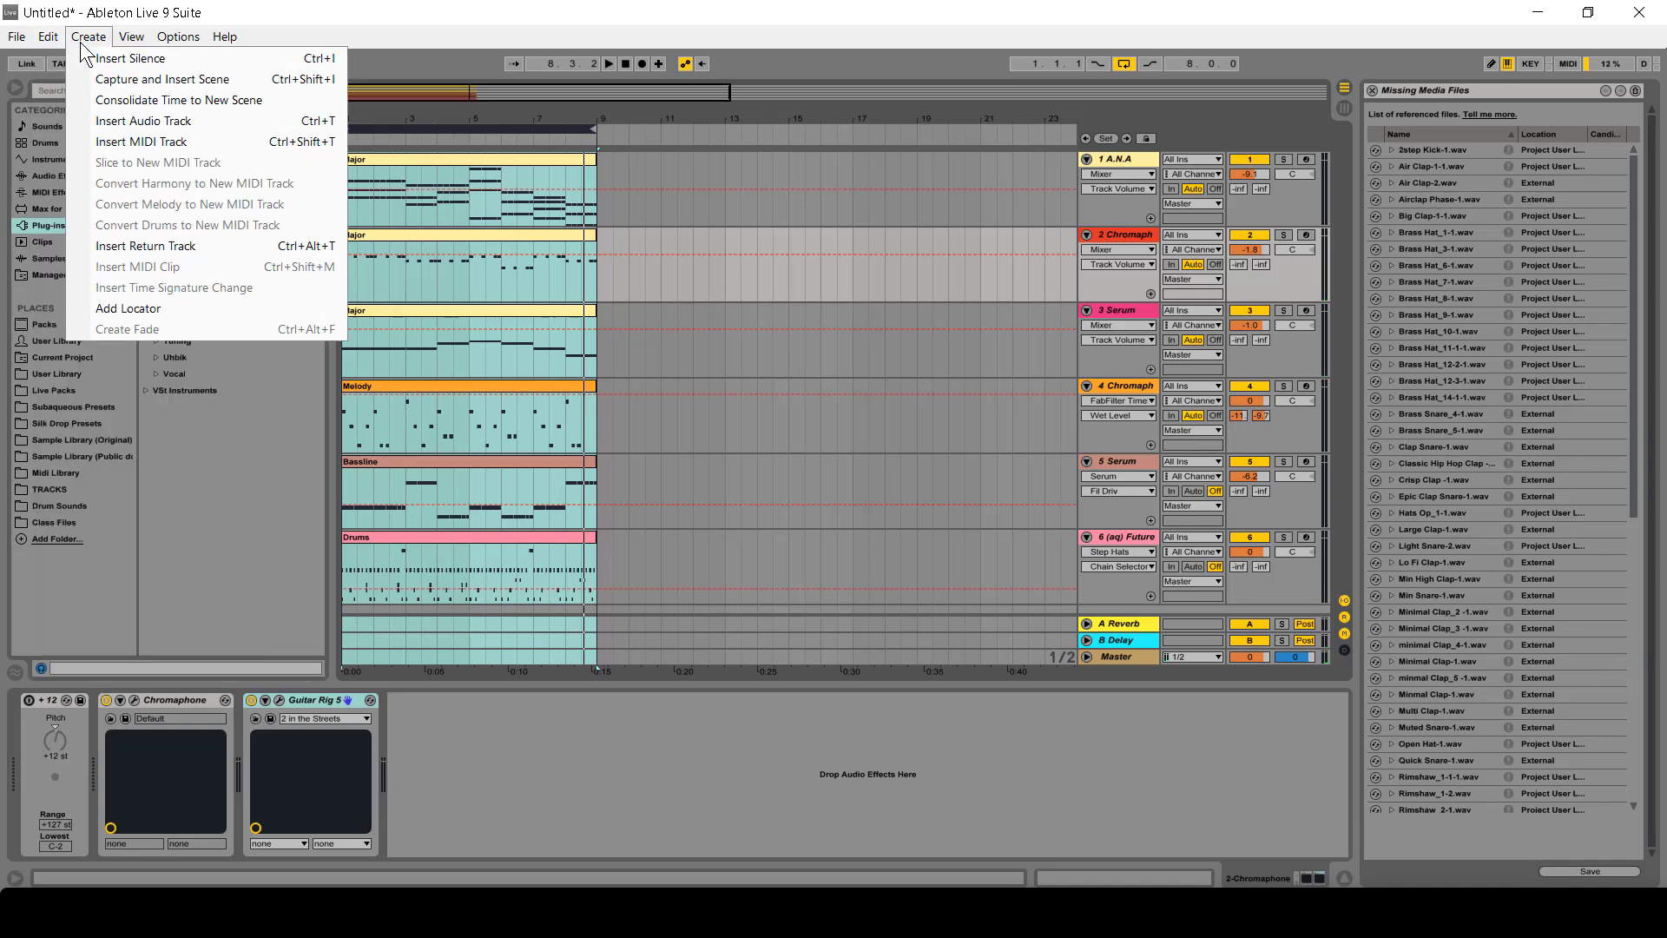
left_click(116, 253)
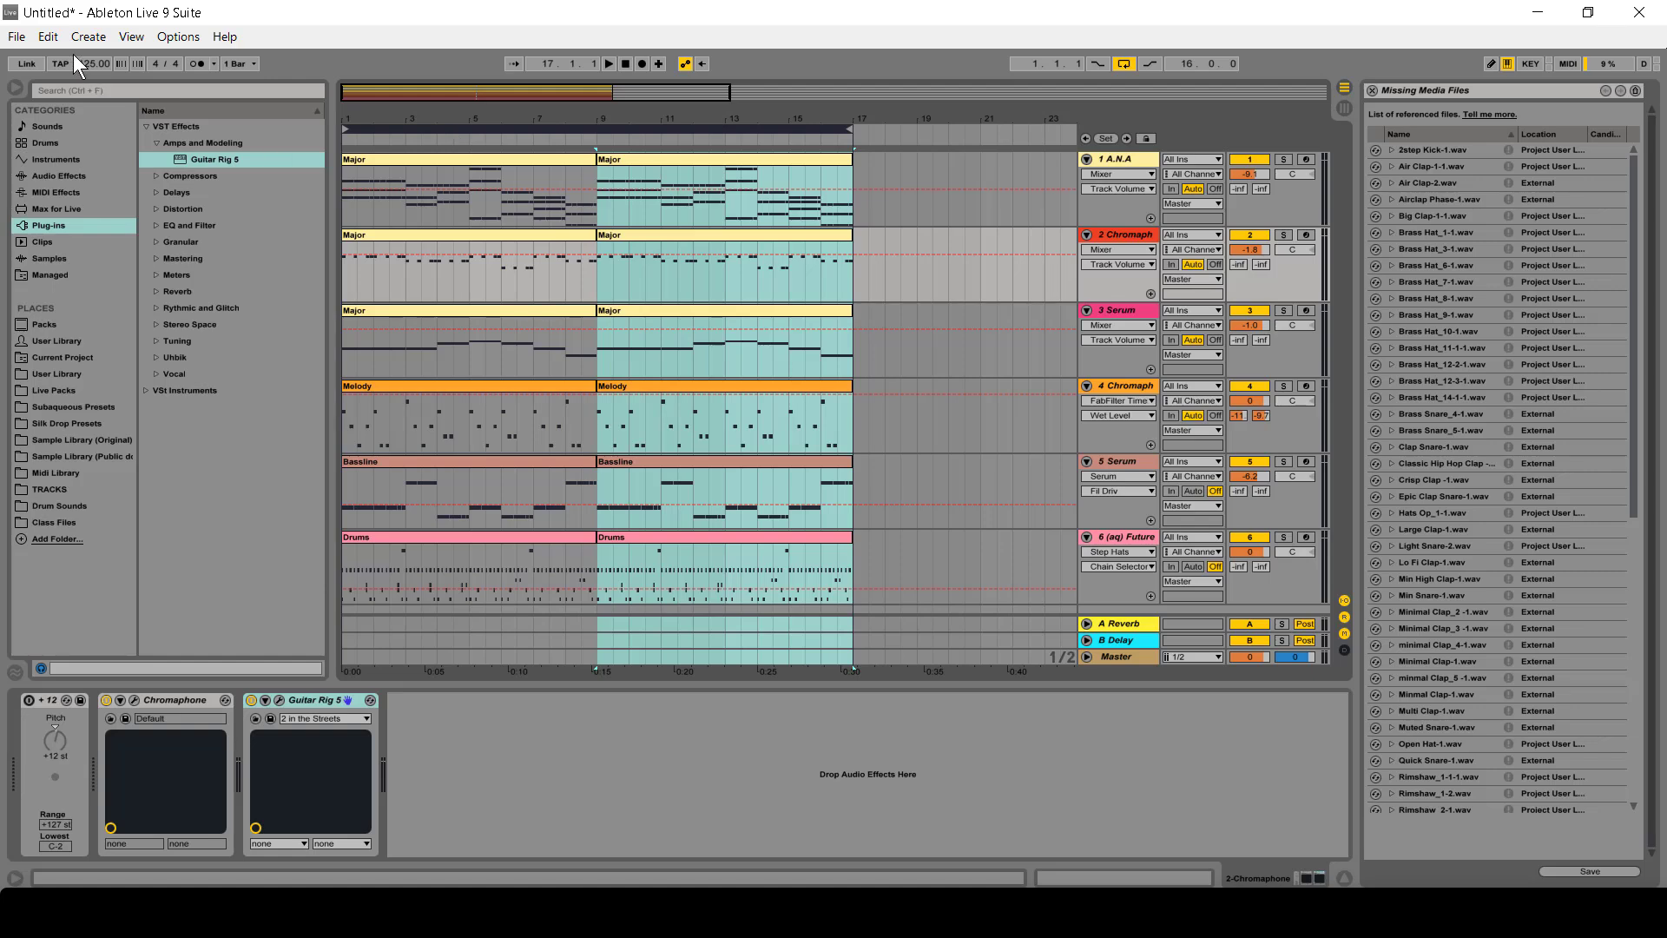
left_click(49, 39)
left_click(132, 251)
scroll(634, 235, "down", 3)
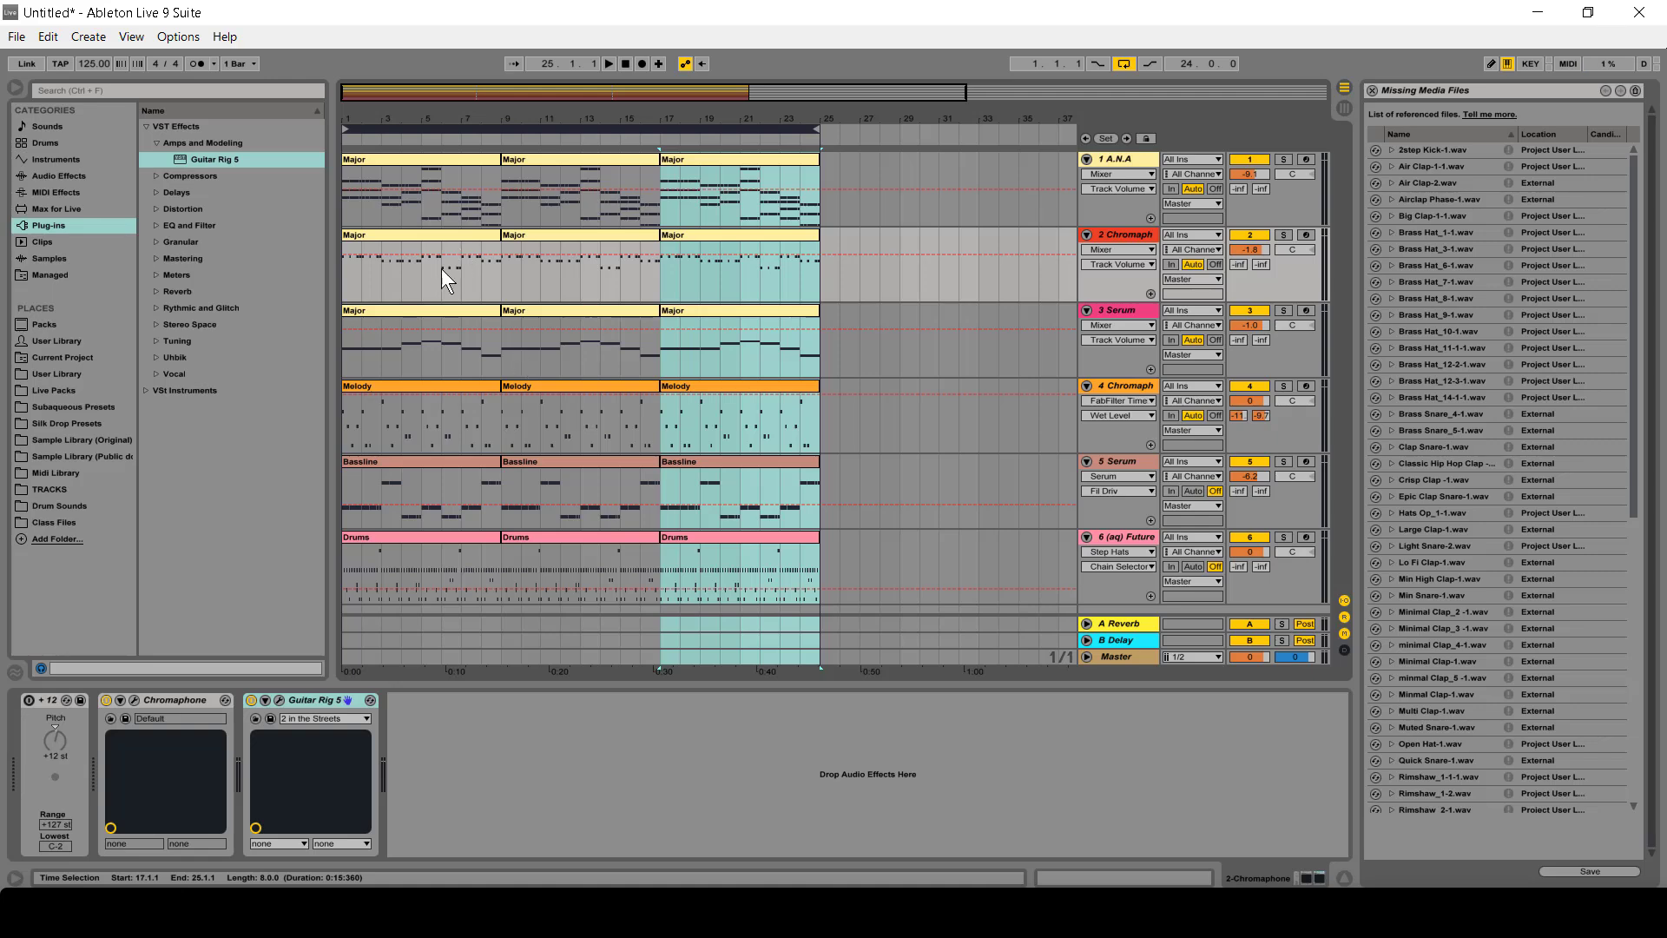
- Deactivate the Step Hats and Step Snare notes in the first Drums clip
left_click(422, 533)
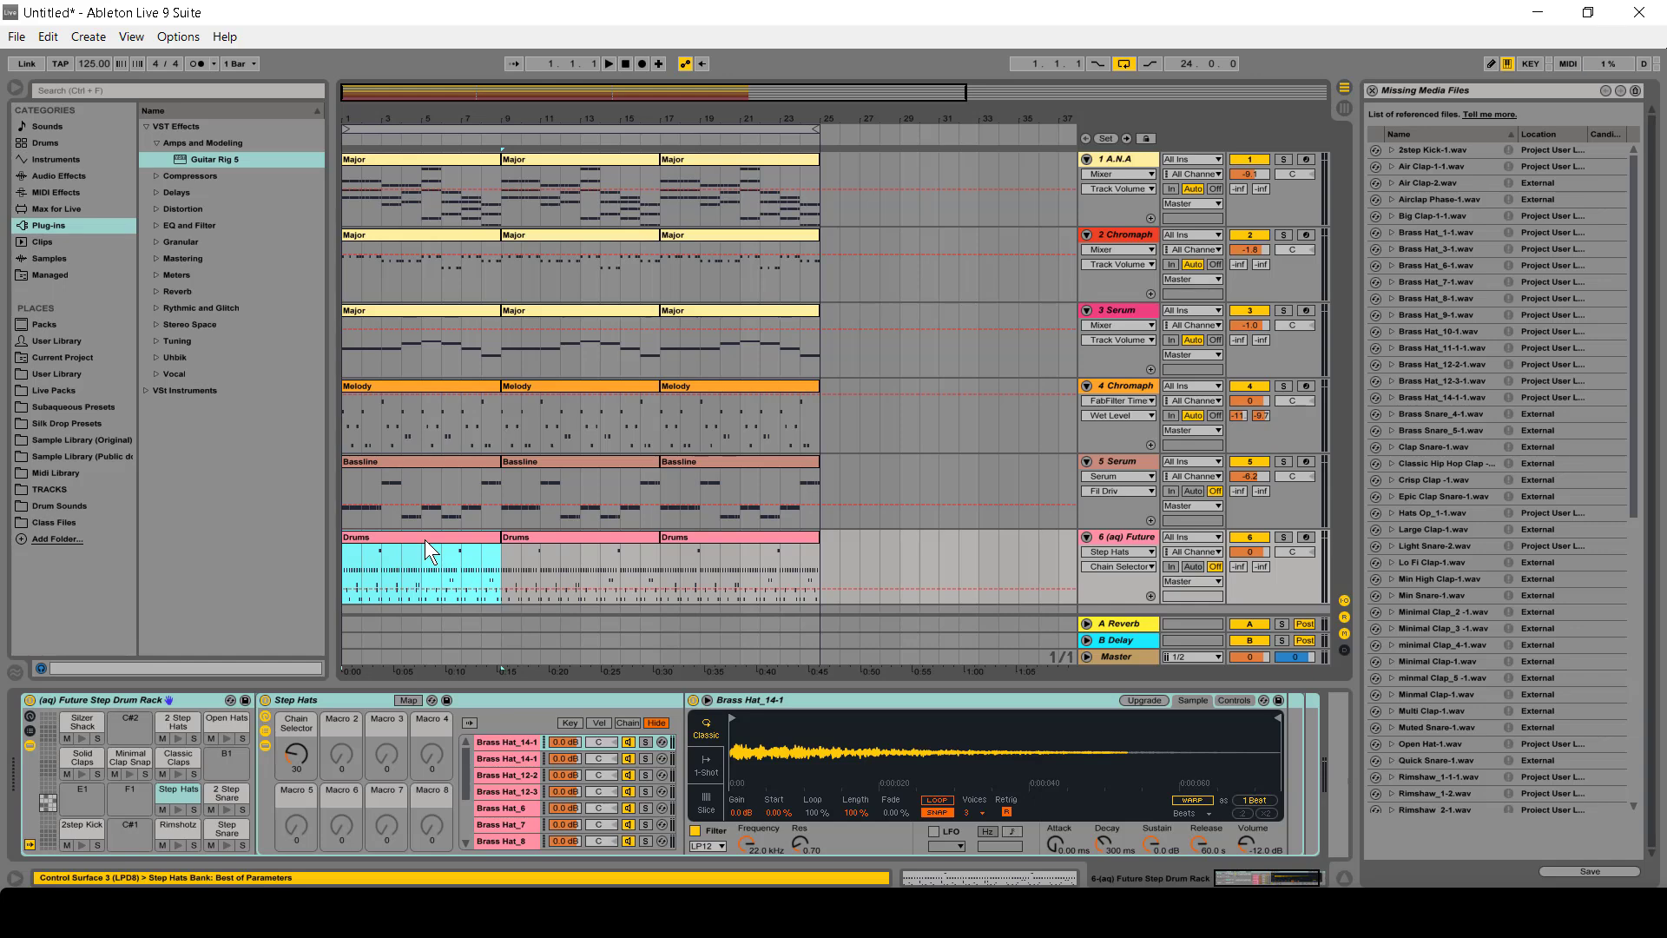
double_click(427, 595)
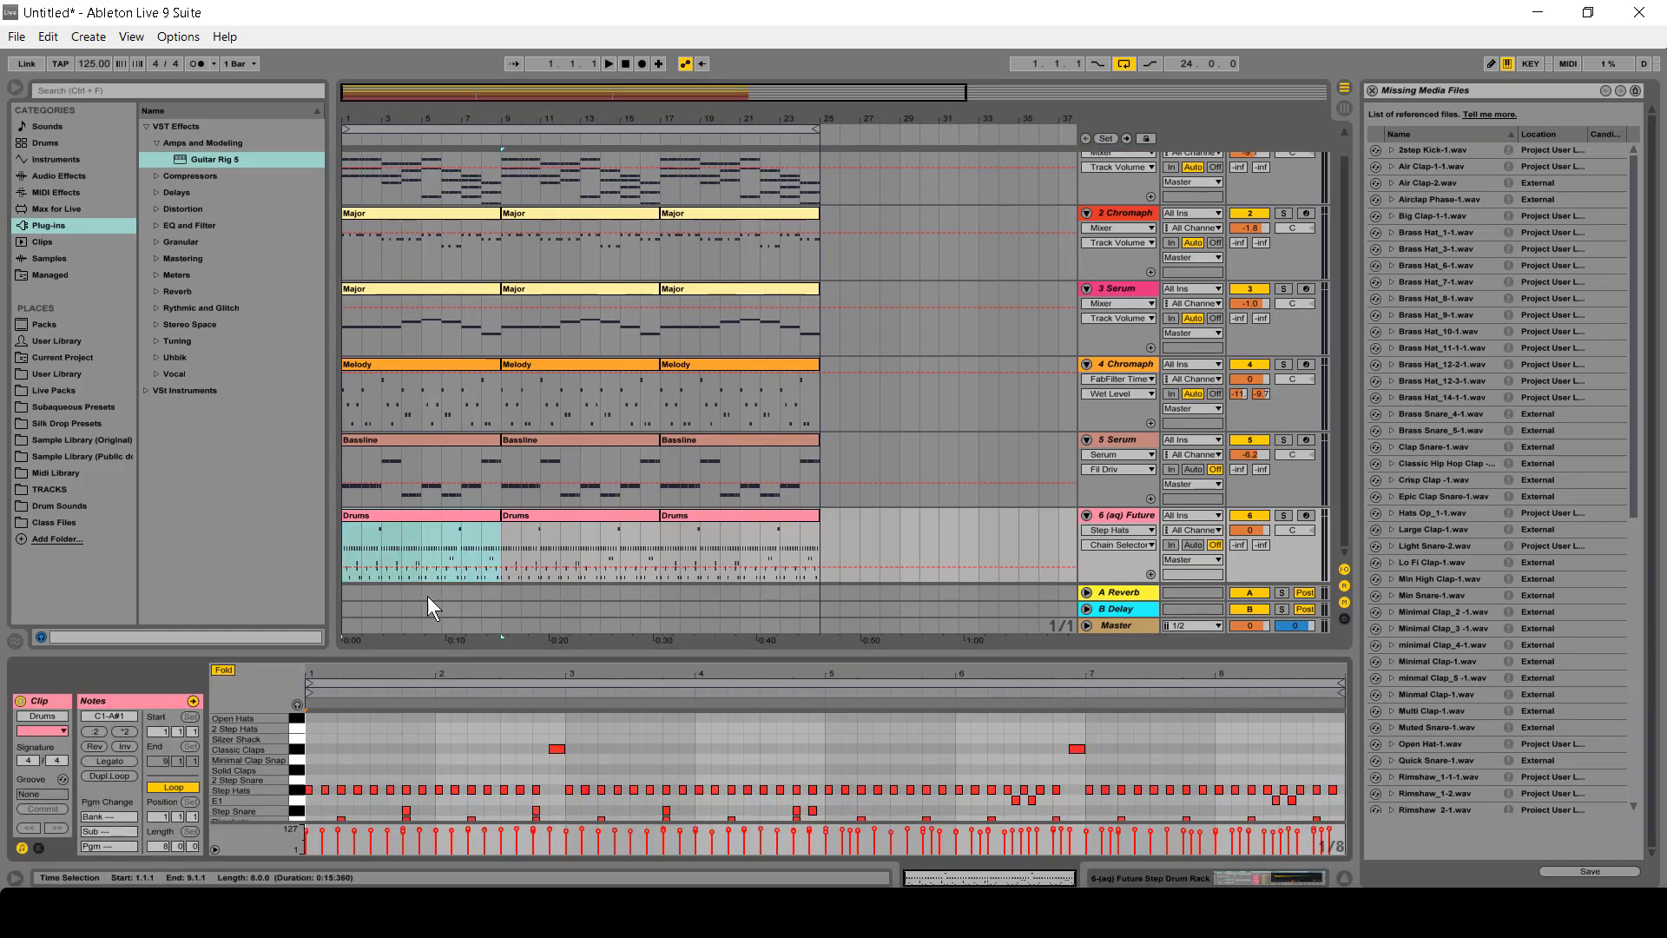
left_click(296, 788)
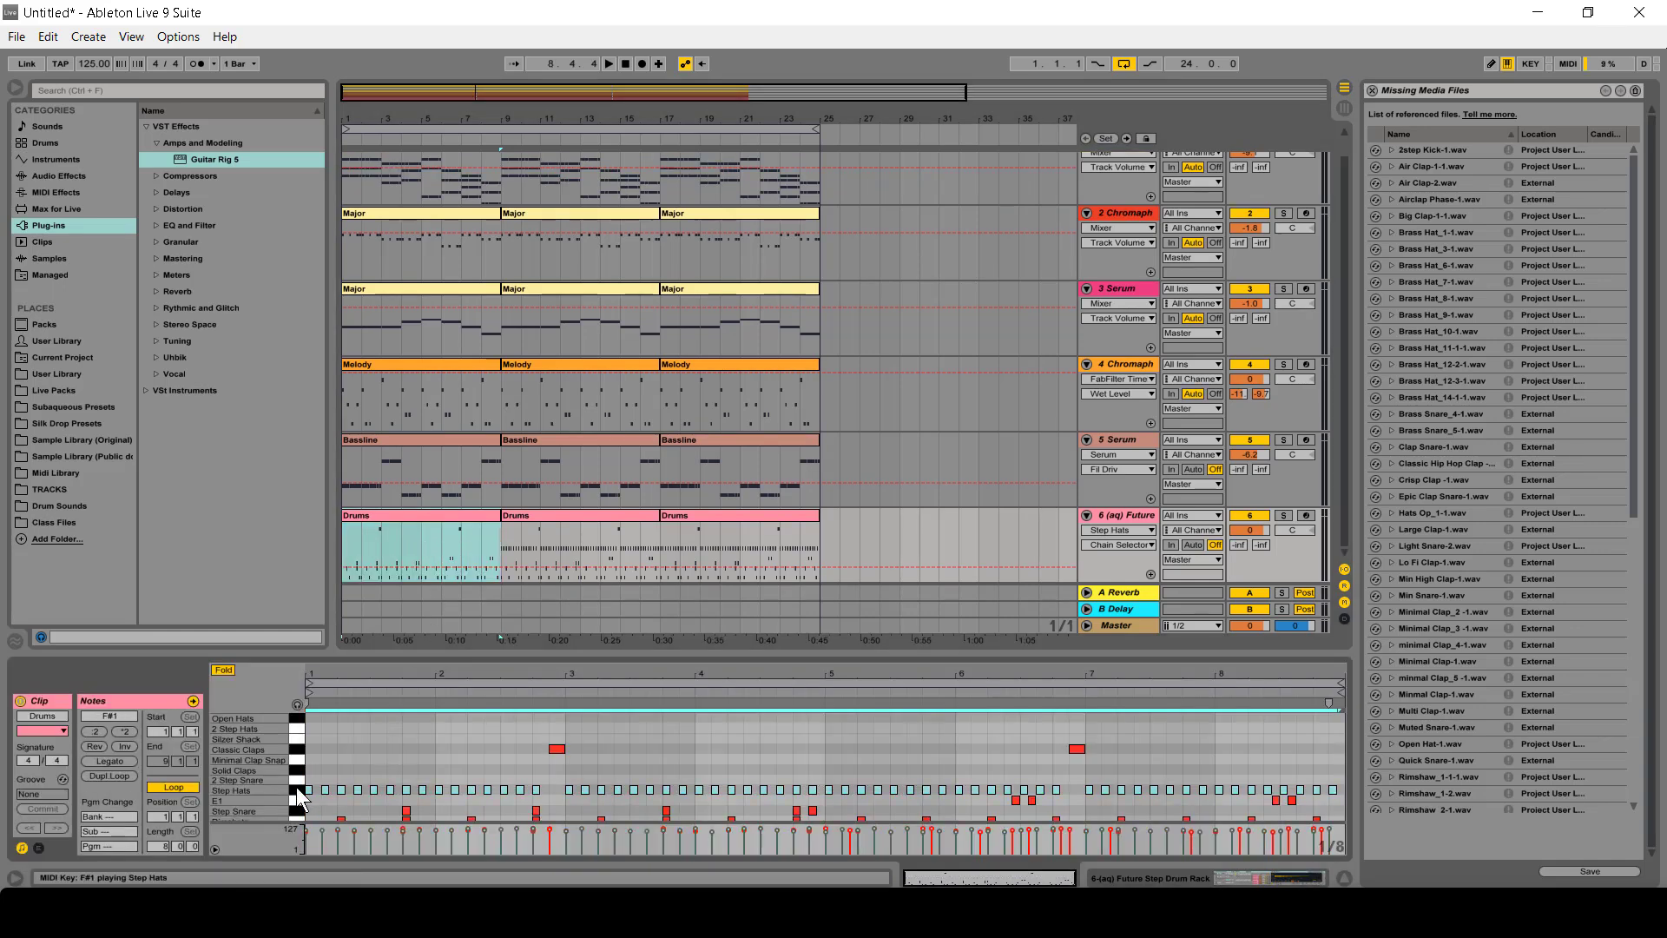
scroll(295, 787, "down", 1)
key("space")
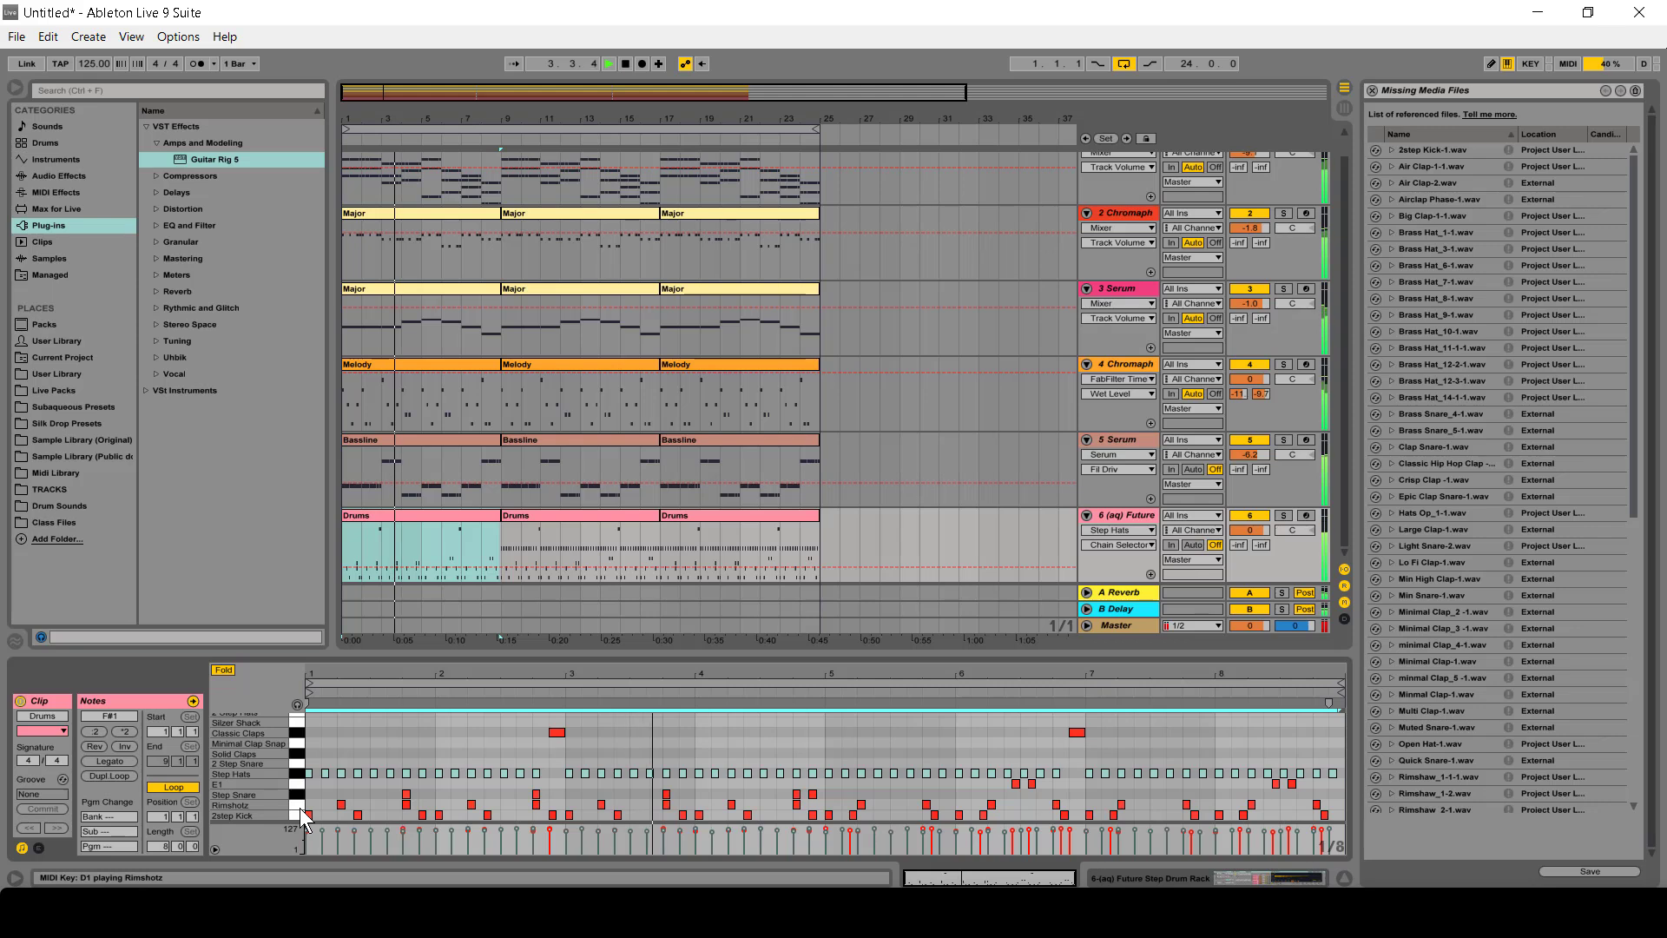
left_click(301, 810)
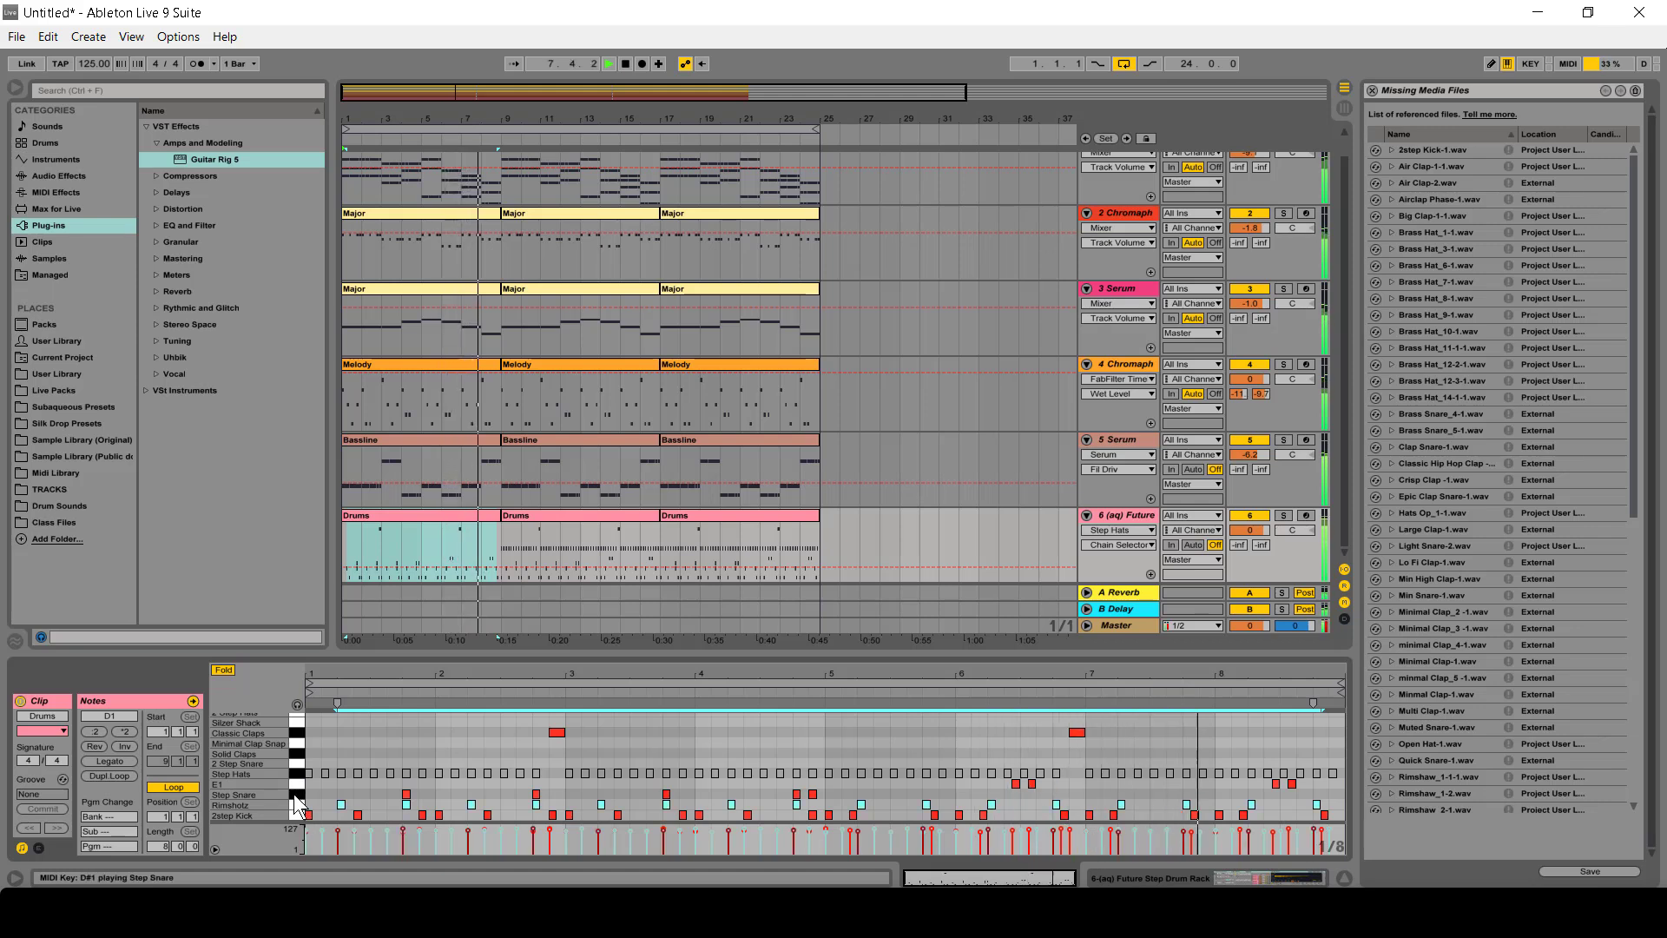
left_click(296, 794)
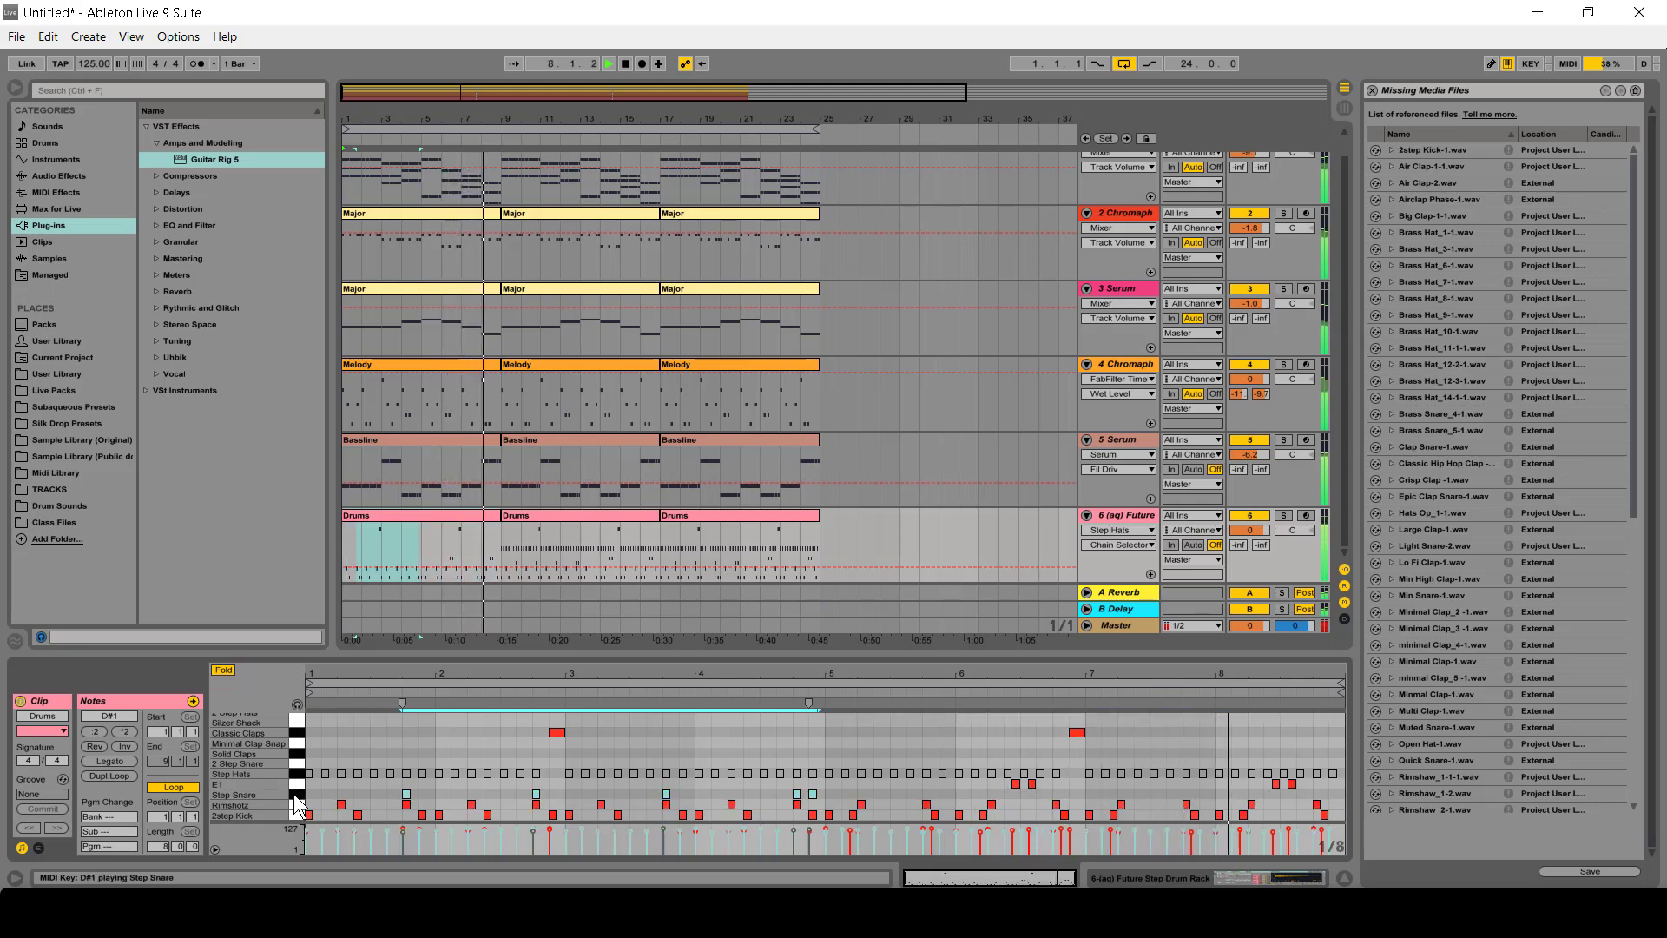
- Deactivate the first Bassline and first Melody clips and play the arrangement from bar 1
left_click(403, 513)
scroll(401, 478, "up", 1)
key("space")
left_click(389, 458)
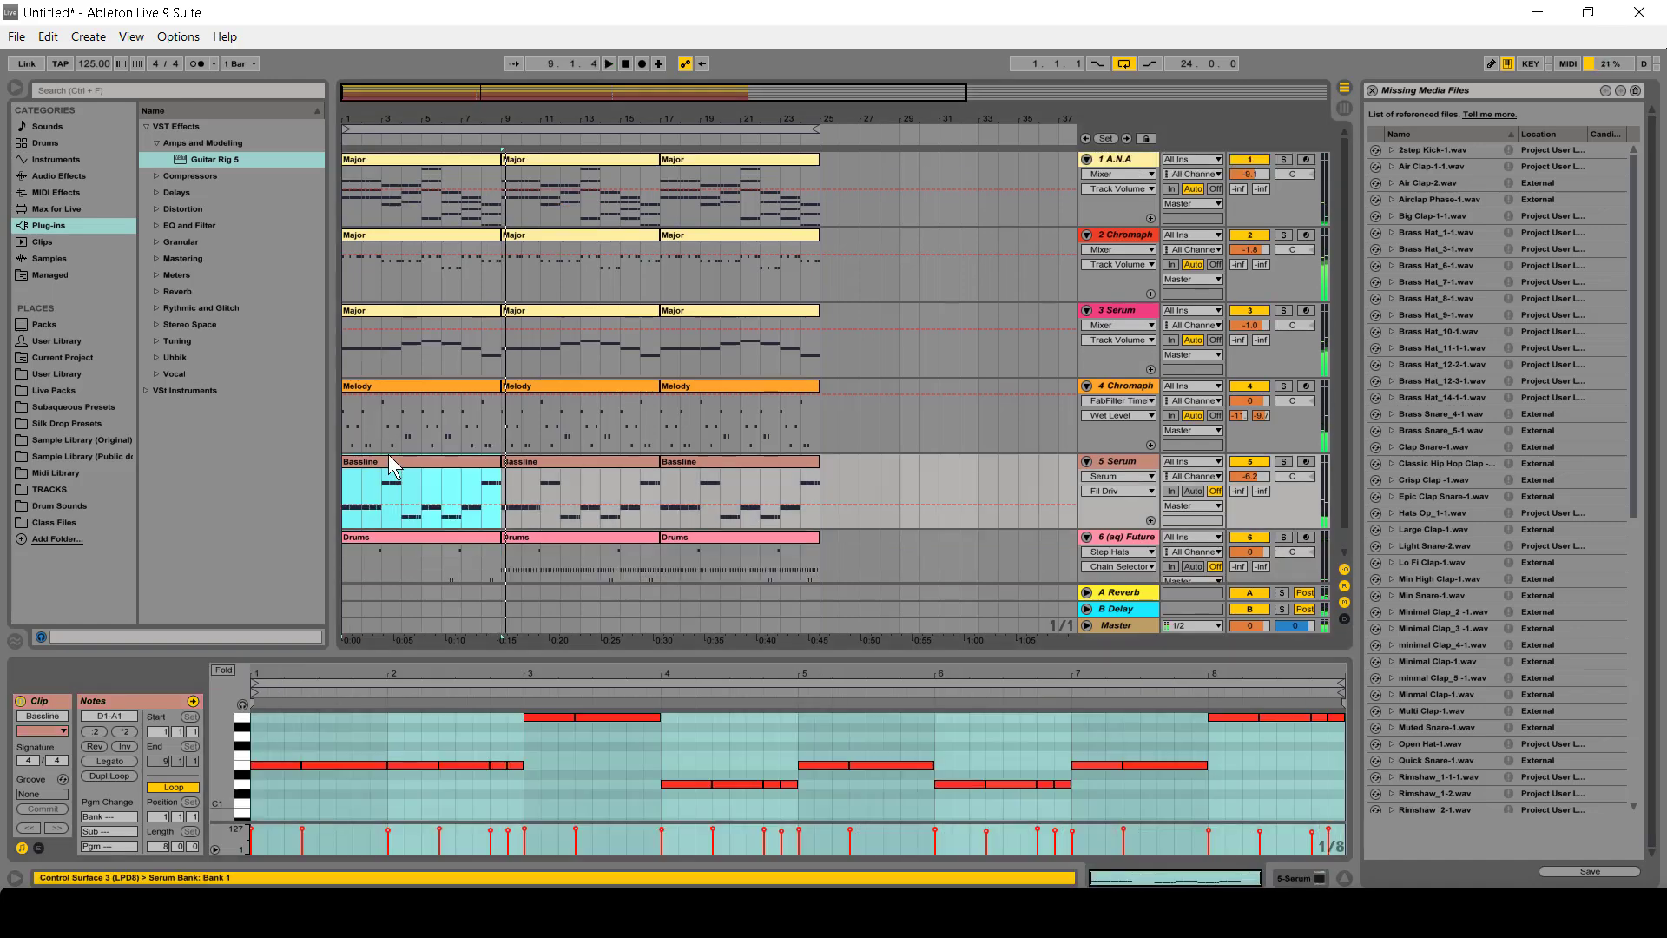
key("0")
left_click(382, 386)
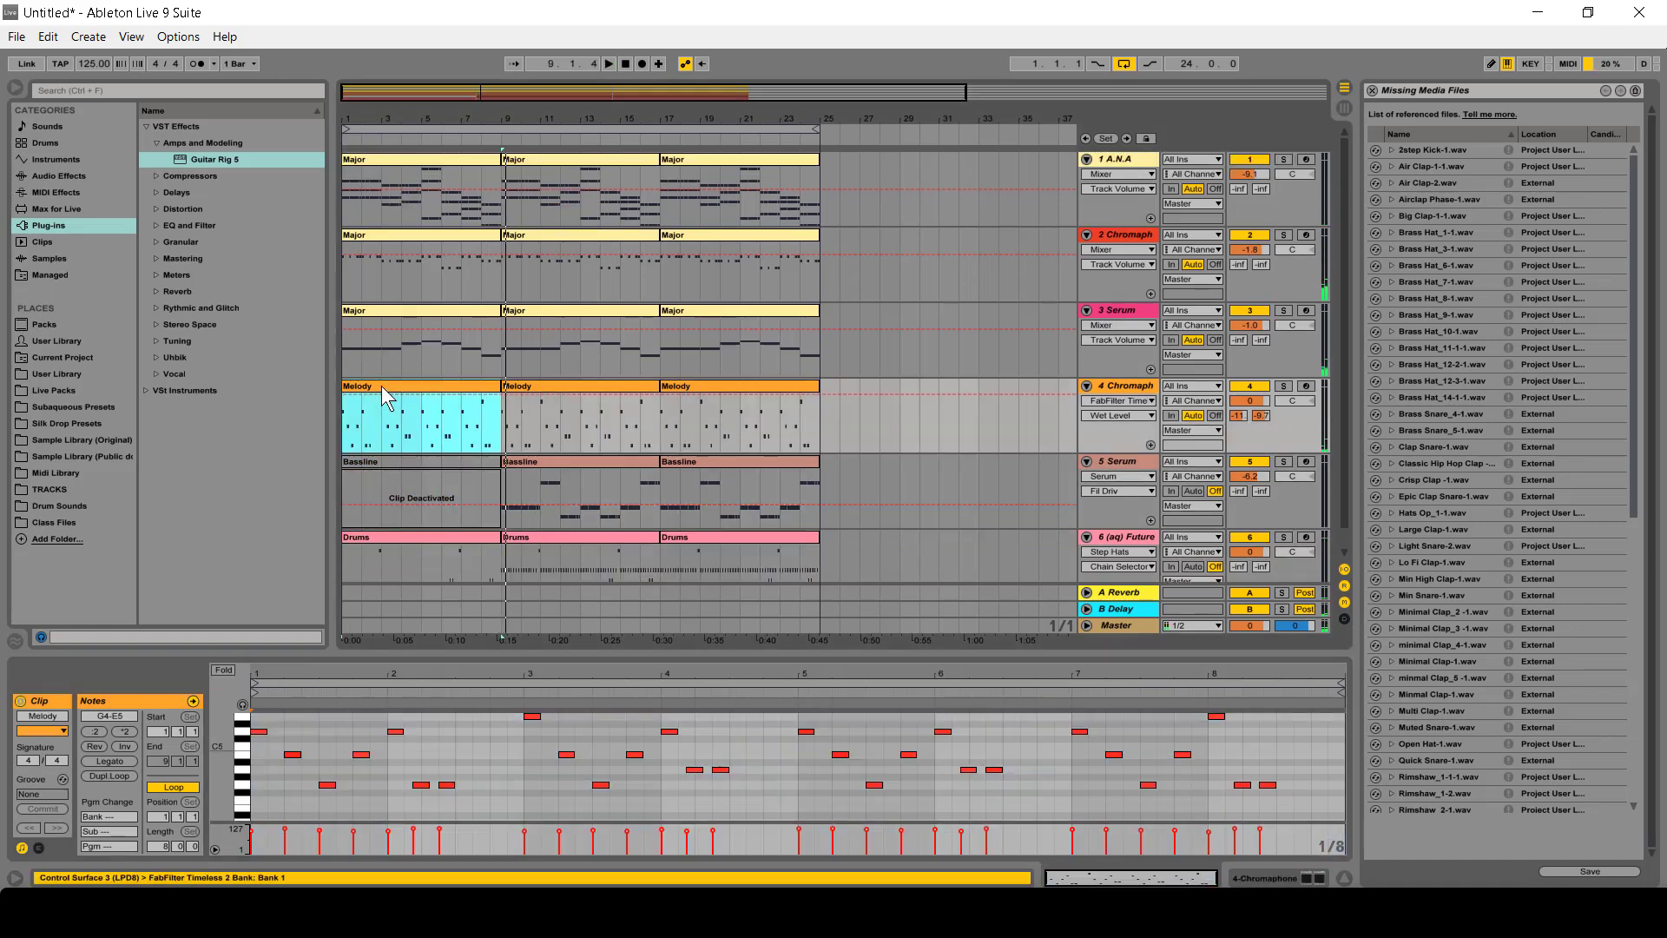
key("0")
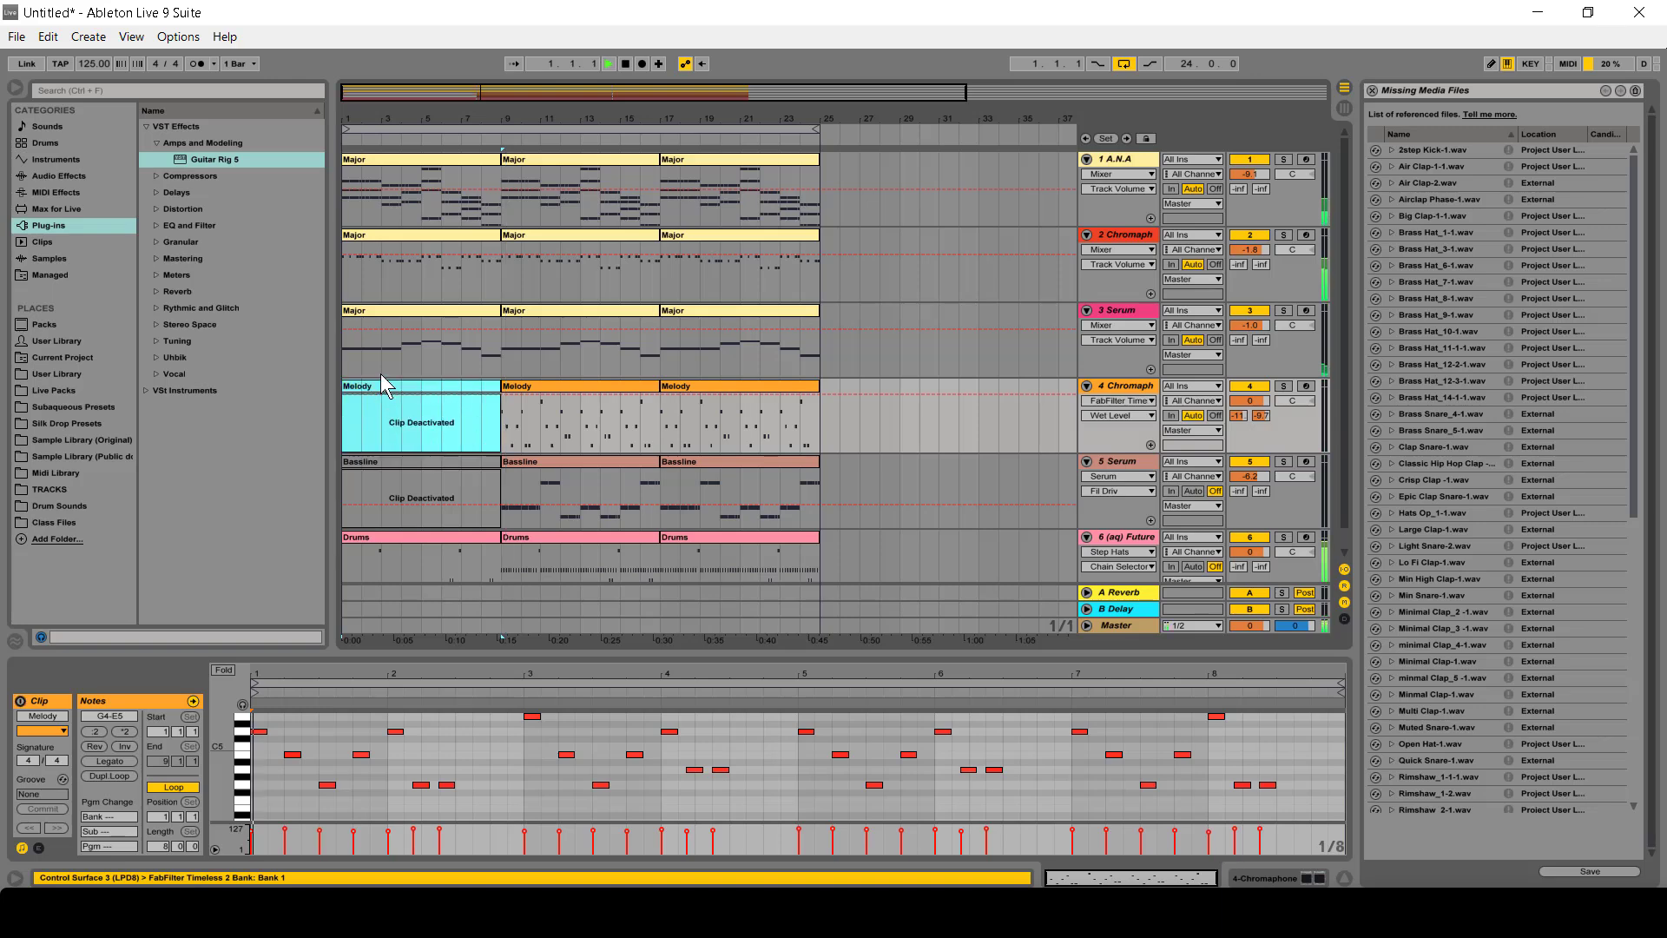
key("space")
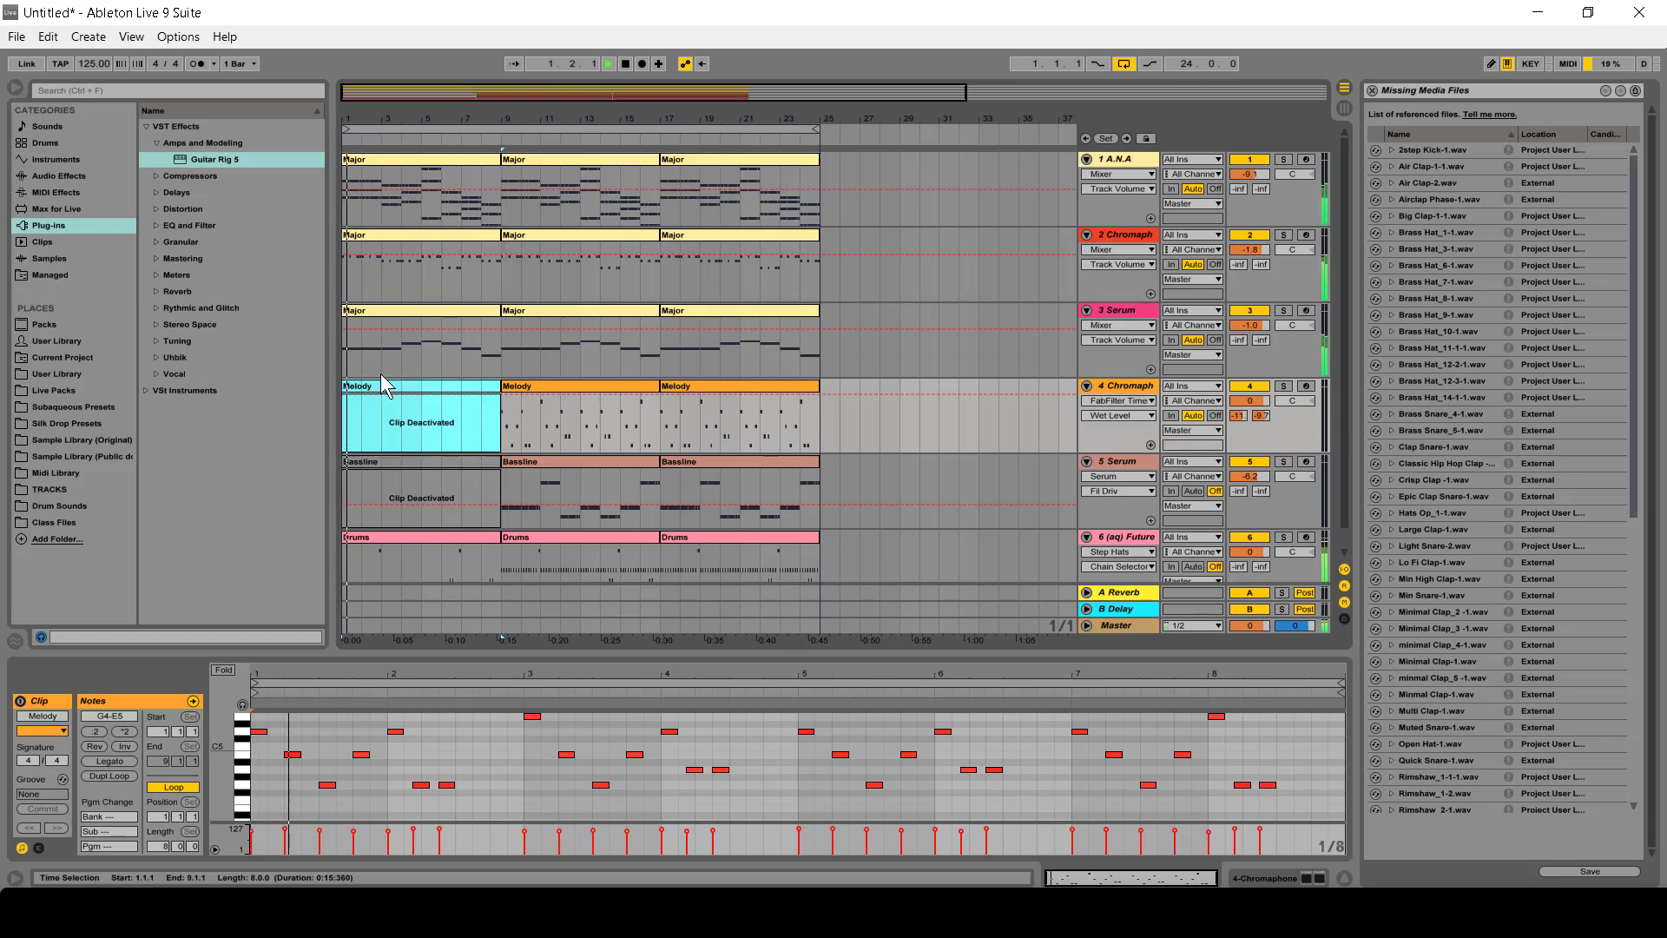
- Cut the four bars of time from 5.1.1 to 9.1.1 out of the arrangement
left_click(350, 178)
left_click(366, 234)
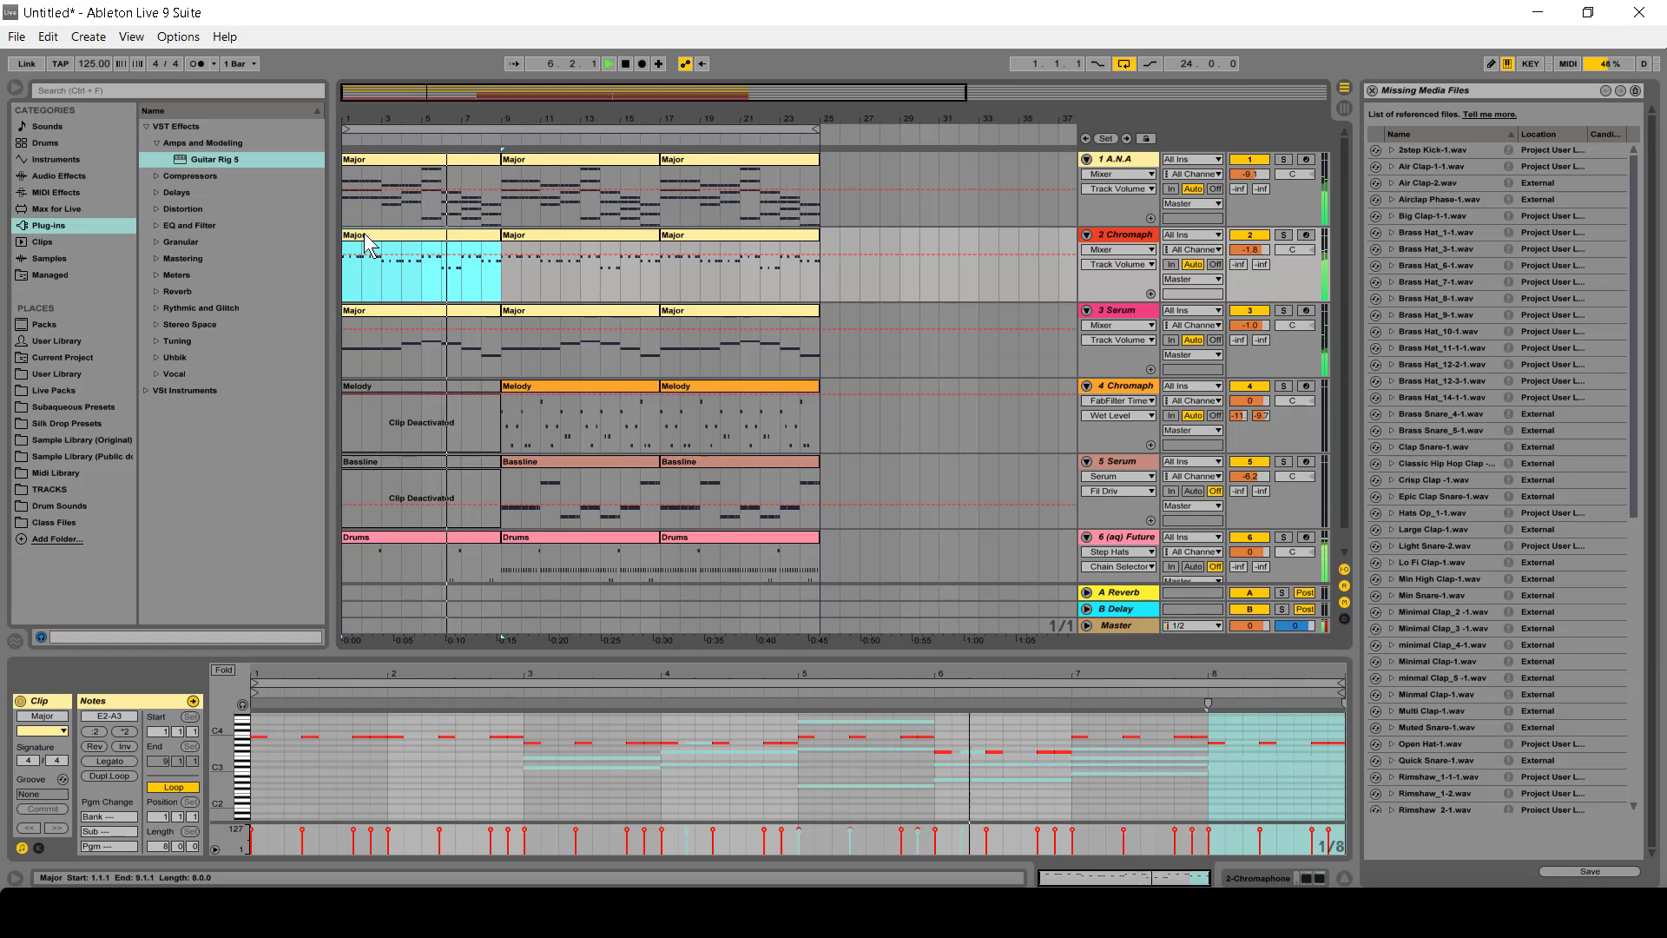
left_click_drag(499, 353, 425, 340)
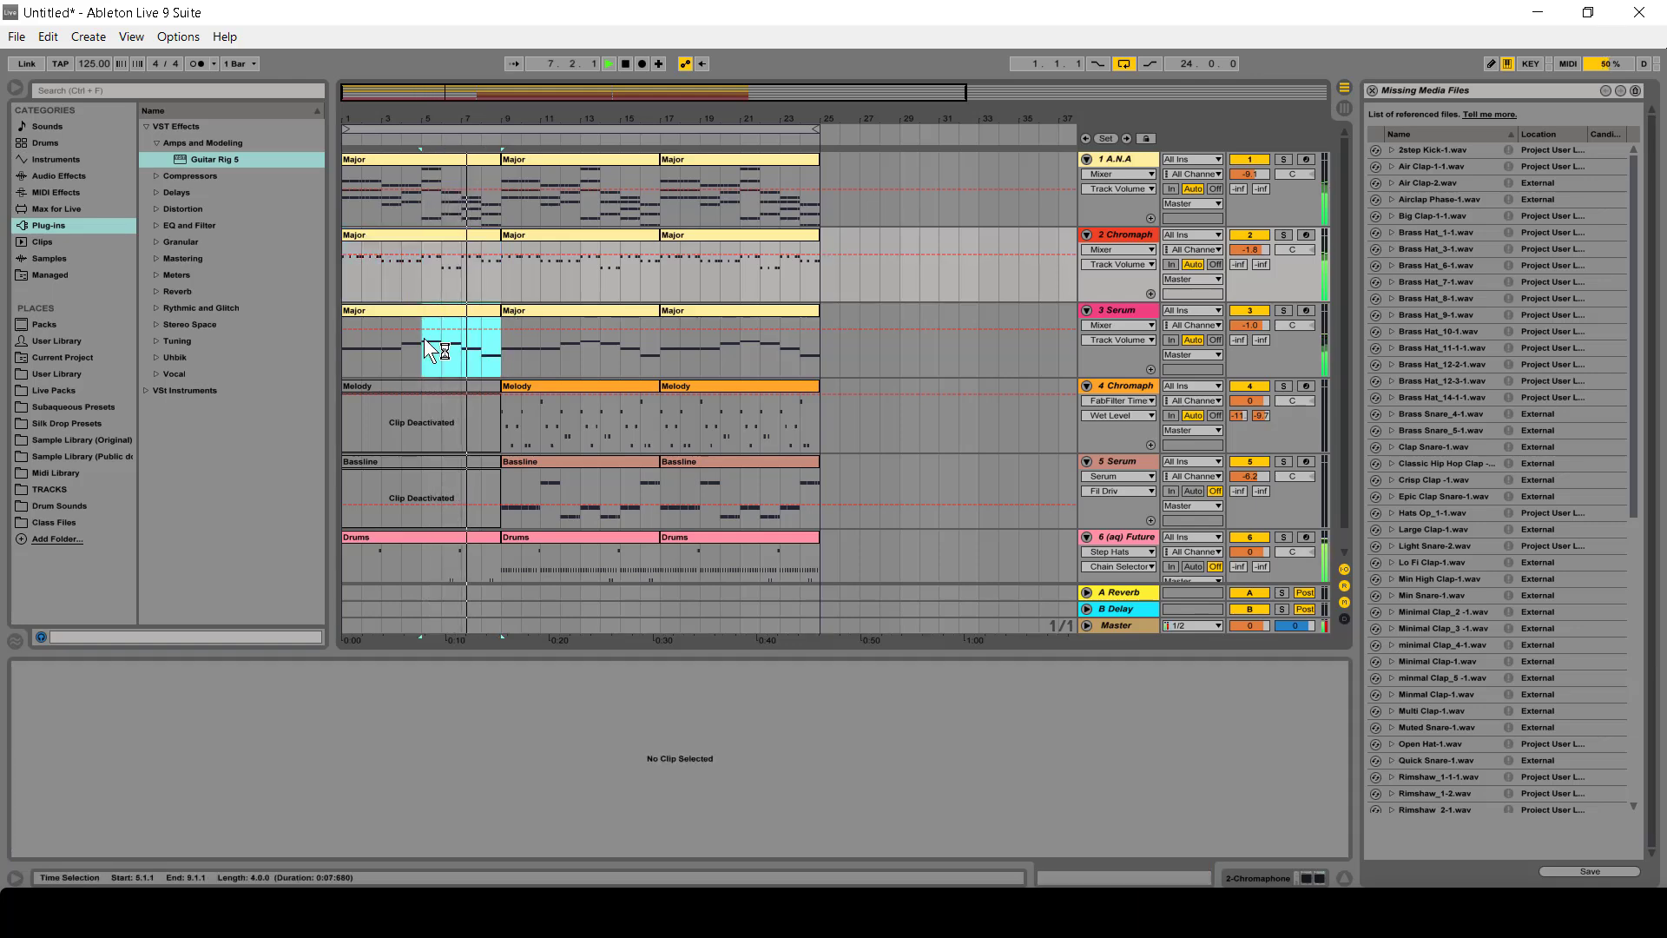
left_click(44, 36)
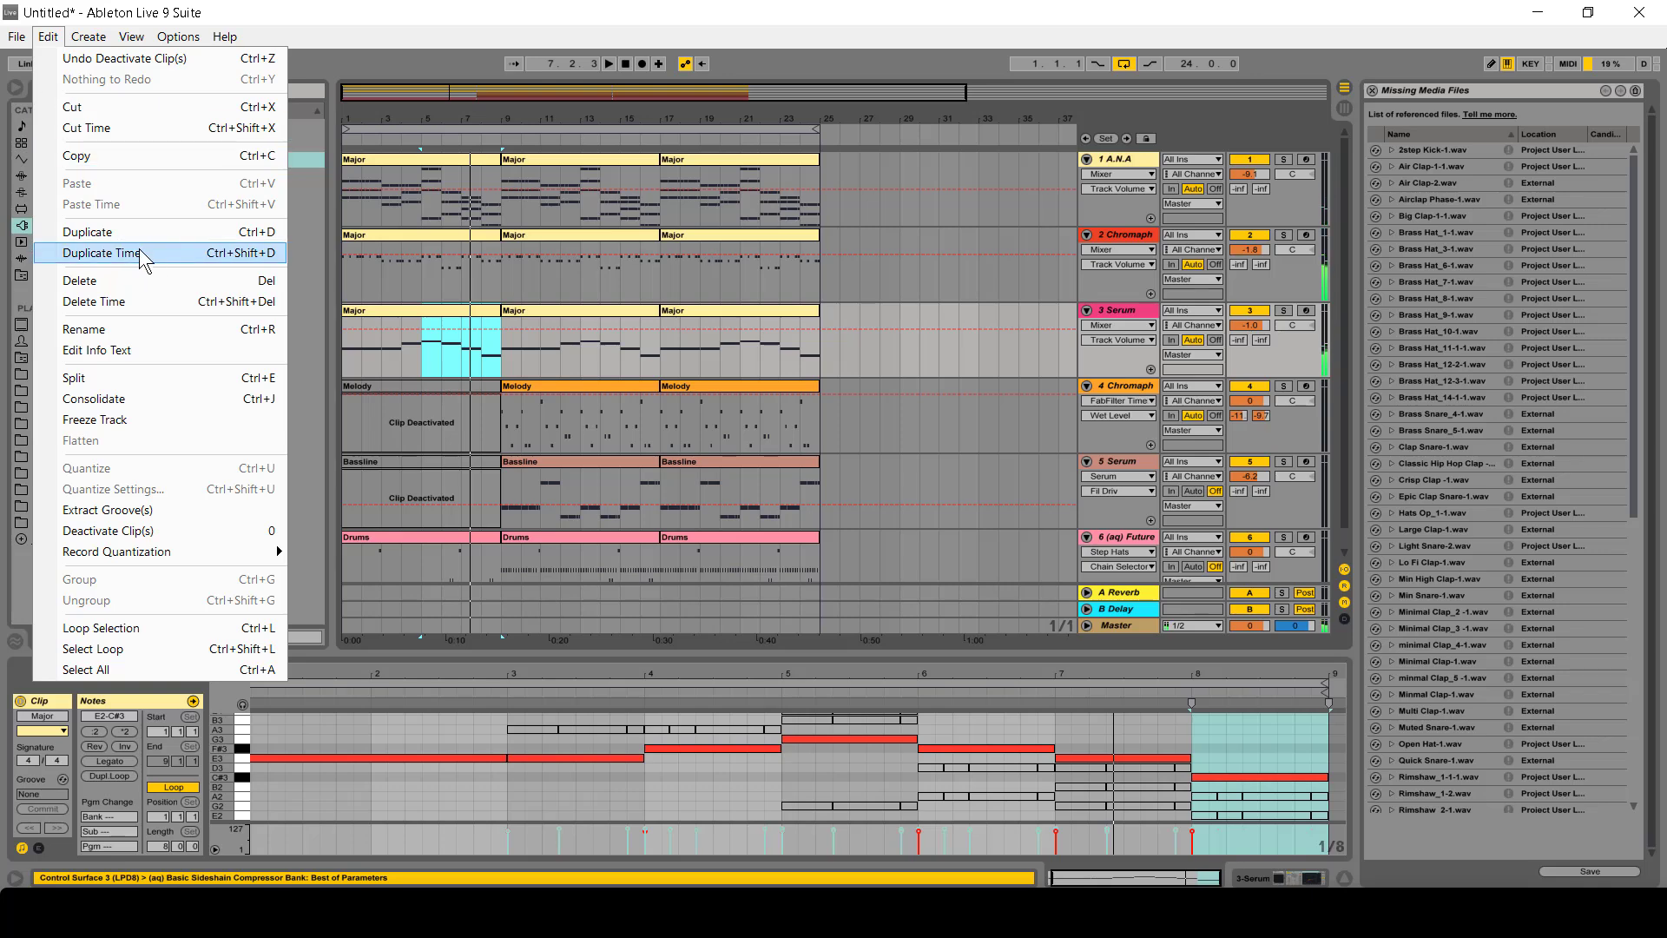
left_click(109, 128)
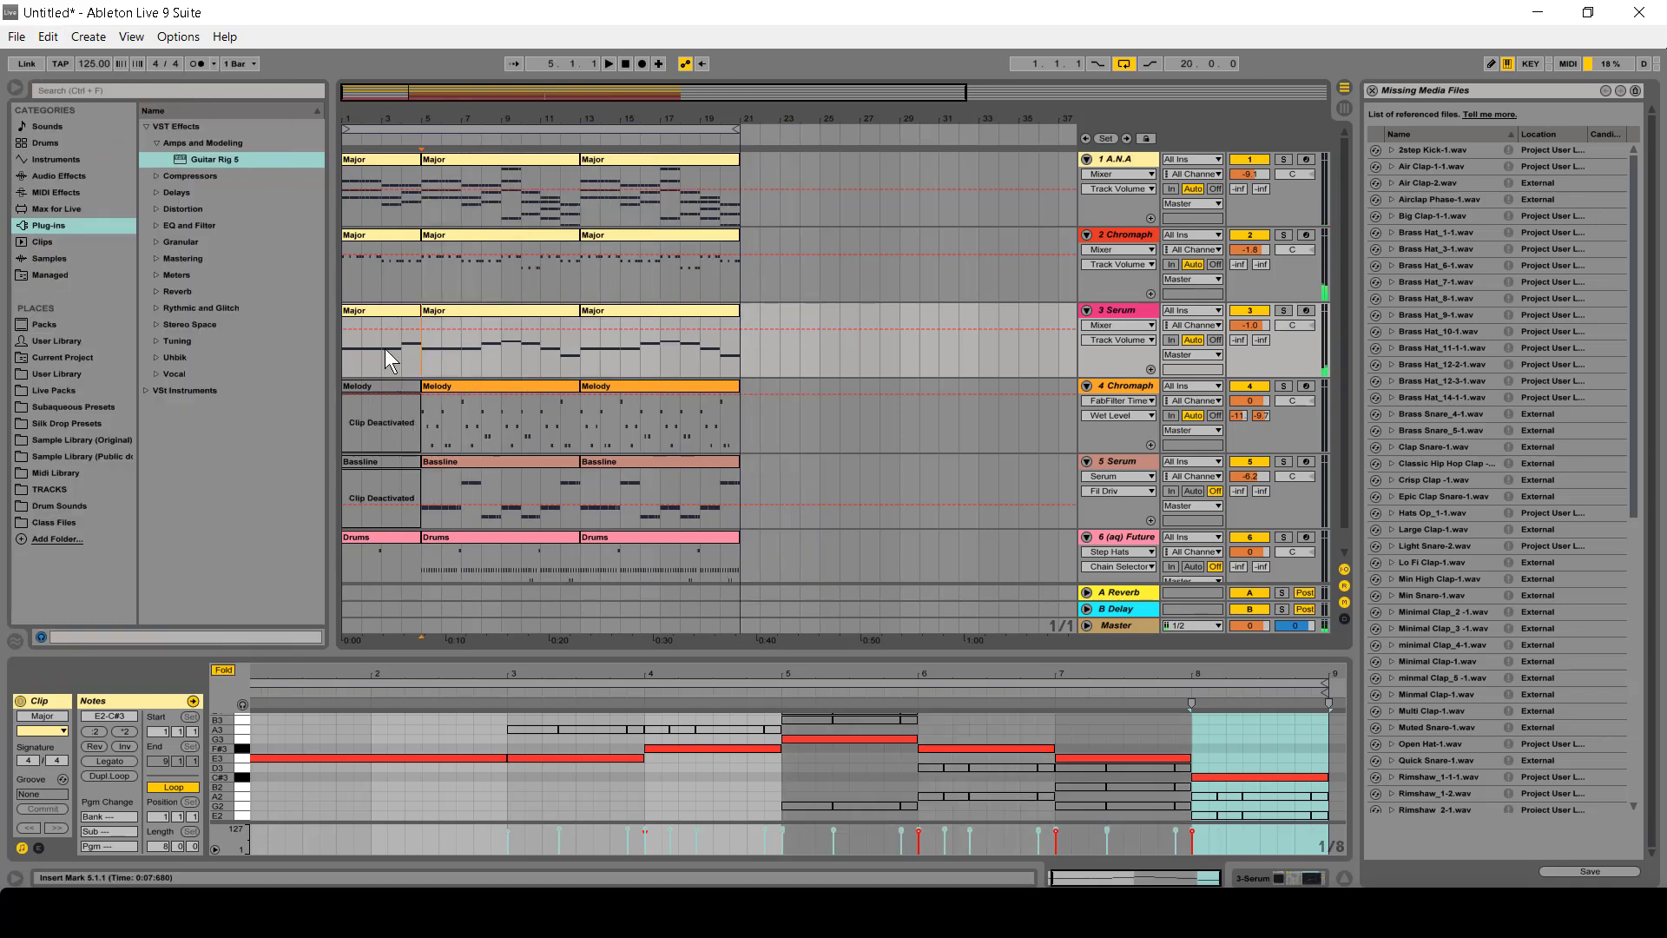
- Move the Classic Claps notes in the first Drums clip to the Open Hats row and set their velocity to 68
left_click_drag(416, 345, 358, 328)
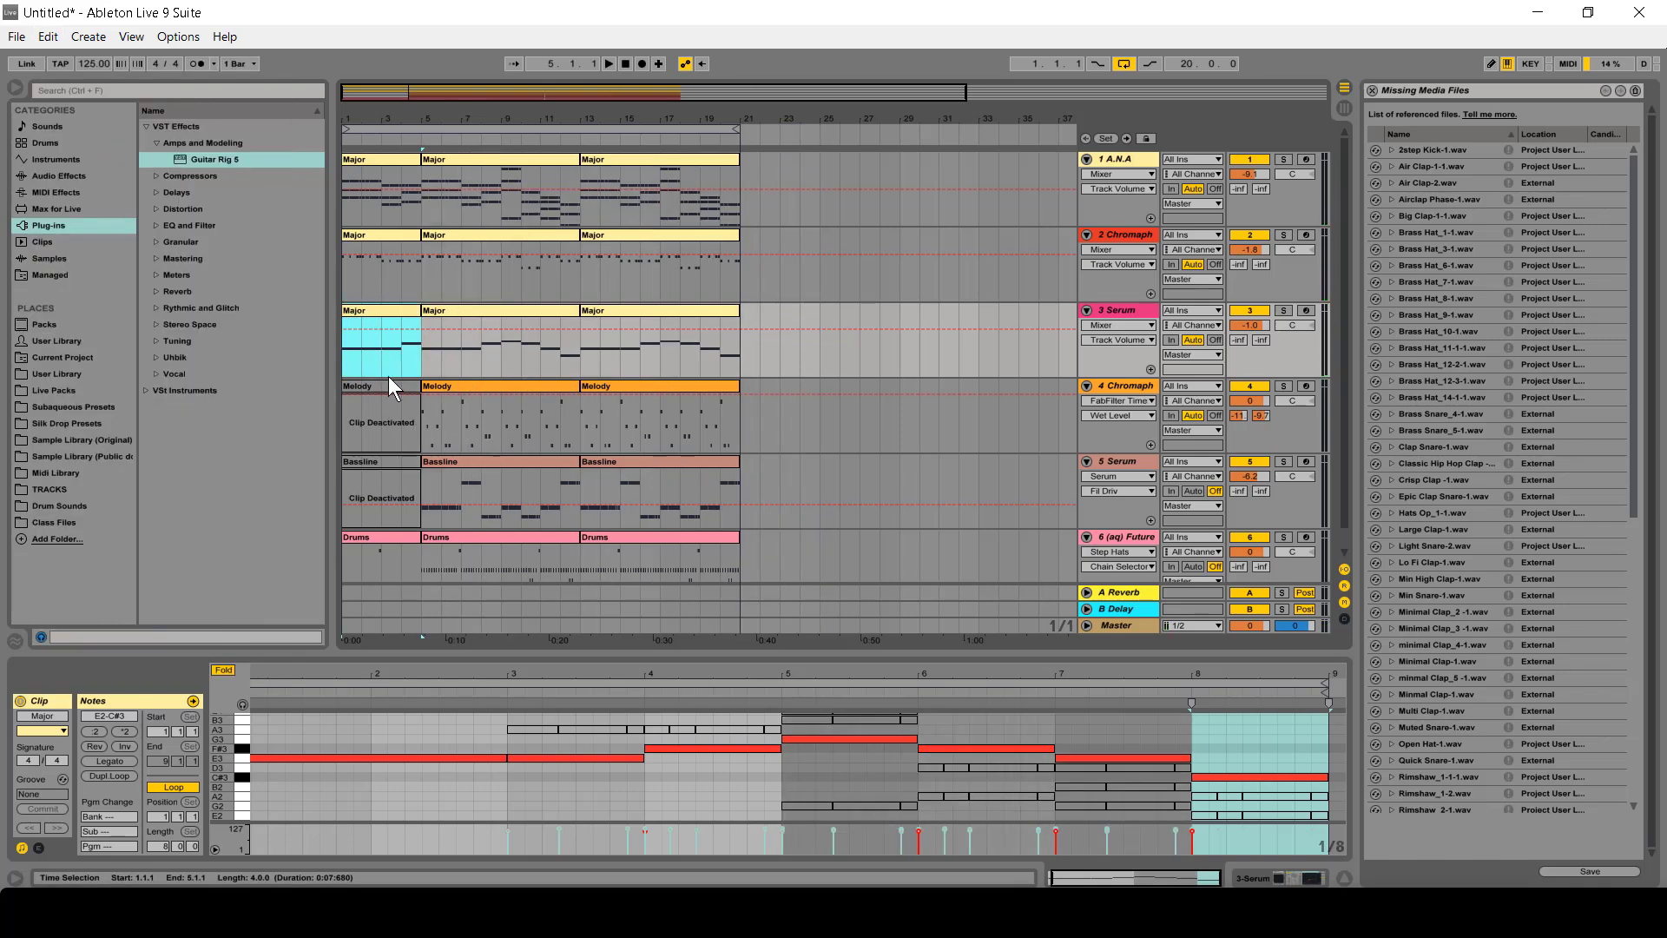
left_click_drag(514, 368, 587, 356)
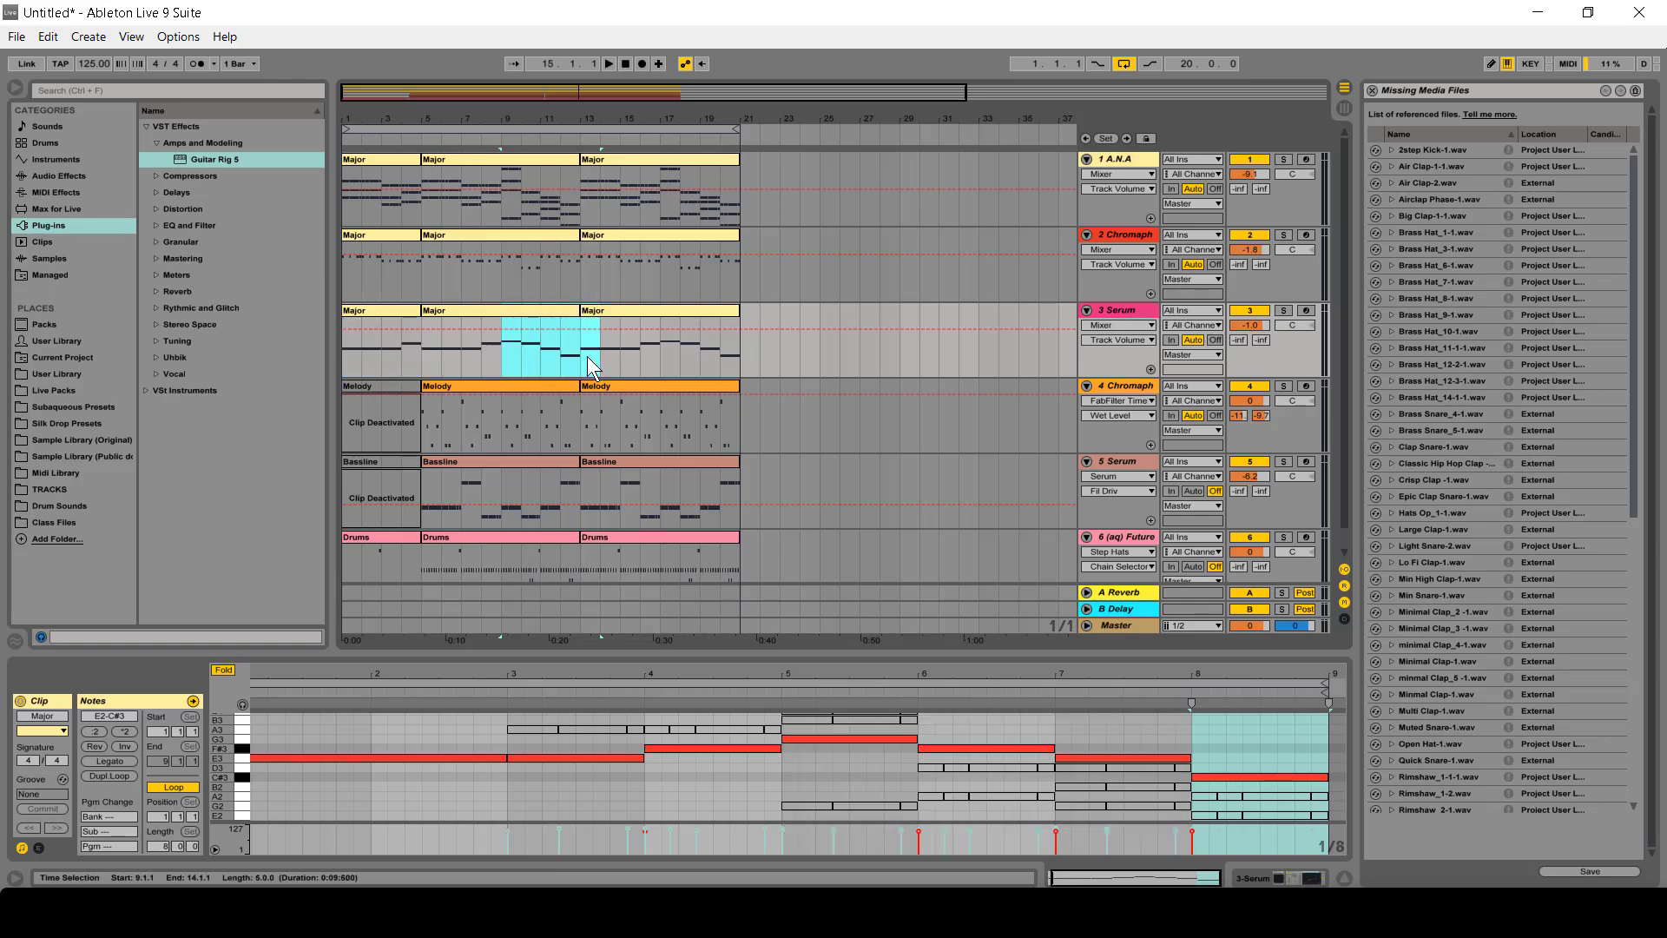
left_click(384, 311)
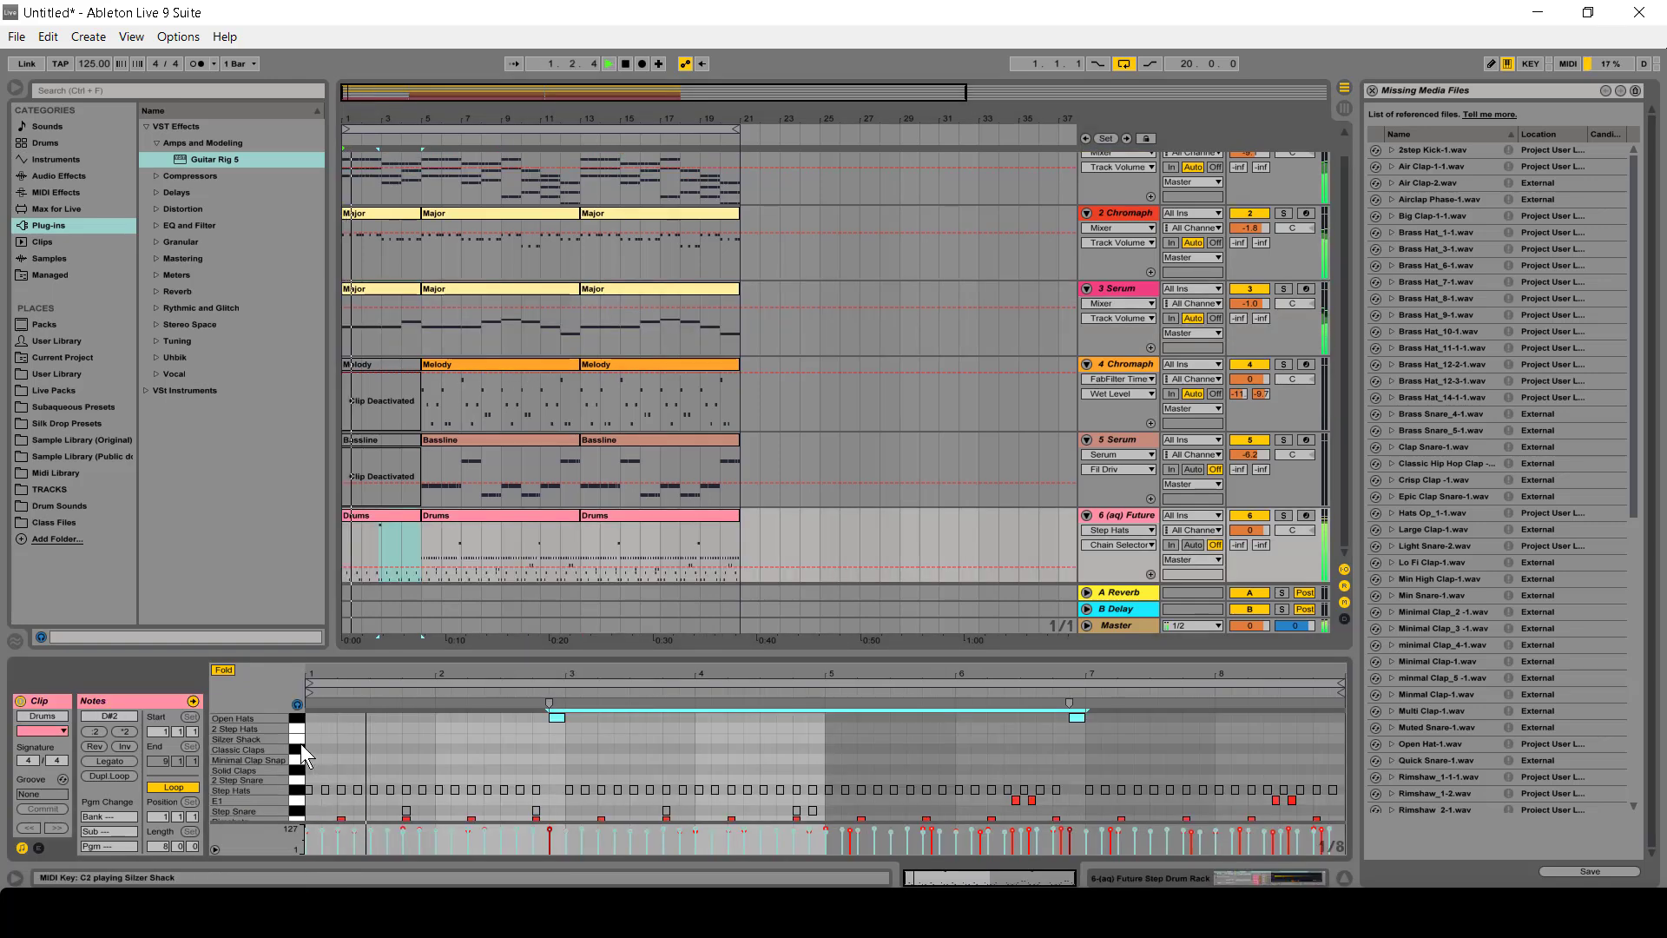
left_click(388, 508)
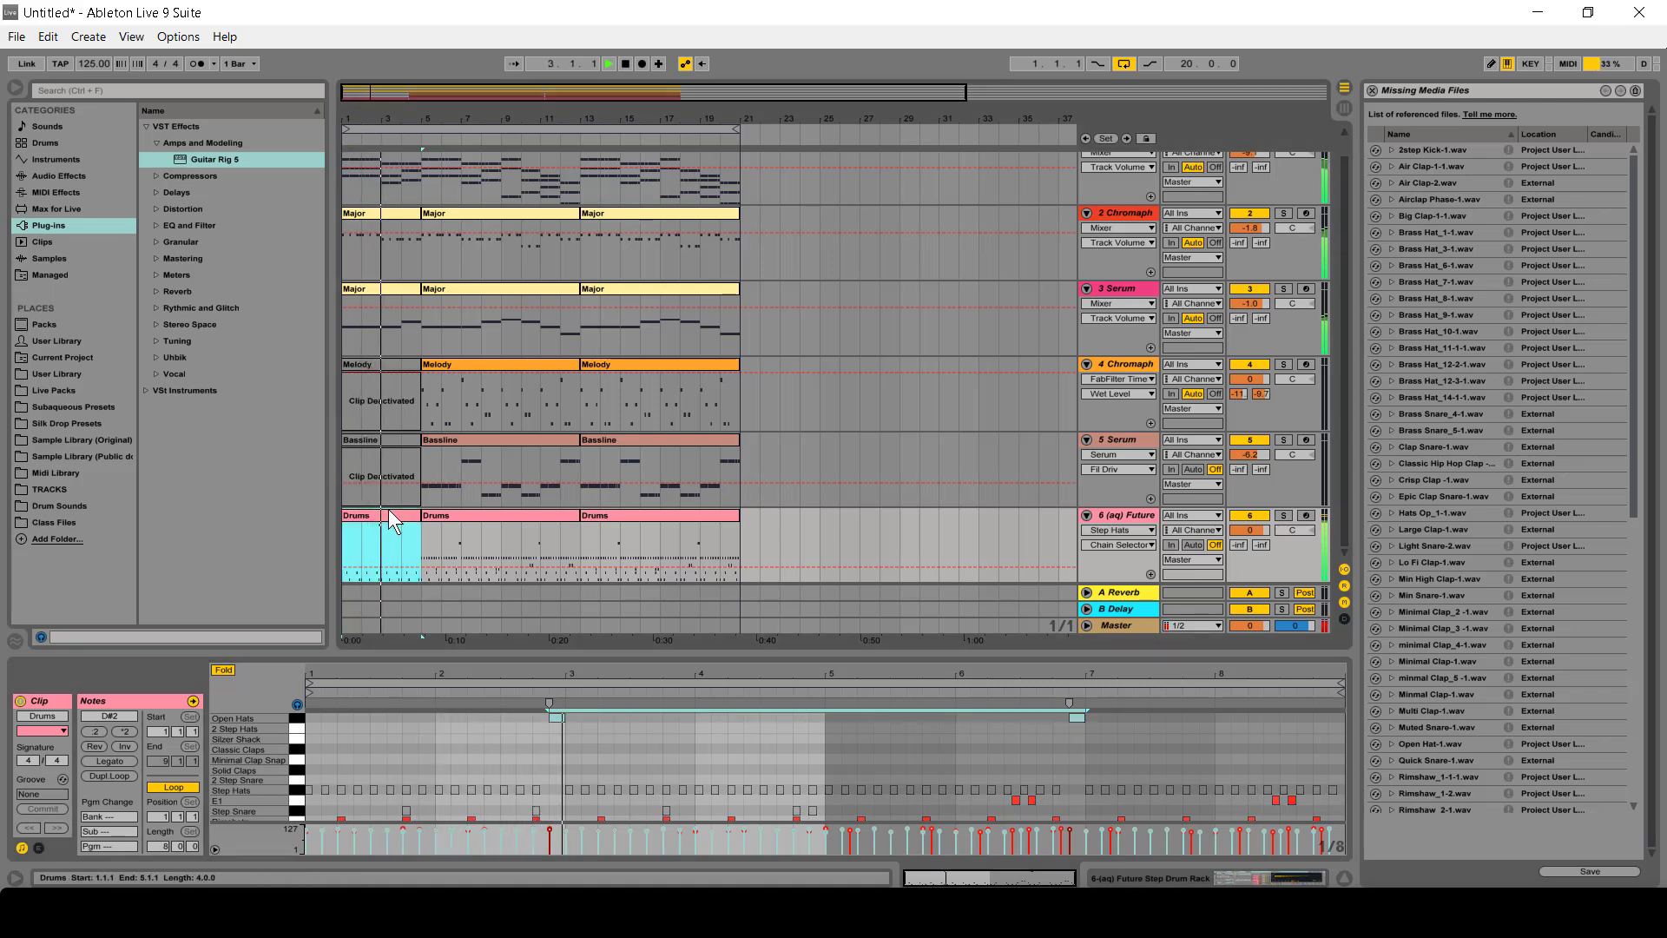
left_click(549, 830)
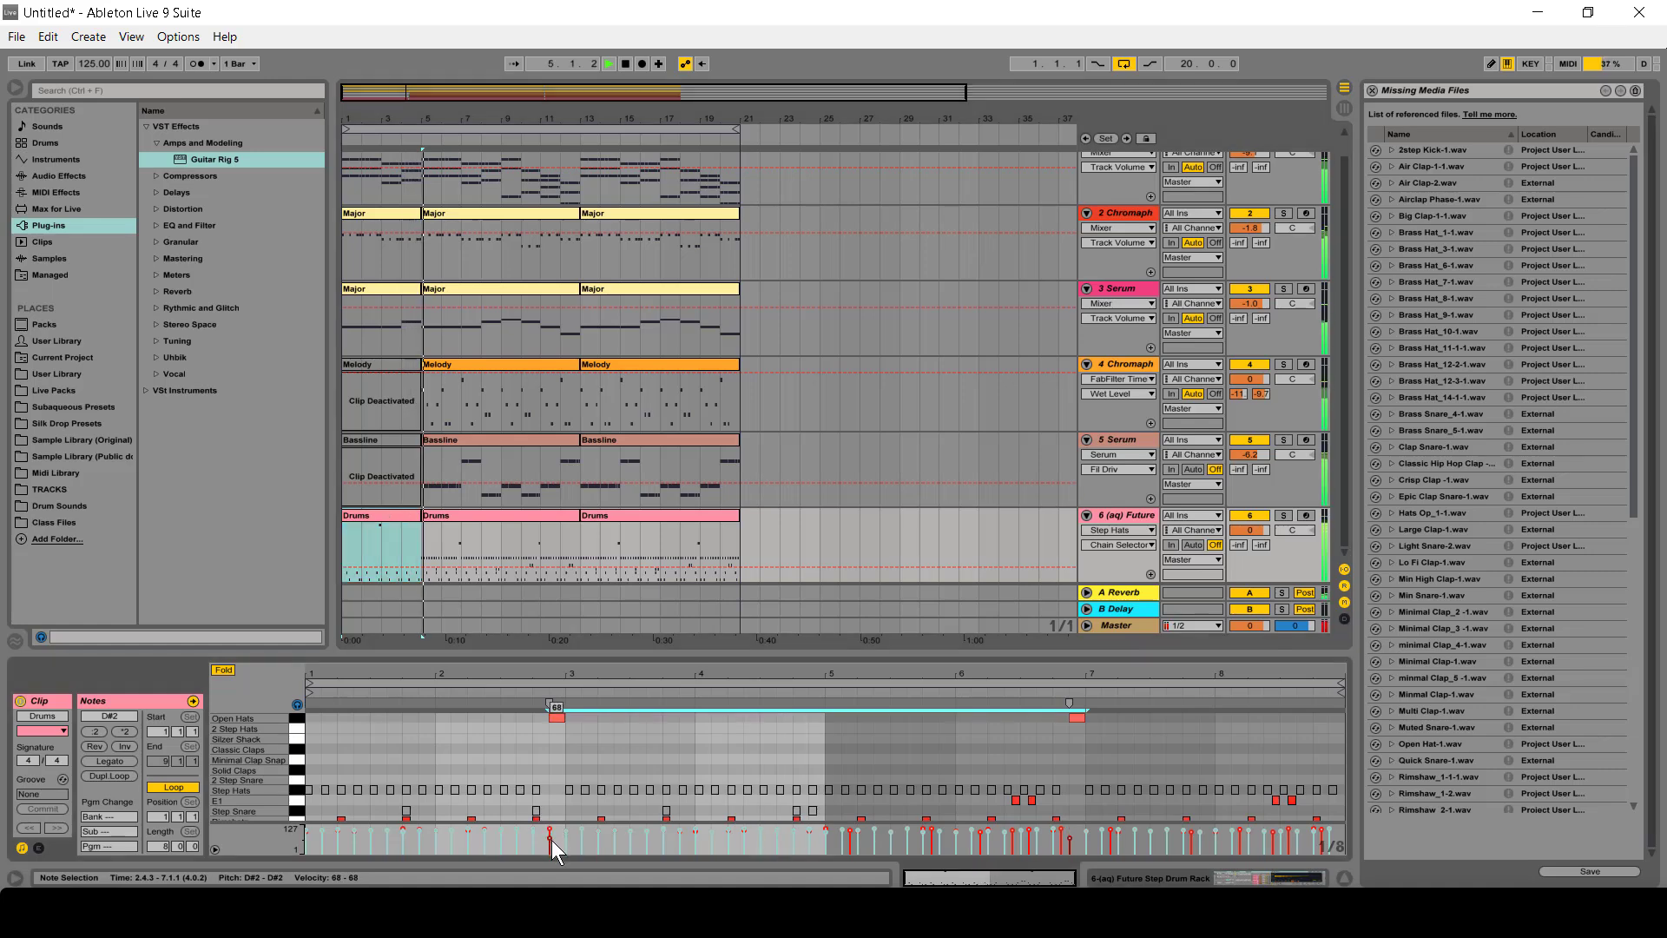
scroll(451, 536, "up", 1)
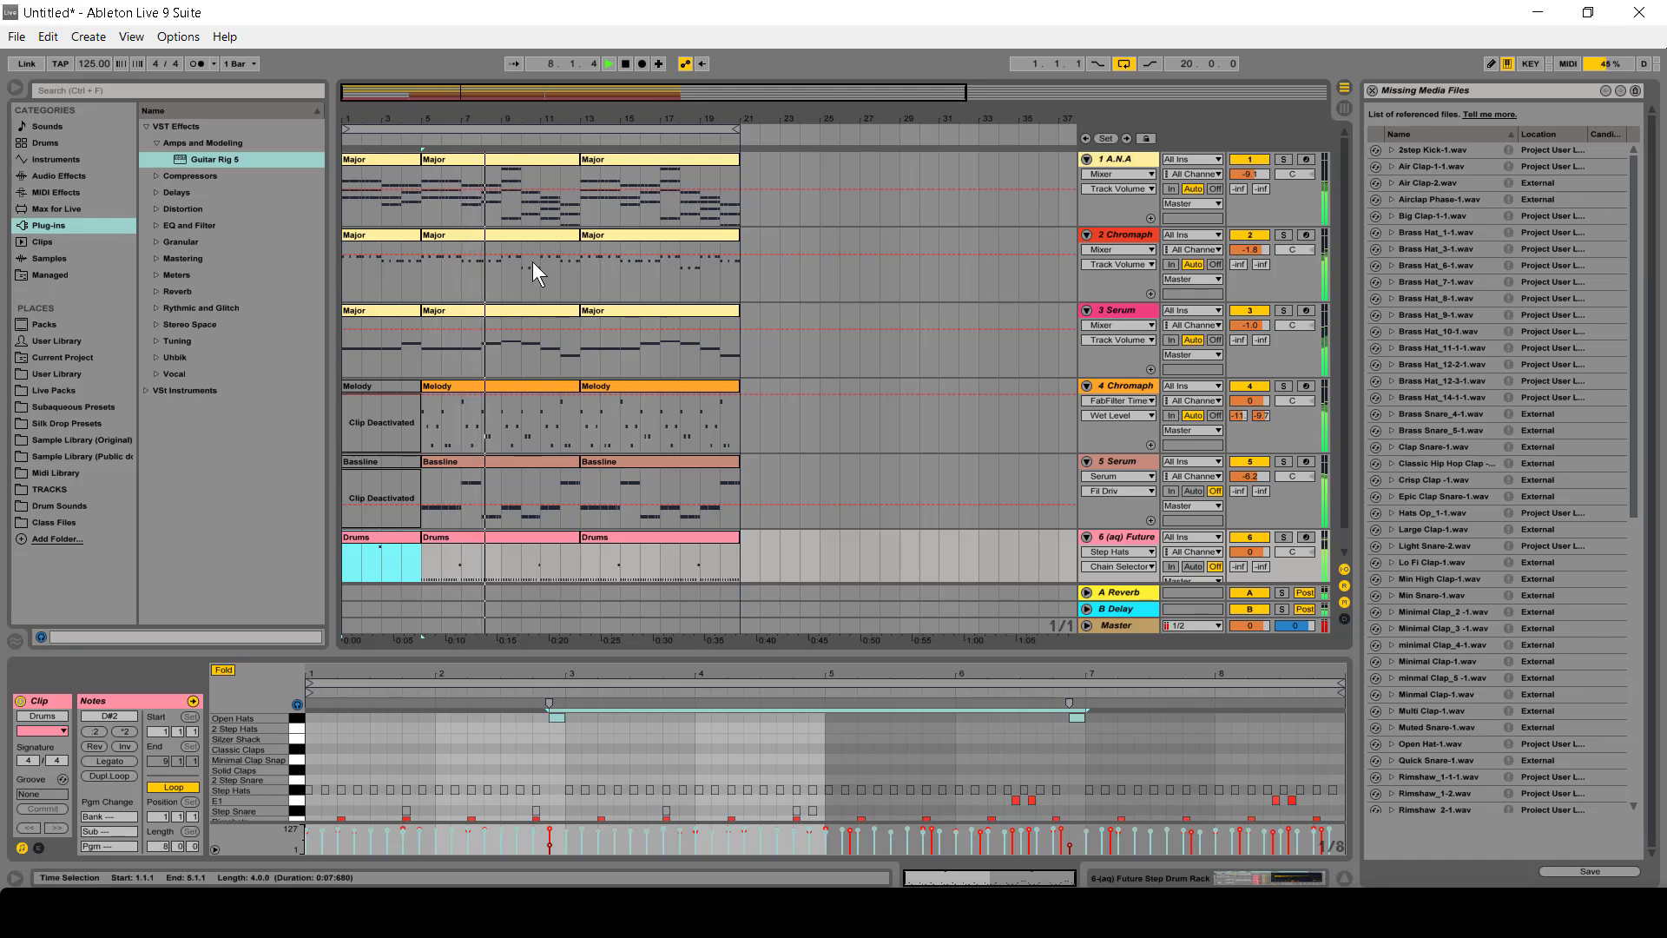
- Deactivate the last Major clips, starting at bar 13, on tracks 1, 2 and 3
left_click(537, 392)
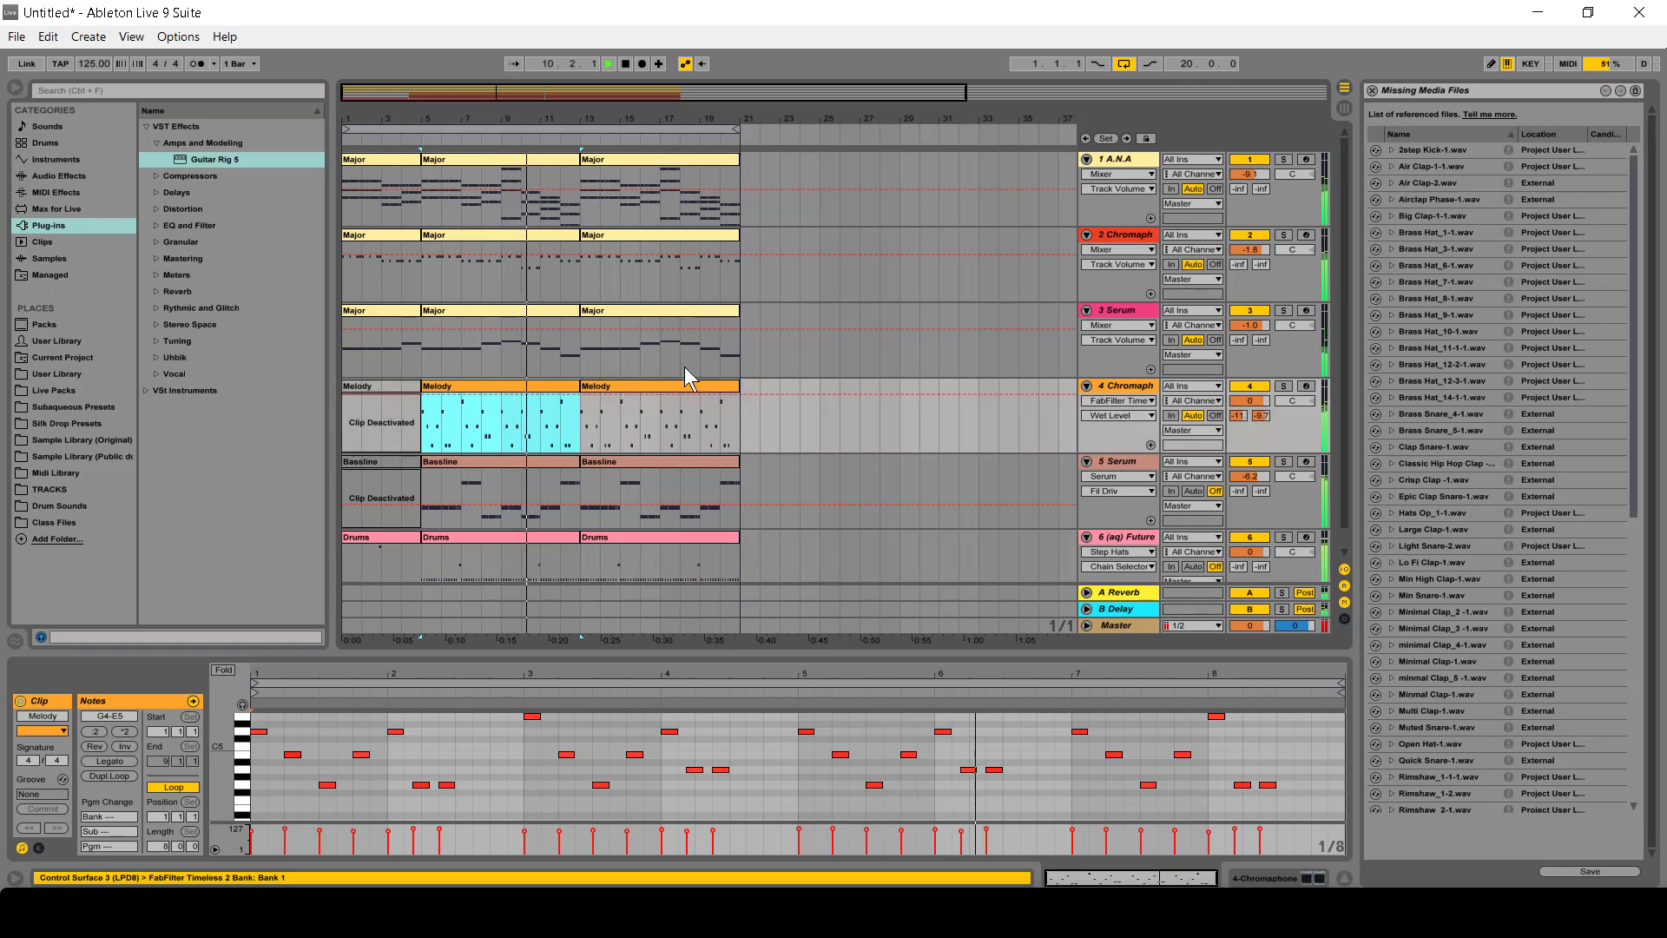
left_click(636, 170)
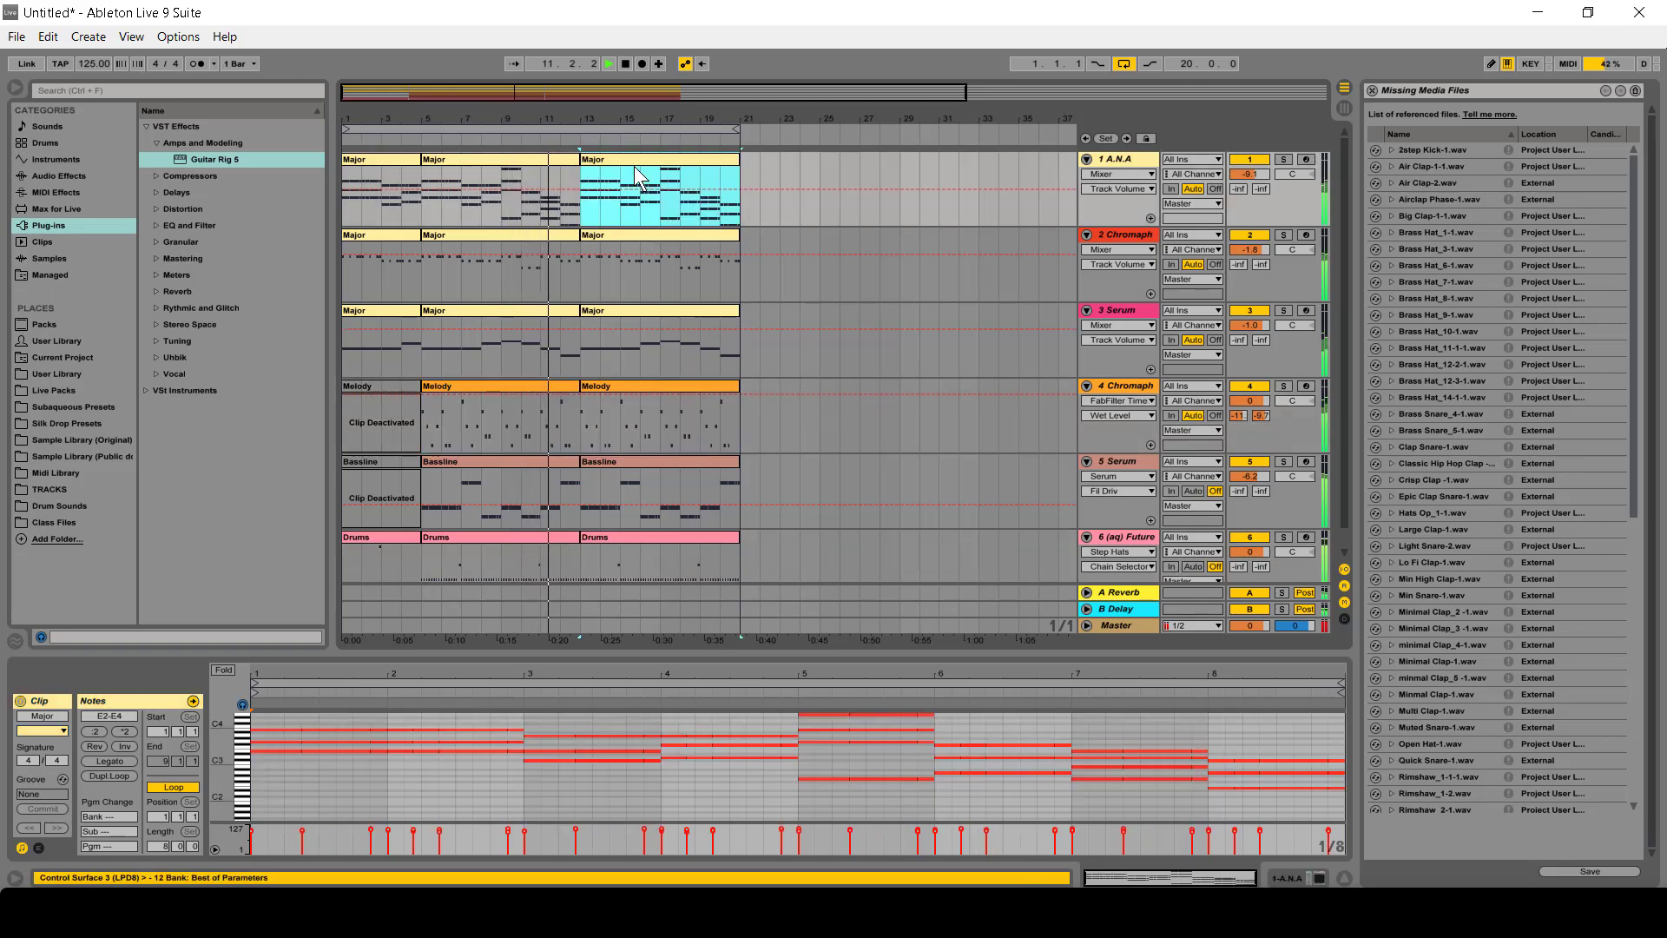
key("0")
left_click(654, 245)
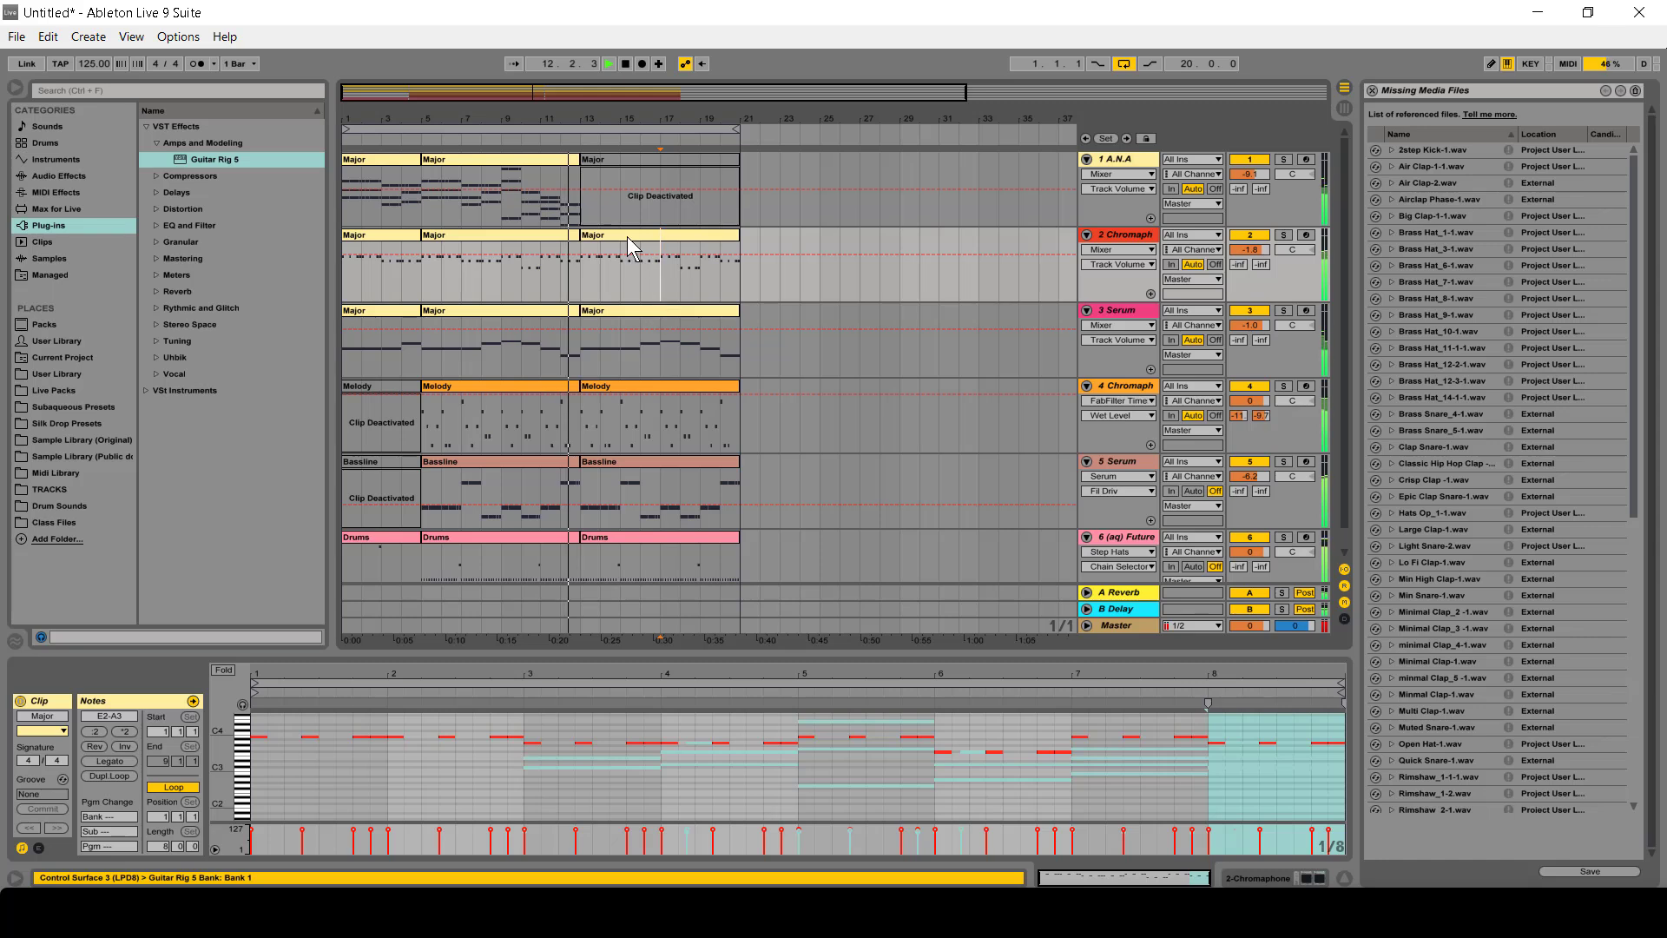
left_click(629, 238)
key("0")
left_click(629, 311)
key("0")
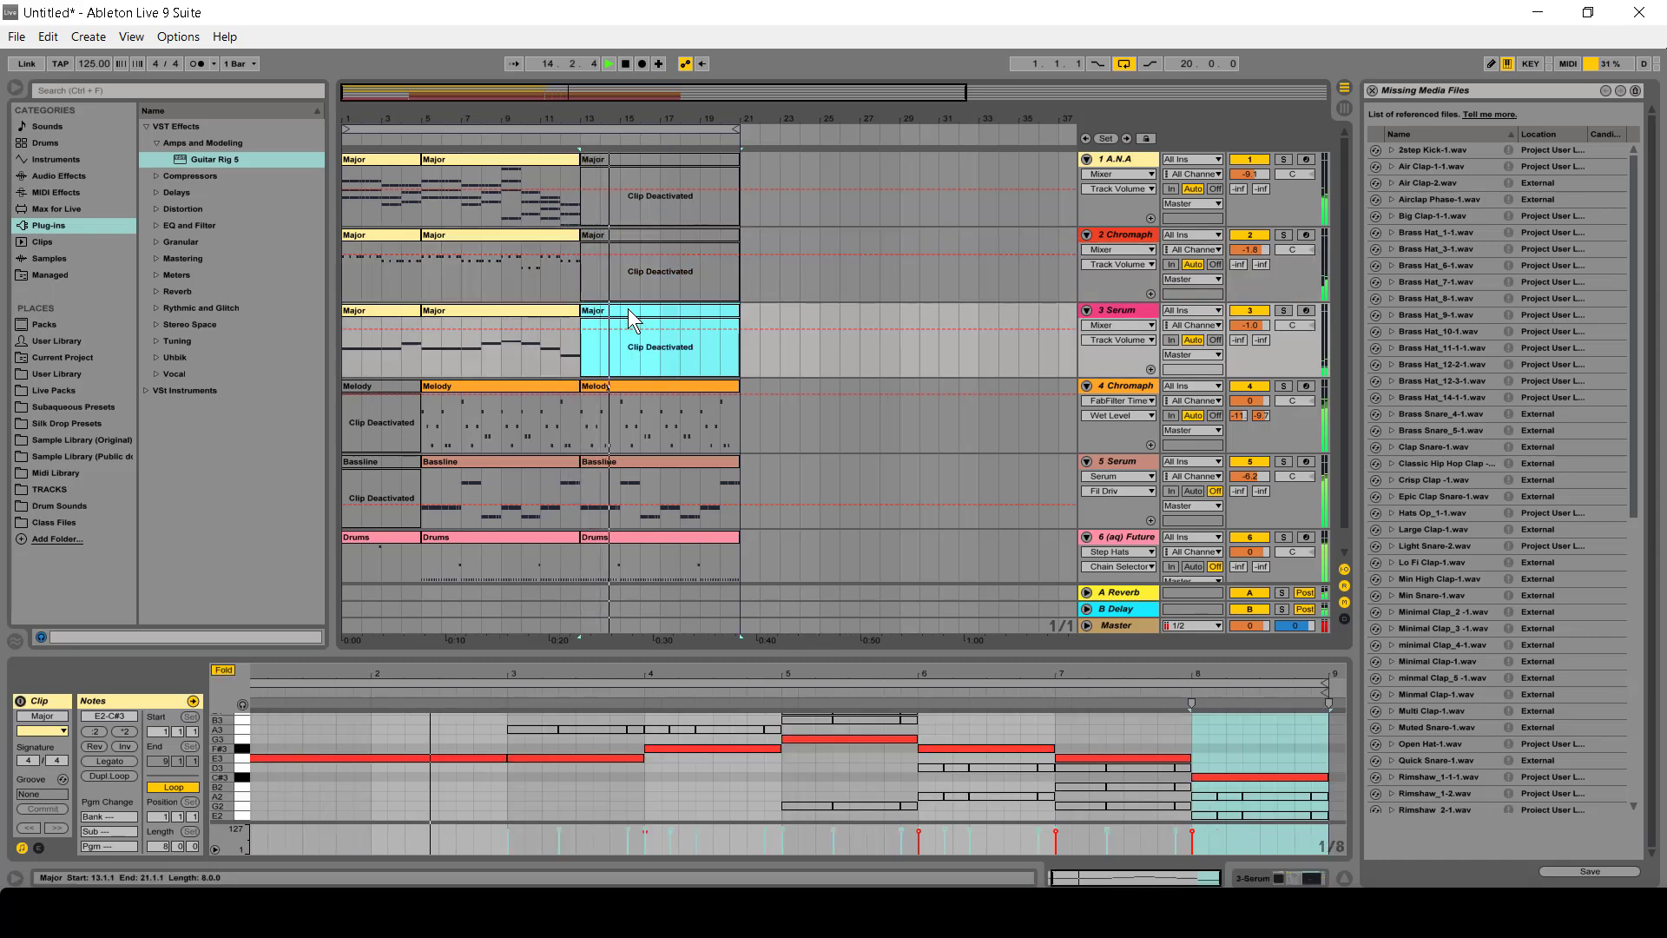
- Fold tracks 4, 5 and 6 in the arrangement and stop playback
scroll(628, 309, "down", 1)
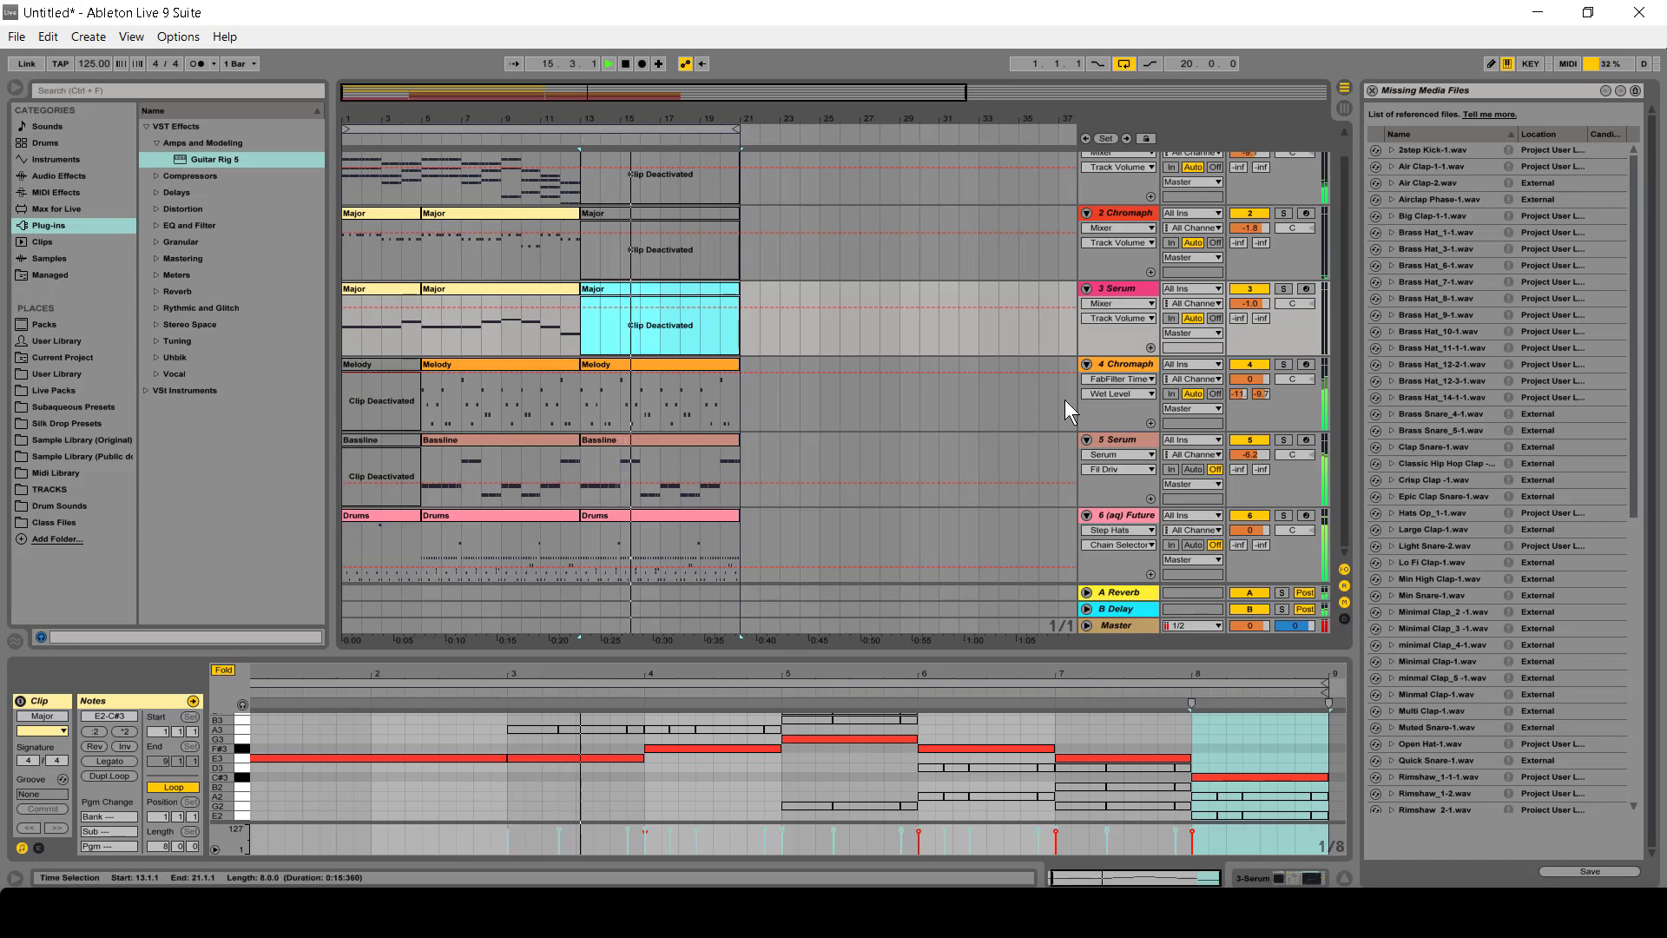
left_click(1087, 516)
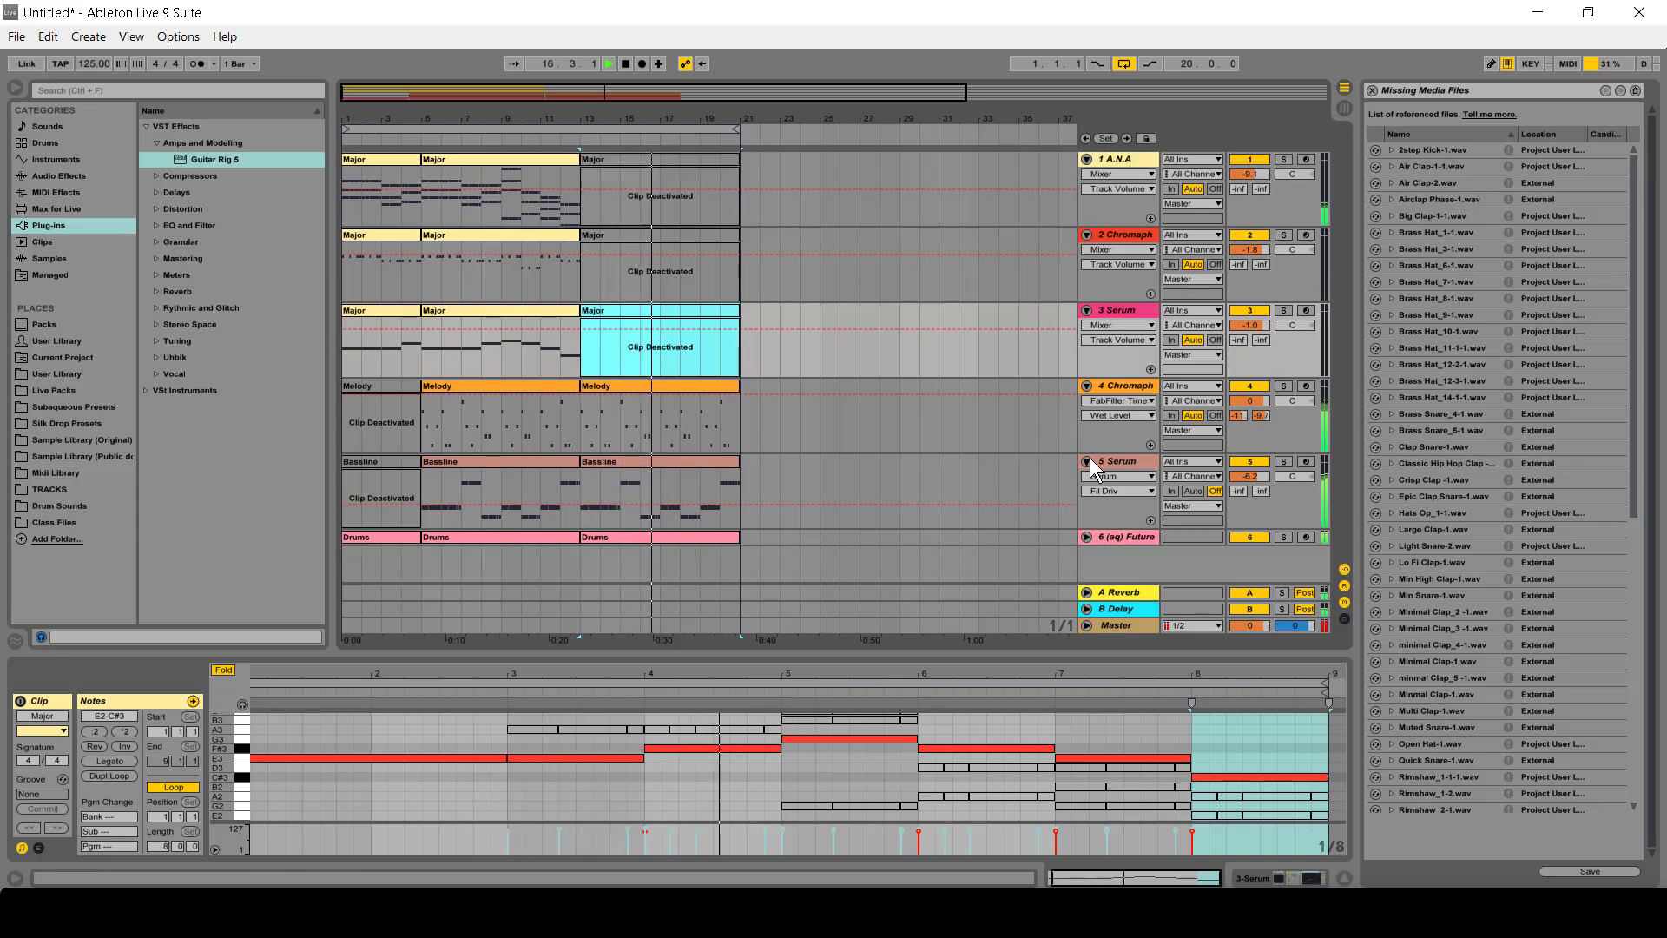
left_click(1086, 461)
left_click(1086, 386)
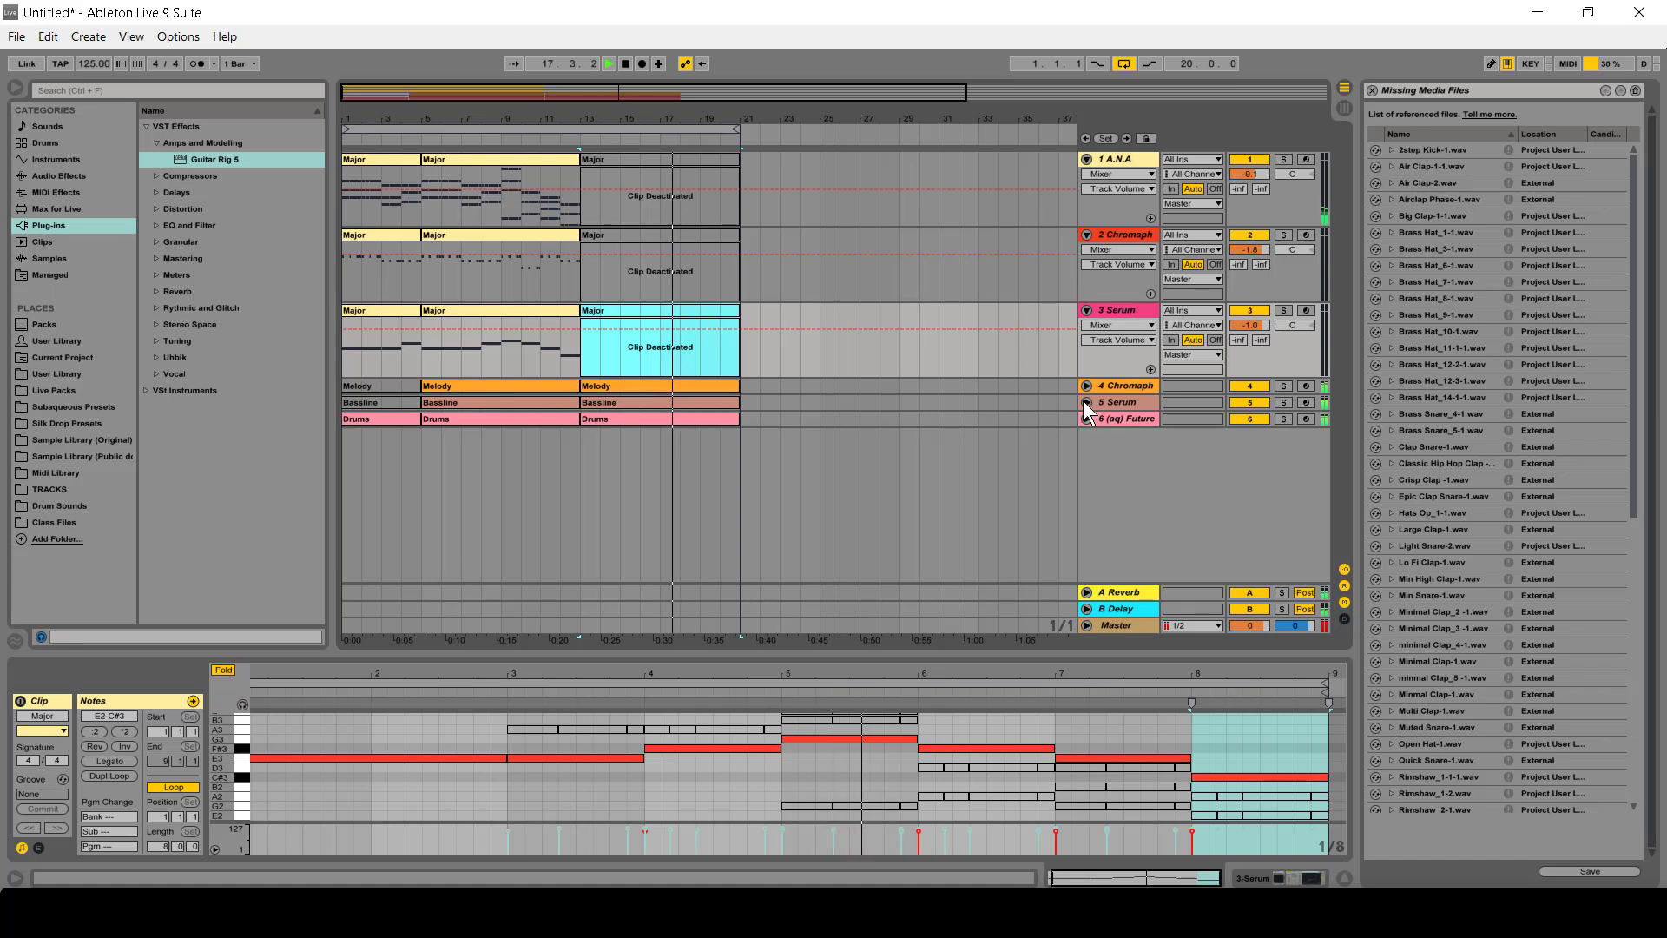
key("space")
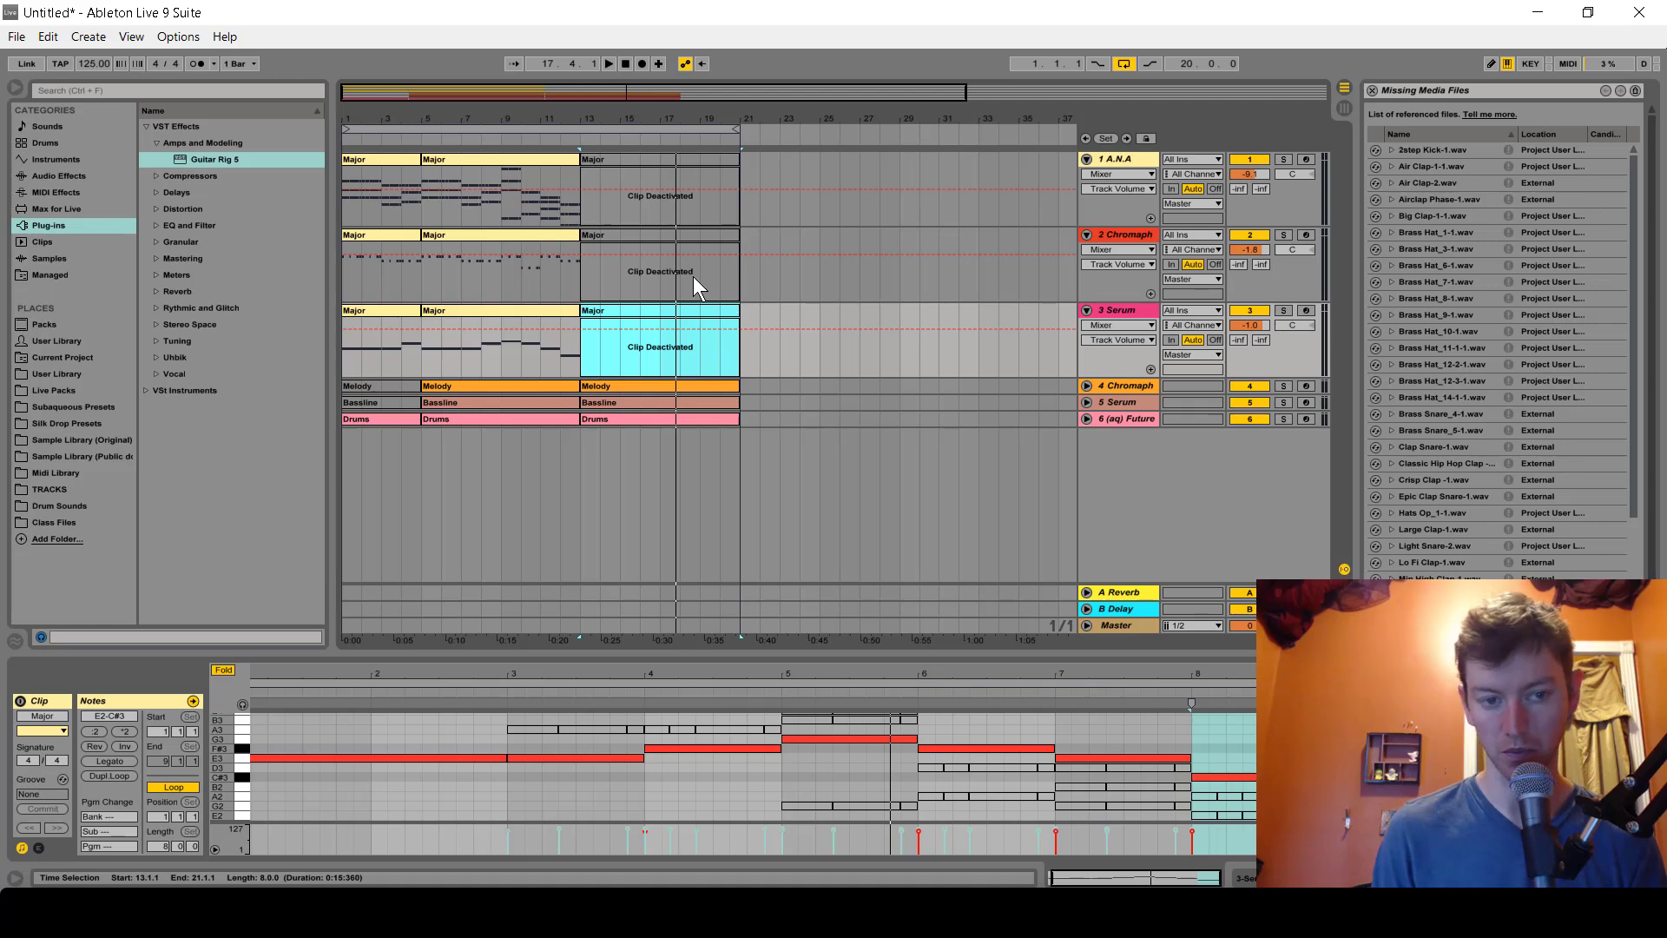
- Select the second Major clip on track 1, then switch to Odesi and review the chord and melody notes
left_click(531, 158)
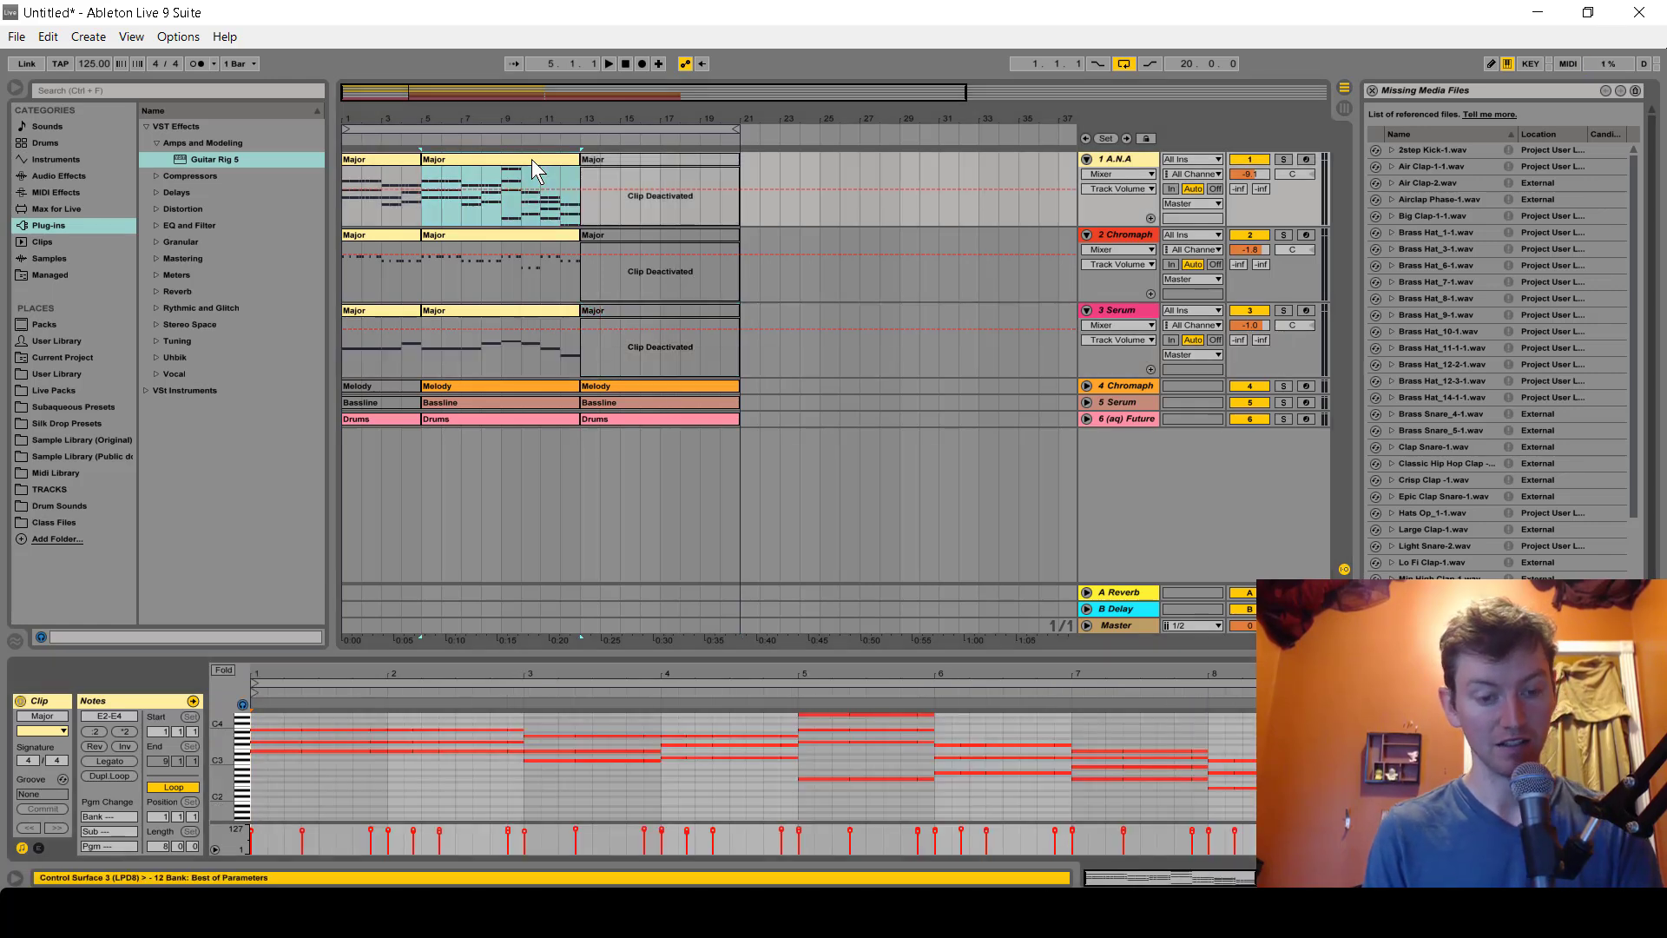
key("alt+Tab")
key("alt+Tab")
key("alt+Tab")
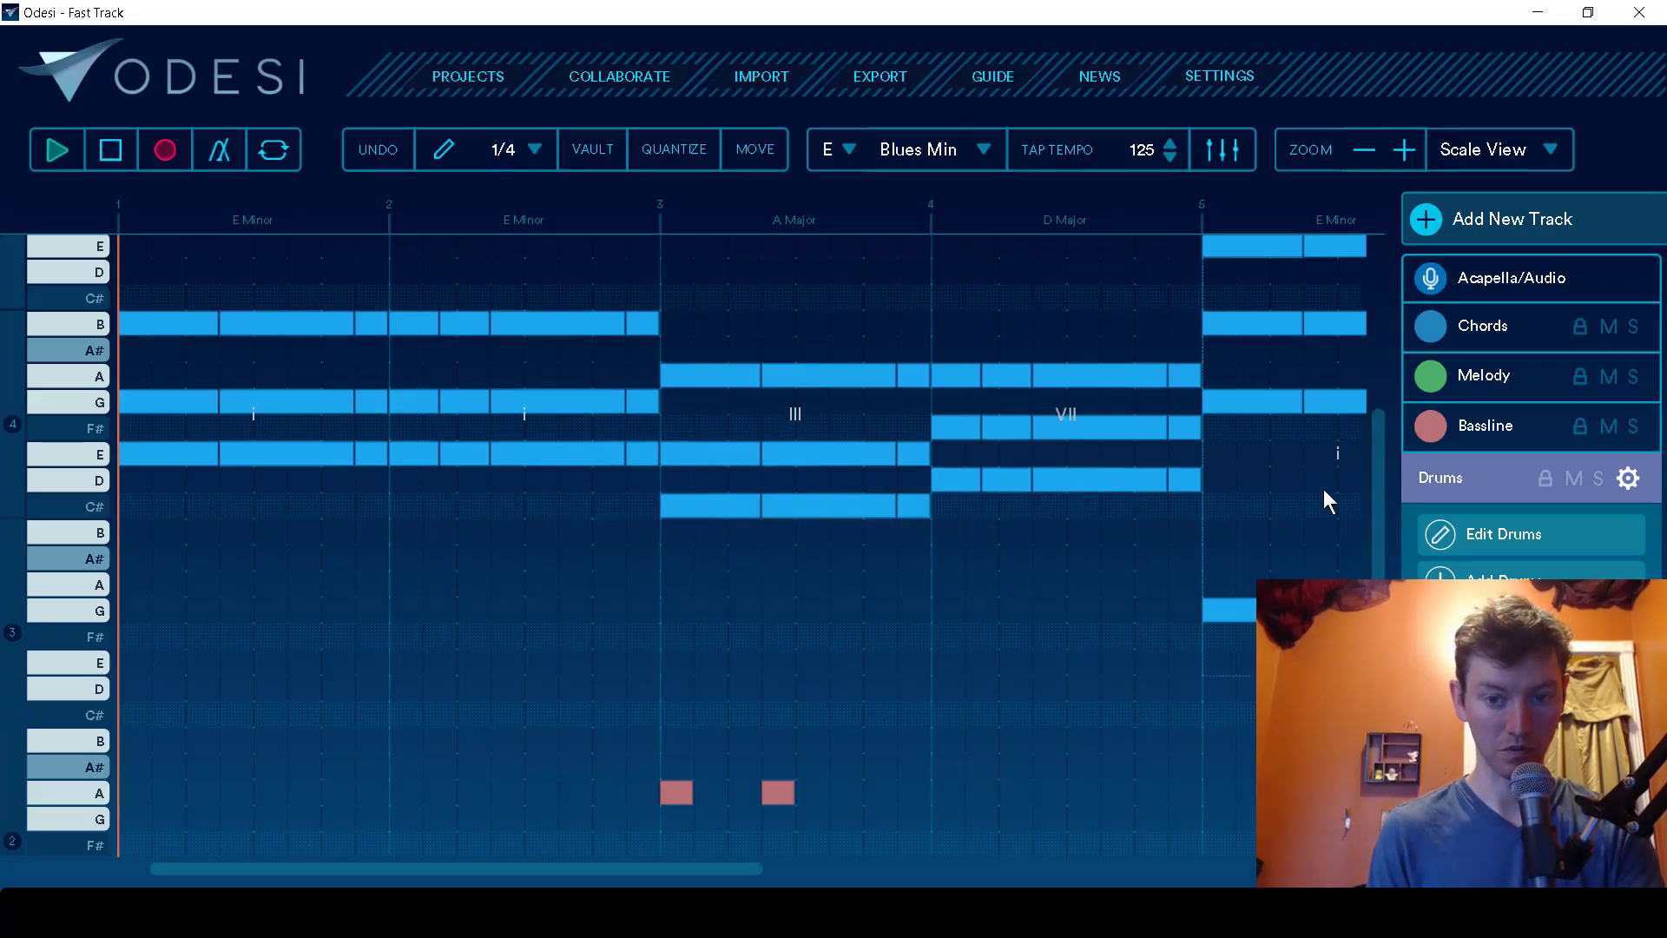
scroll(1323, 488, "up", 5)
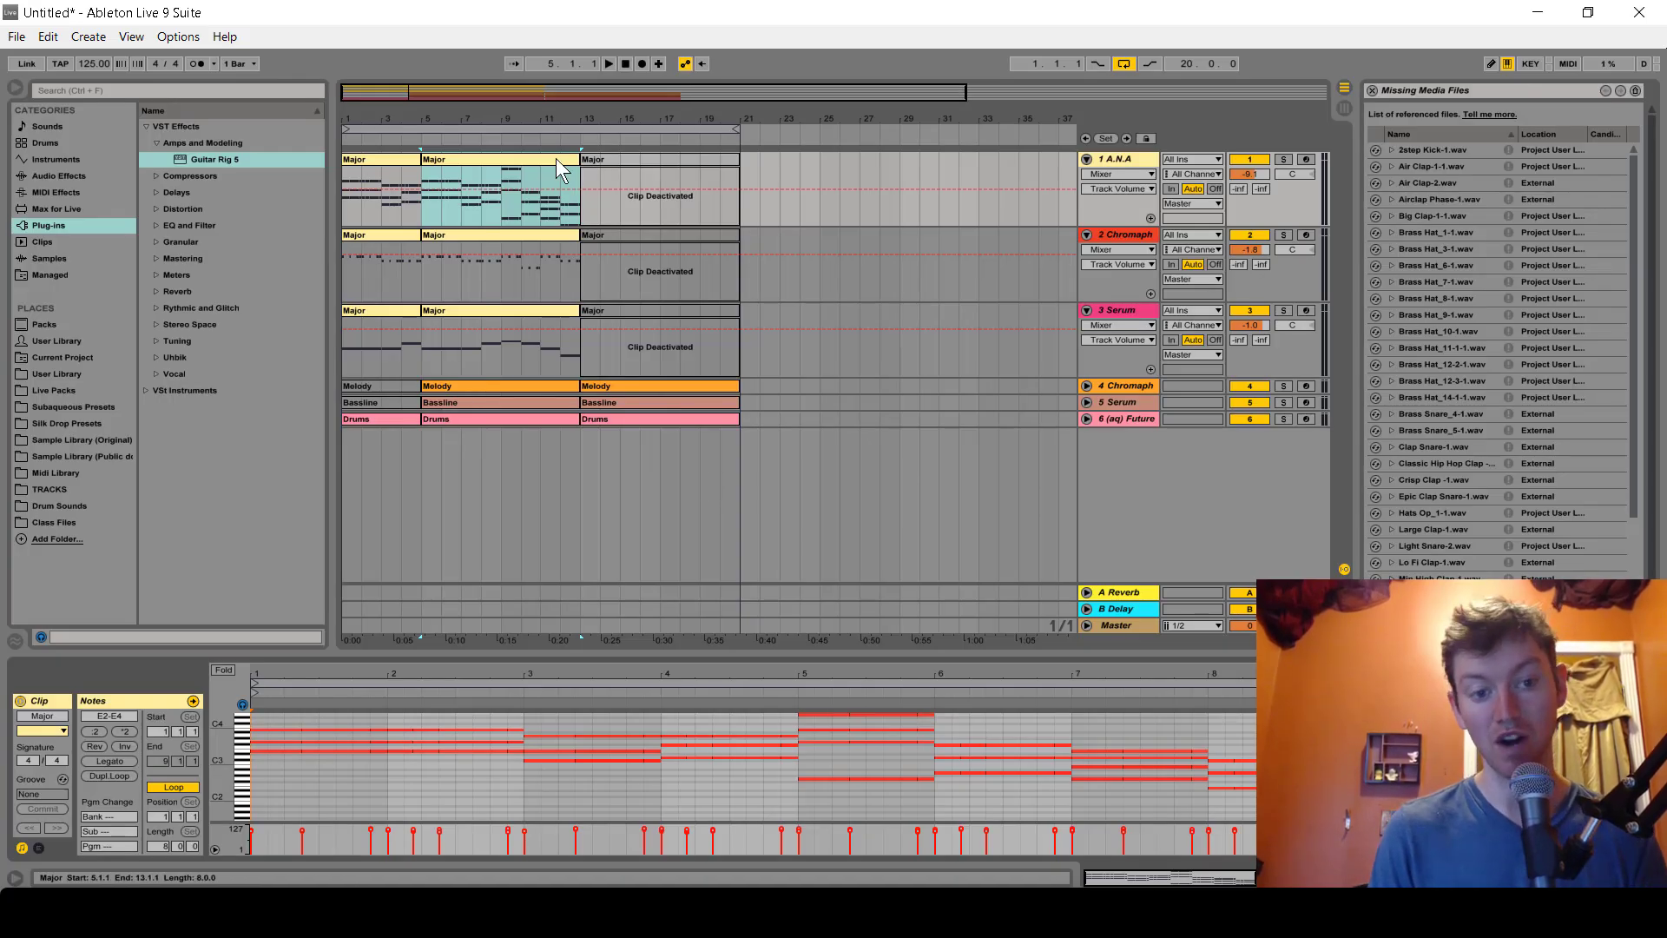
- Select the second Major clip on track 2, check Odesi again, then return to Ableton Live and play from bar 5
left_click(567, 231)
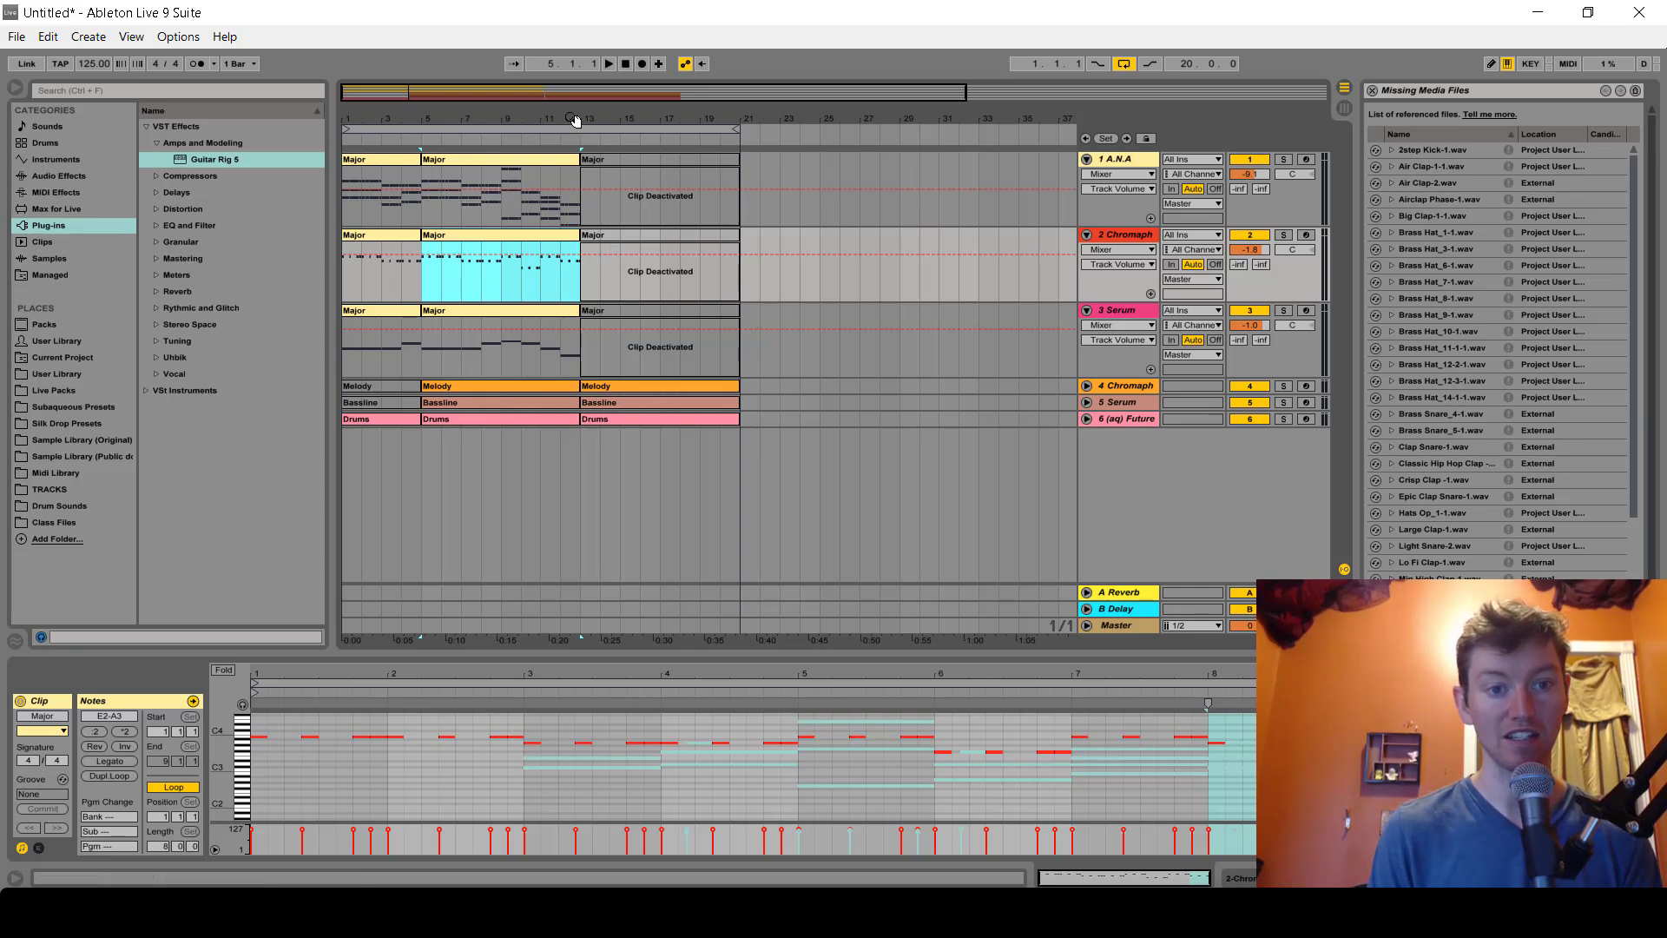
left_click_drag(577, 119, 575, 100)
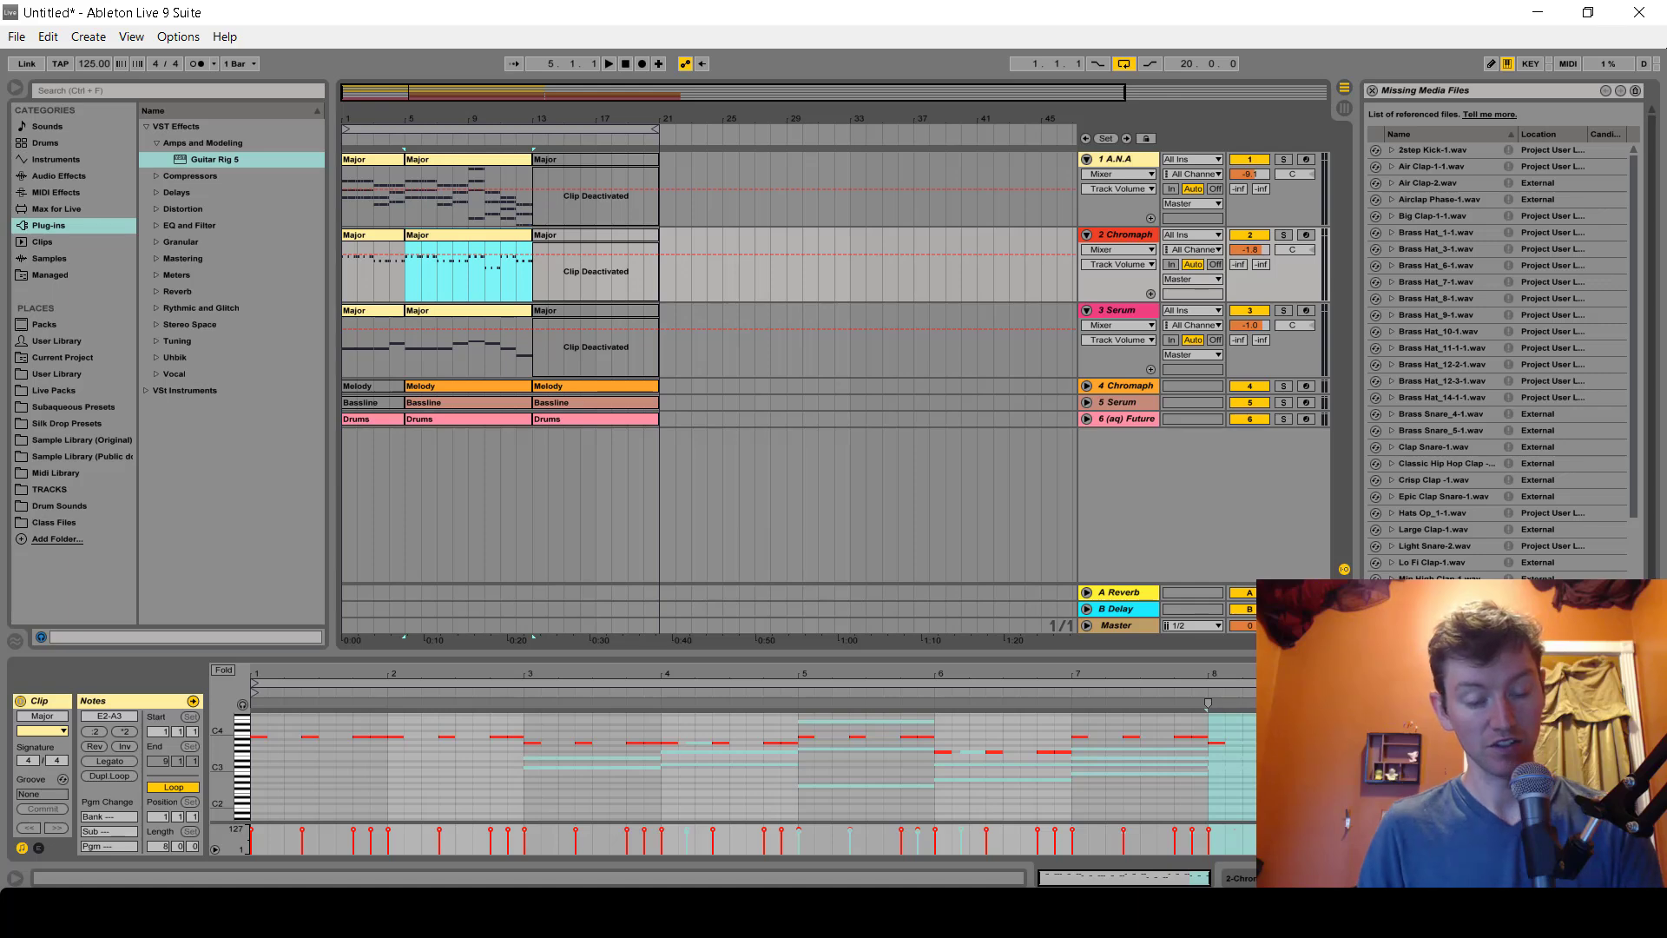
key("alt+Tab")
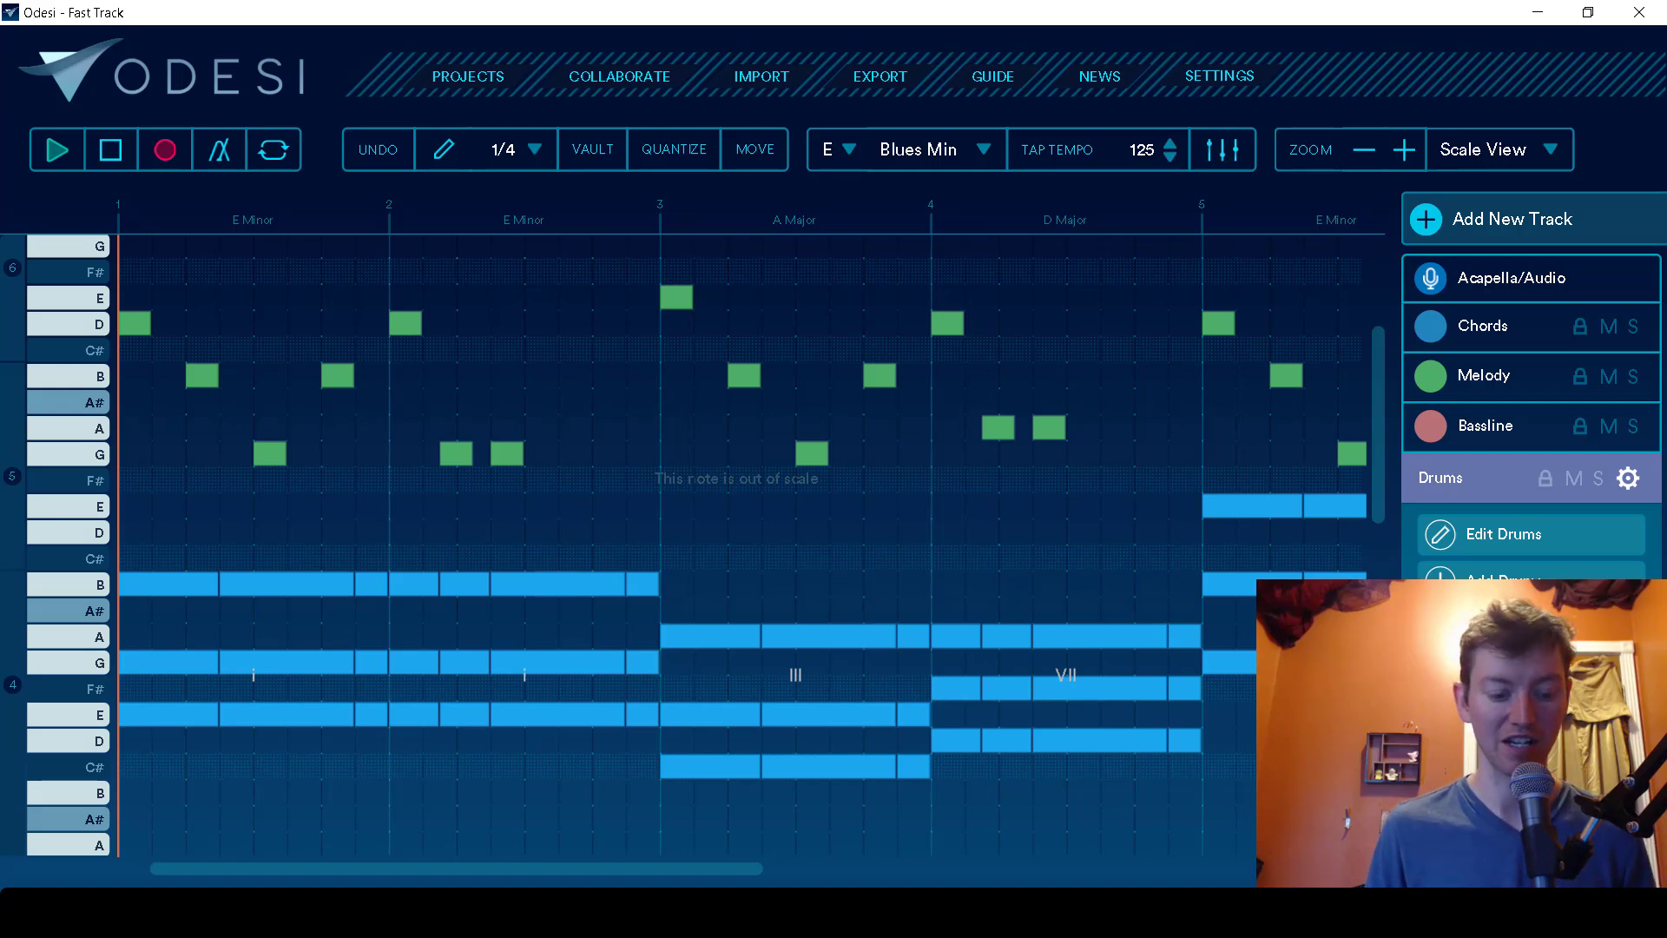
key("alt+Tab")
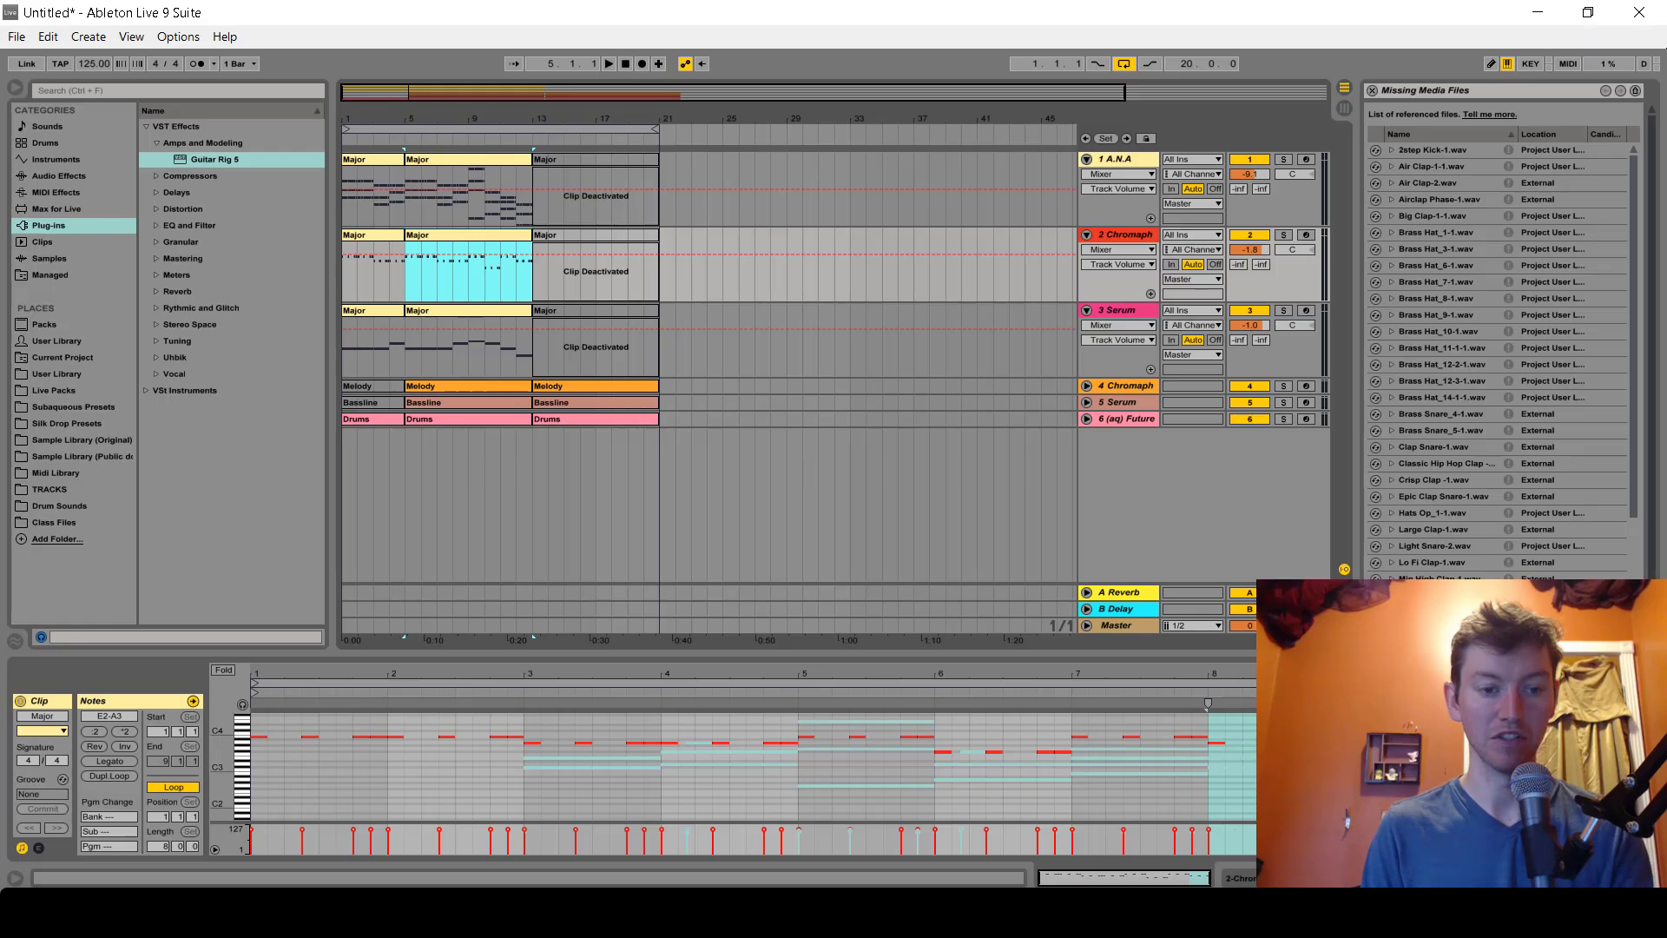
key("space")
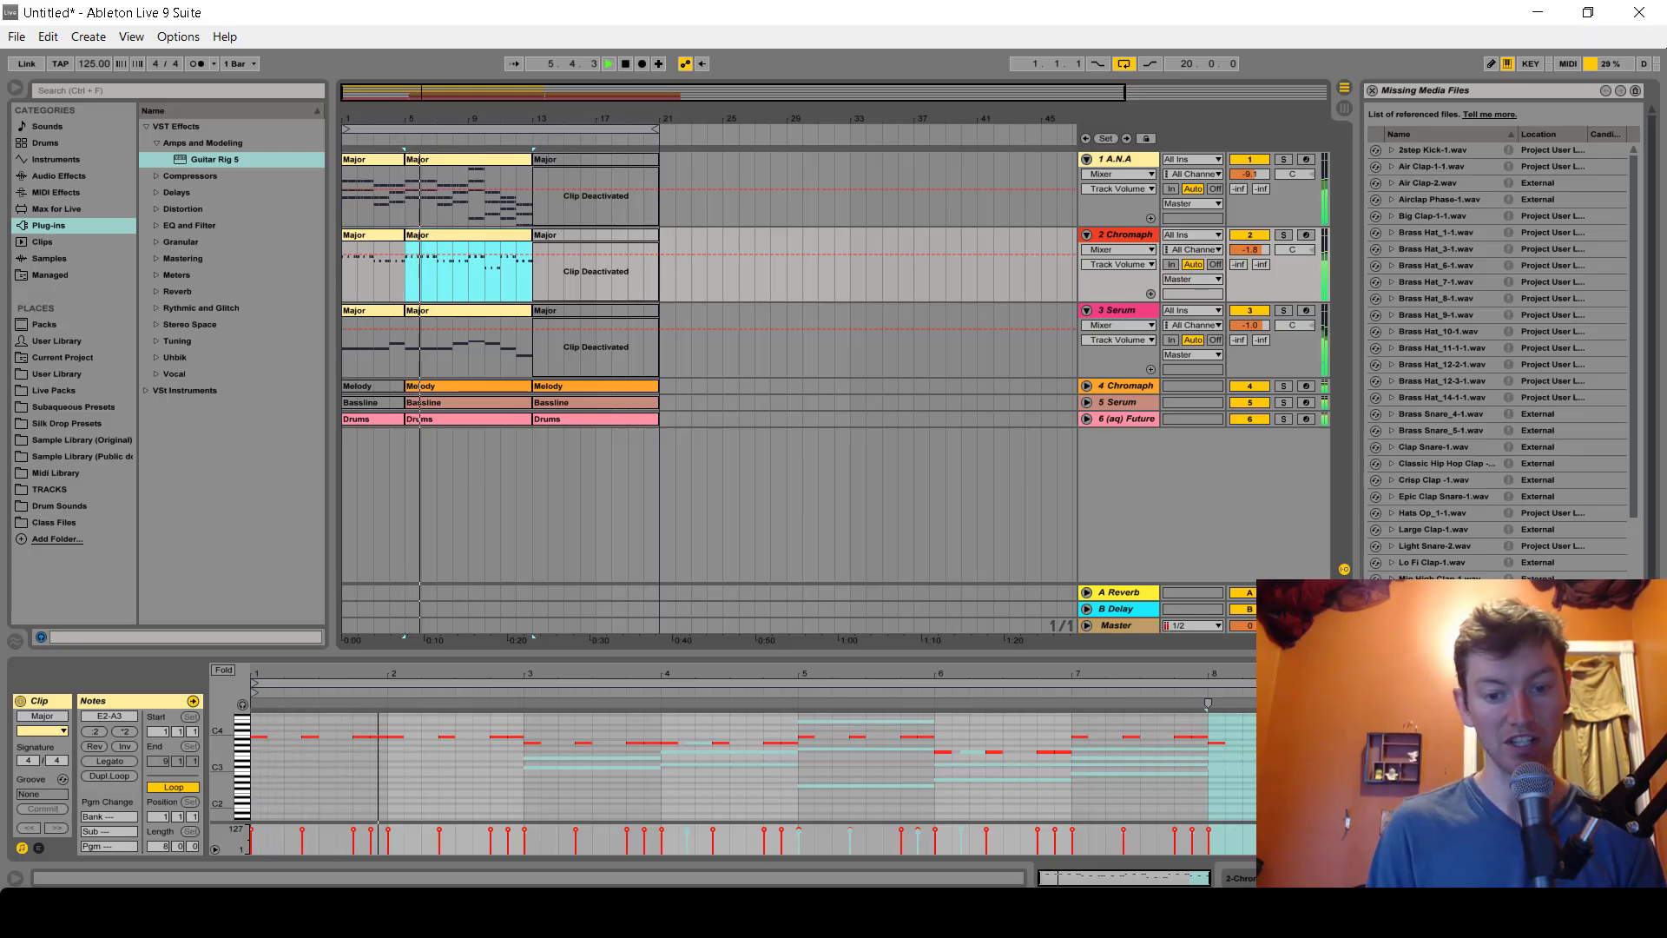